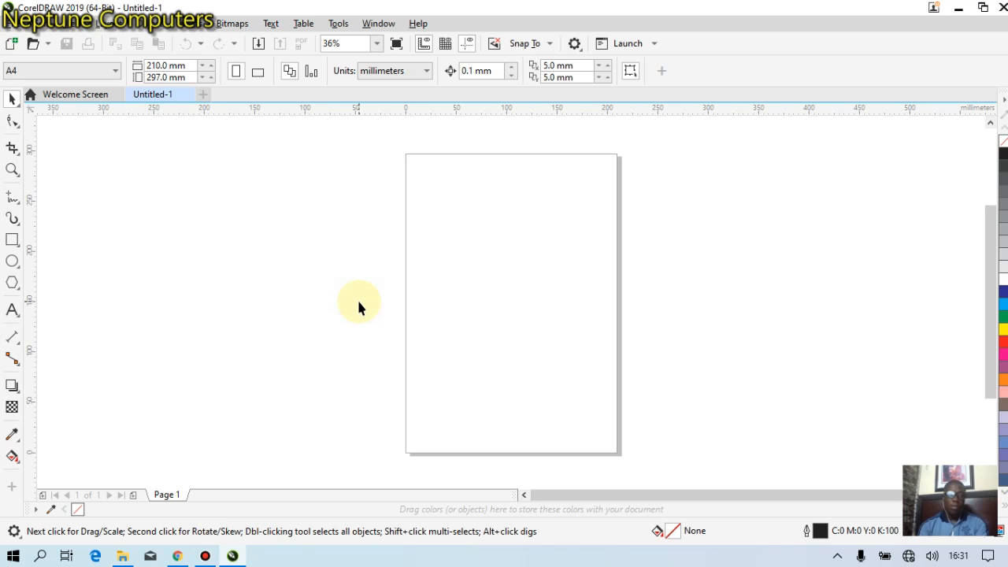
Step: Create a new one-page A4 portrait document with the CorelDRAW default preset, CMYK colour mode and 300 dpi resolution
click(87, 95)
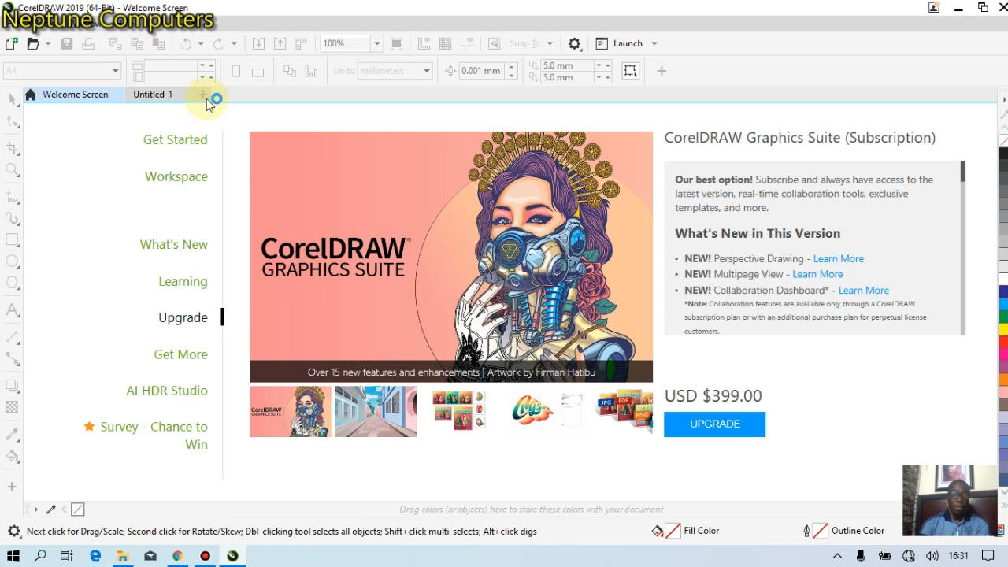
click(11, 24)
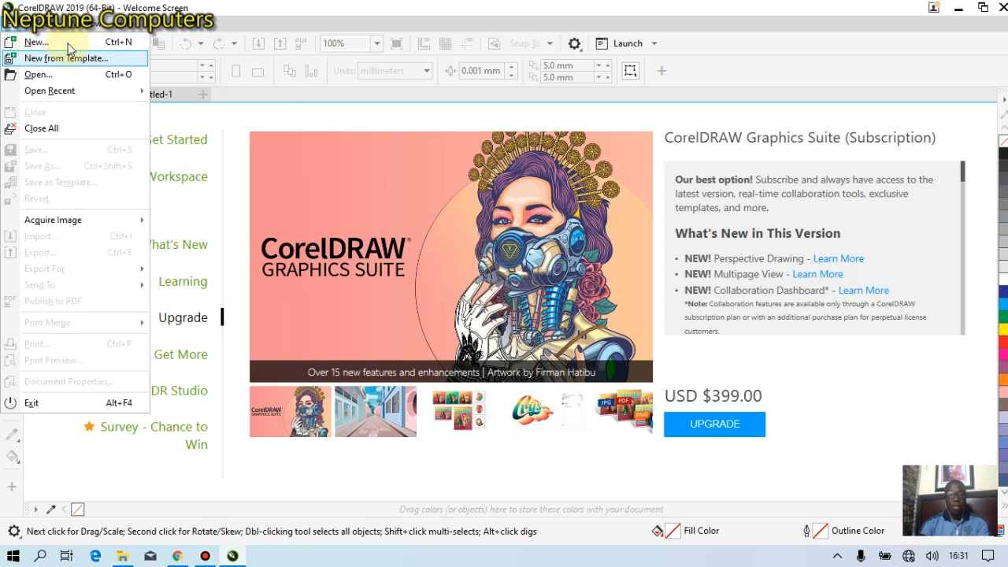
click(69, 44)
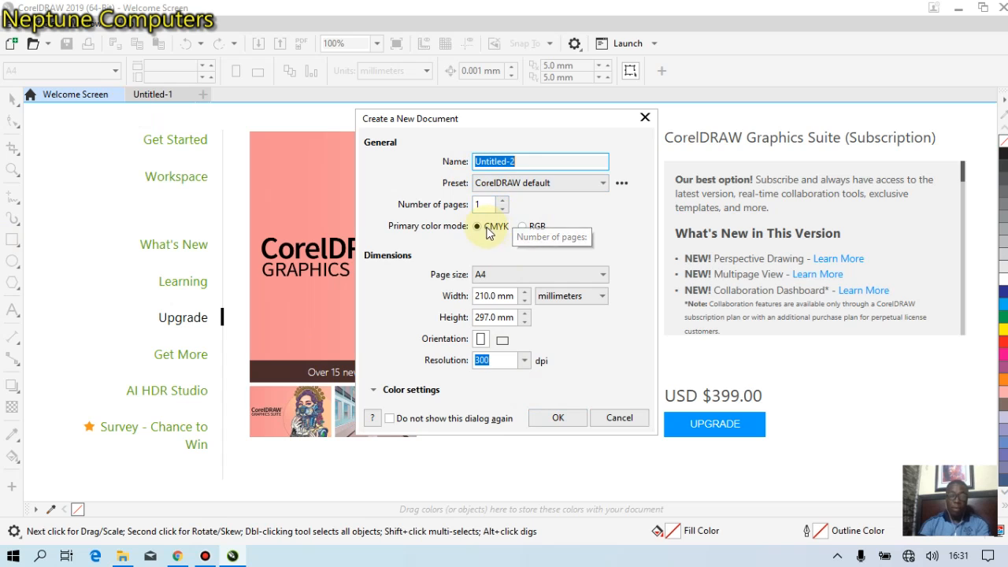
click(536, 235)
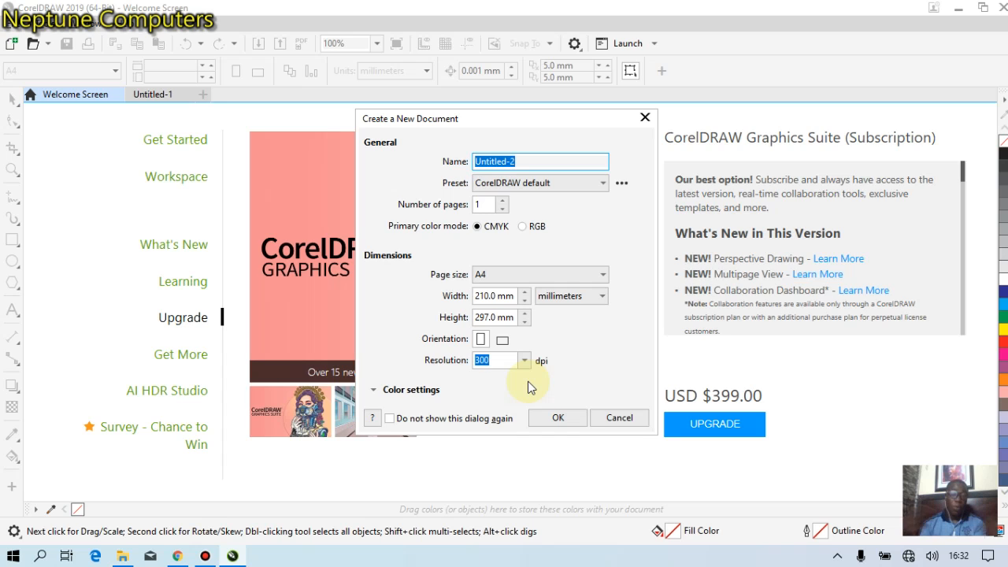
click(568, 419)
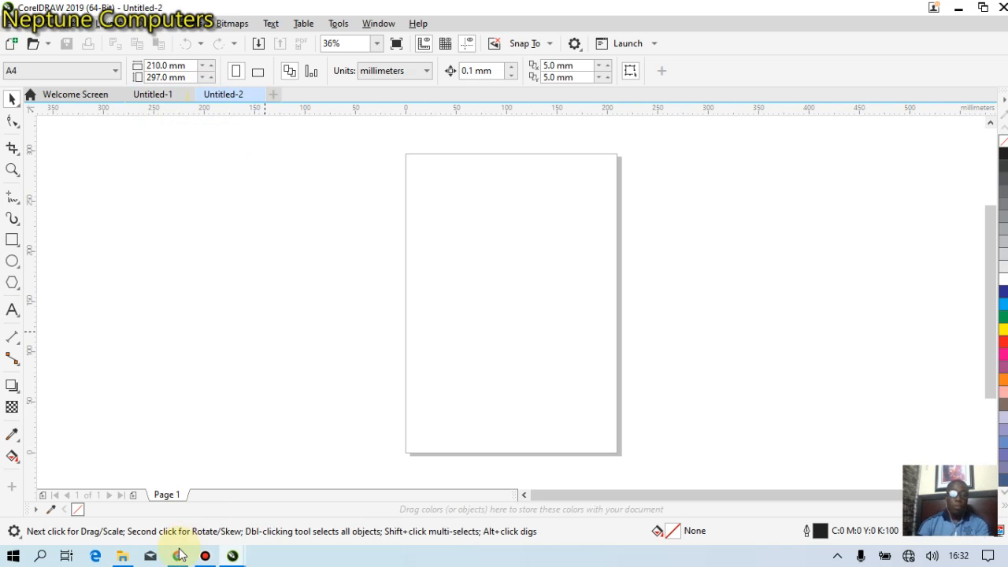
Step: Switch to Chrome to review the lesson topics in the Coreldraw course outline PDF, then return to CorelDRAW
key(alt+Tab)
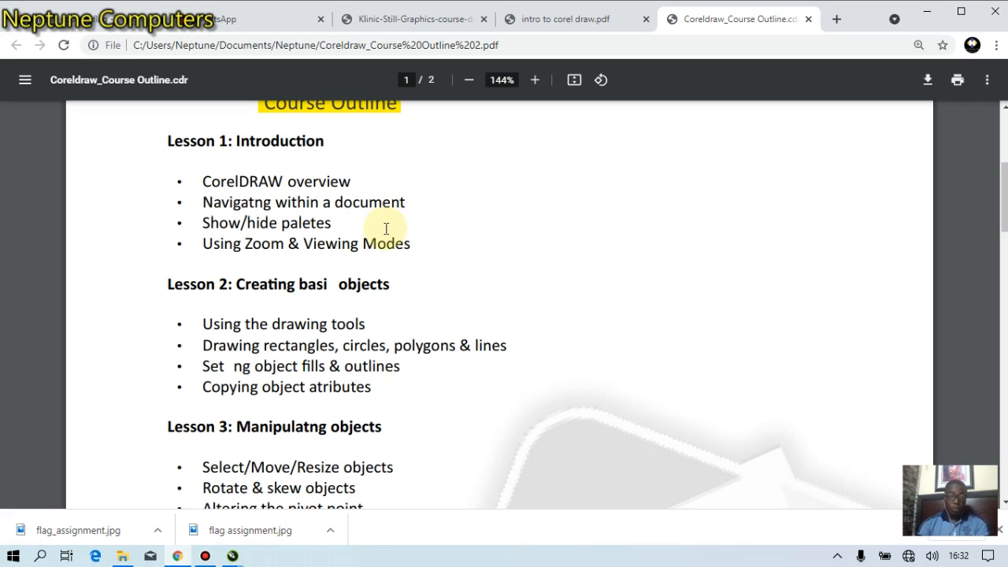
click(931, 11)
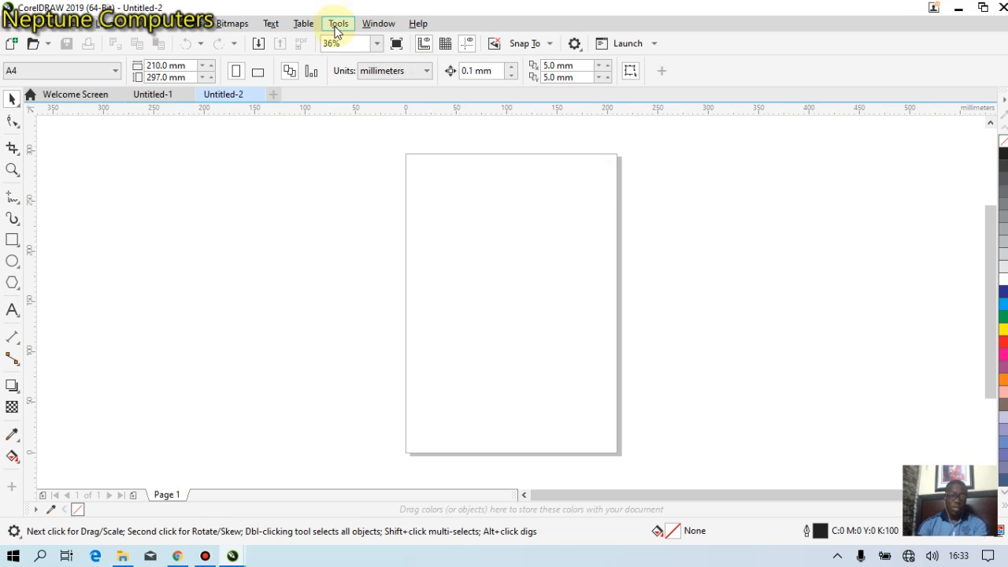
Step: Change the interface colour theme to Black in the Customization options, trying Medium first
click(337, 25)
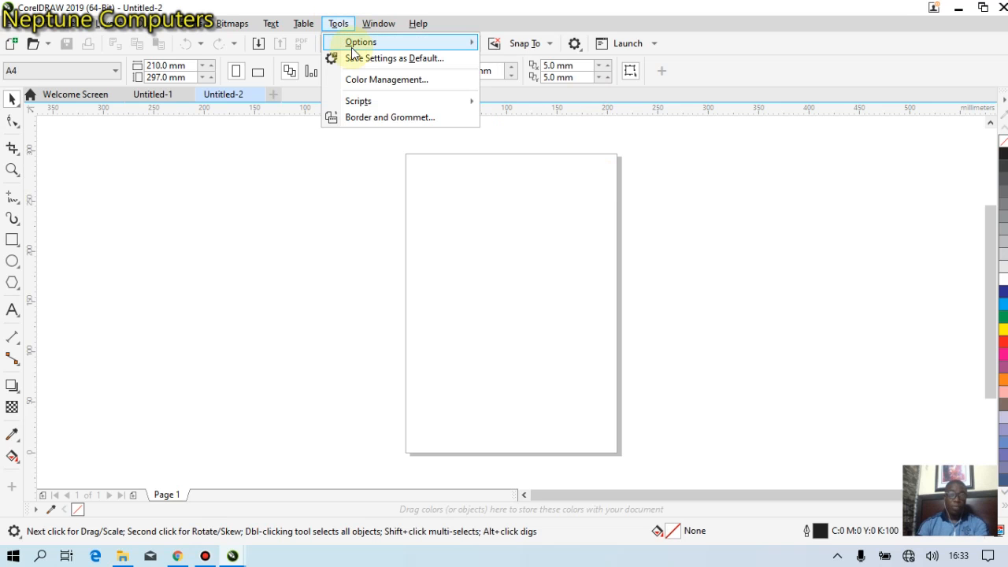
mouse_move(353, 50)
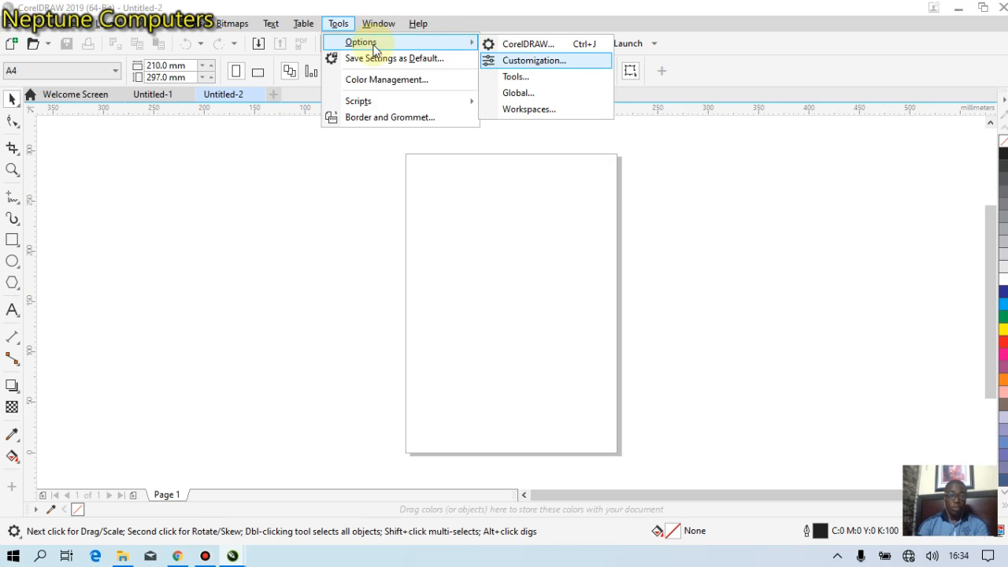
click(342, 24)
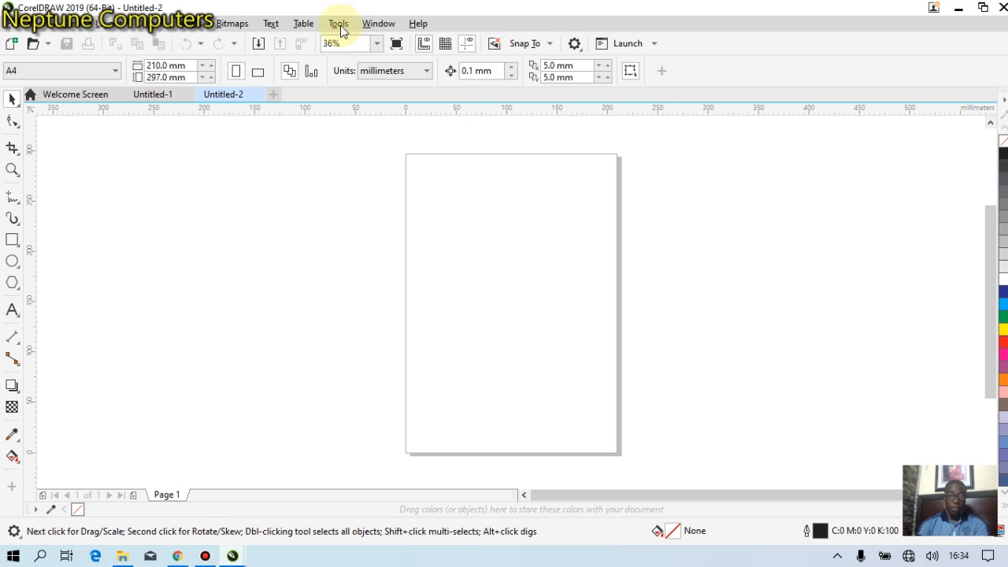
click(341, 25)
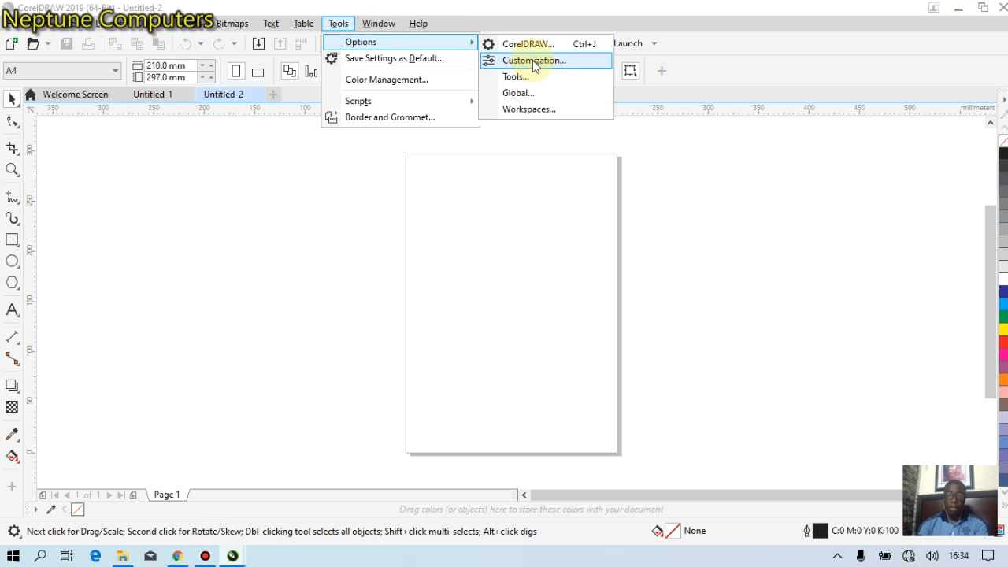
click(532, 60)
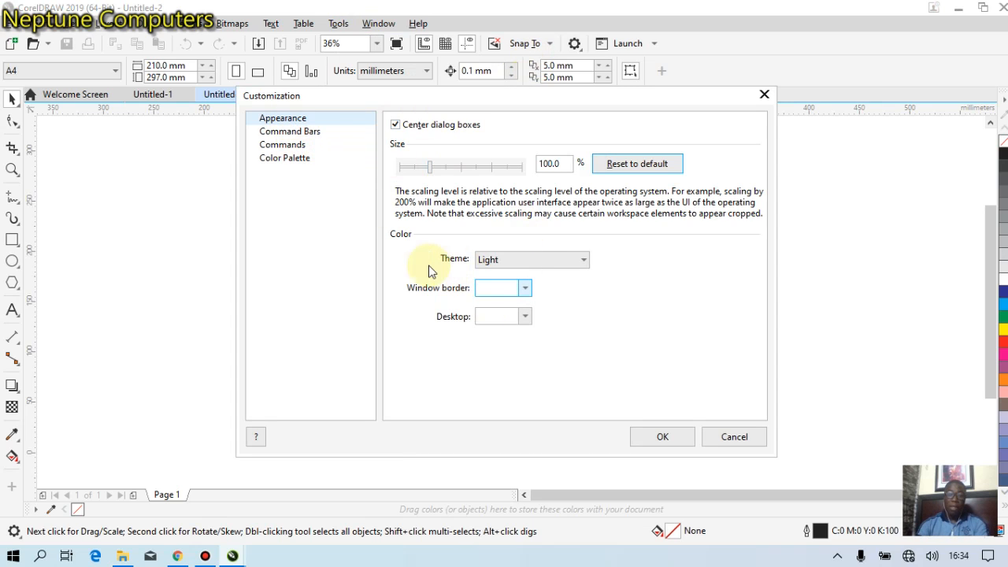
click(536, 261)
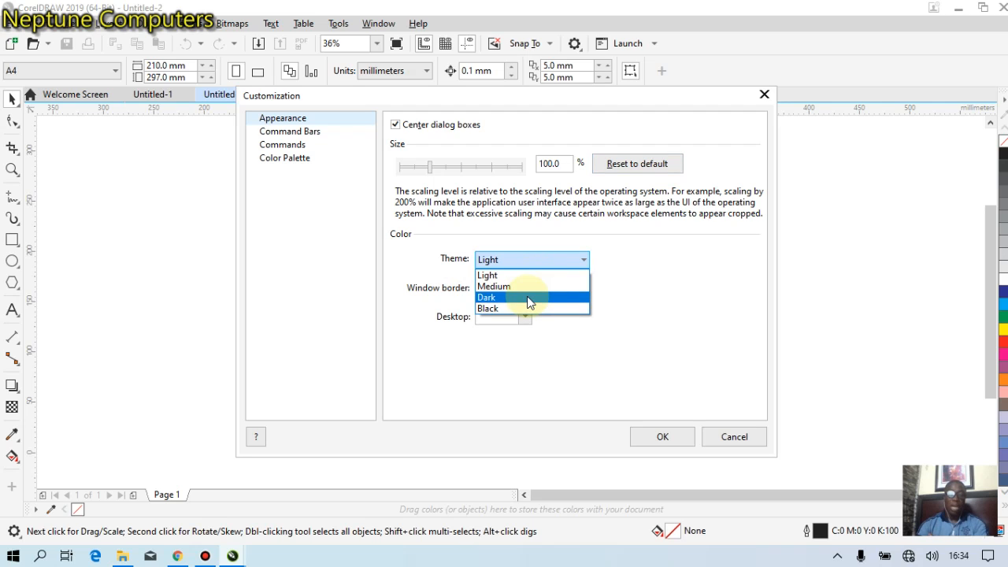
click(529, 287)
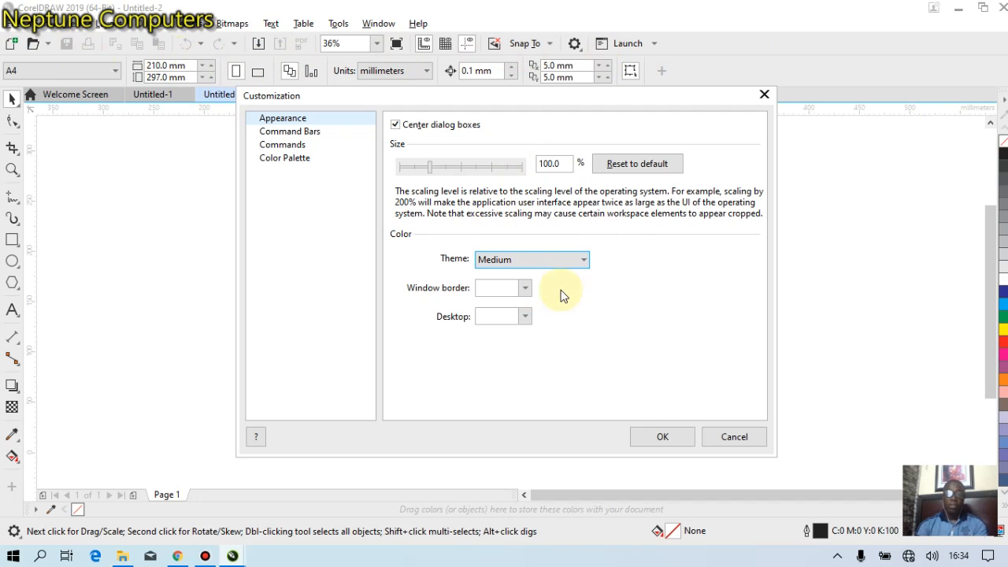
click(572, 261)
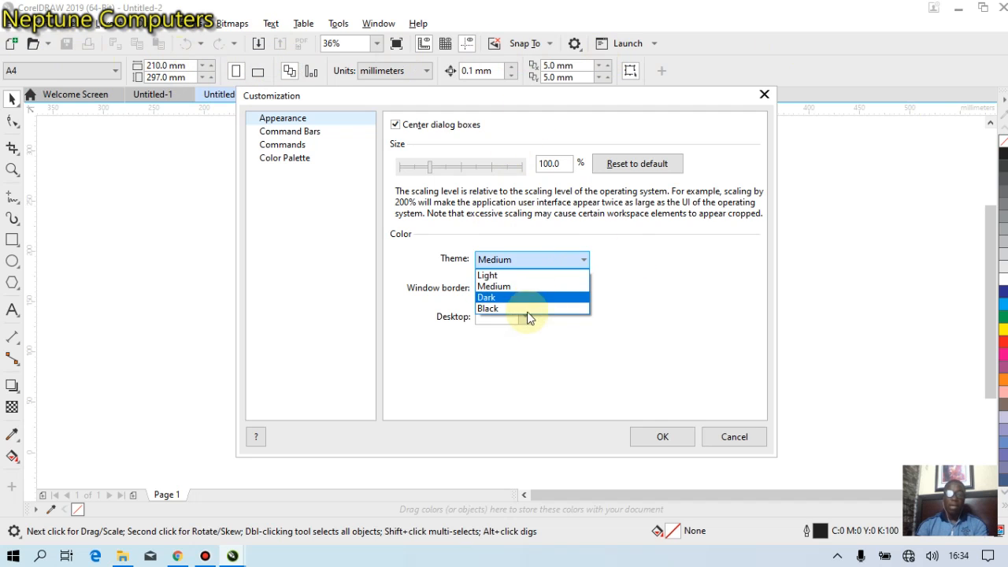
click(524, 309)
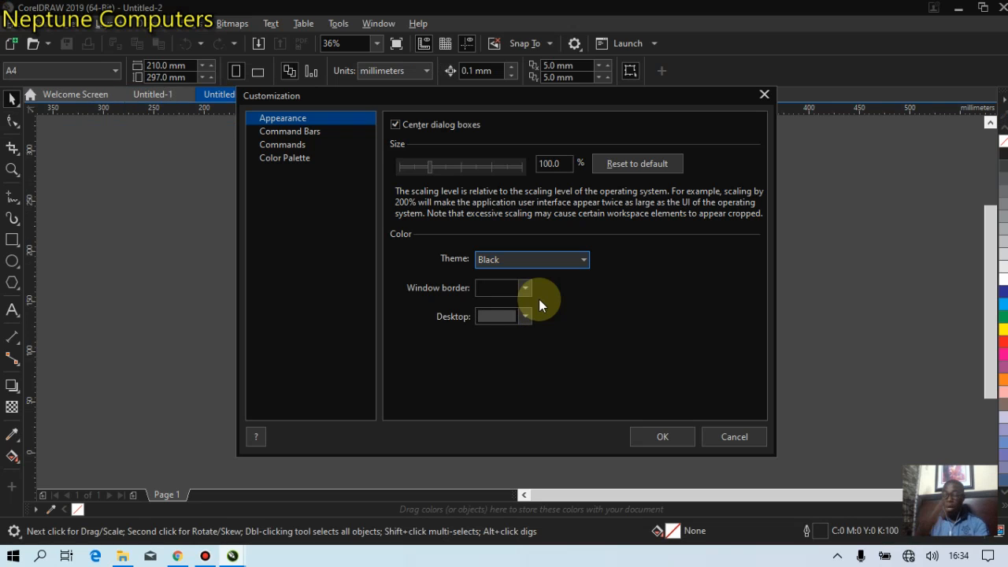
click(664, 441)
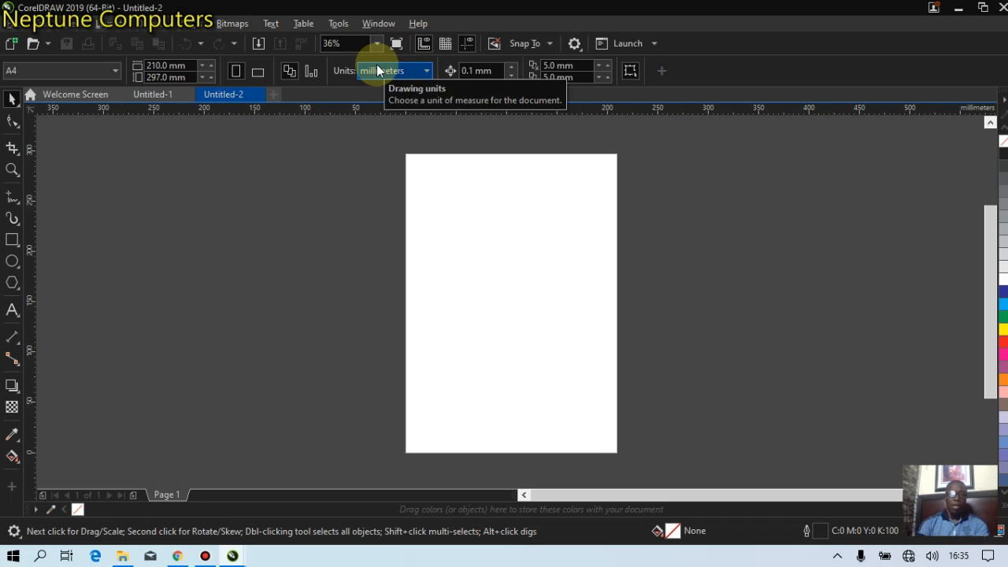
Step: Set the interface colour theme to Light in the Customization options
click(339, 24)
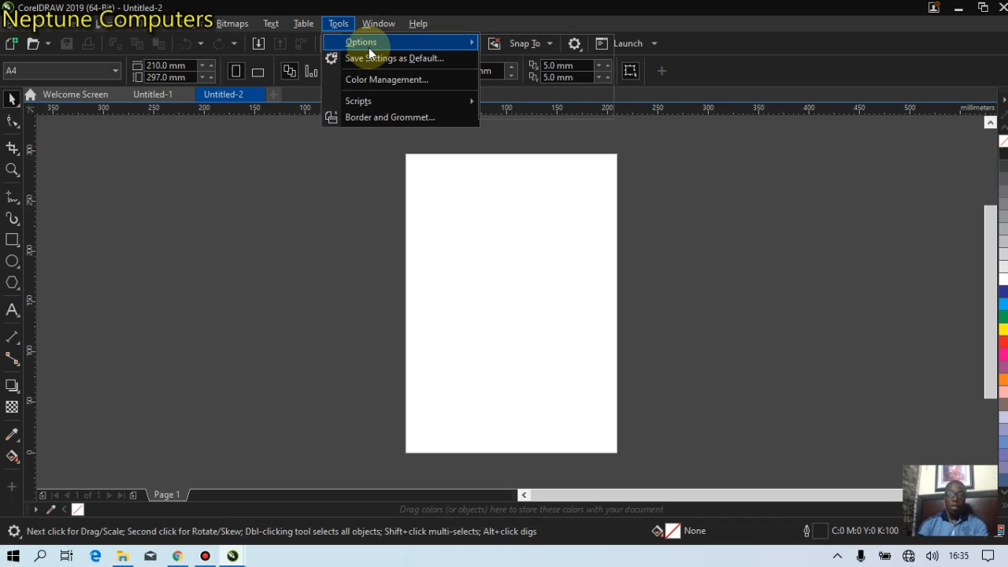
mouse_move(368, 45)
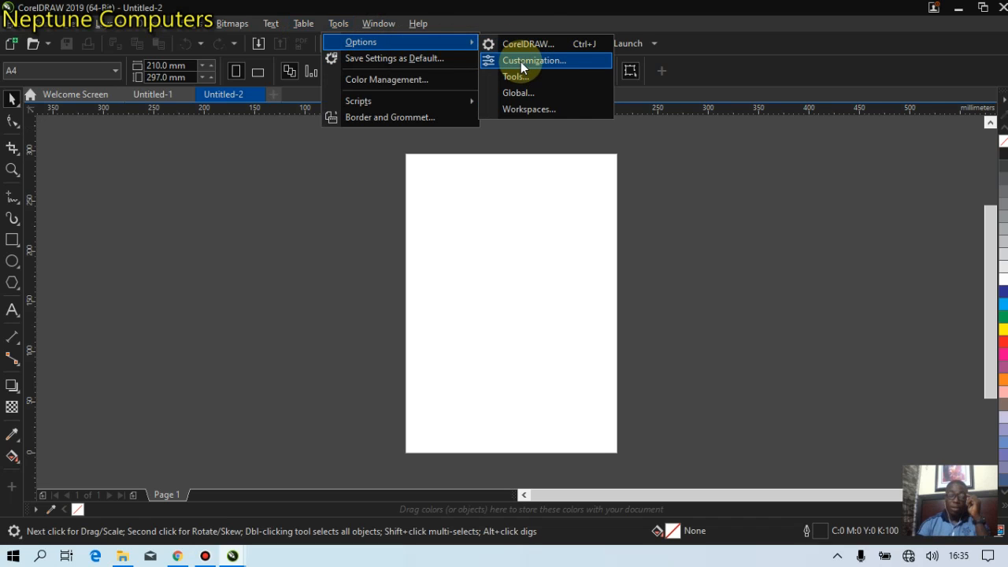
click(520, 61)
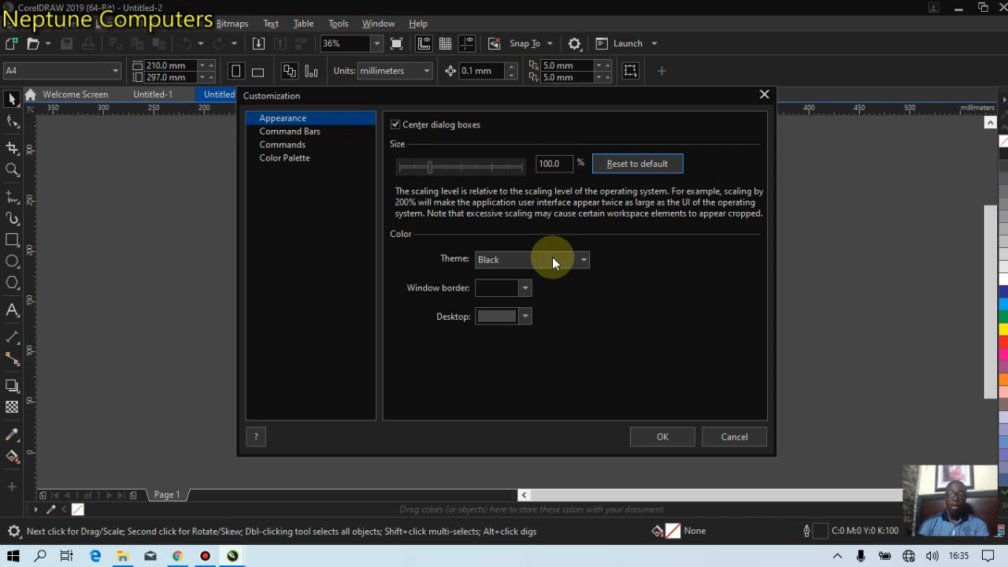
click(553, 259)
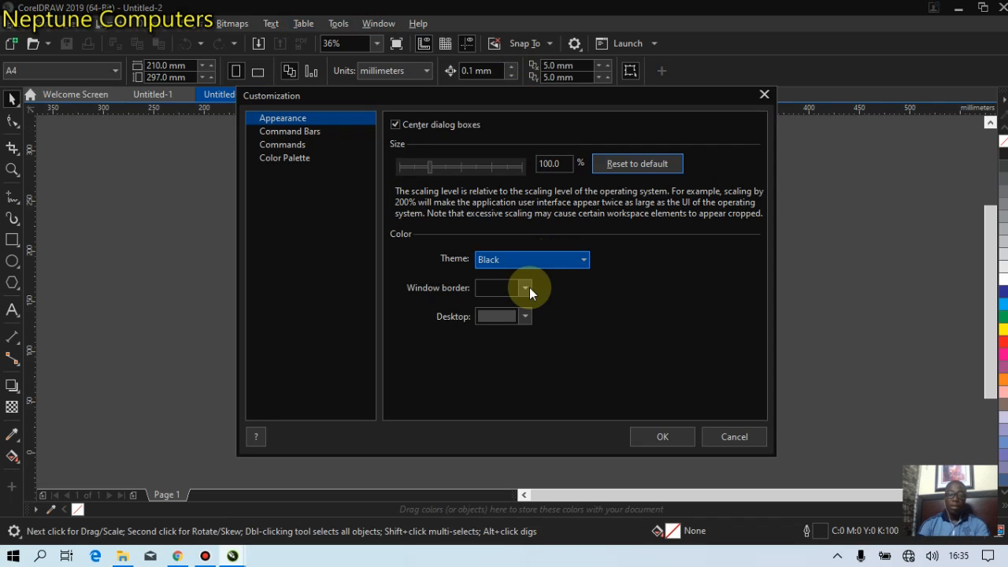
click(521, 275)
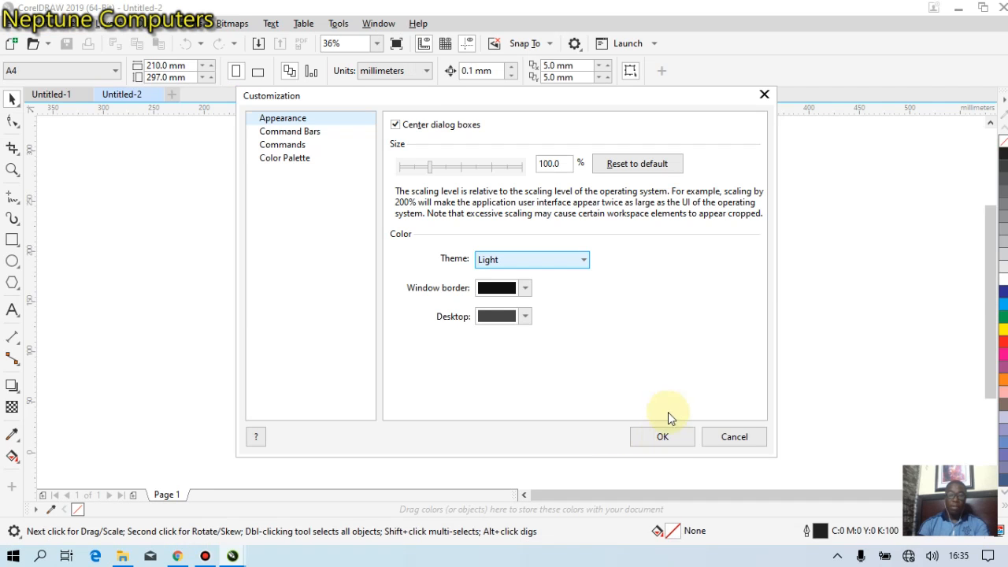
click(666, 436)
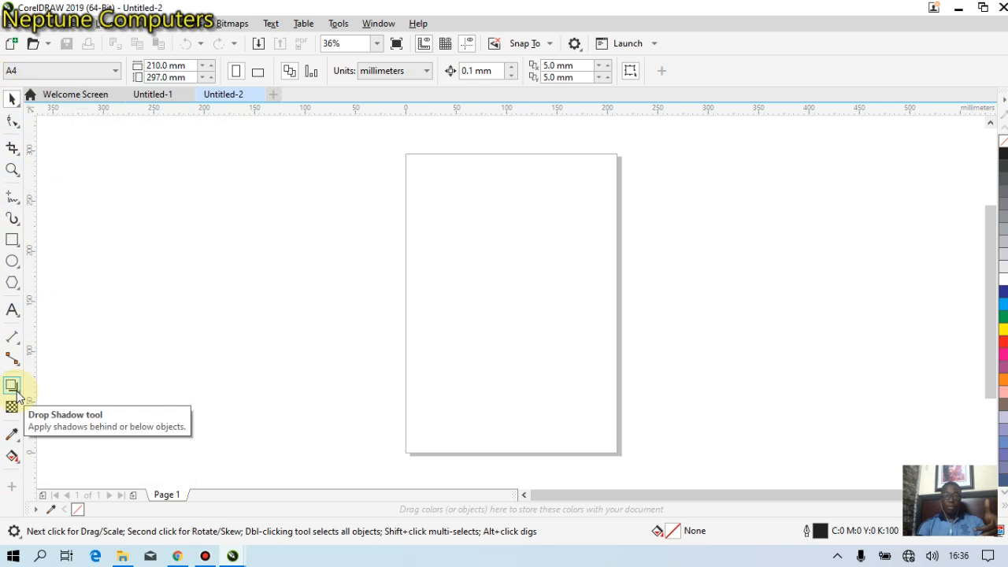
click(12, 169)
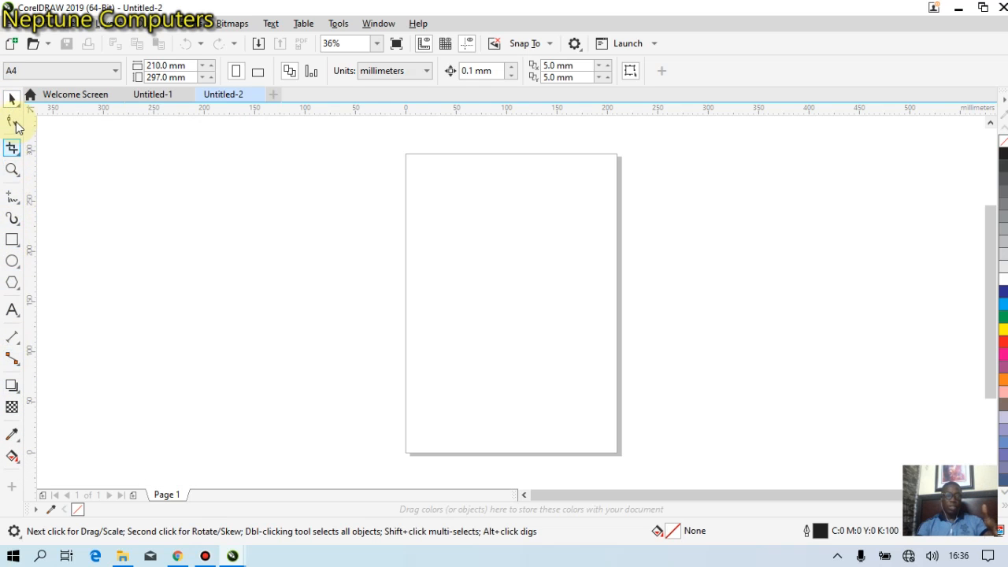
click(15, 124)
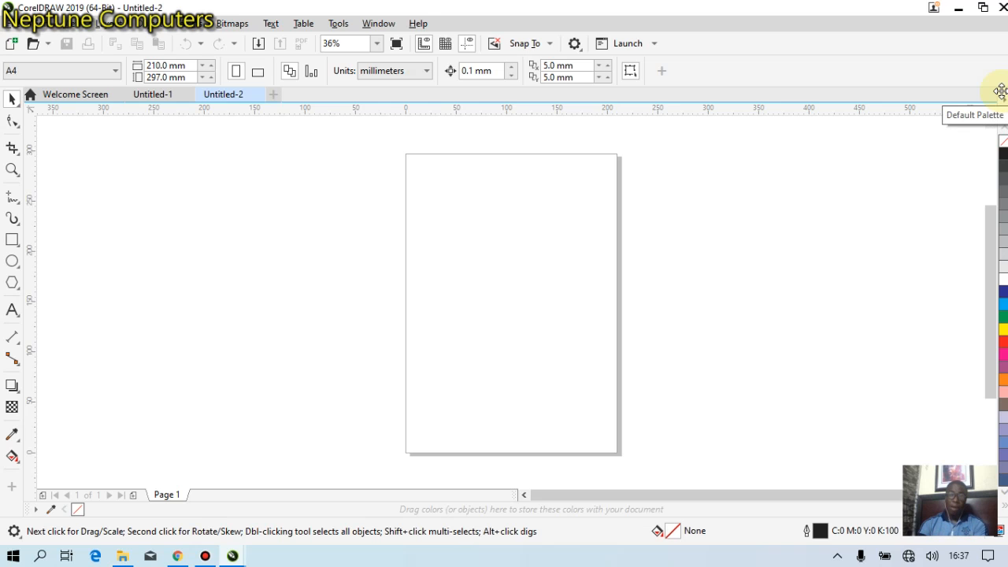
Step: Undock the Default Palette of colours, move it around as a floating palette, and dock it back at the workspace edge
drag(1001, 91, 774, 83)
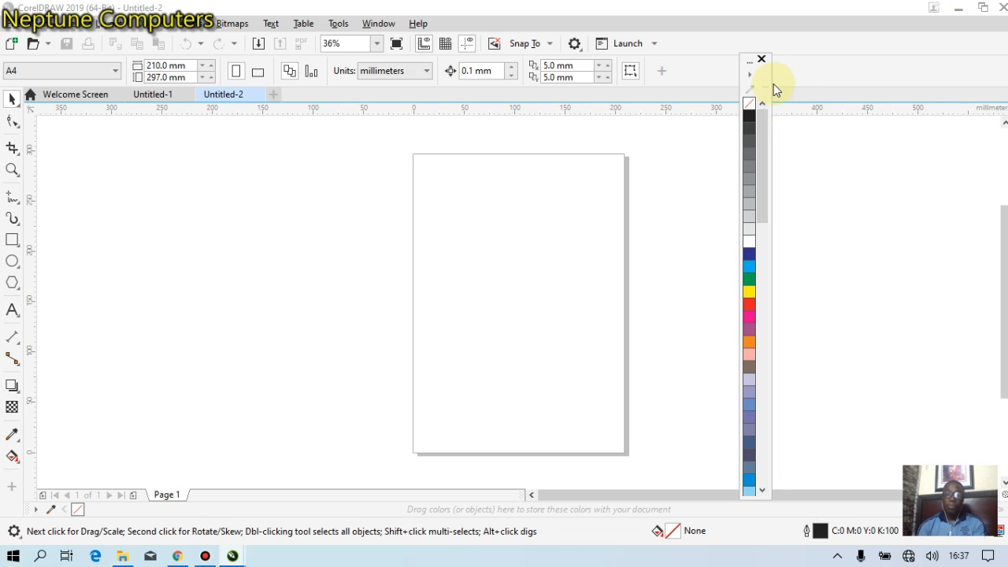
mouse_move(771, 89)
mouse_down()
mouse_move(864, 88)
mouse_move(756, 85)
mouse_move(882, 68)
mouse_move(1005, 76)
mouse_move(991, 82)
mouse_up()
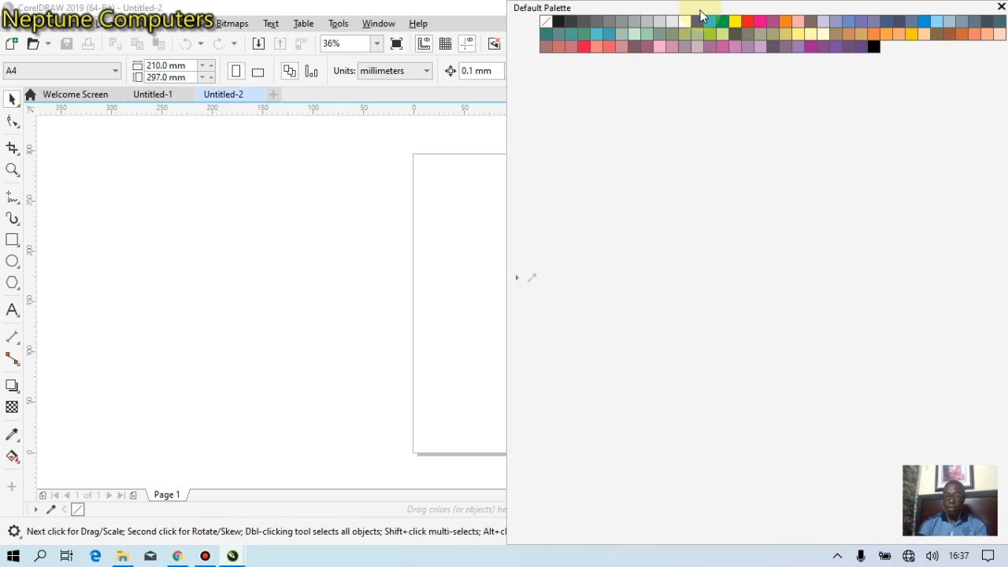
mouse_move(706, 30)
mouse_down()
mouse_move(578, 115)
mouse_move(1004, 118)
mouse_move(984, 132)
mouse_up()
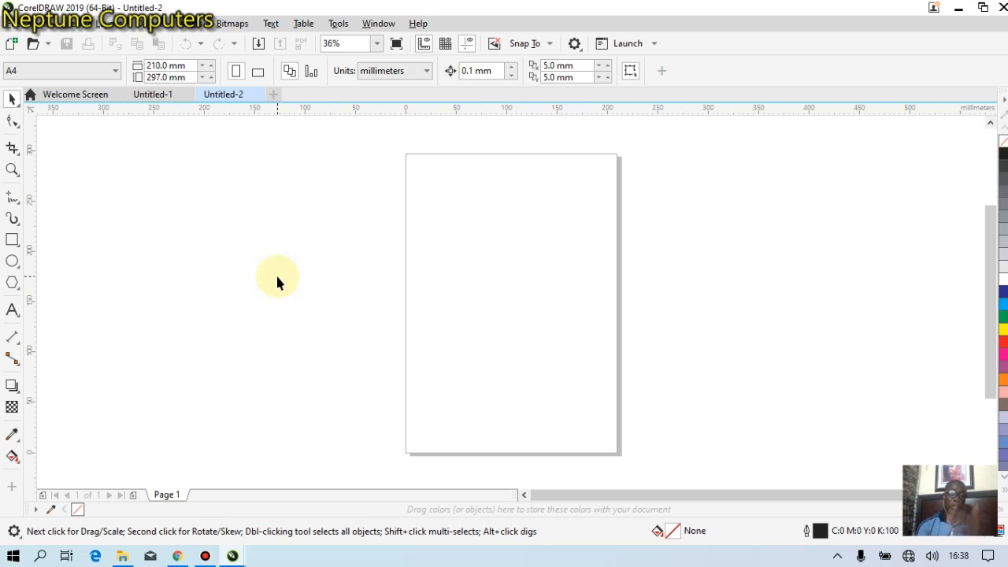
Step: Insert a new page after Page 1 and switch between Page 1 and Page 2
right_click(169, 497)
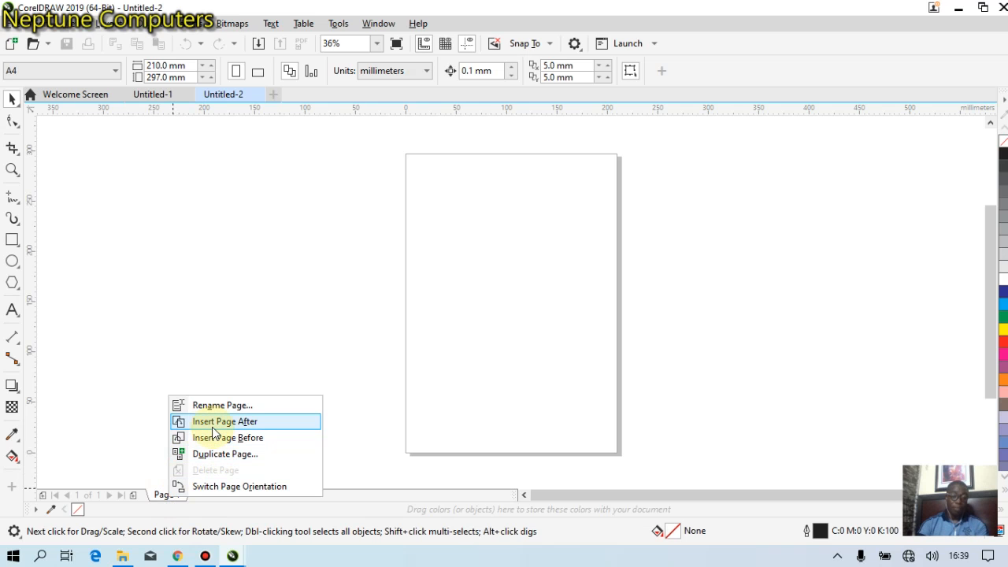
click(212, 428)
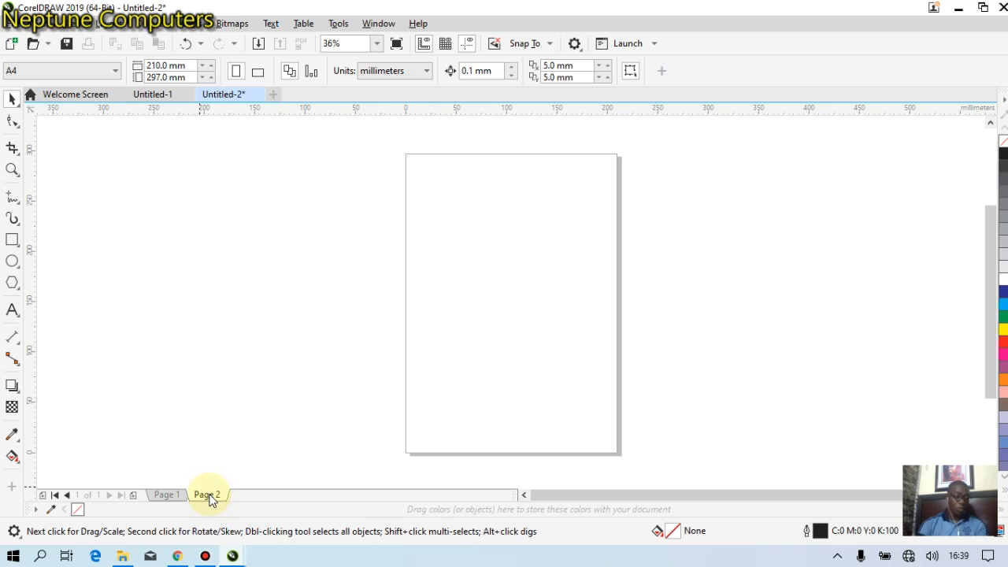
click(165, 495)
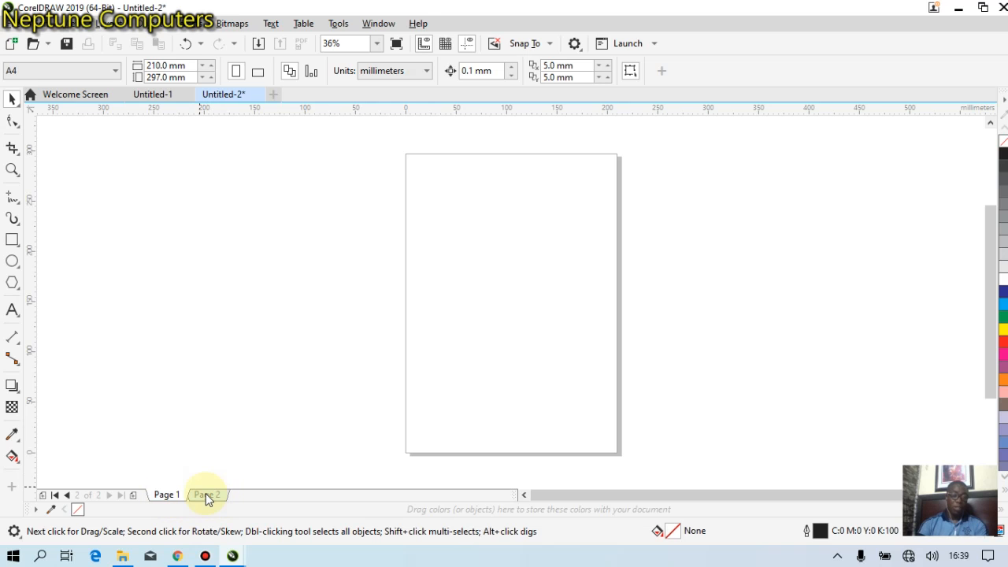
click(206, 494)
click(13, 261)
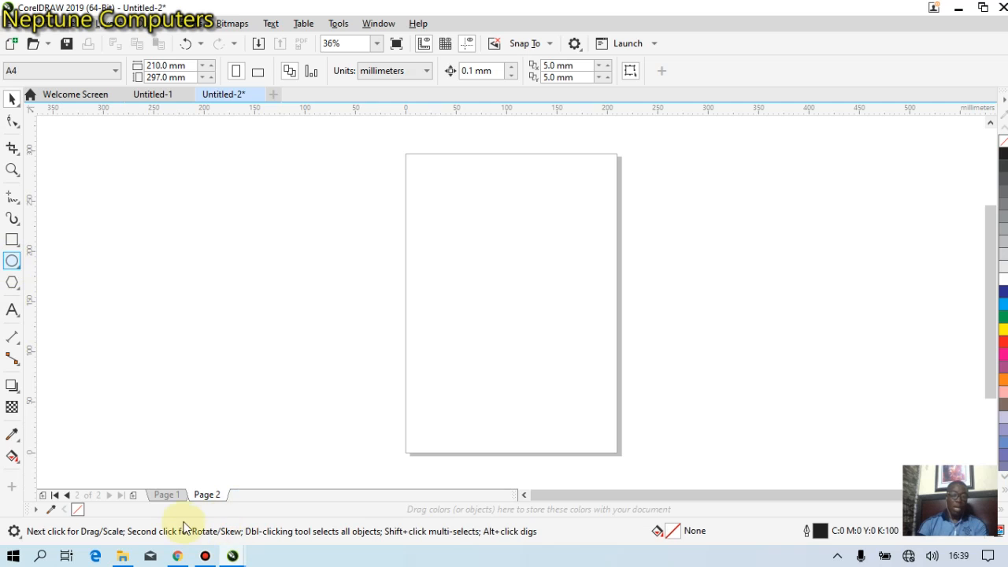
Step: Draw a rectangle around the middle of Page 1
click(167, 495)
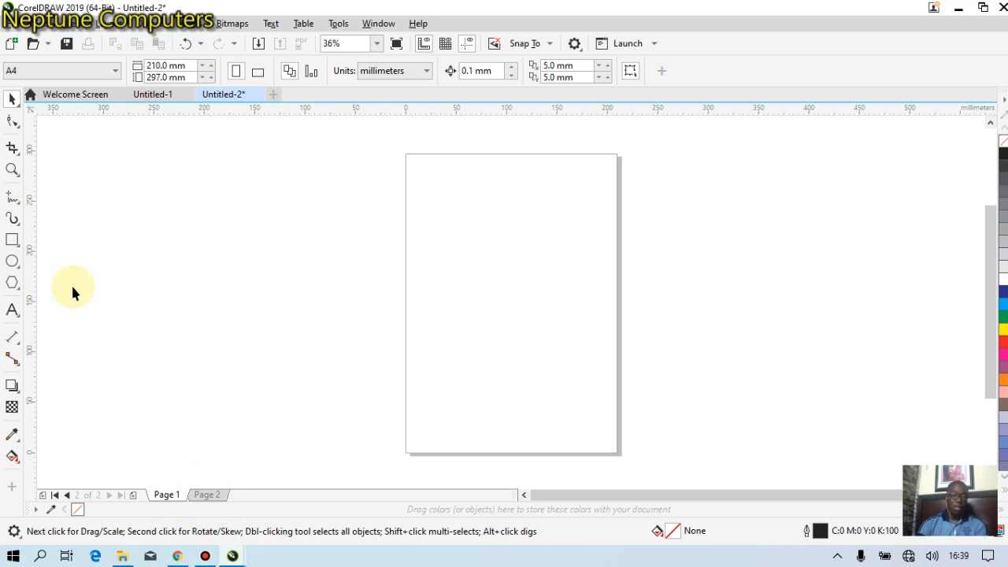
click(12, 240)
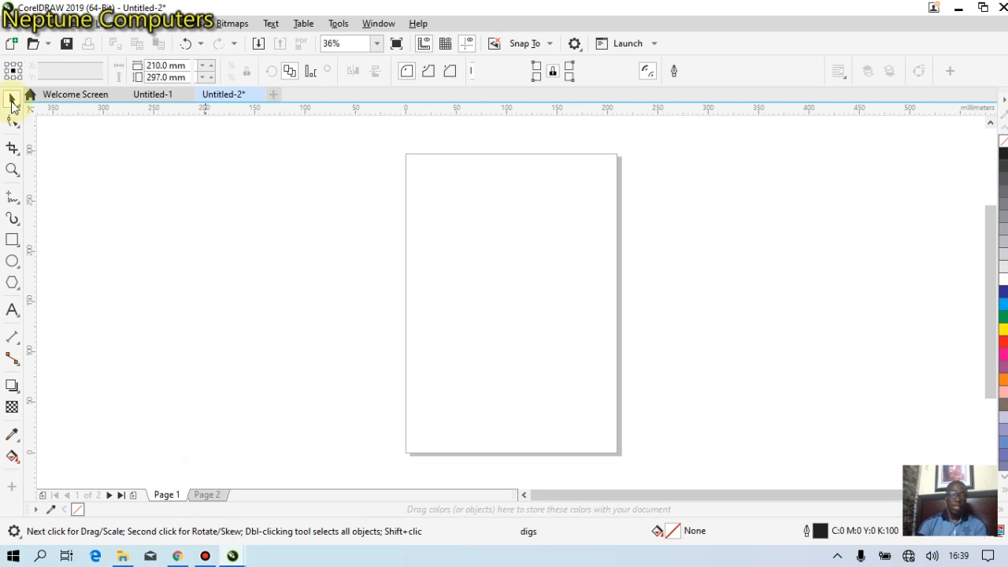
drag(442, 229, 579, 348)
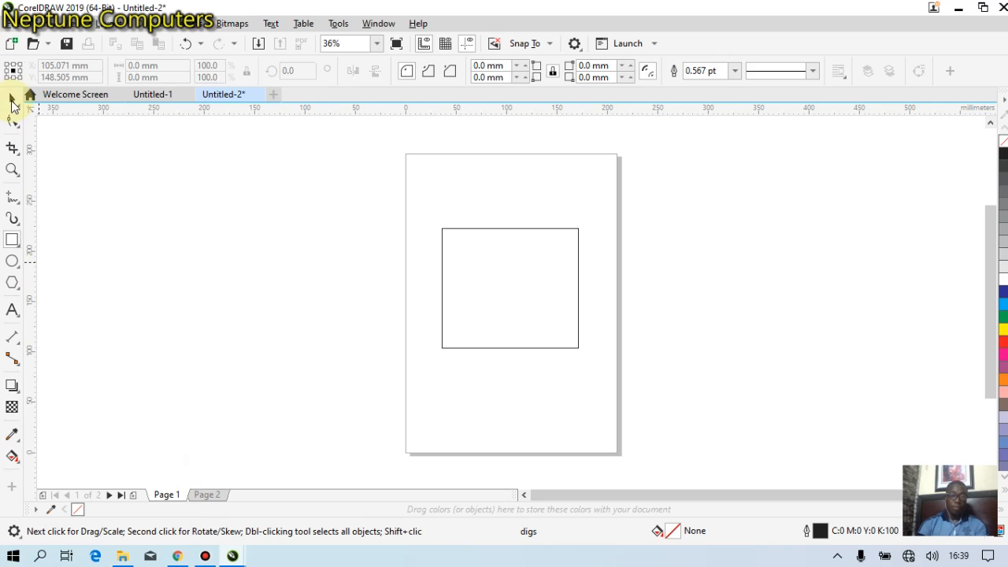
Step: Draw an ellipse about 134 mm wide and 127 mm high around the middle of Page 2
click(207, 495)
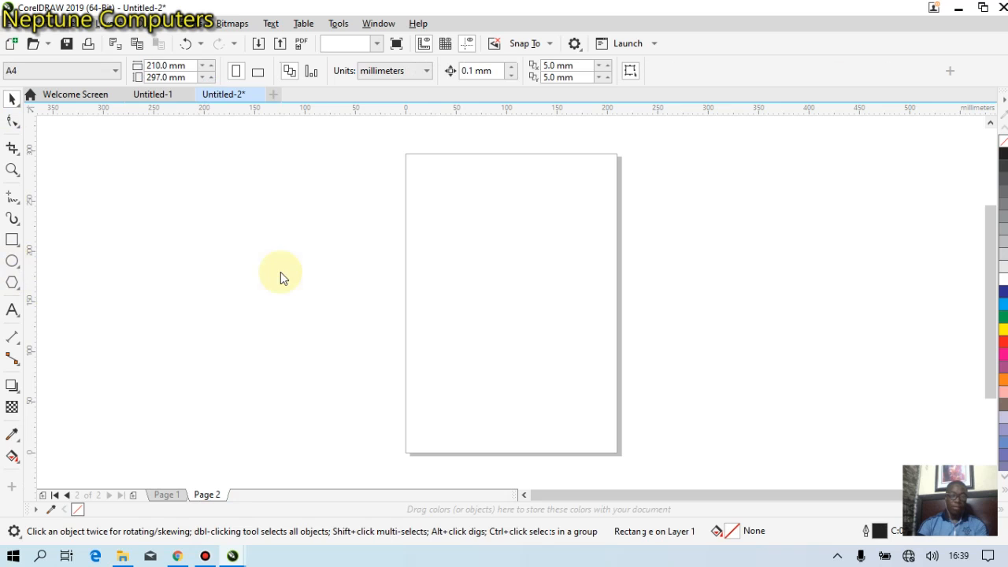
click(18, 265)
click(89, 263)
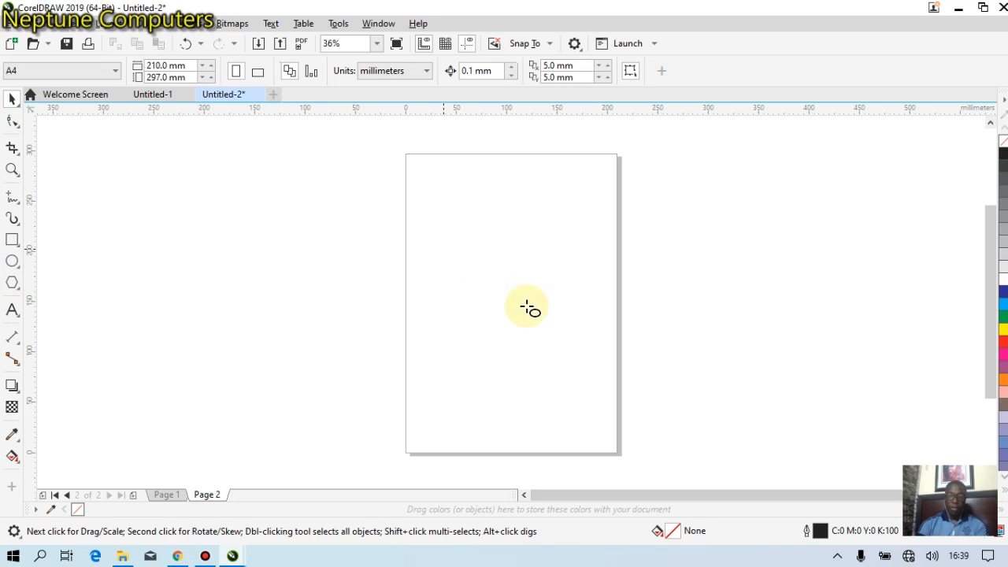
drag(571, 351, 581, 371)
click(12, 99)
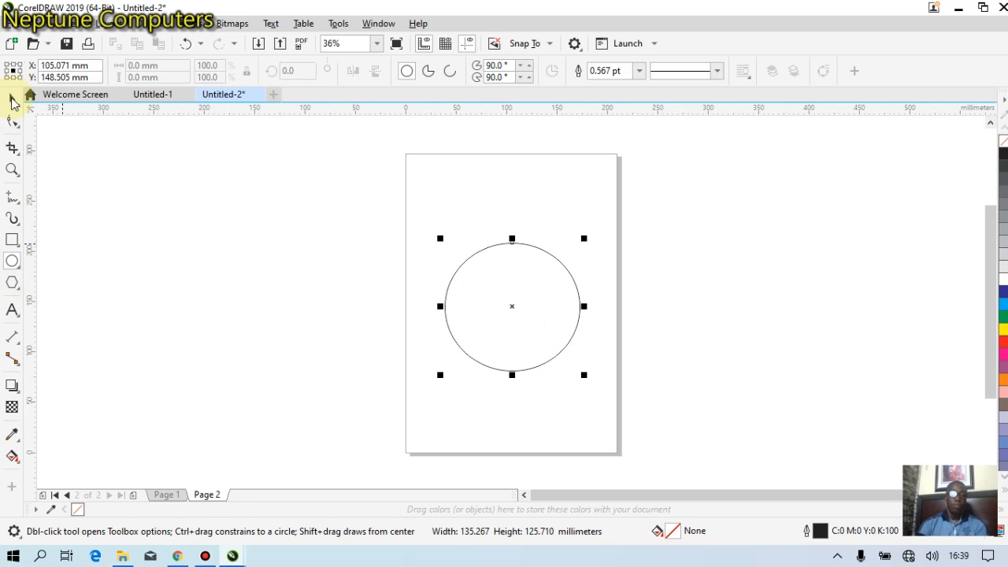
click(179, 482)
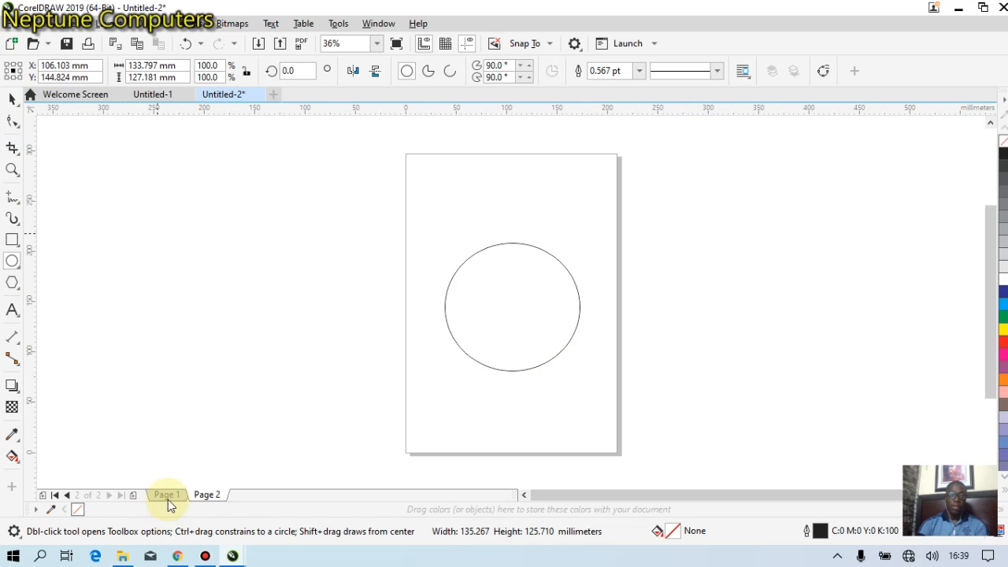
Step: Switch between Page 1 and Page 2 to compare their contents, ending on Page 1
click(162, 497)
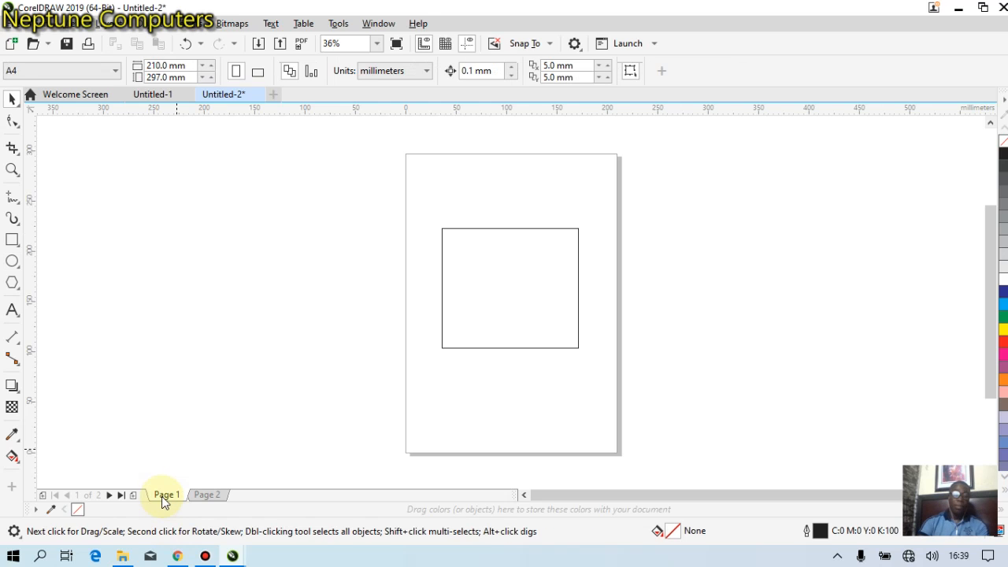
click(200, 494)
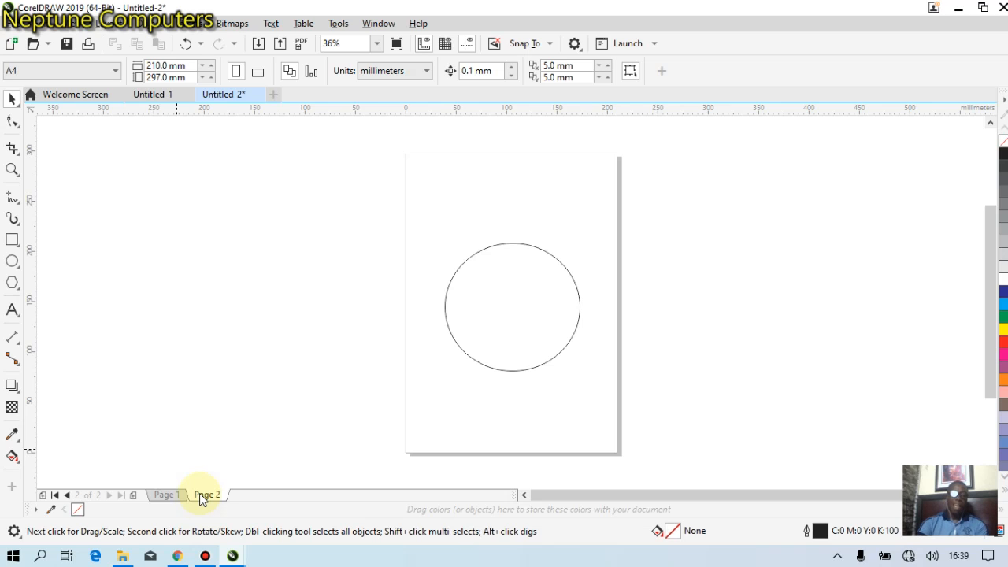
click(169, 495)
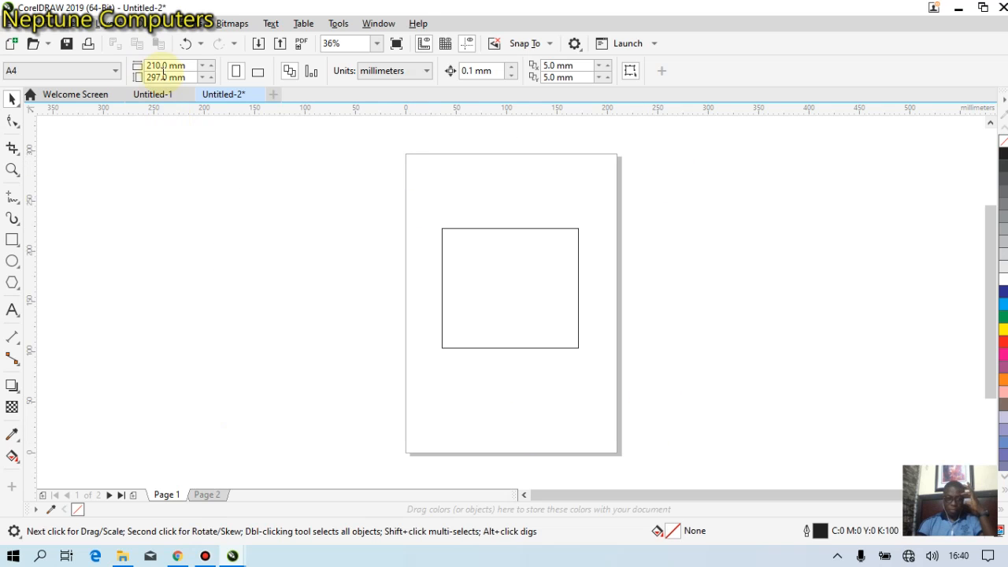
Step: Change the document's measurement units to inches
click(158, 65)
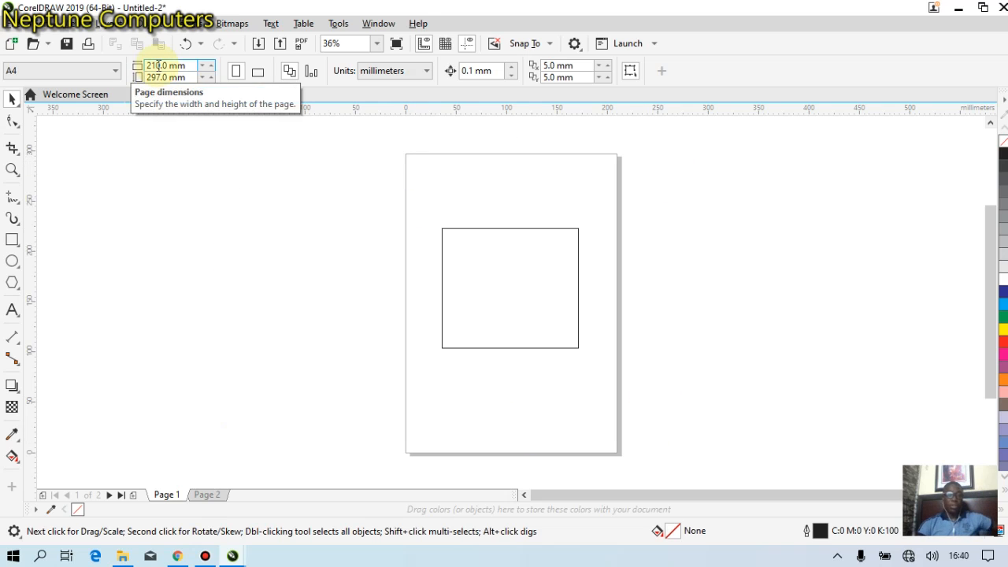
click(163, 77)
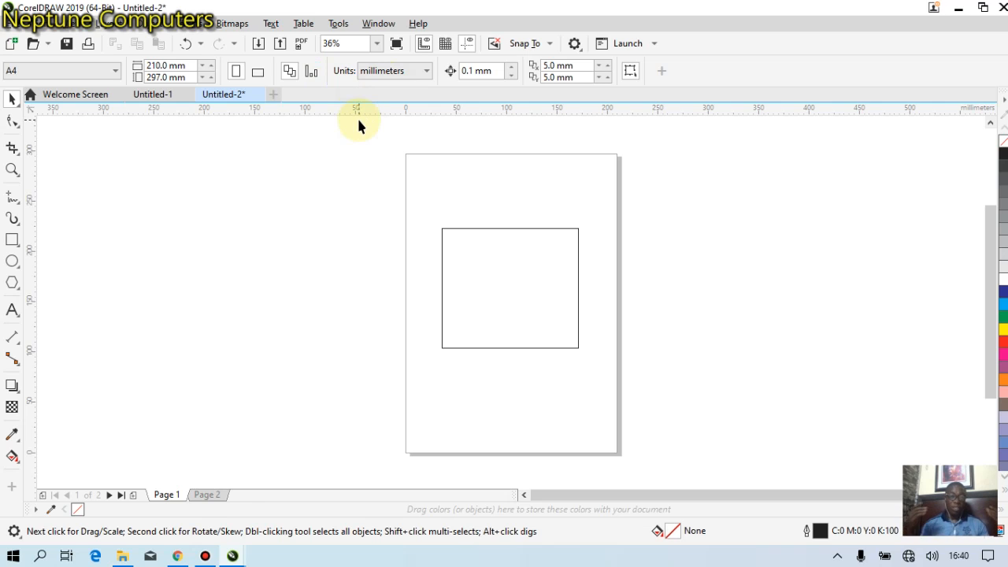
click(417, 73)
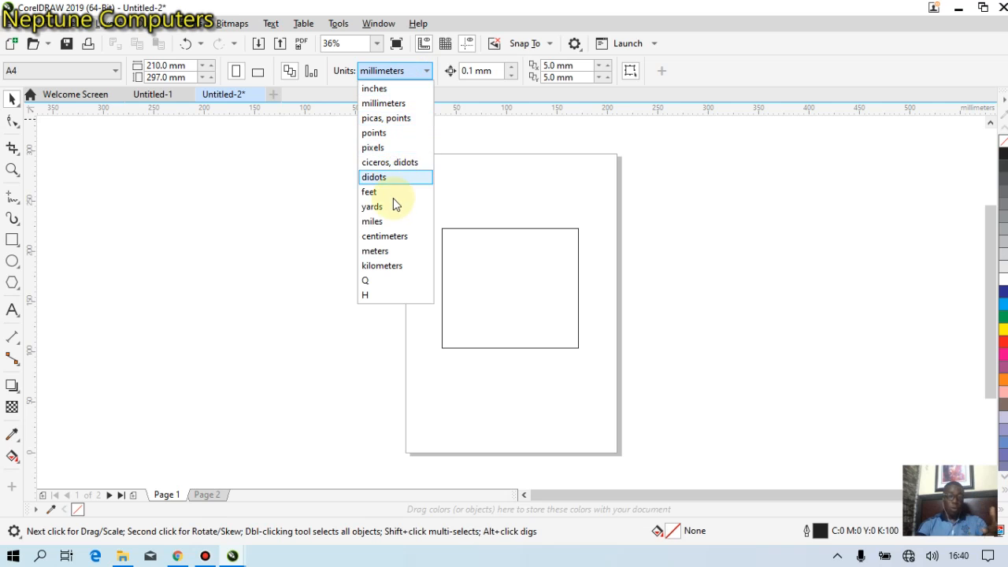
click(376, 89)
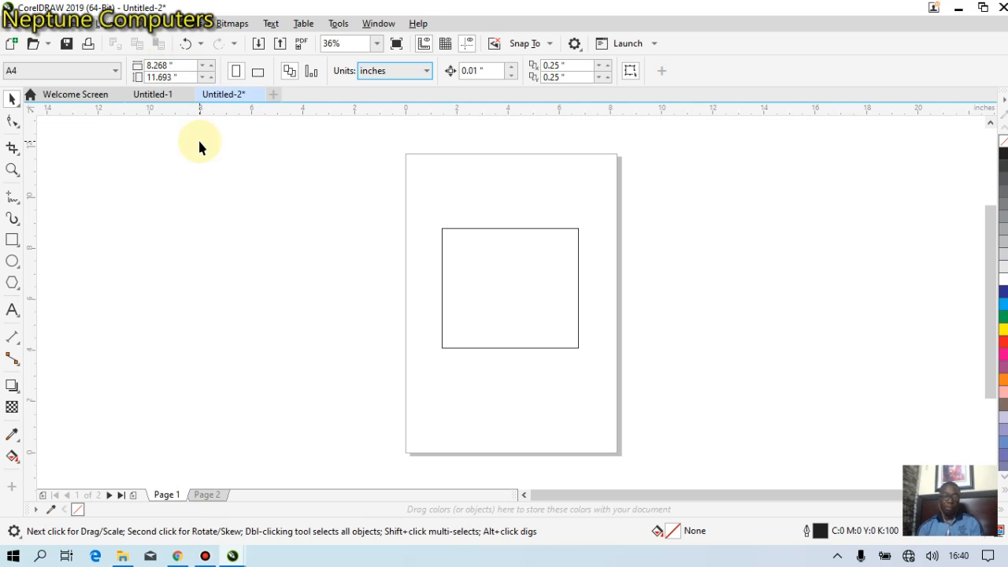
Step: Resize the rectangle on Page 1 to 5 inches wide and 5 inches high, and deselect it
click(535, 298)
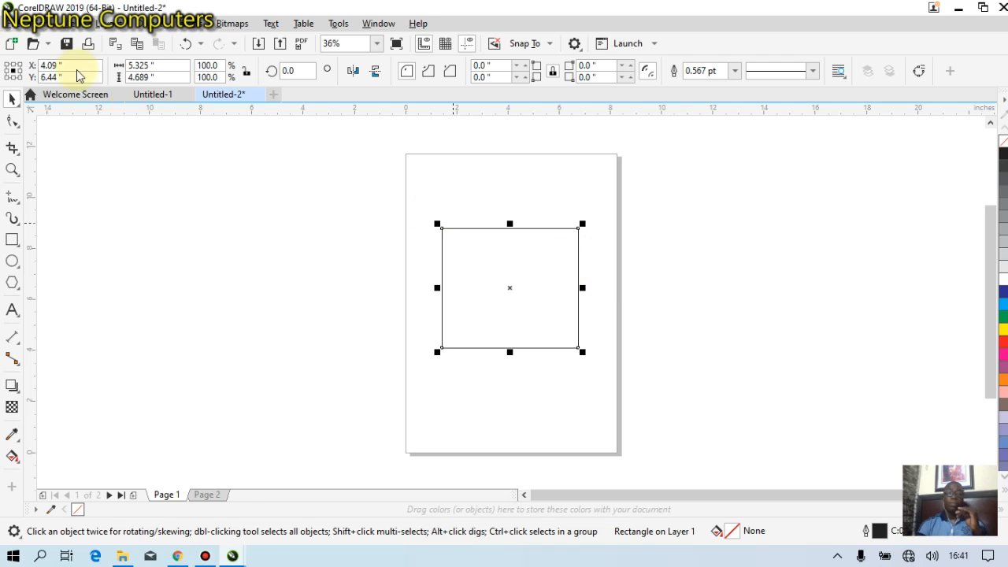
click(140, 68)
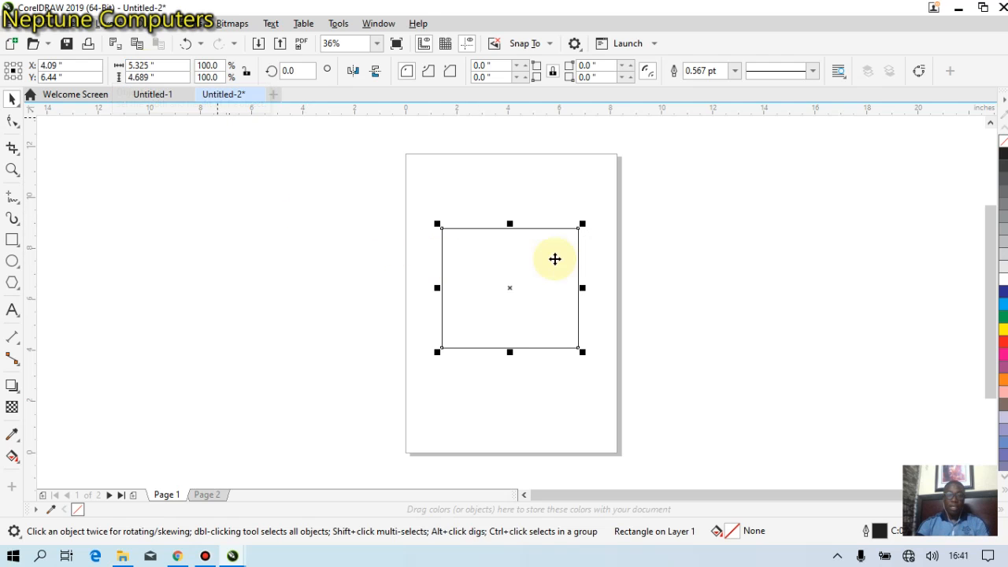
click(534, 290)
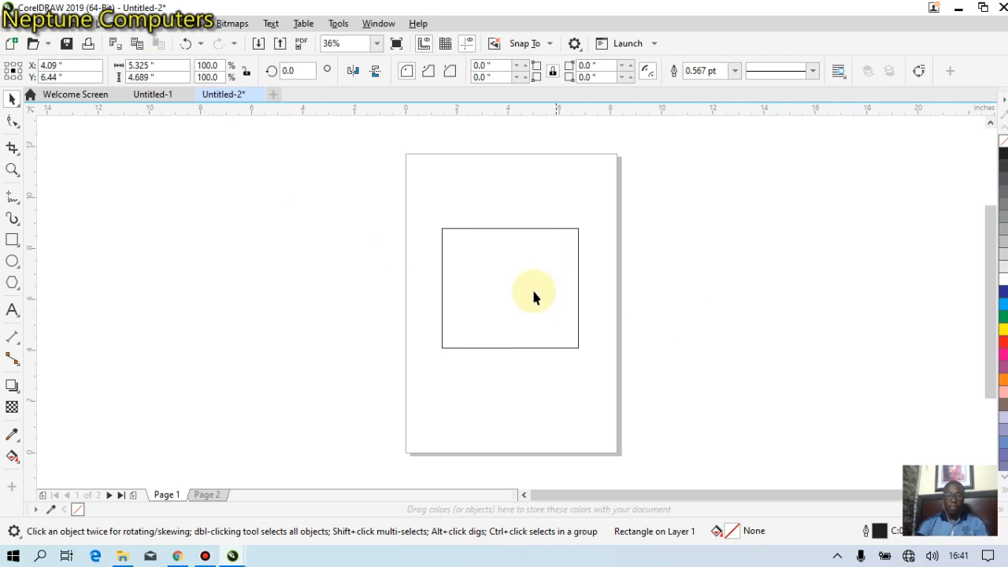
click(158, 66)
drag(116, 69, 117, 68)
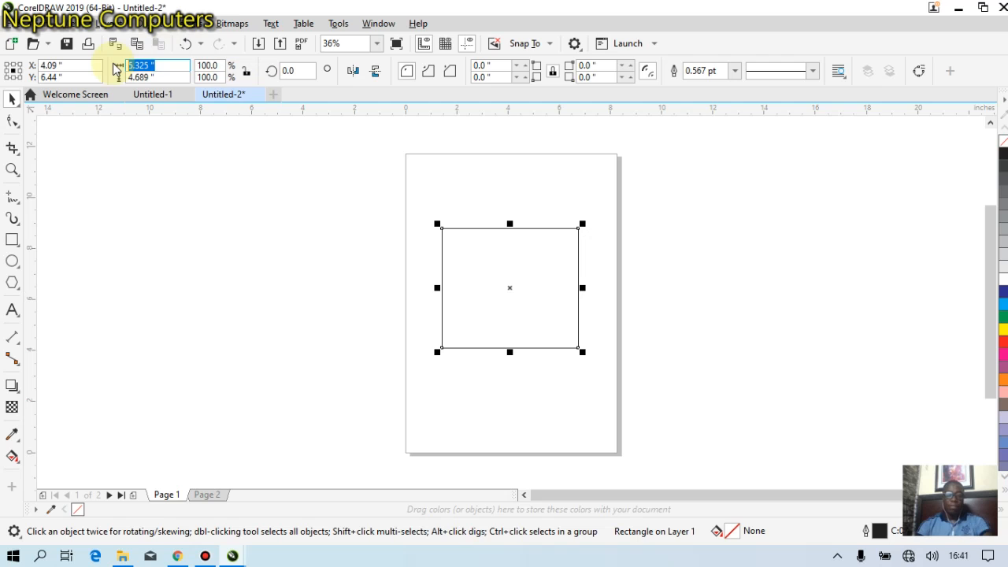
text(5)
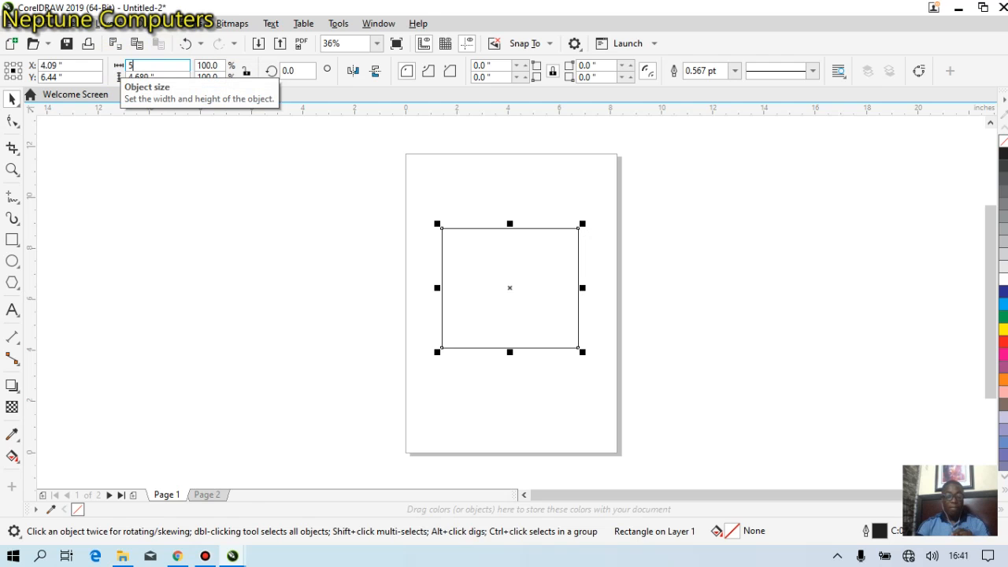
click(126, 78)
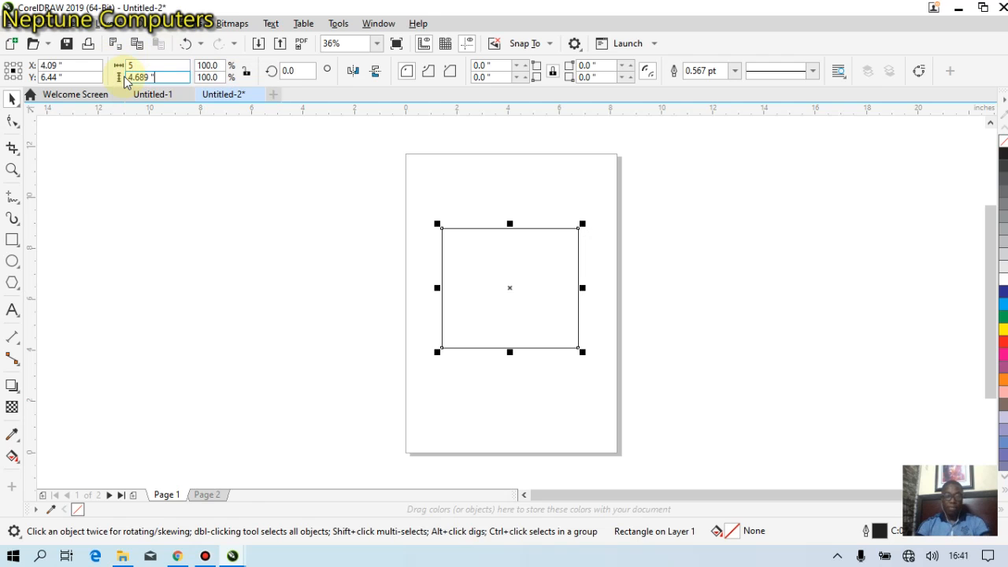
text(5)
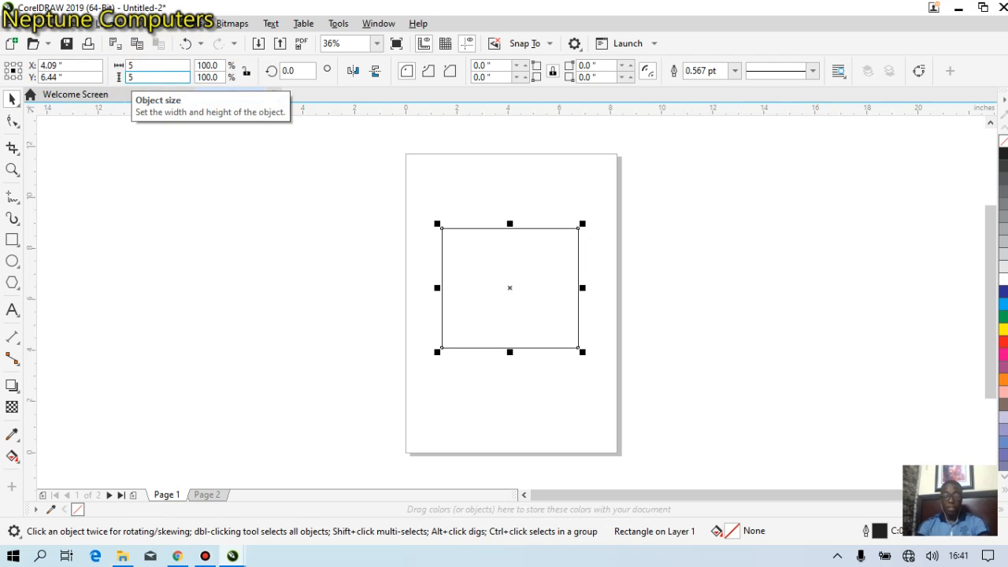
key(Return)
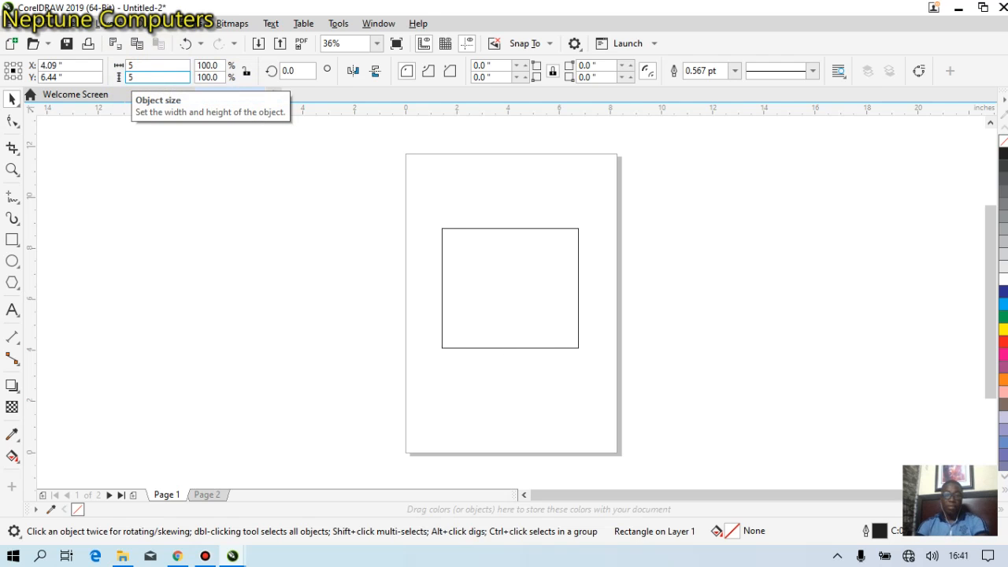
click(359, 253)
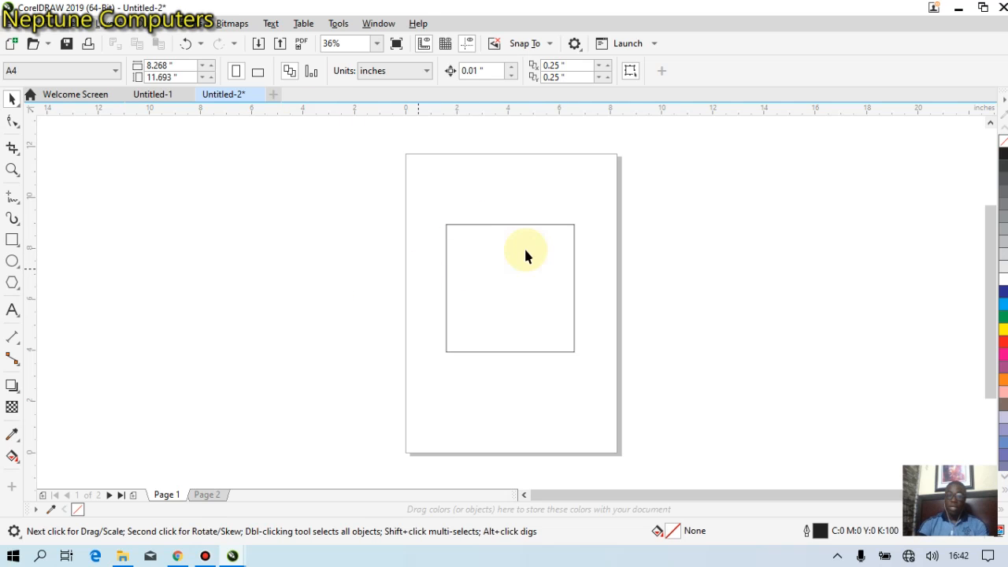
click(475, 245)
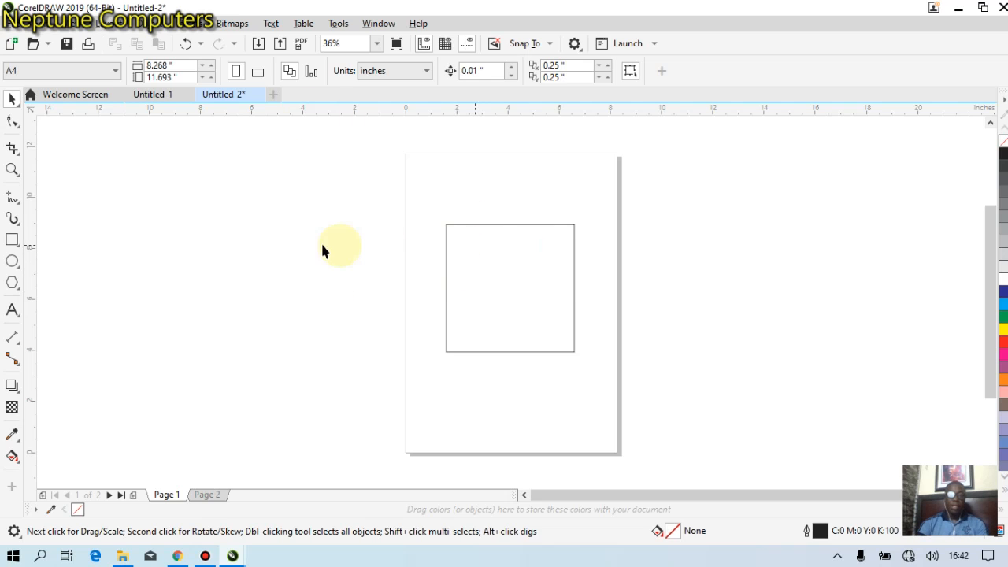
click(258, 236)
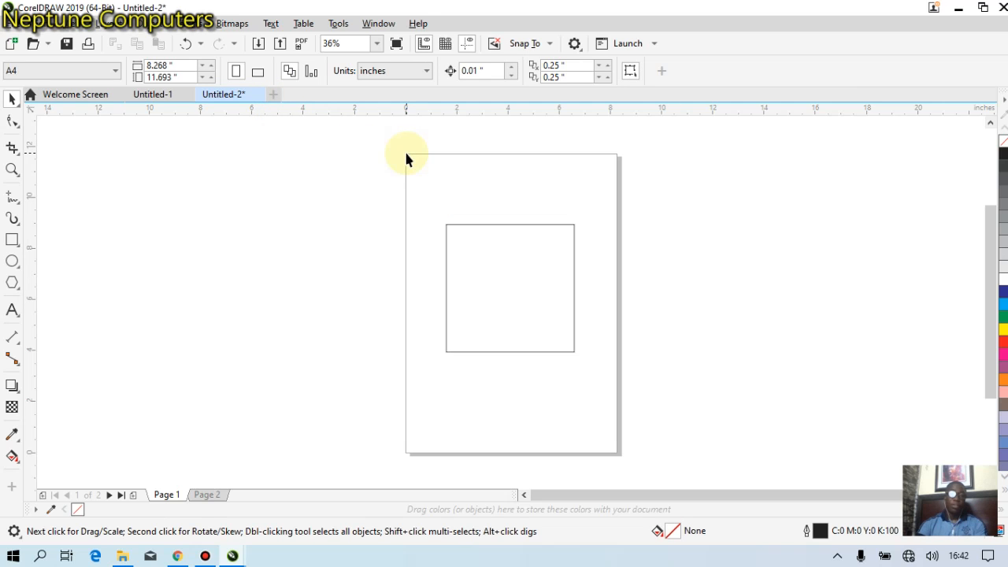
Step: Toggle all pages between landscape and portrait, ending in landscape, and check Page 2 before returning to Page 1
click(259, 74)
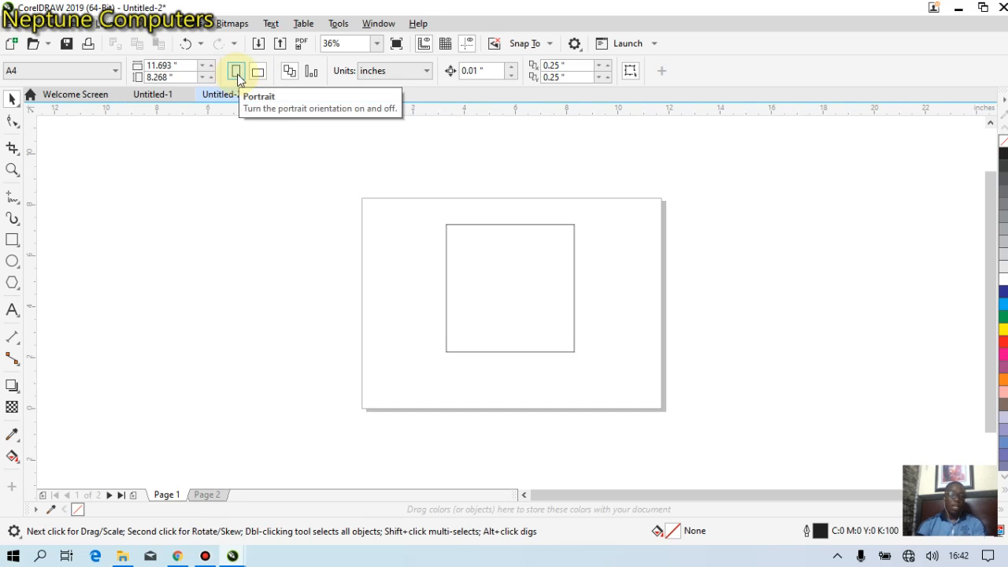
click(236, 73)
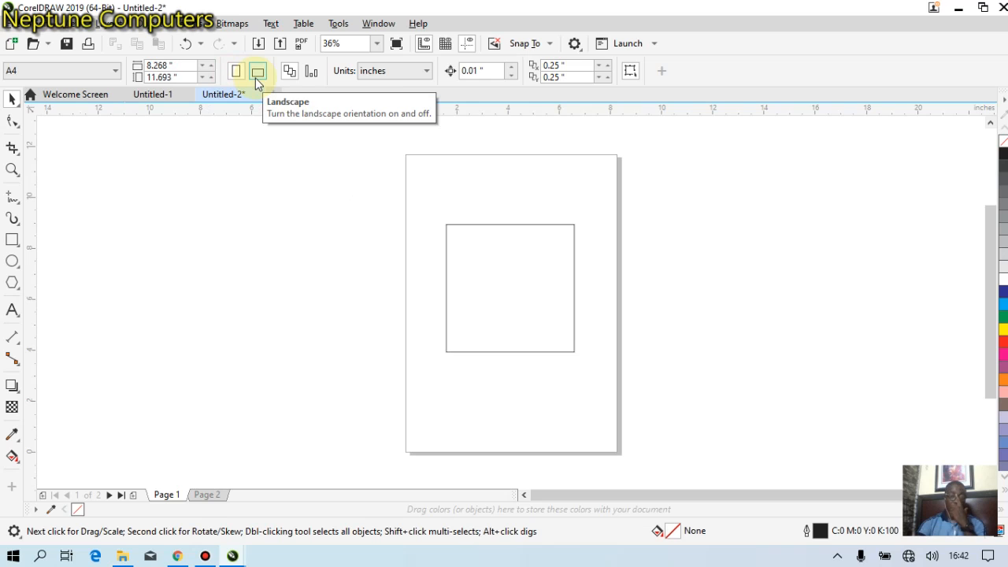
click(256, 78)
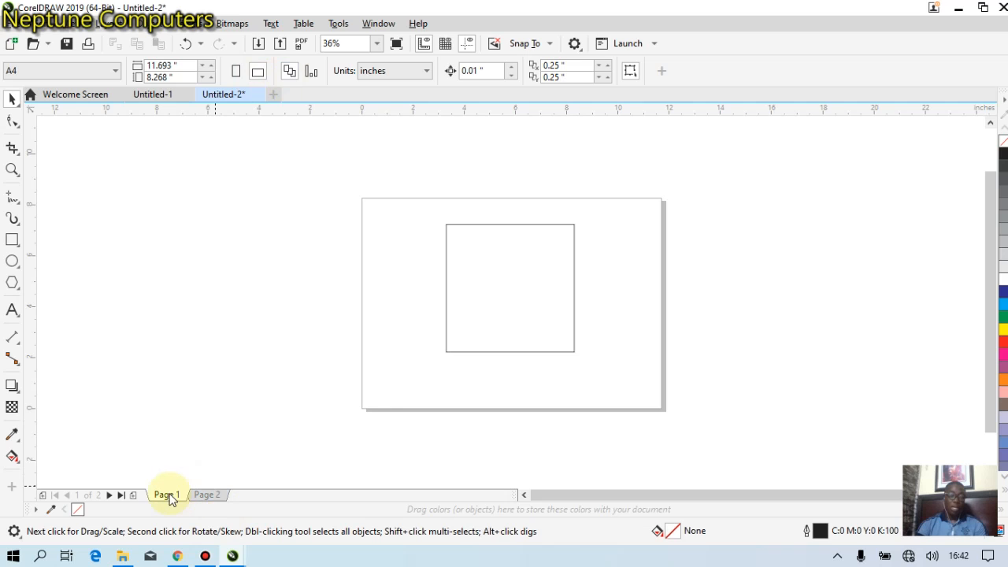
click(219, 496)
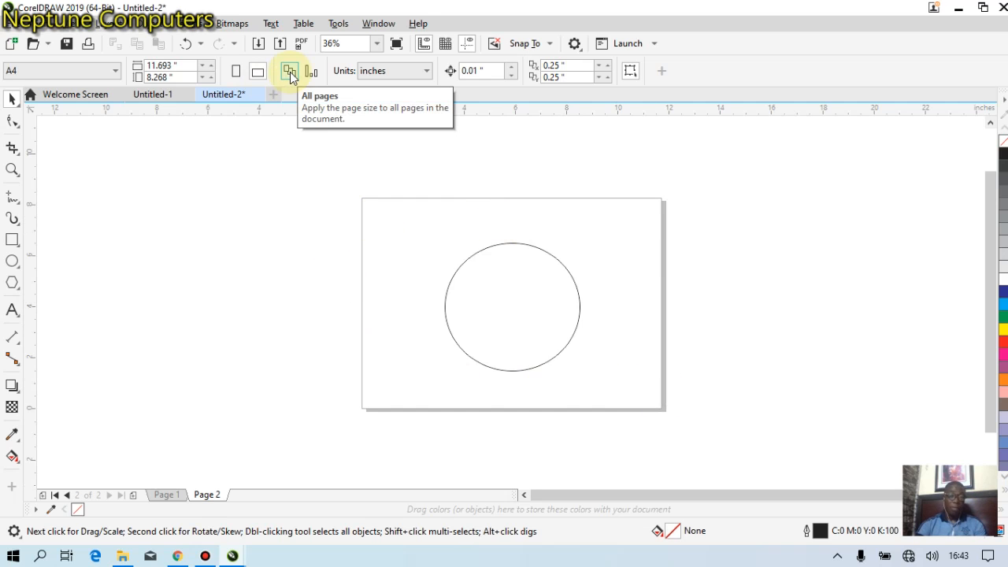
click(176, 496)
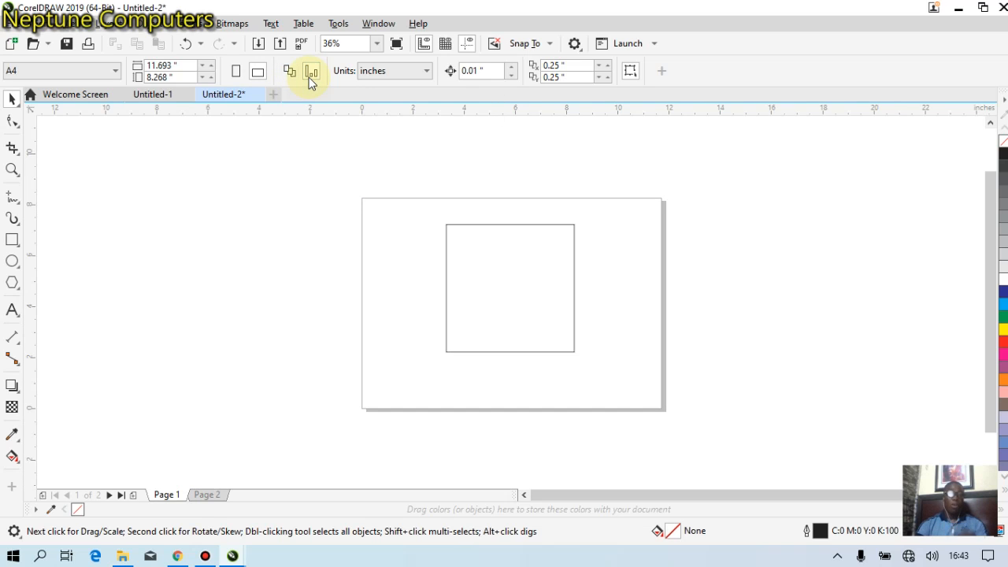
Step: With page settings limited to the current page, set Page 1 and Page 2 to portrait individually
click(236, 73)
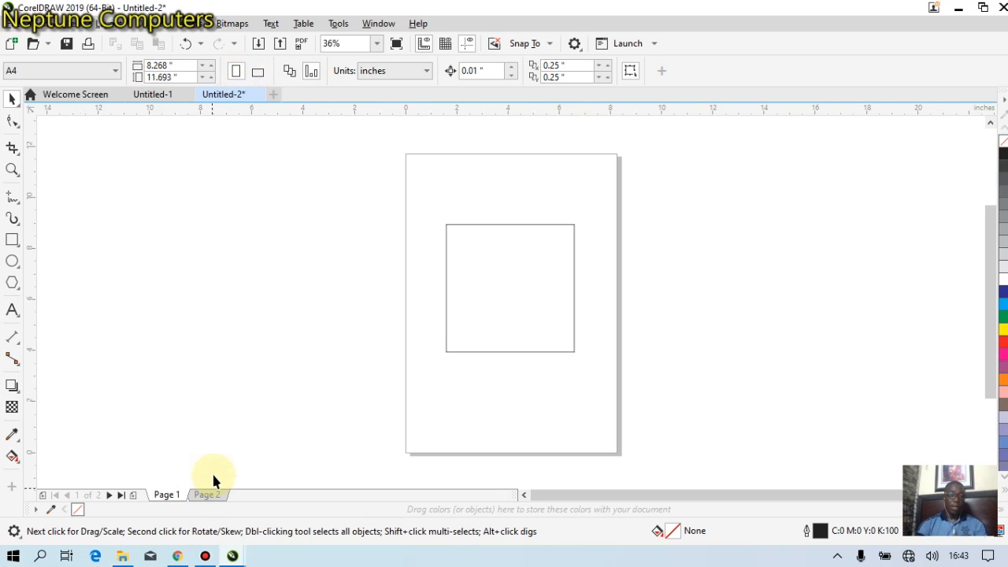
click(213, 491)
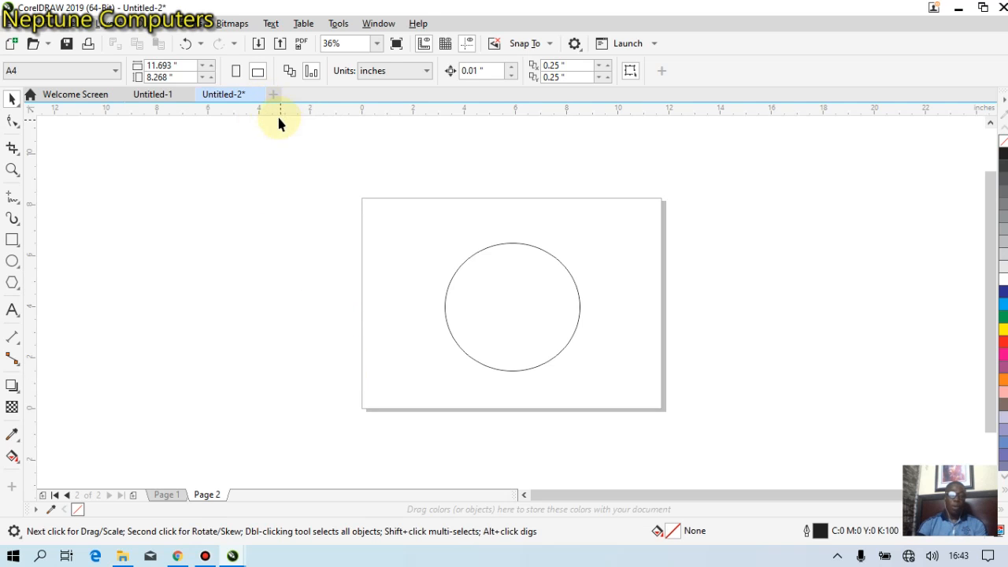
click(237, 72)
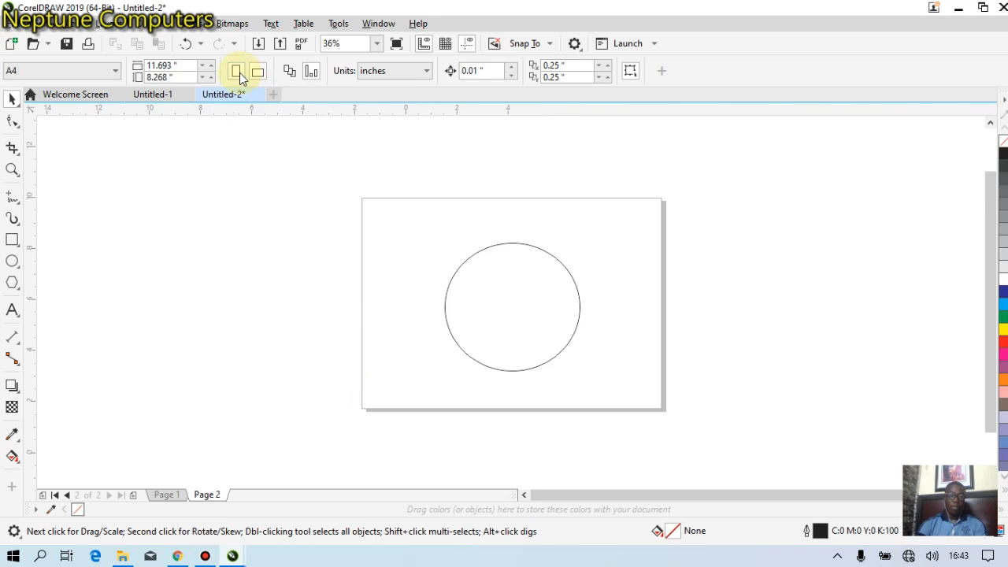
Step: Set only Page 1 to landscape, and view Page 2 with the whole page fitted in the window
click(167, 494)
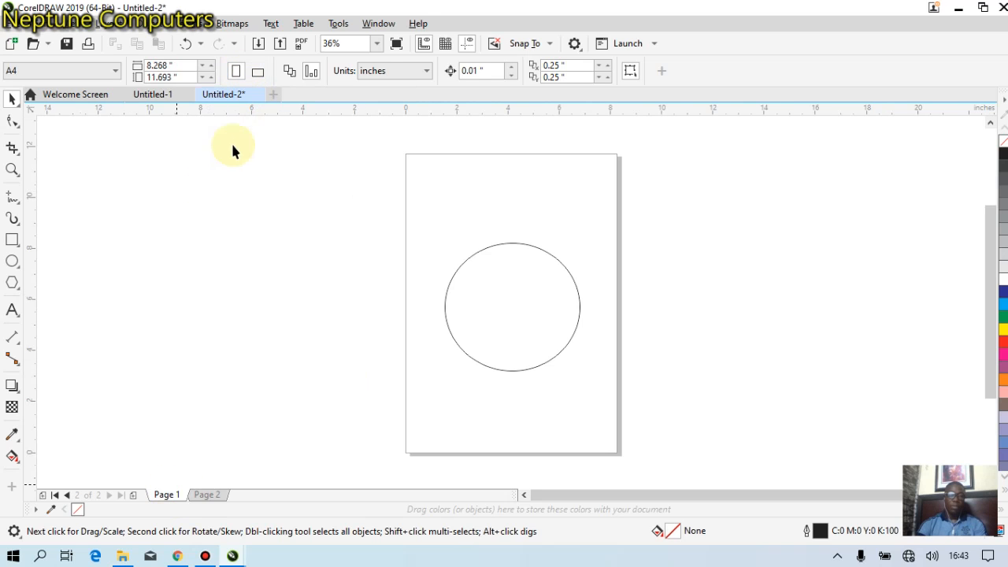
click(258, 72)
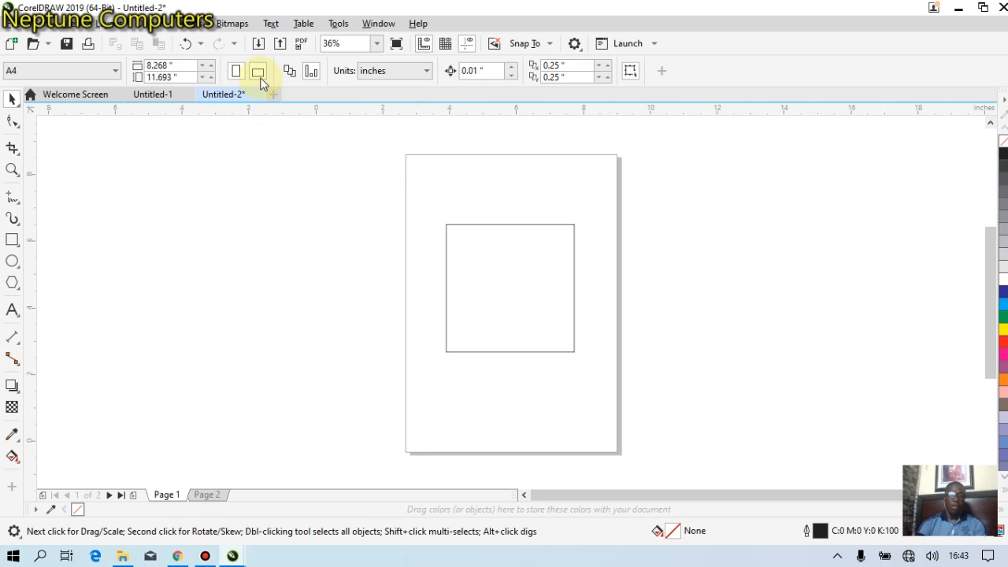
click(205, 497)
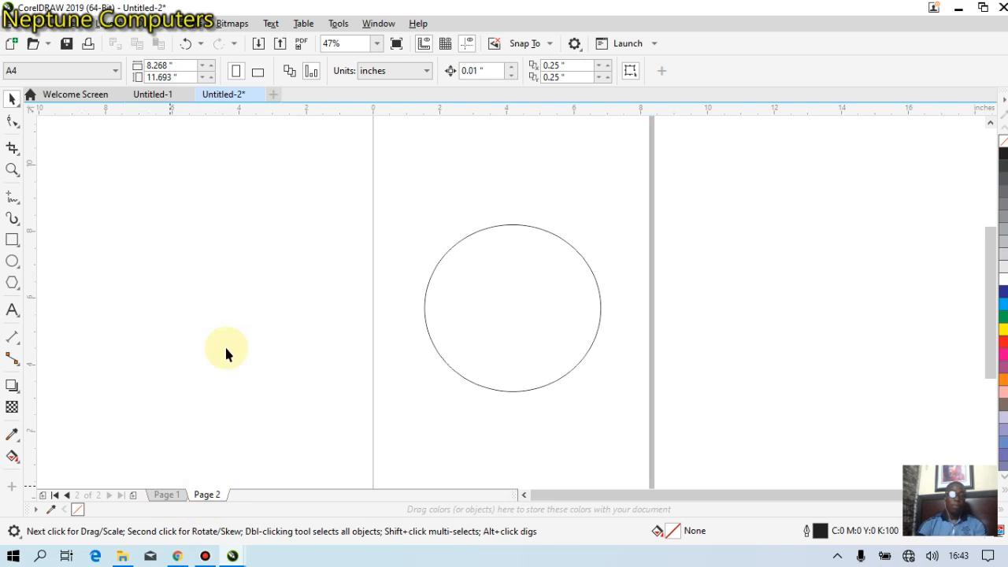
scroll(241, 350, down, 1)
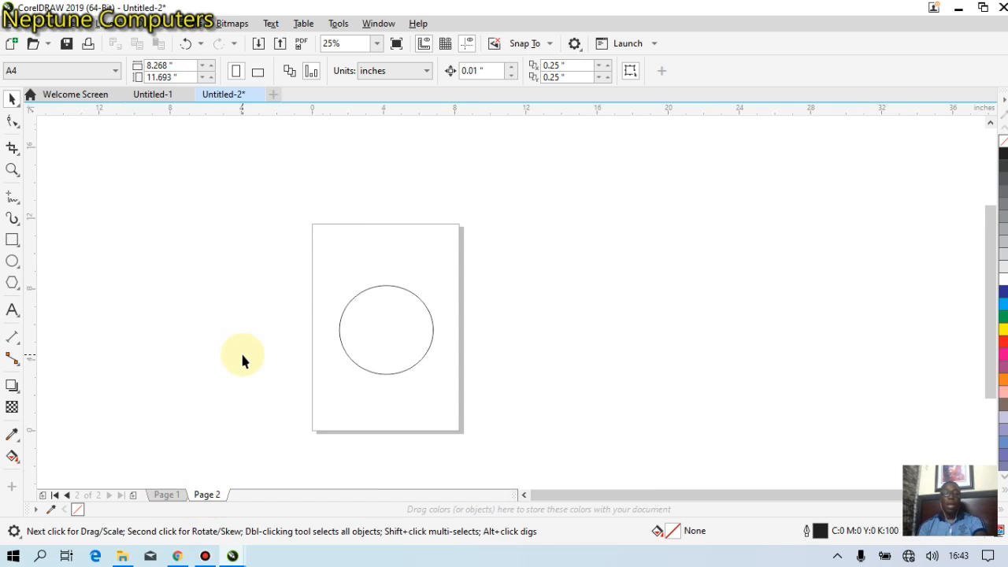
key(shift+F4)
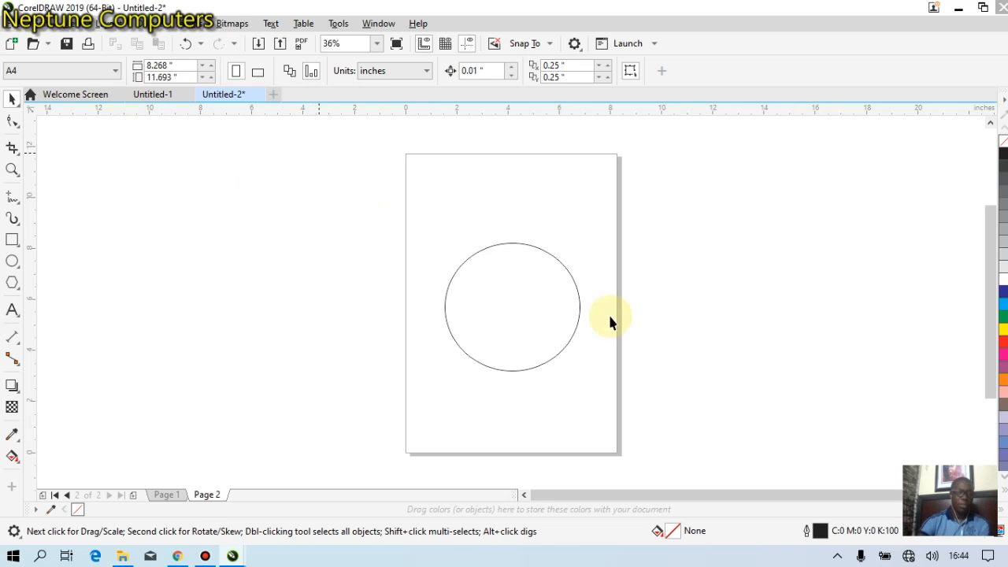
Step: Start saving the drawing and choose the Neptune folder inside Documents, moving the save dialog clear of the document name
click(9, 28)
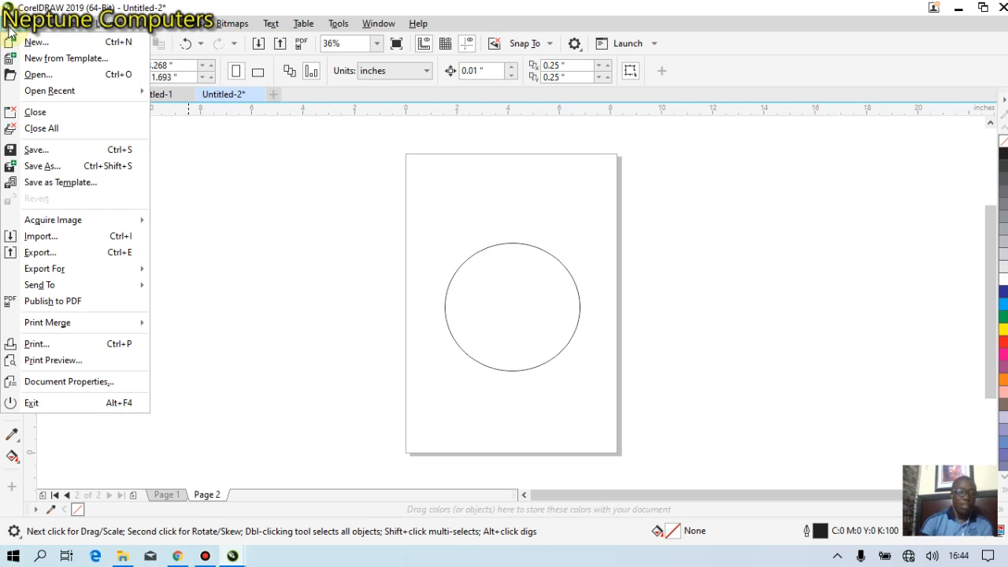
click(23, 151)
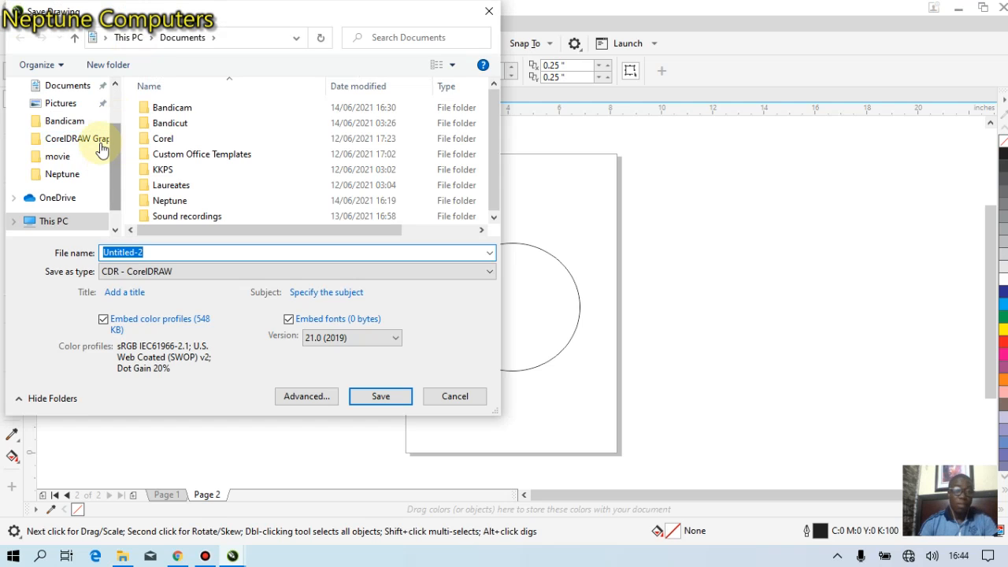
scroll(96, 138, up, 2)
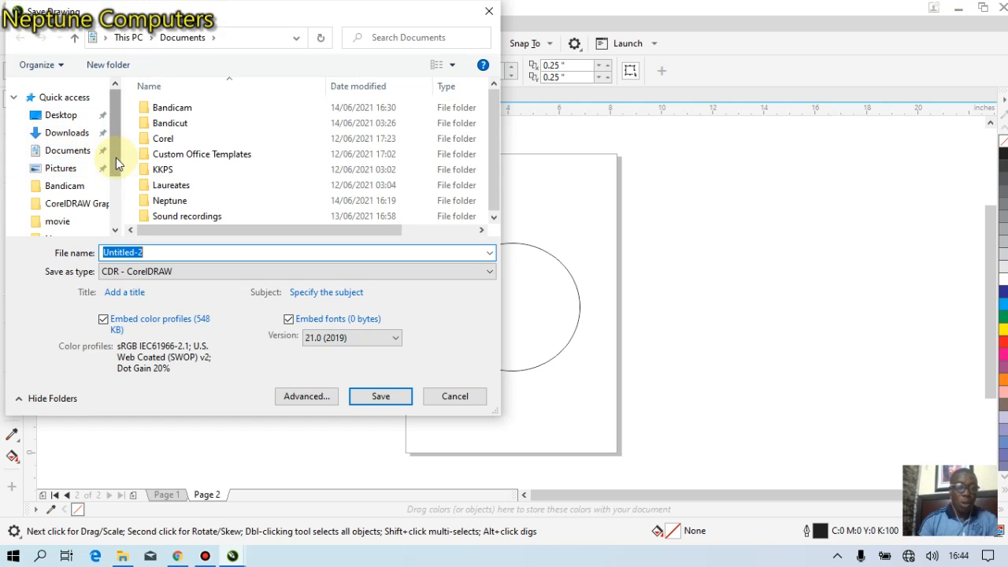
scroll(115, 170, down, 1)
click(171, 197)
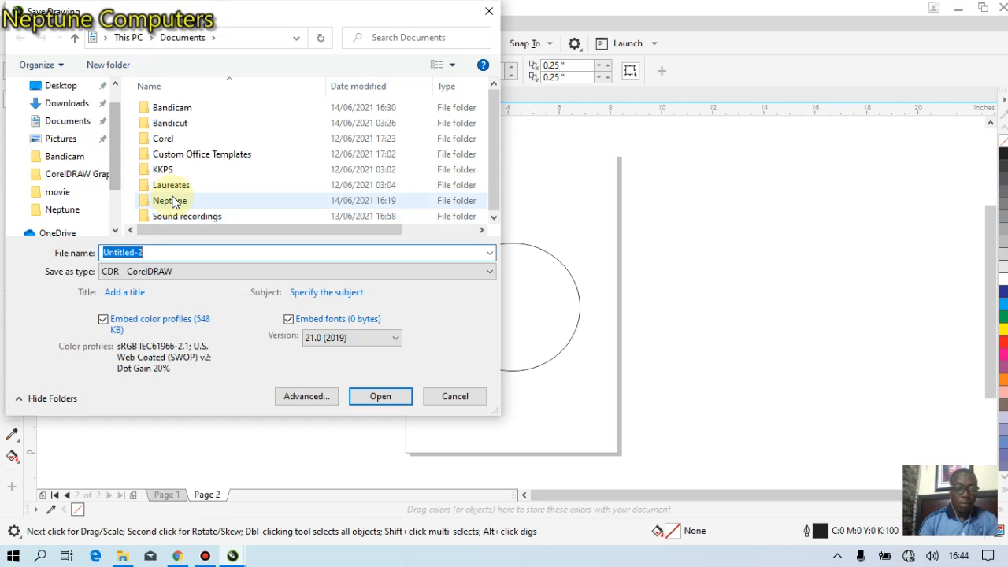
key(Return)
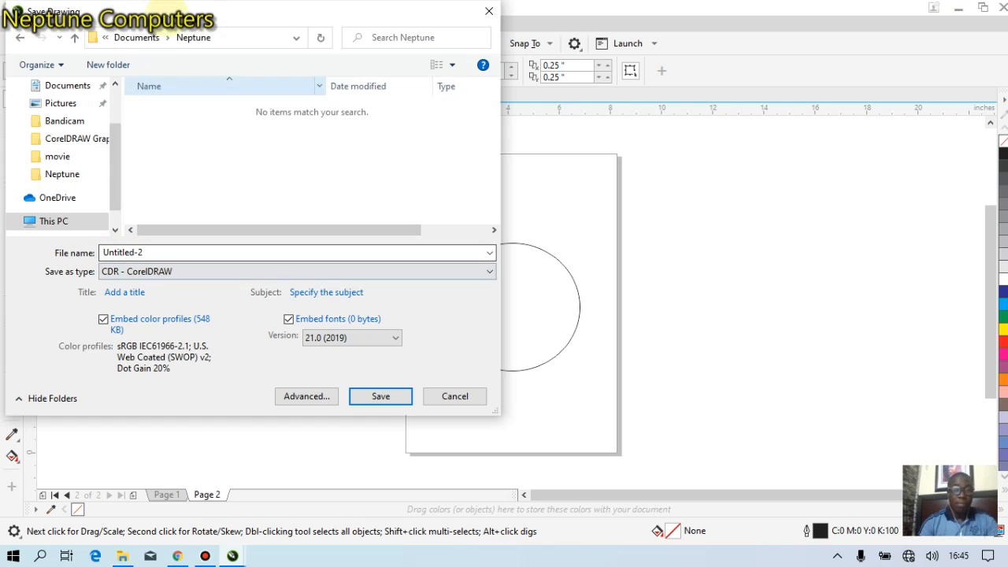
drag(170, 14, 625, 15)
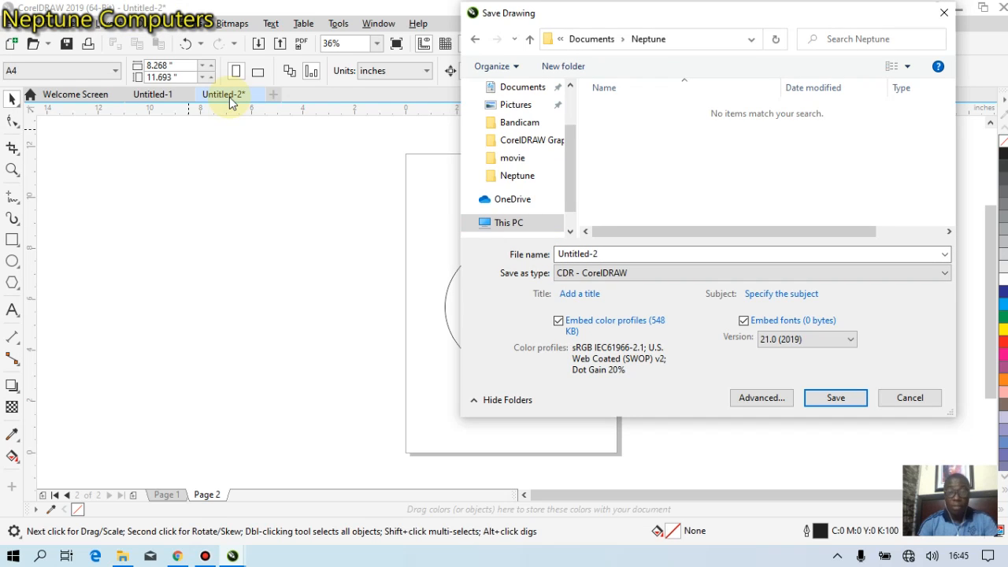
Step: Name the file Class_1, review the available file types while keeping CDR - CorelDRAW, and save it
click(621, 254)
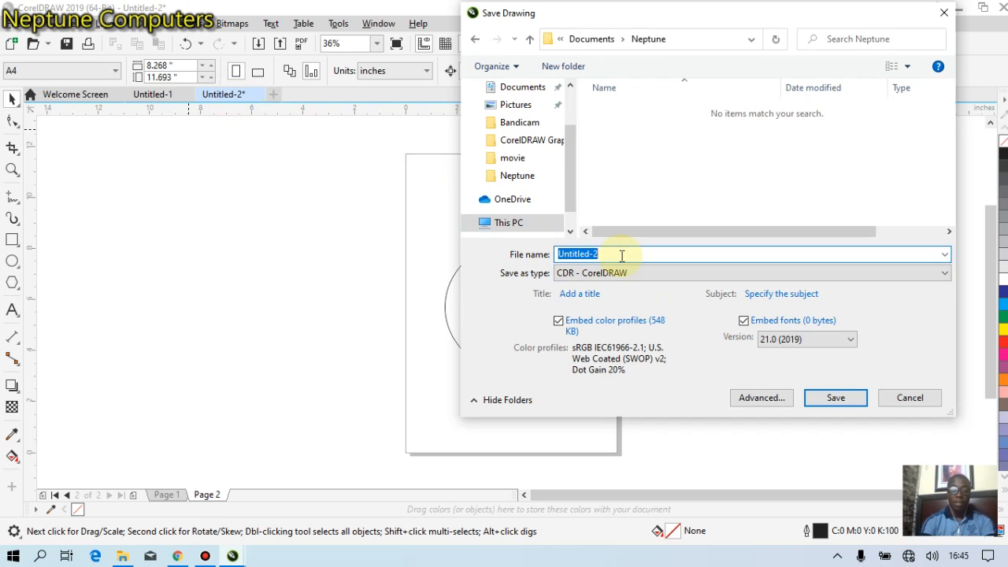
text(C)
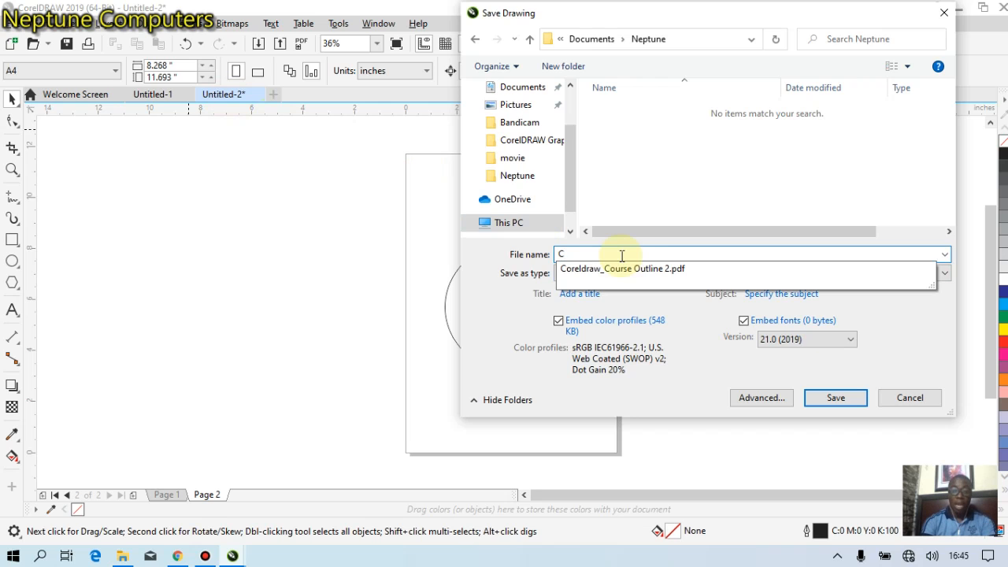
text(lass)
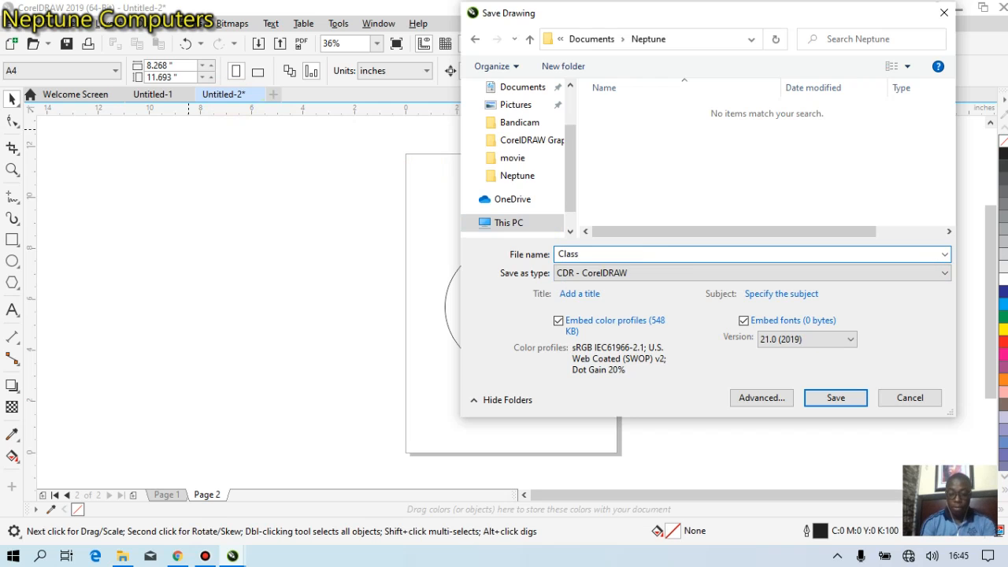
text(_1)
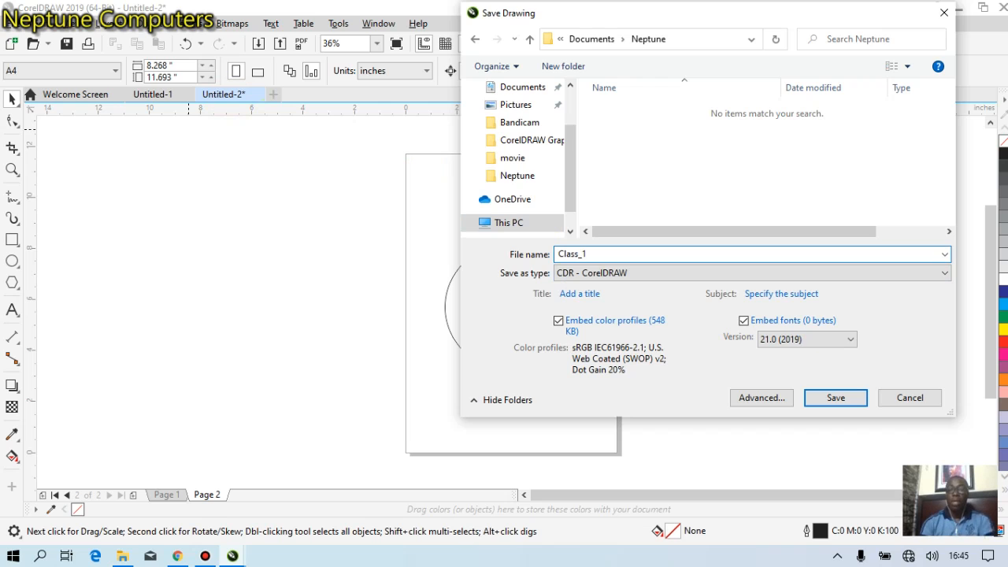
click(576, 274)
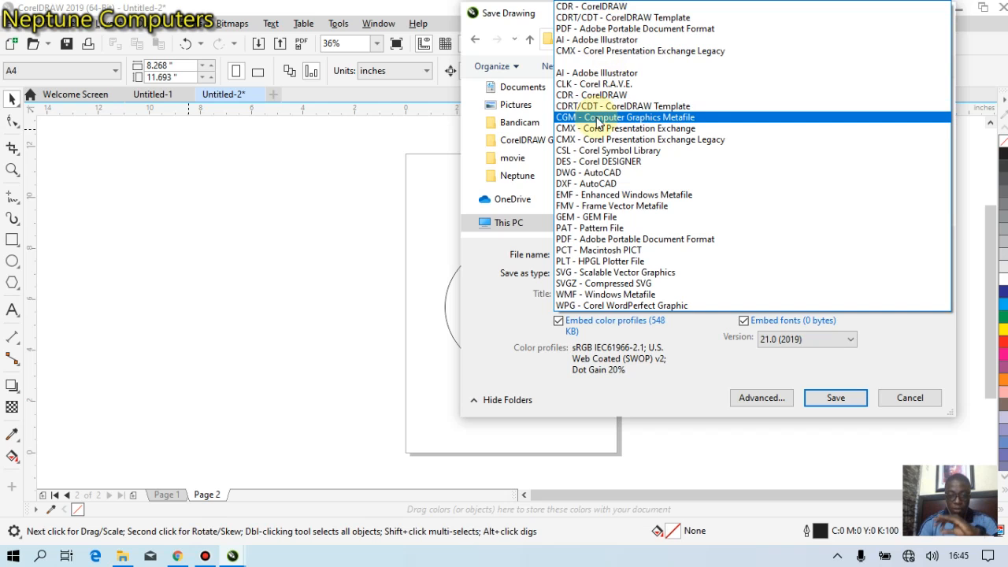
click(676, 375)
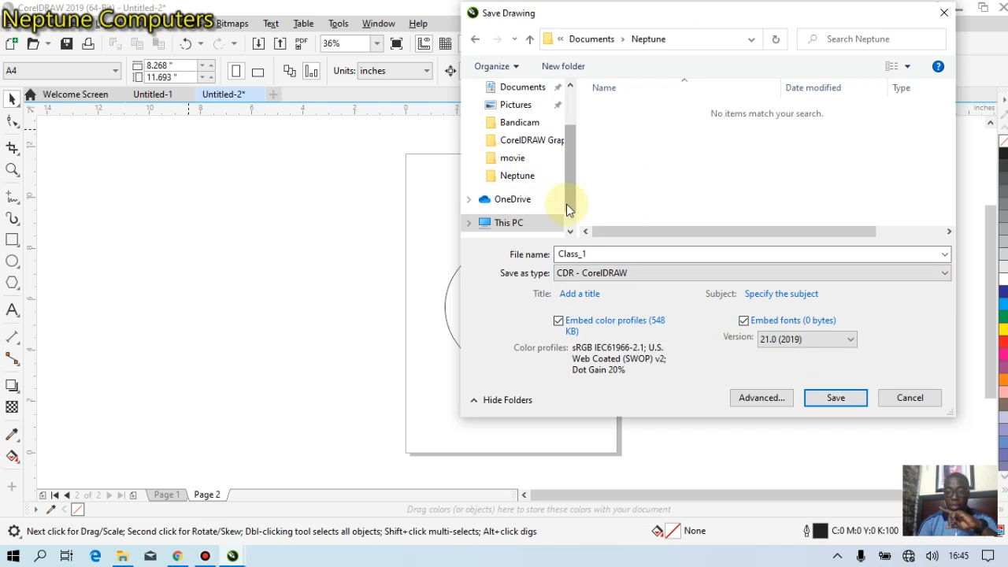
click(828, 402)
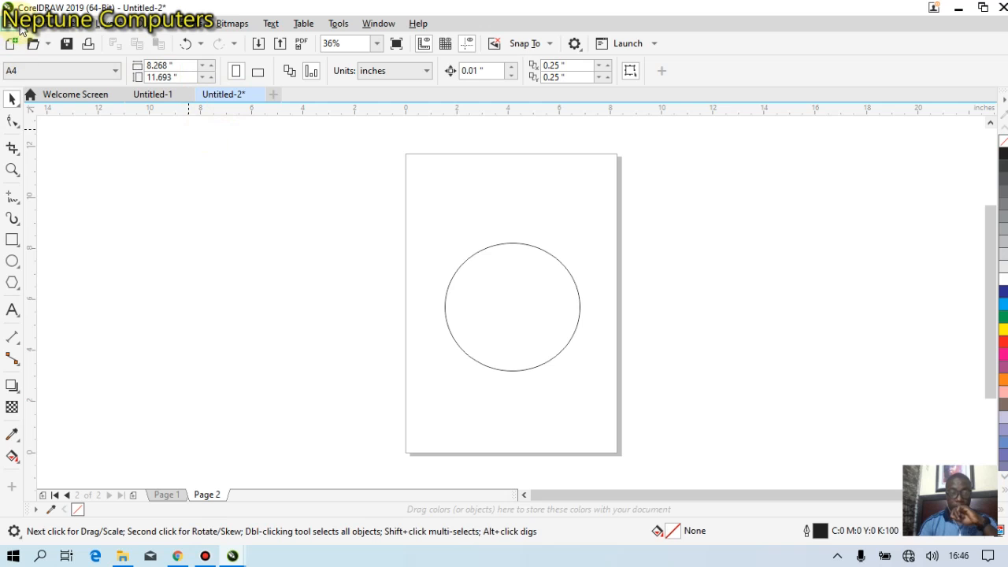
click(189, 177)
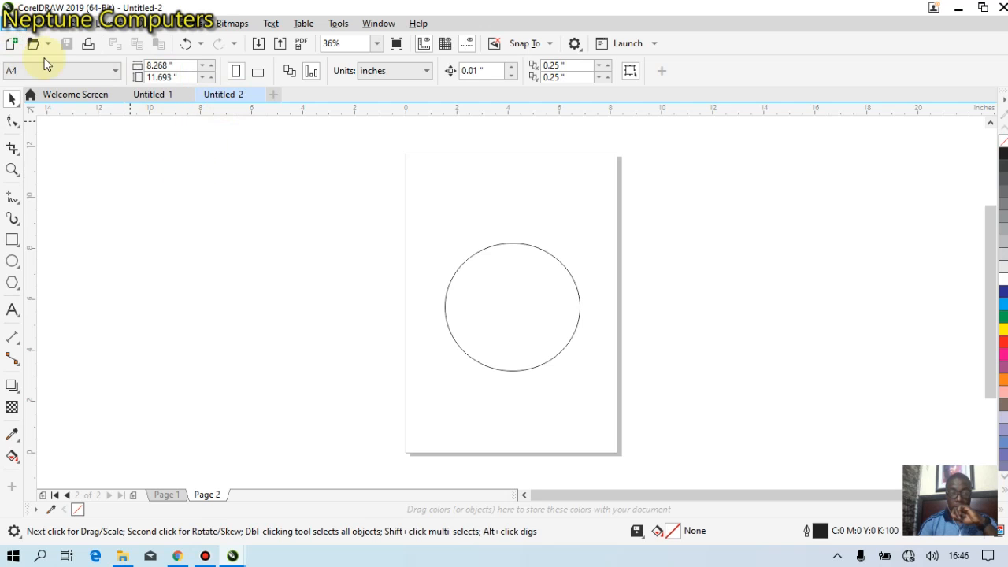
key(alt+f)
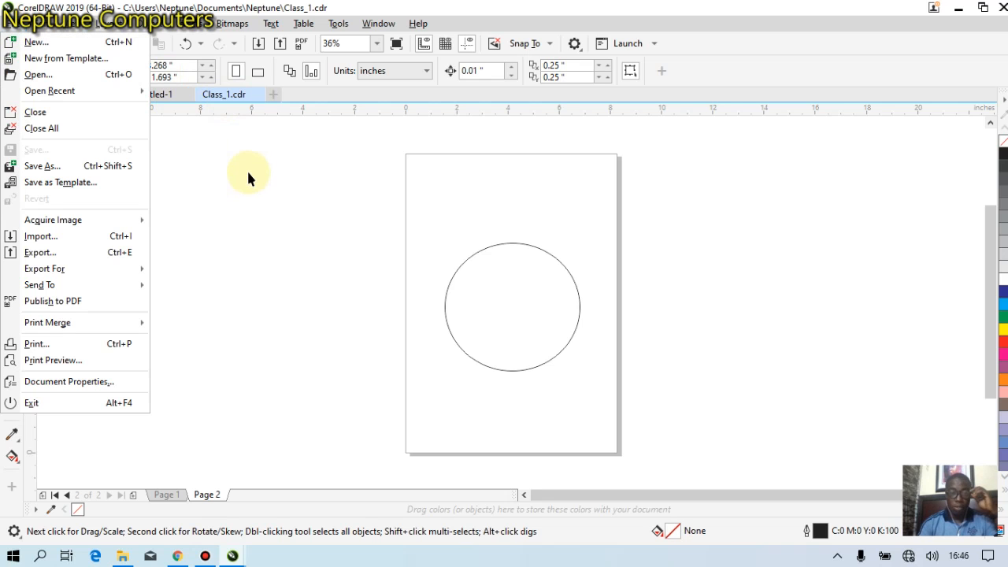
click(248, 173)
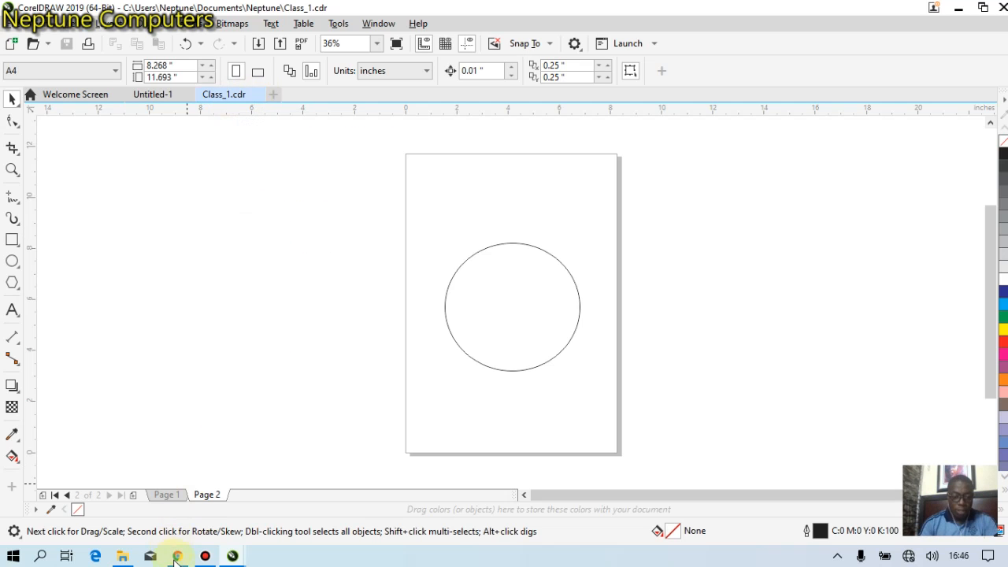
Step: Switch to Chrome and read intro to corel draw.pdf from the introduction through the toolbar picture to the Pick Tool description
key(alt+Tab)
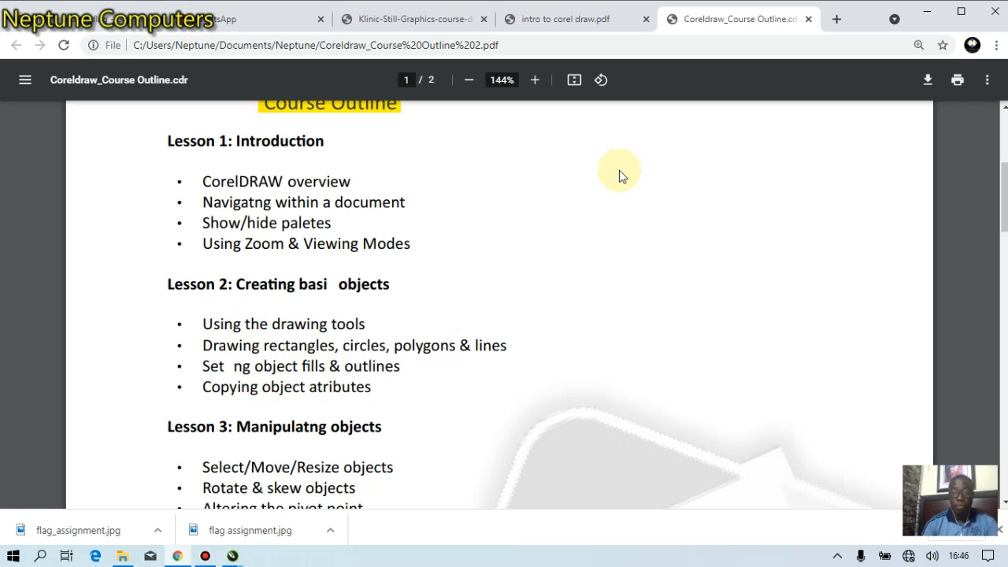
click(591, 24)
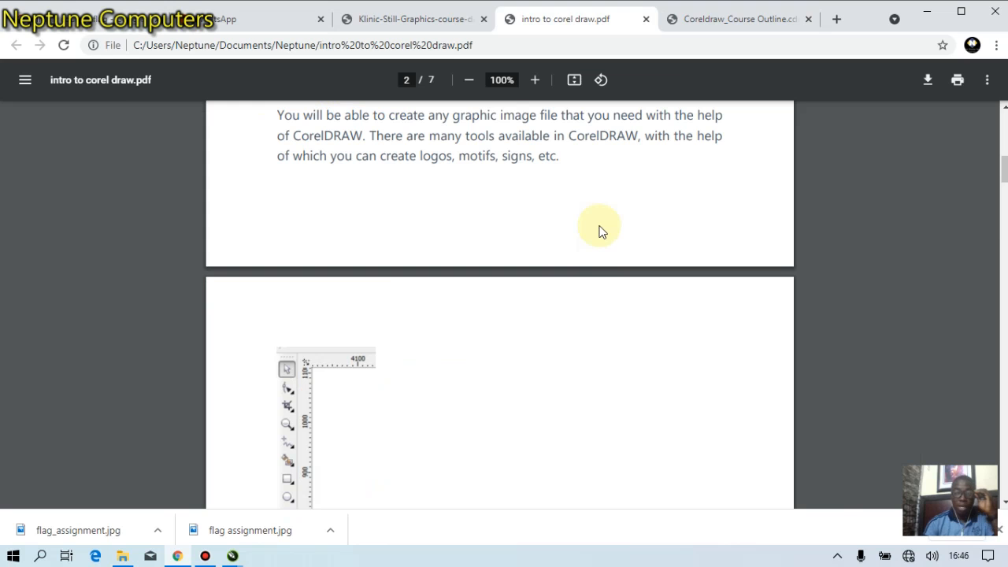
scroll(599, 231, up, 2)
scroll(591, 233, up, 5)
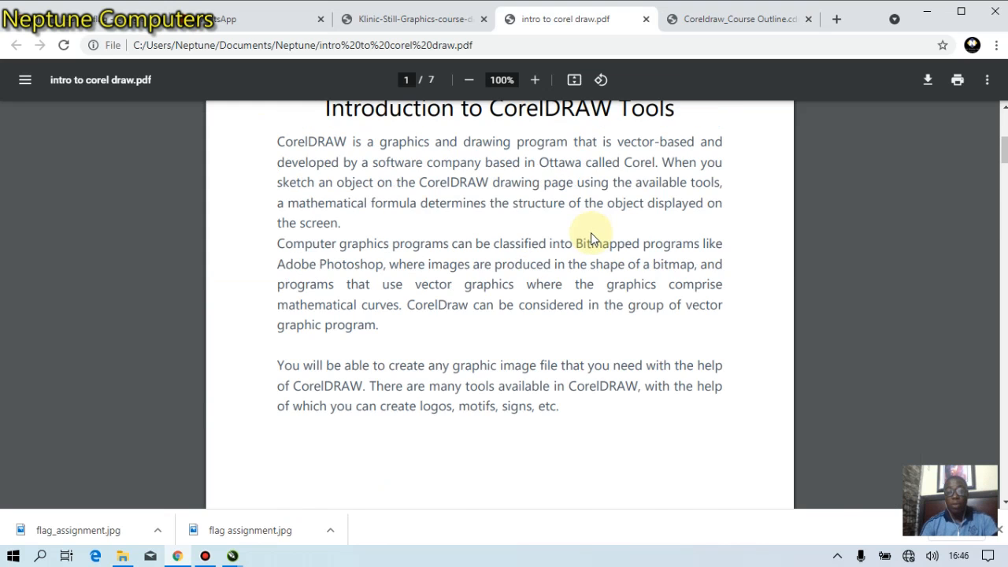
scroll(591, 233, down, 2)
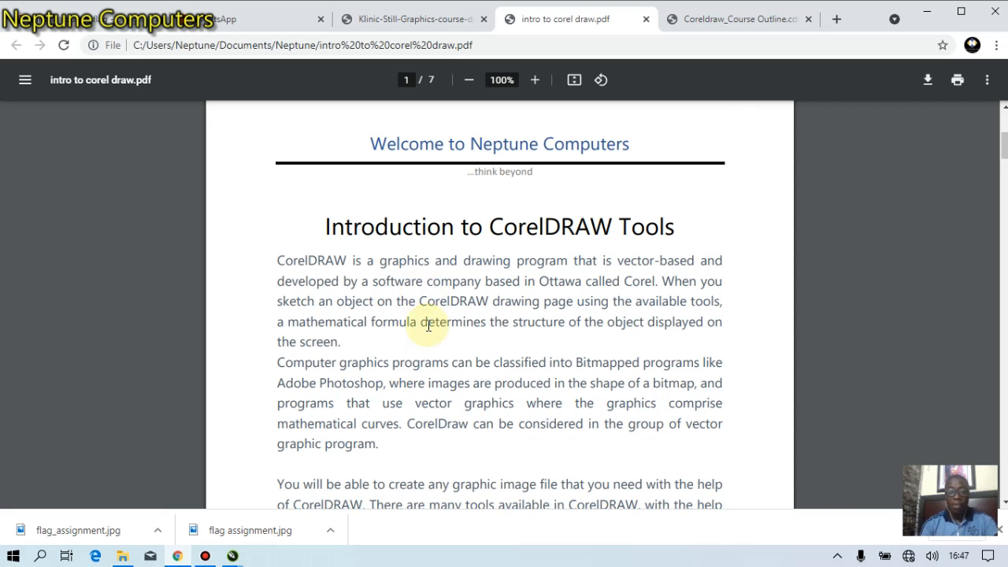
scroll(427, 323, down, 5)
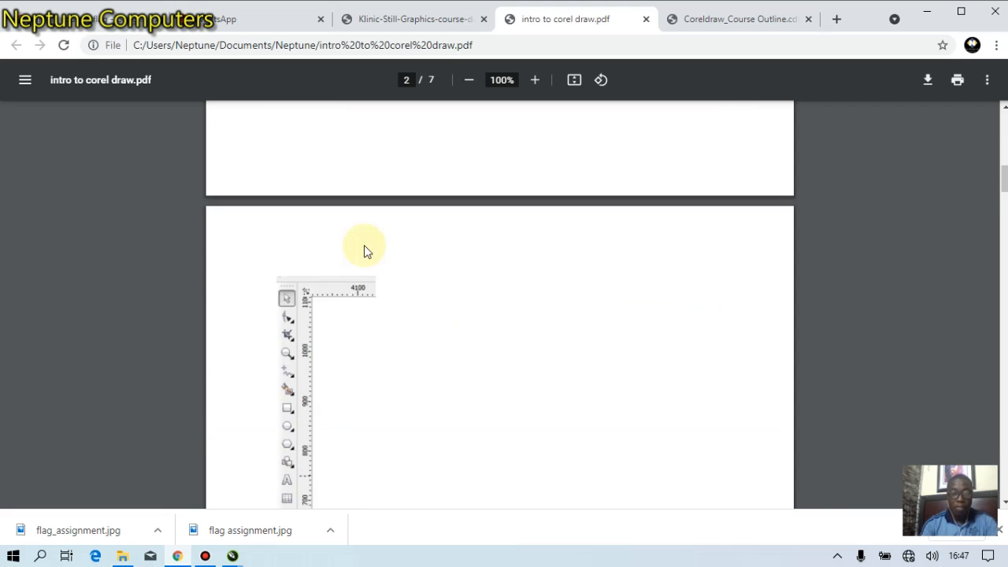
scroll(364, 251, down, 3)
scroll(346, 228, up, 1)
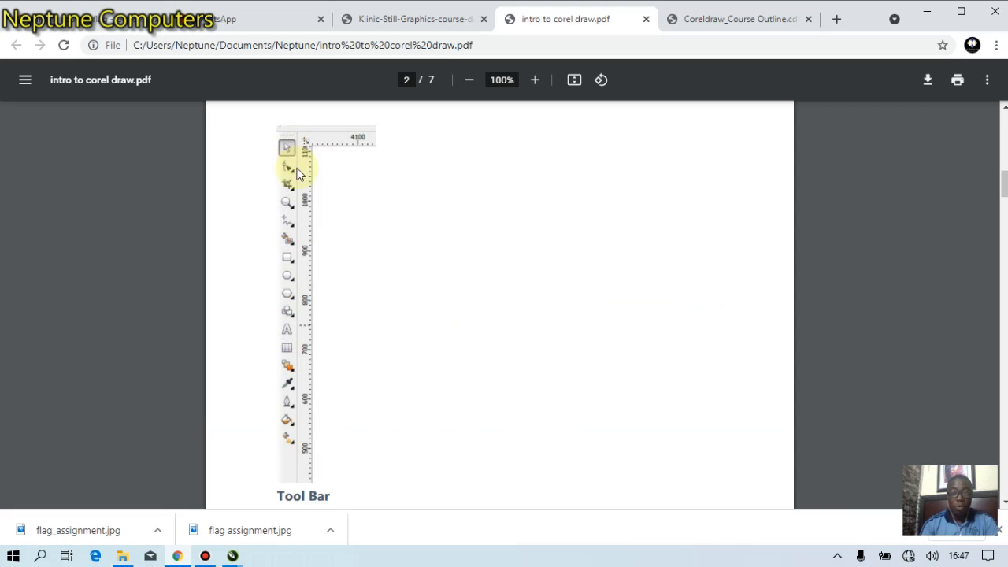
scroll(320, 299, down, 1)
scroll(319, 359, down, 1)
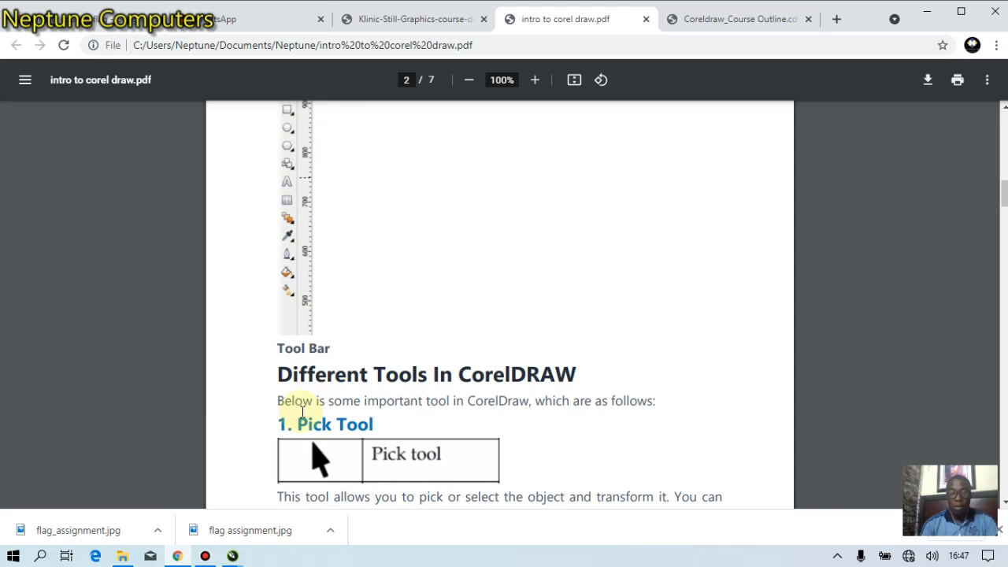
scroll(322, 309, down, 1)
scroll(319, 312, down, 2)
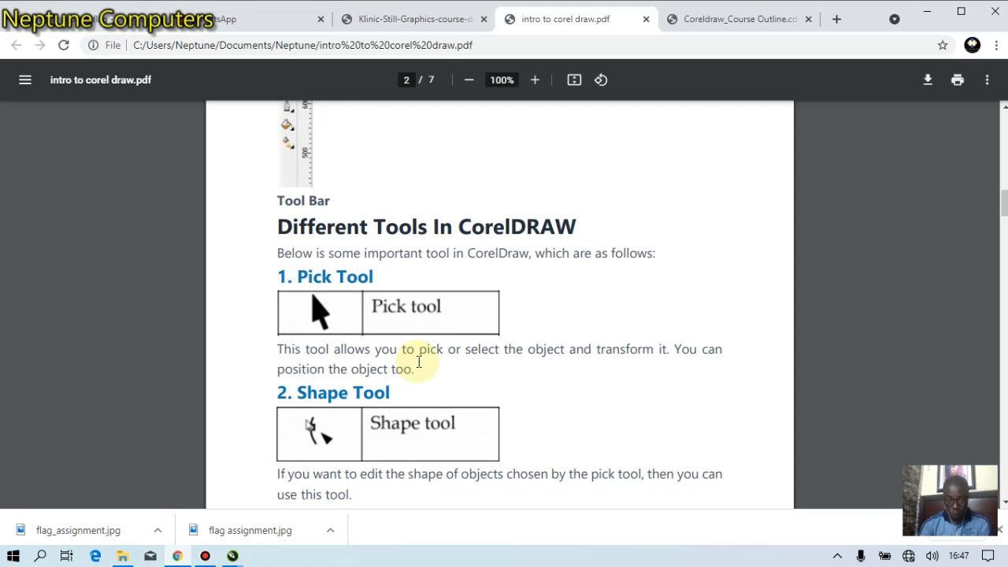
Step: Locate the Pick tool in CorelDRAW, and return to the PDF in Chrome to read the Shape Tool section
key(alt+Tab)
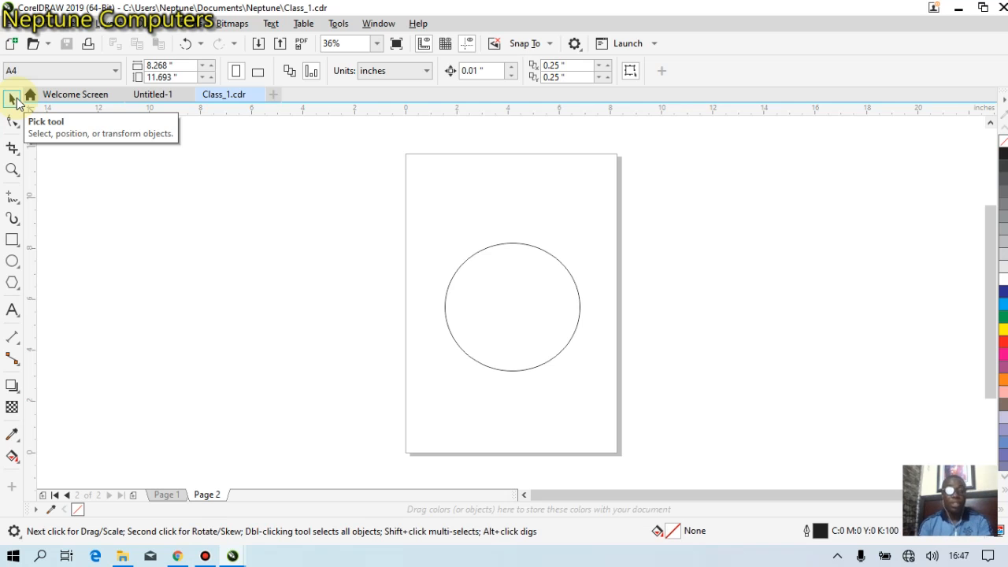
key(alt+Tab)
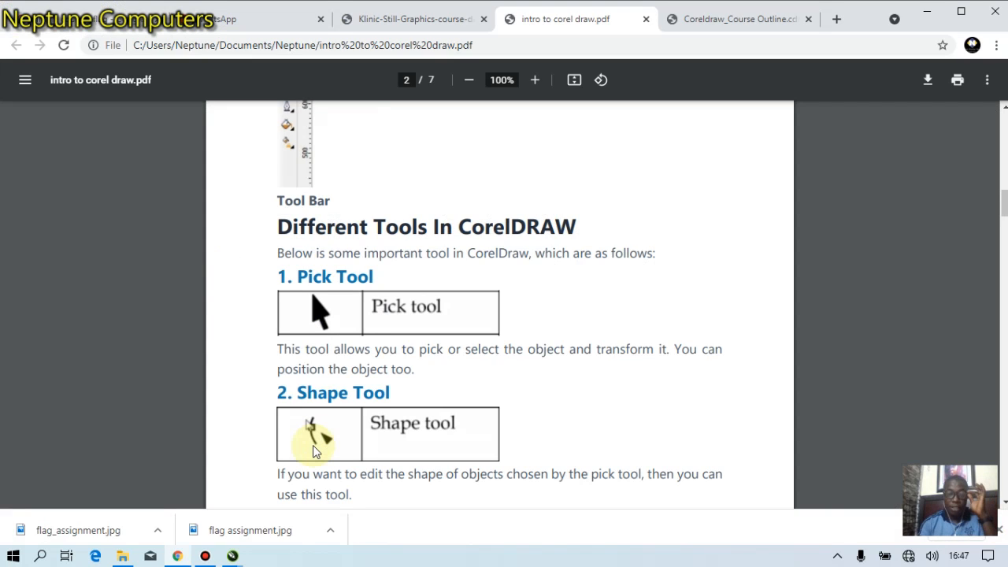
scroll(313, 445, down, 2)
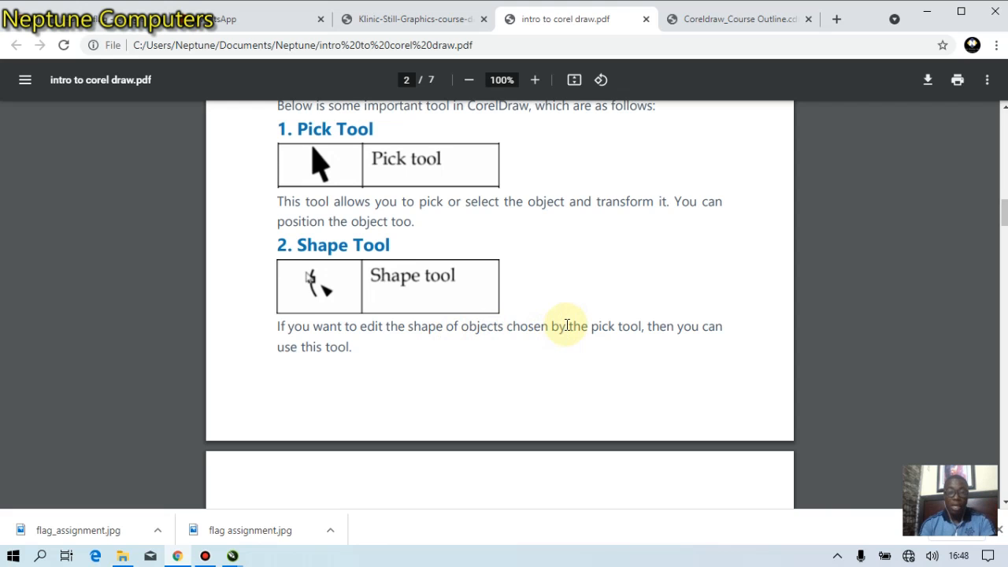
scroll(567, 326, down, 2)
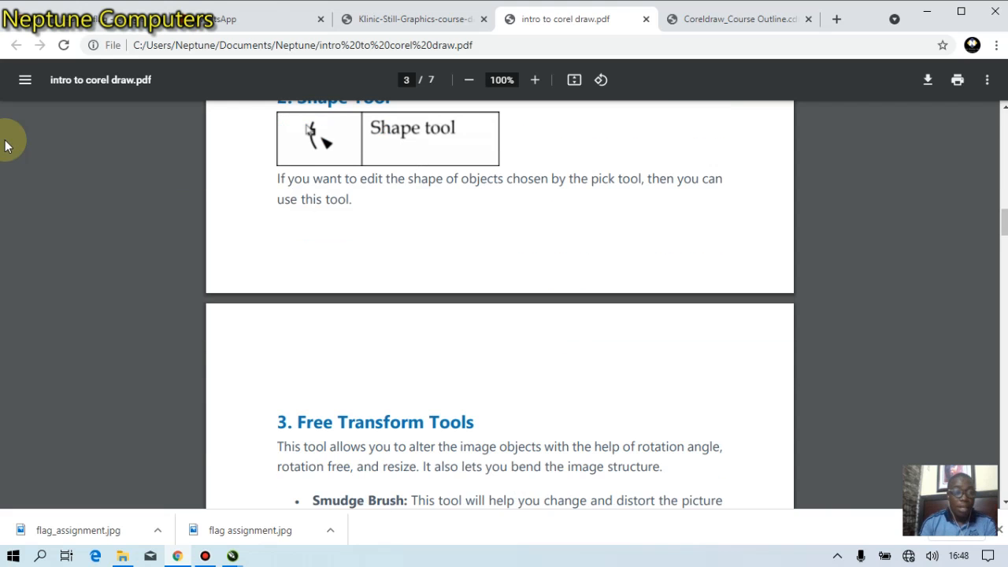
Step: Switch to CorelDRAW and move the ellipse on Page 2 off the page's left side, to about X -5.46 and Y 6.85 inches
key(alt+Tab)
click(12, 125)
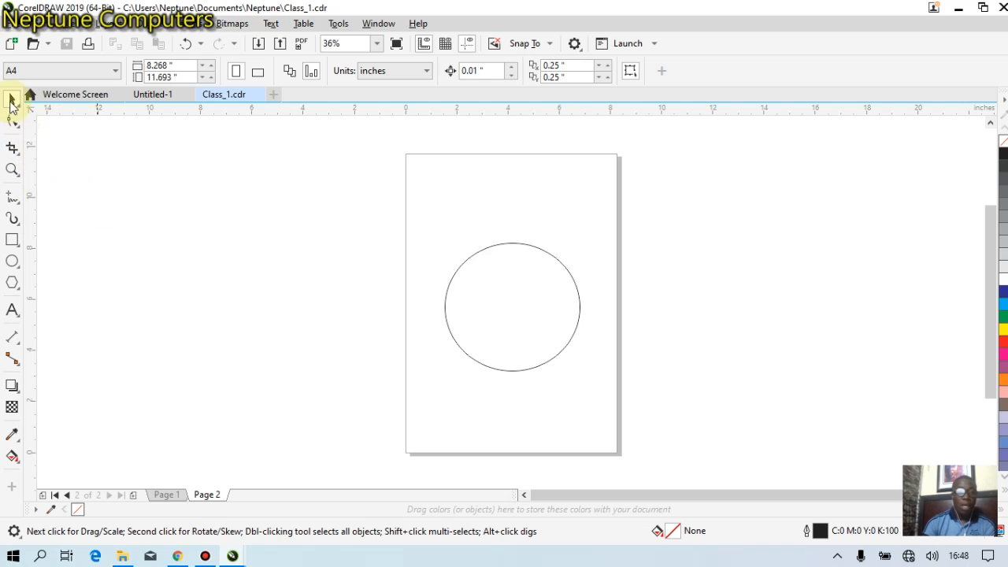
click(513, 307)
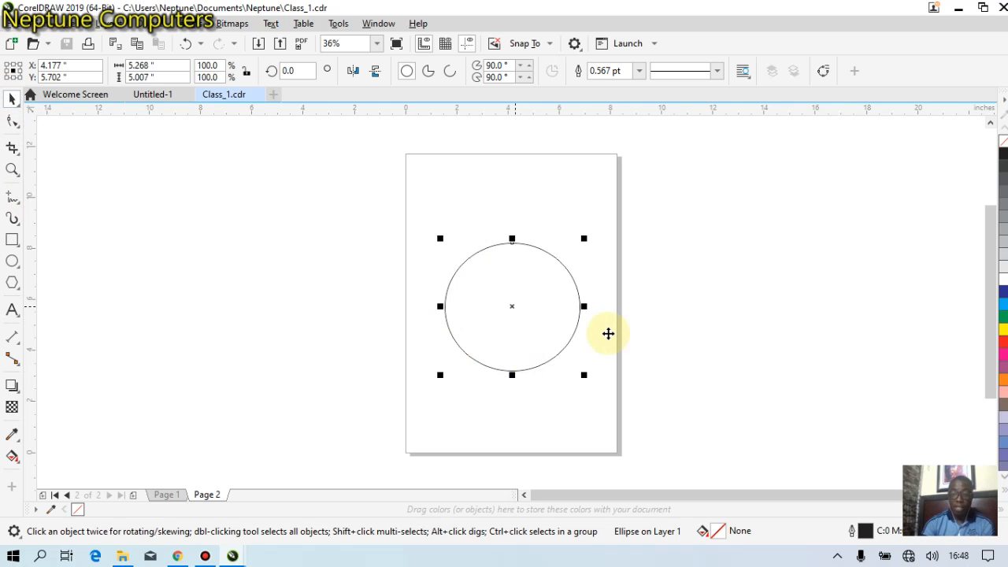
drag(512, 305, 265, 278)
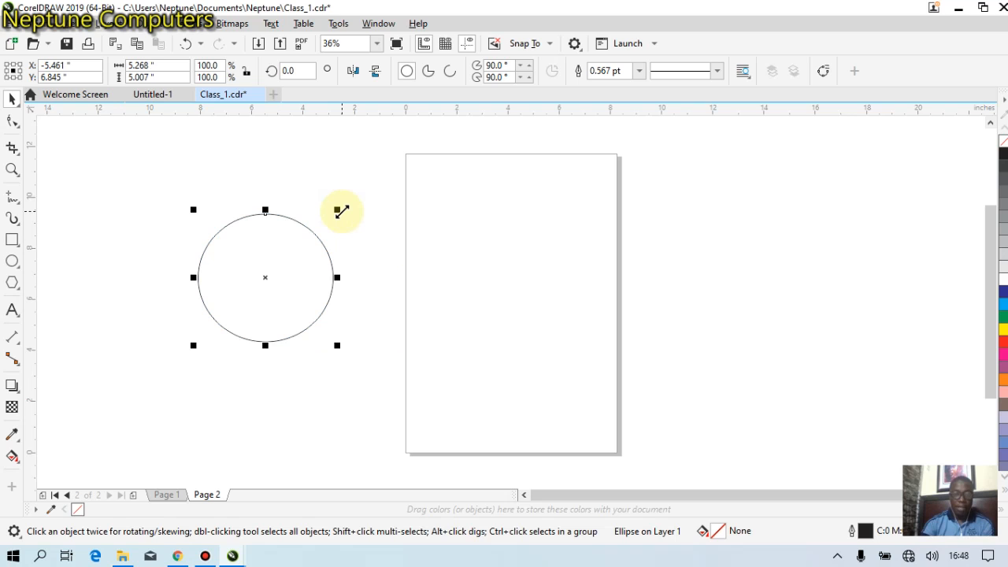
Step: Scale the ellipse up to about 5.44 by 5.17 inches, and move it back onto the page at about X 3.57, Y 6.93 inches
drag(342, 212, 341, 173)
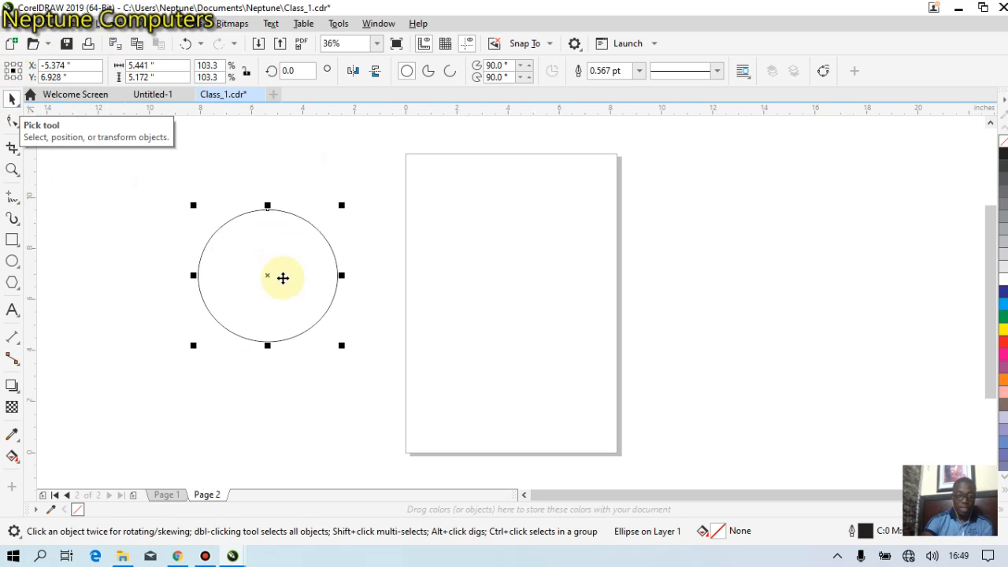
drag(268, 281, 502, 272)
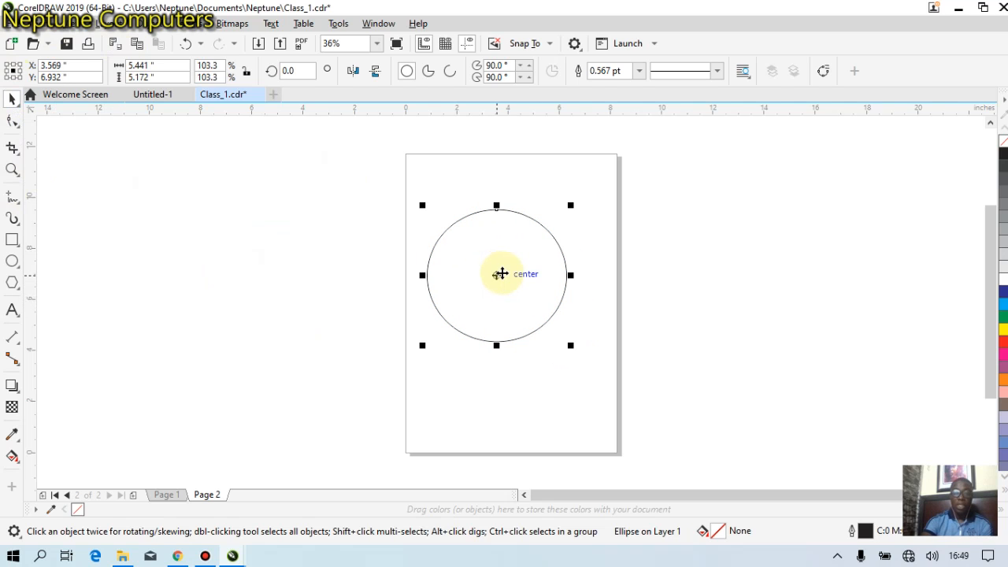
click(348, 193)
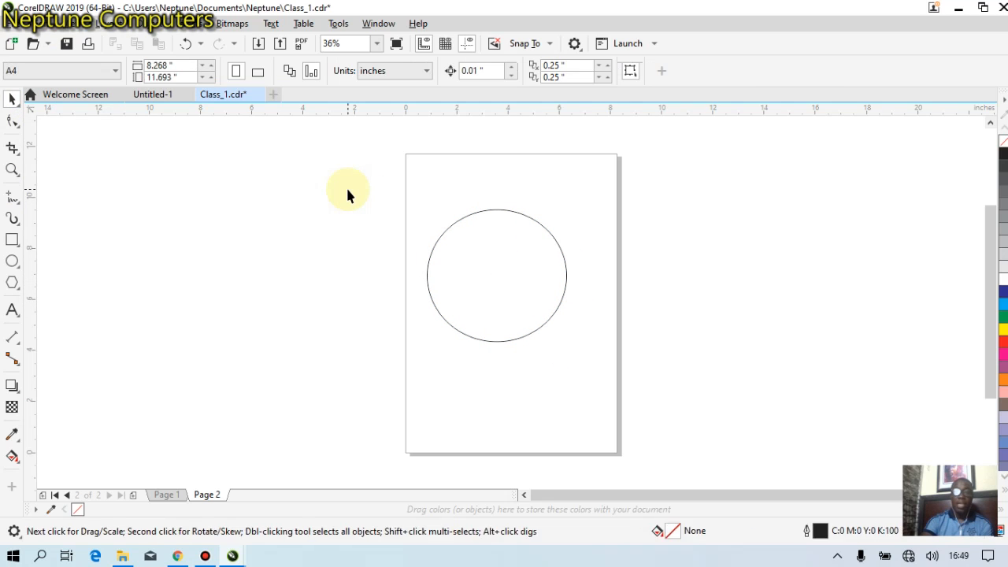
Step: Check the snapping options, and shift the ellipse on Page 2 slightly to about X 3.69, Y 6.90 inches
click(550, 44)
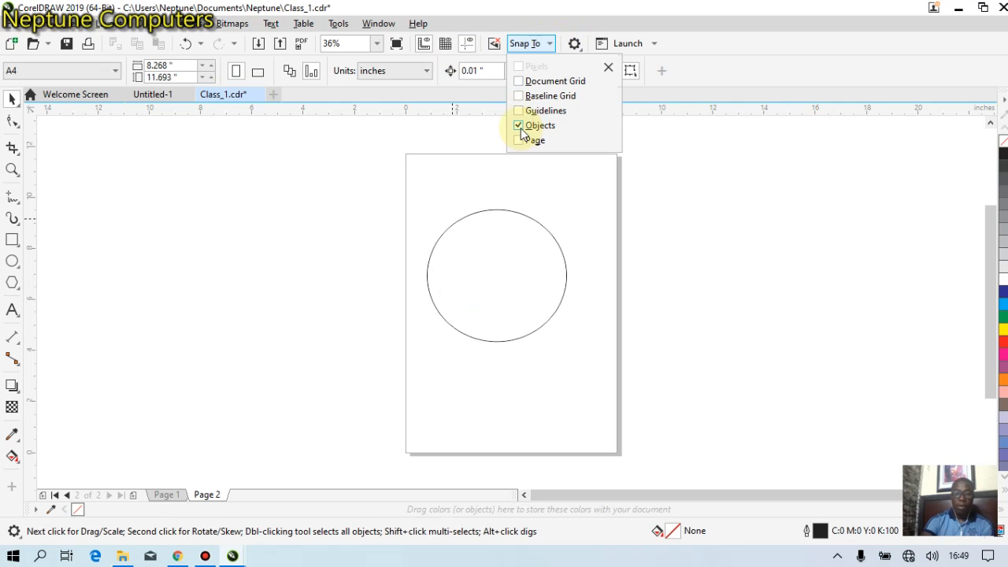
click(340, 228)
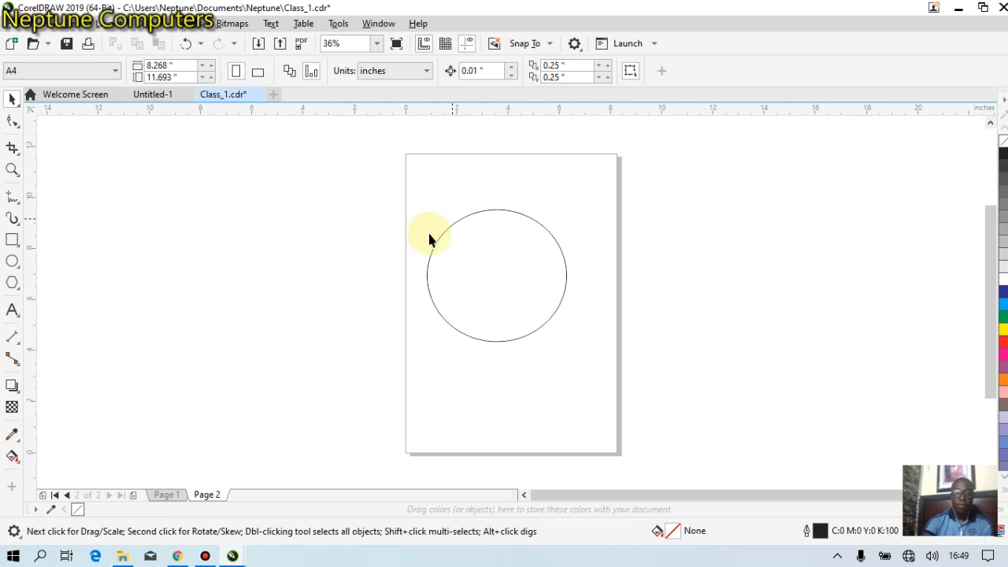
click(470, 241)
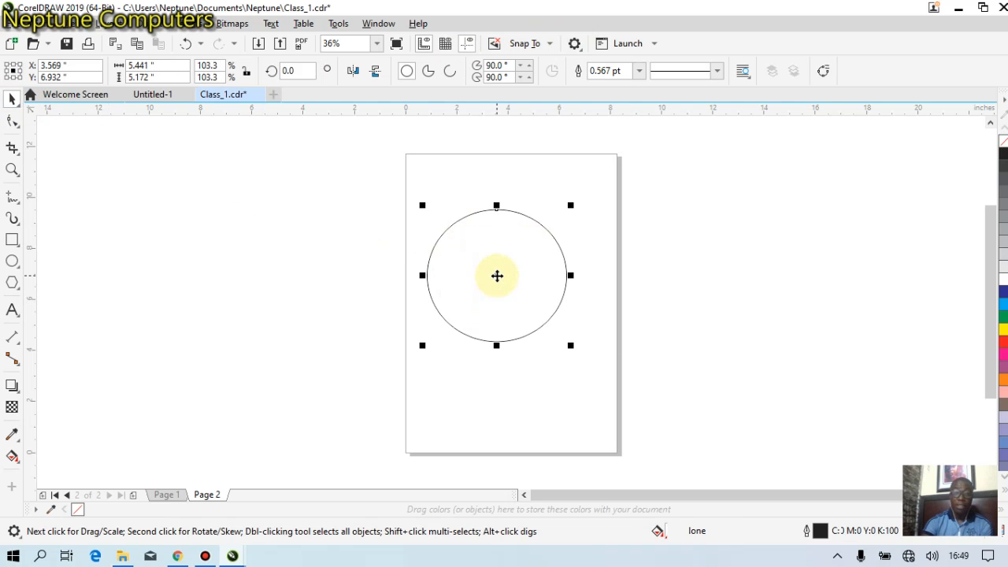
Step: Go to Page 1 and scale the square by its corners several times, finishing at about 2.82 by 2.82 inches
click(166, 494)
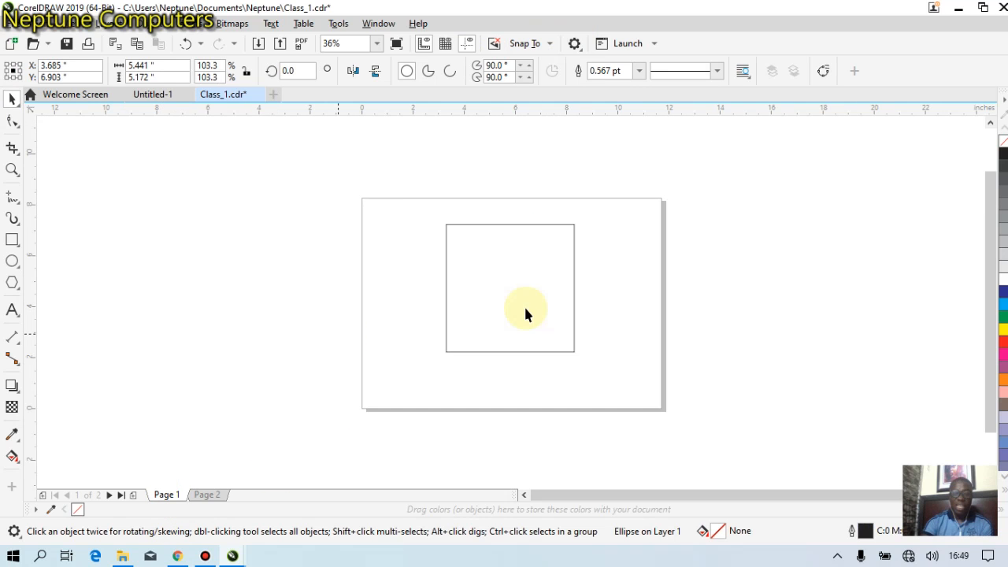
click(528, 278)
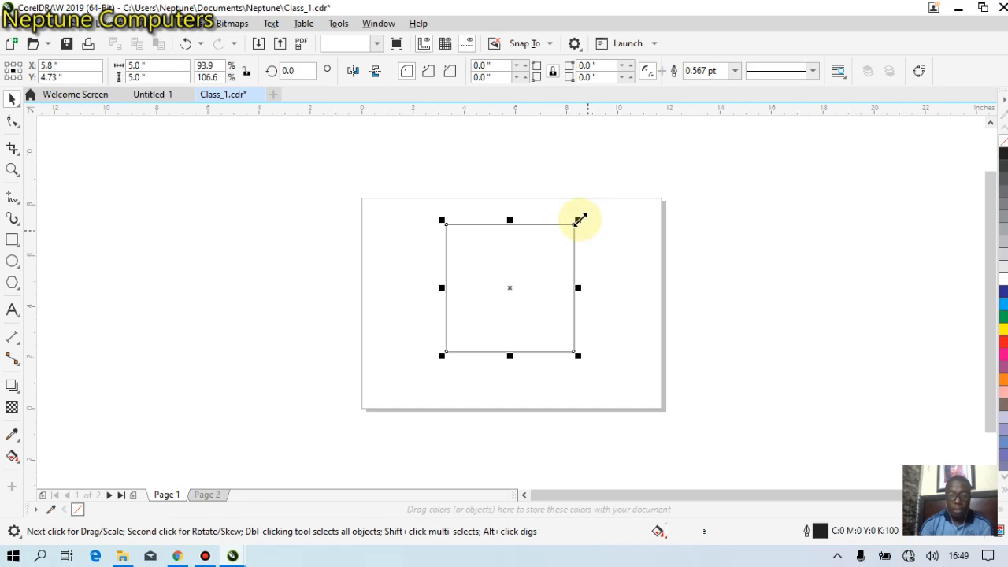
drag(578, 222, 523, 277)
drag(482, 319, 624, 238)
click(439, 368)
drag(438, 363, 512, 300)
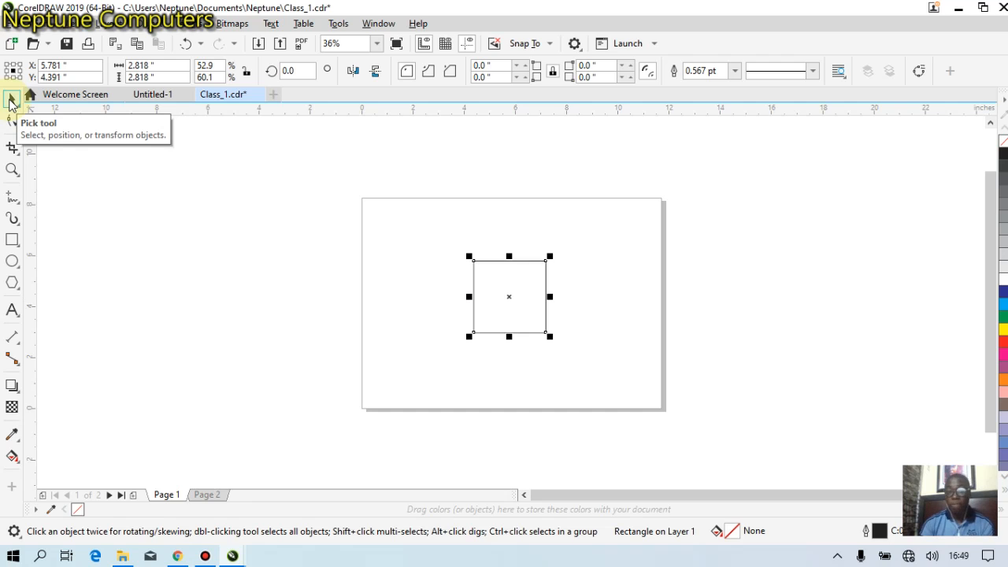
Step: Alternate the square between its scale and rotate handles, and enlarge it from its upper-left corner to about 4 by 4 inches
click(520, 326)
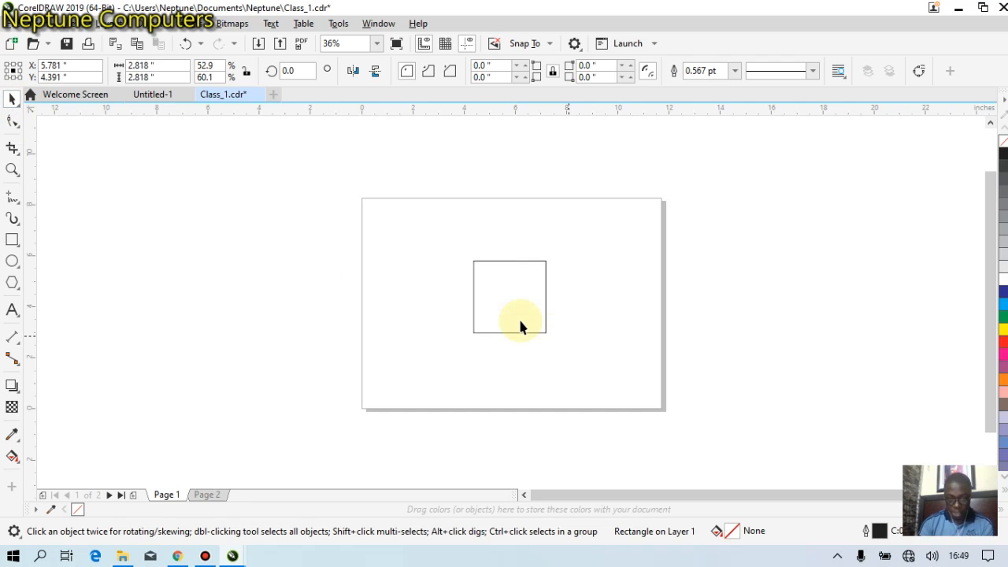
double_click(545, 274)
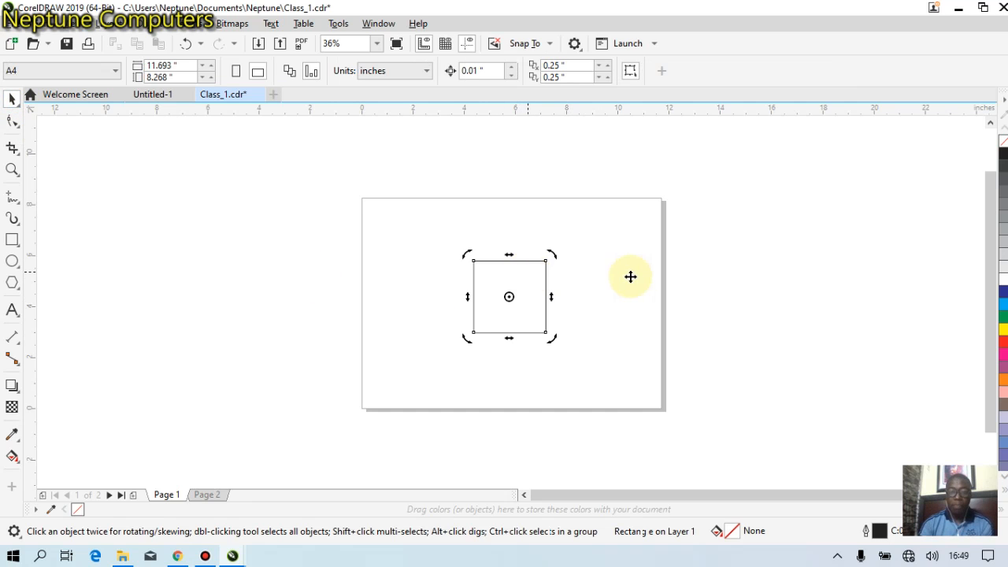
click(538, 282)
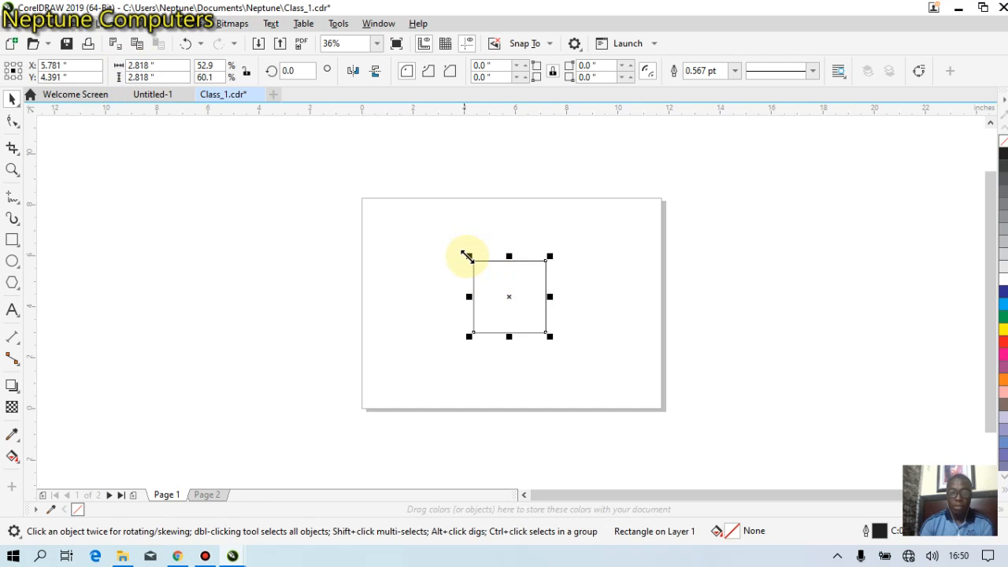
drag(467, 256, 140, 75)
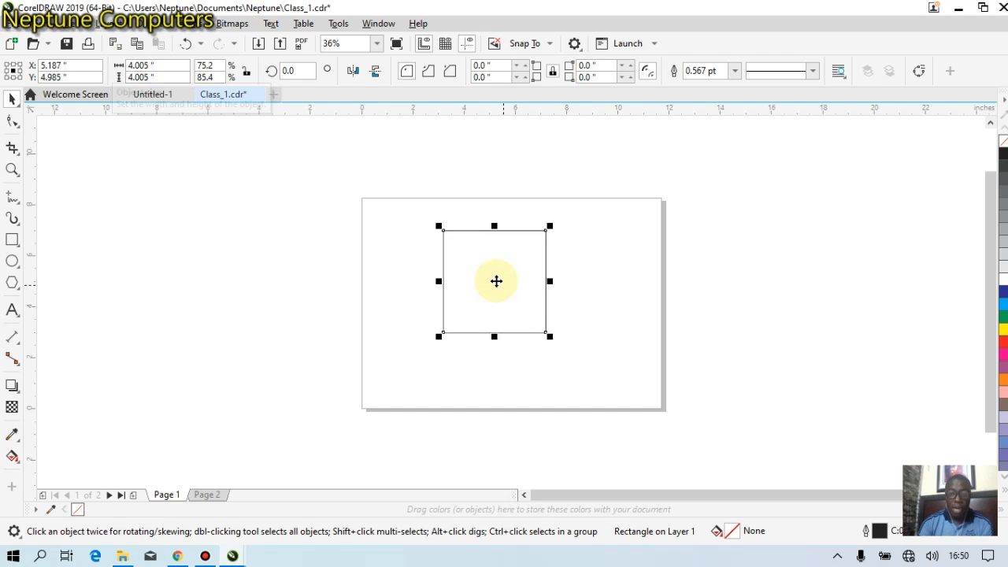
Step: Rotate the square about its centre to about 55 degrees and on to about 90 degrees
click(580, 287)
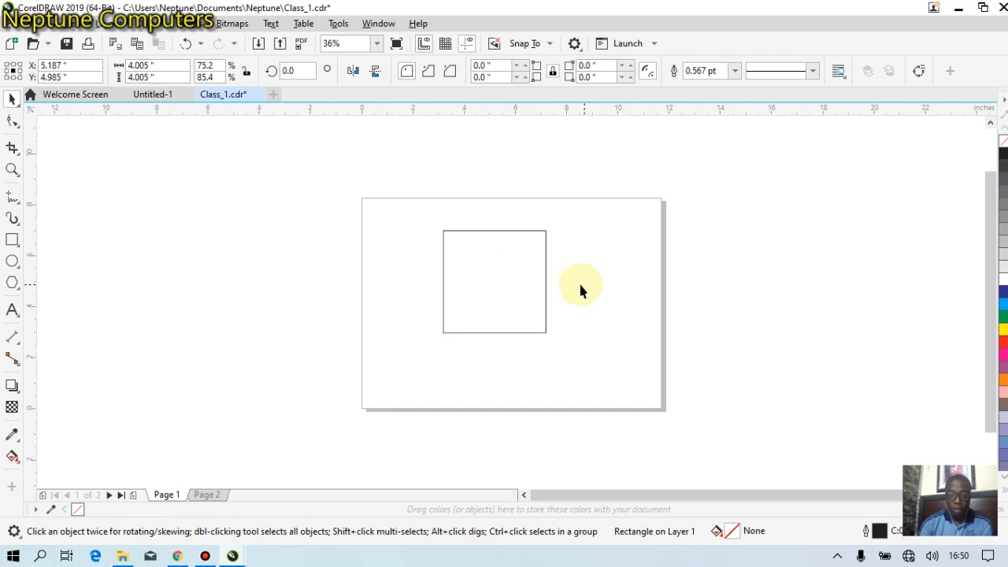
click(489, 275)
click(488, 275)
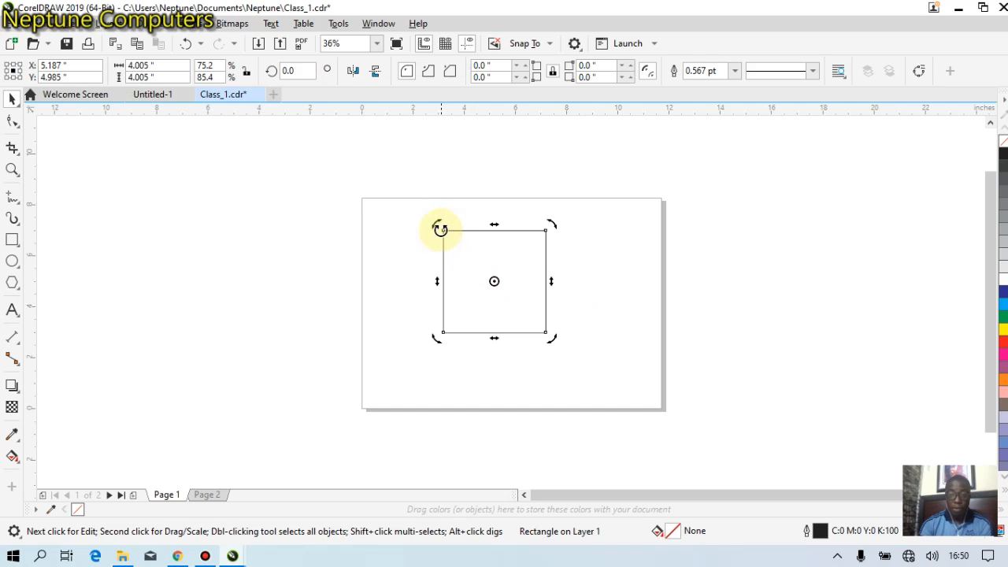
drag(439, 226, 427, 292)
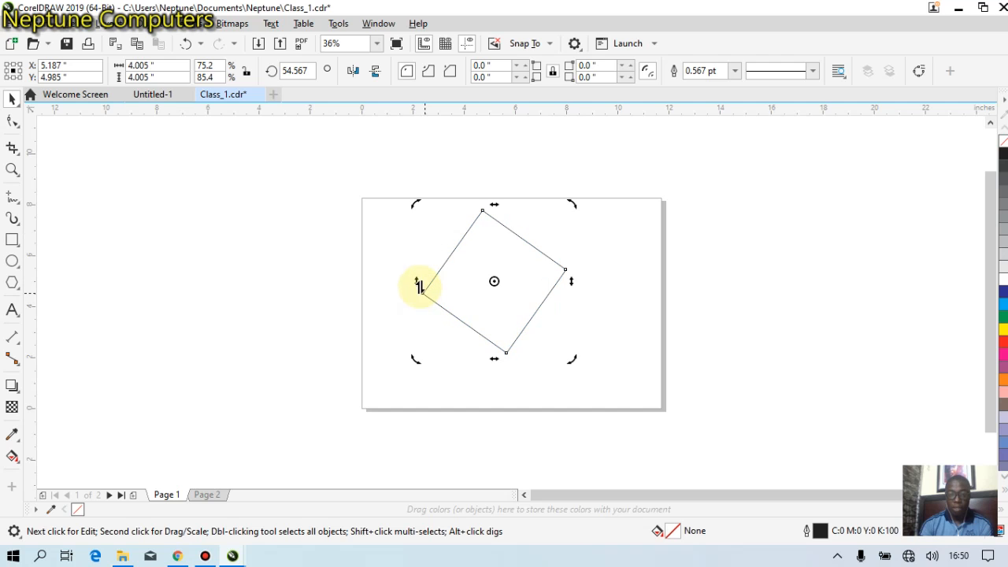
drag(427, 371, 546, 342)
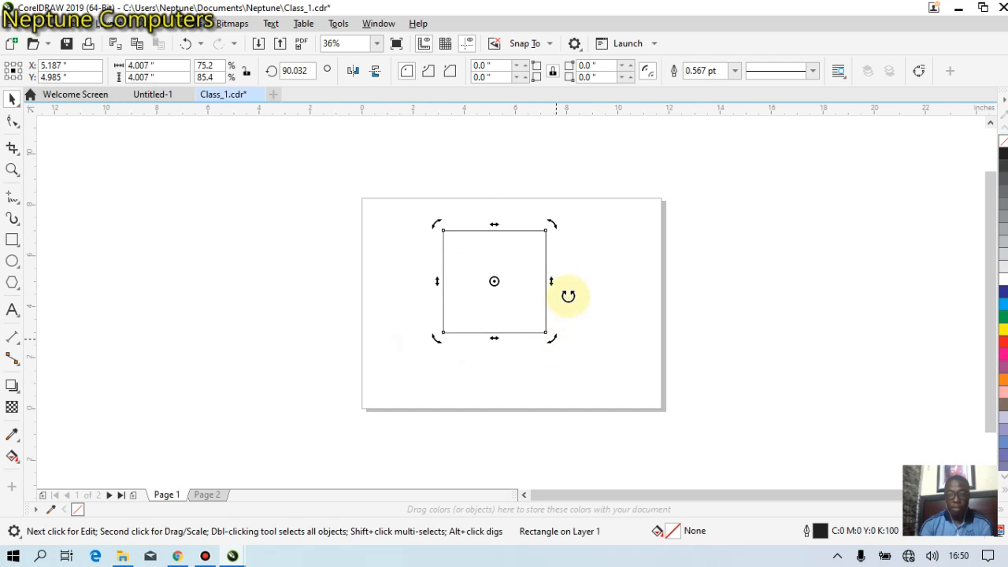
Step: Rotate the square further, shift its rotation centre near the lowest corner, and swing it around that point to about 96 degrees
drag(569, 295, 571, 281)
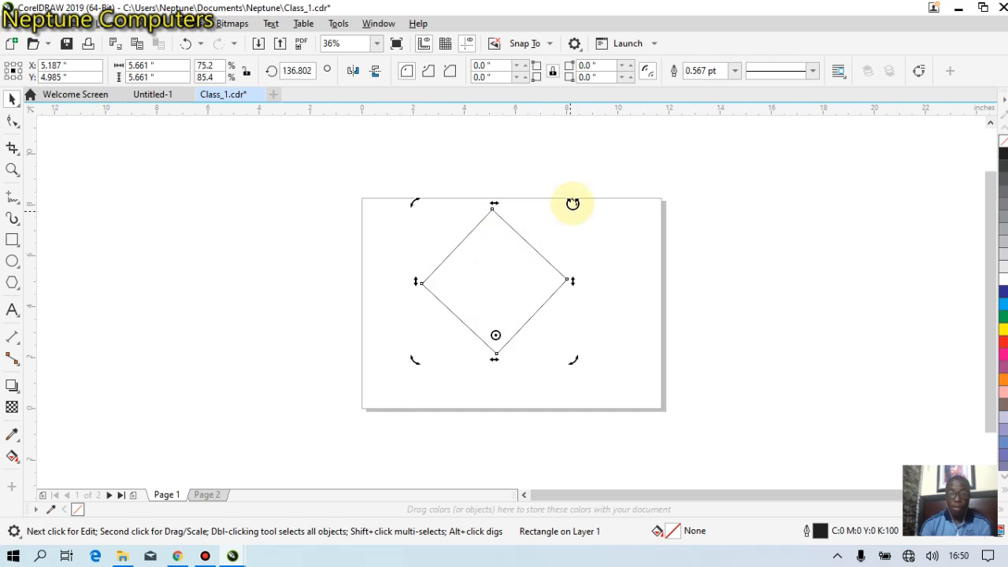
drag(572, 203, 502, 332)
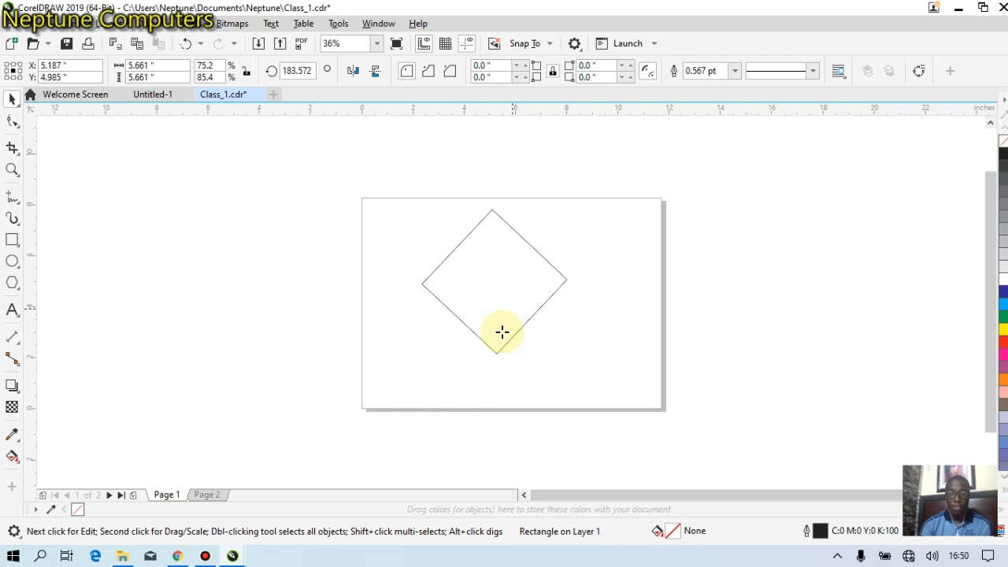
click(503, 332)
drag(417, 205, 495, 338)
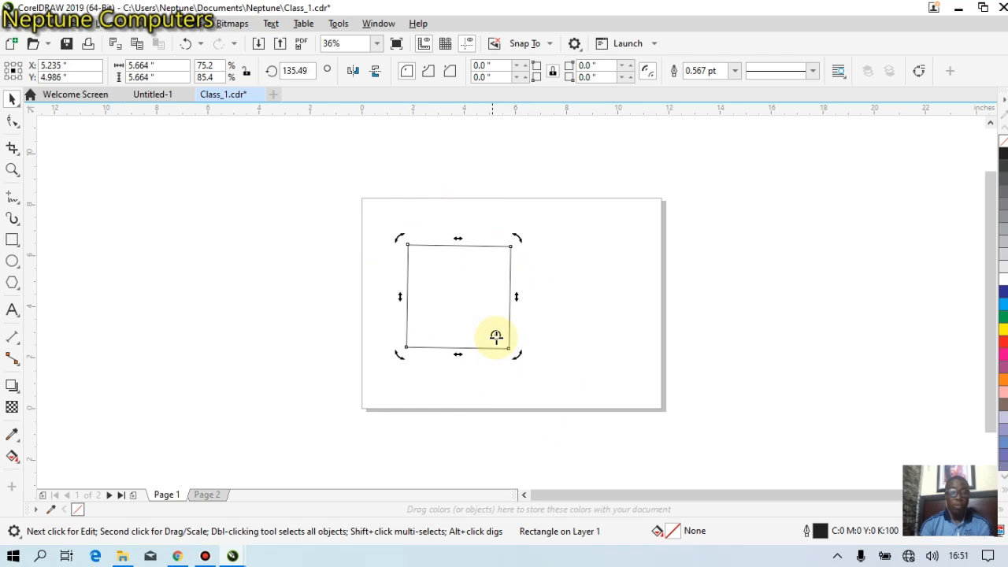
drag(400, 240, 490, 234)
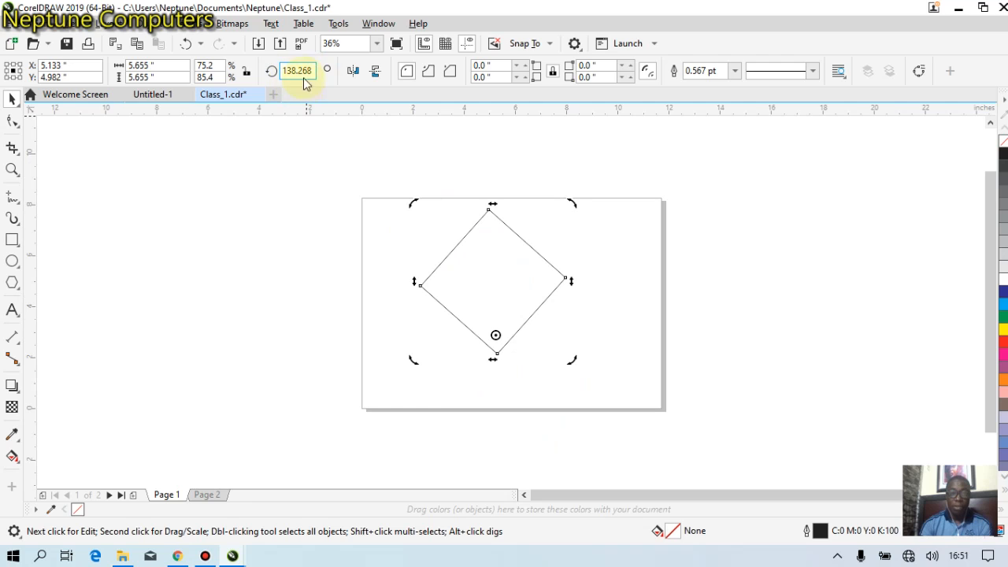
drag(568, 199, 602, 276)
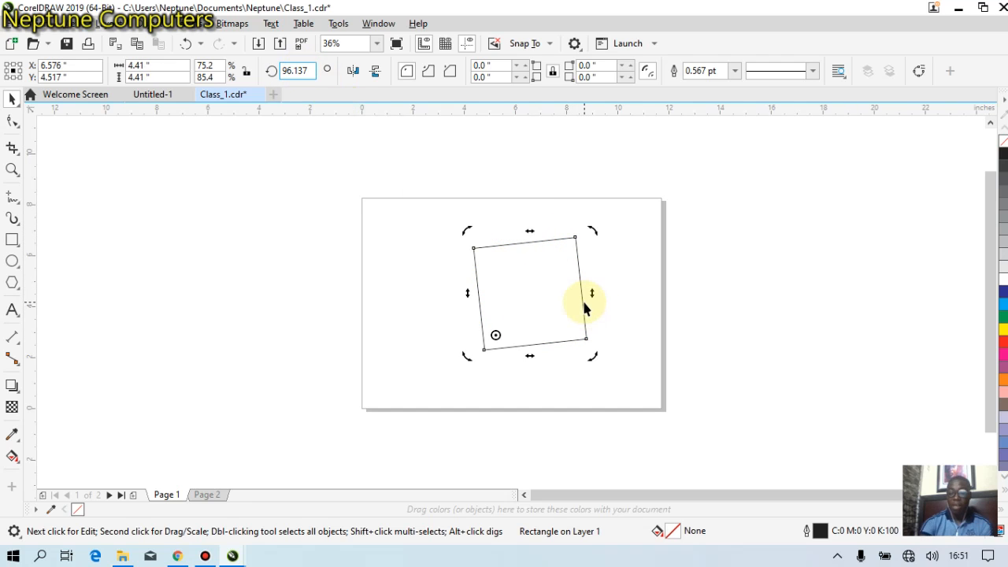
Step: Delete the rotated square and draw a new rectangle about 4.92 by 4.17 inches on Page 1
key(Delete)
click(12, 240)
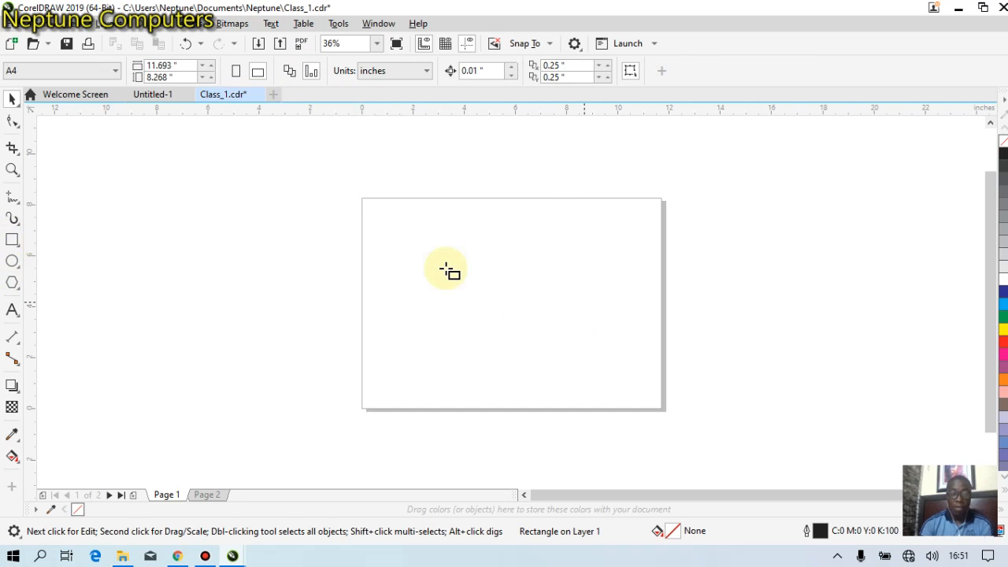
drag(447, 250, 575, 356)
click(12, 99)
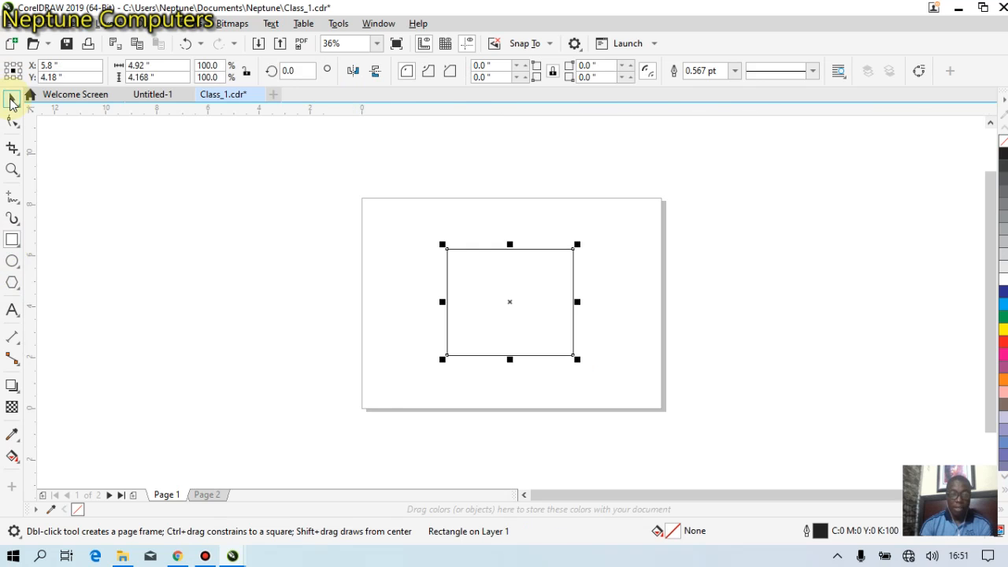
Step: Set the rectangle's angle of rotation to 45 degrees
click(306, 74)
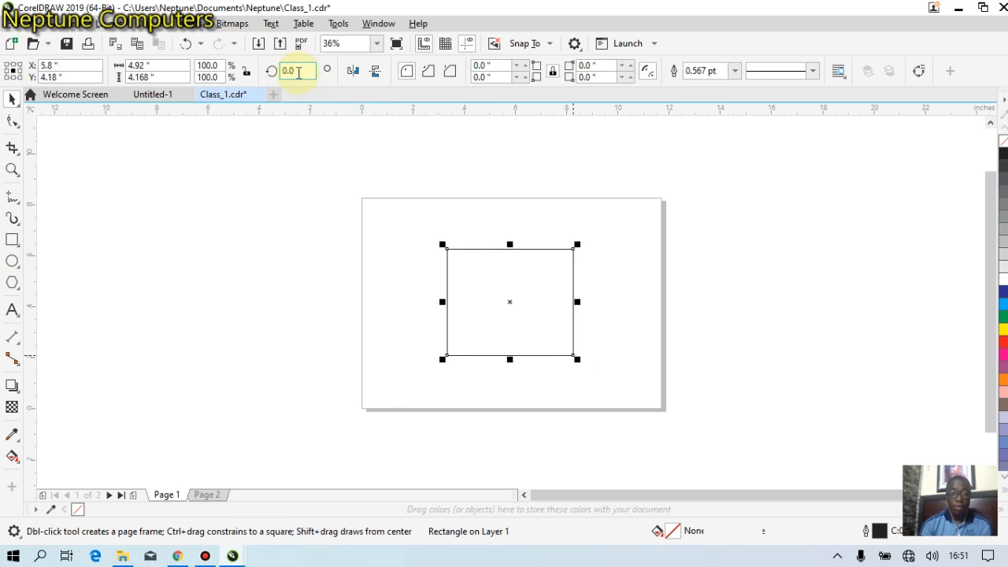
double_click(282, 70)
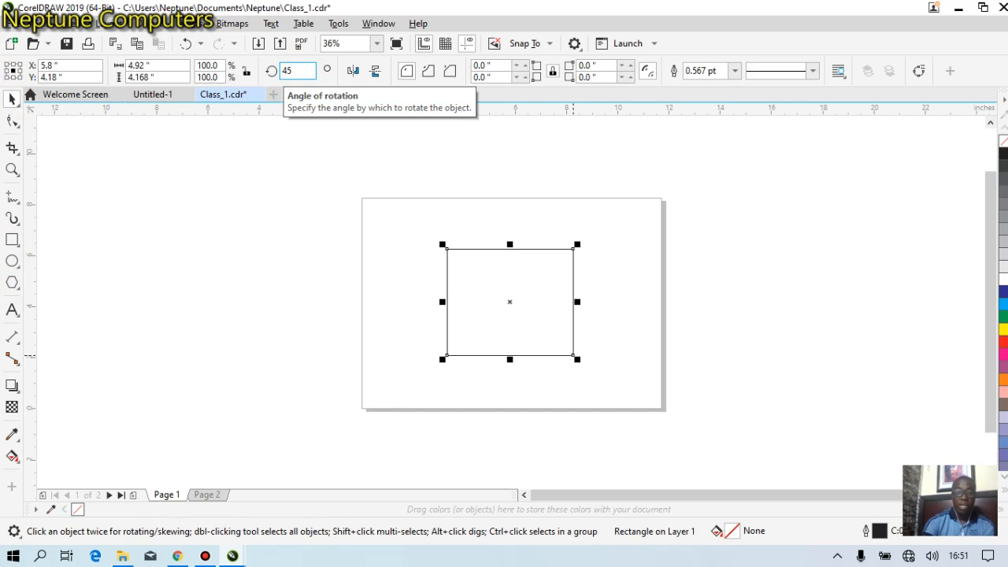
key(Return)
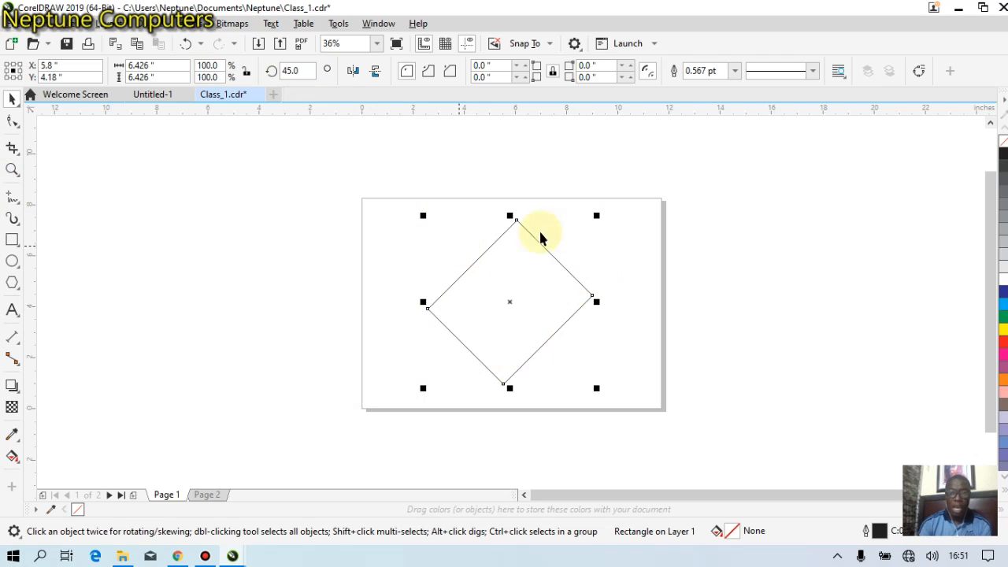
Step: Rotate the rectangle freely about its centre to about 57.4 degrees, and delete it from the page
click(511, 307)
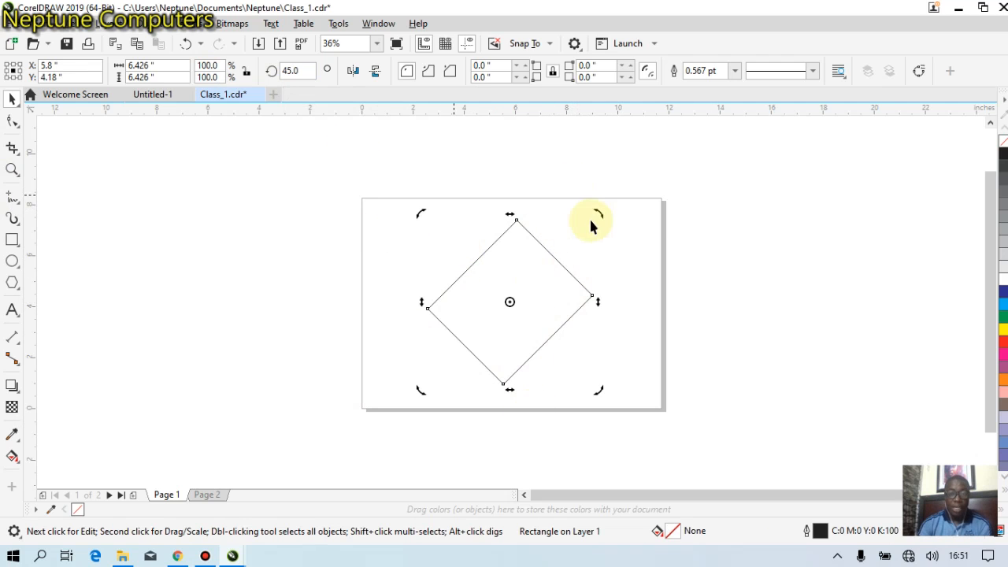
drag(614, 261, 574, 201)
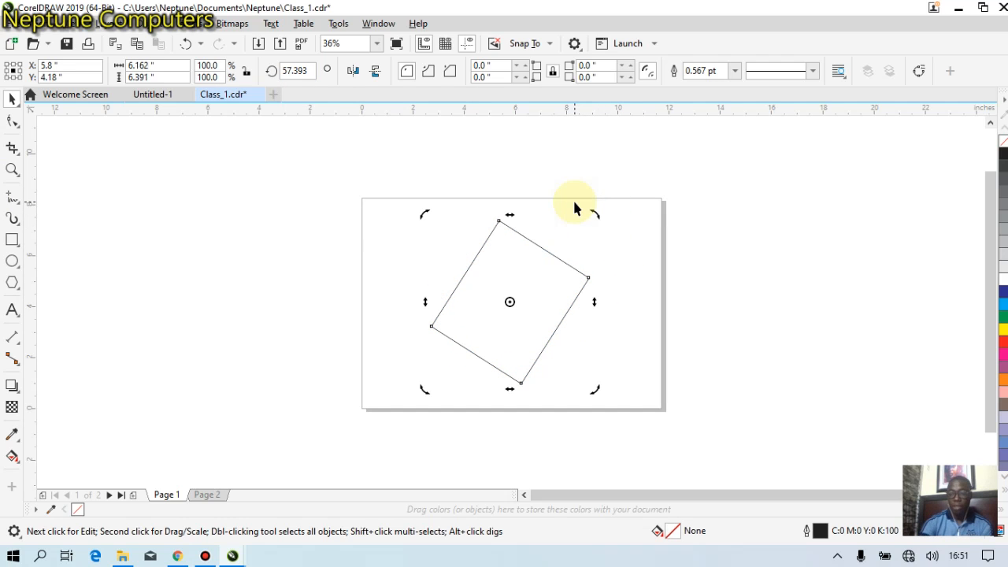
key(Delete)
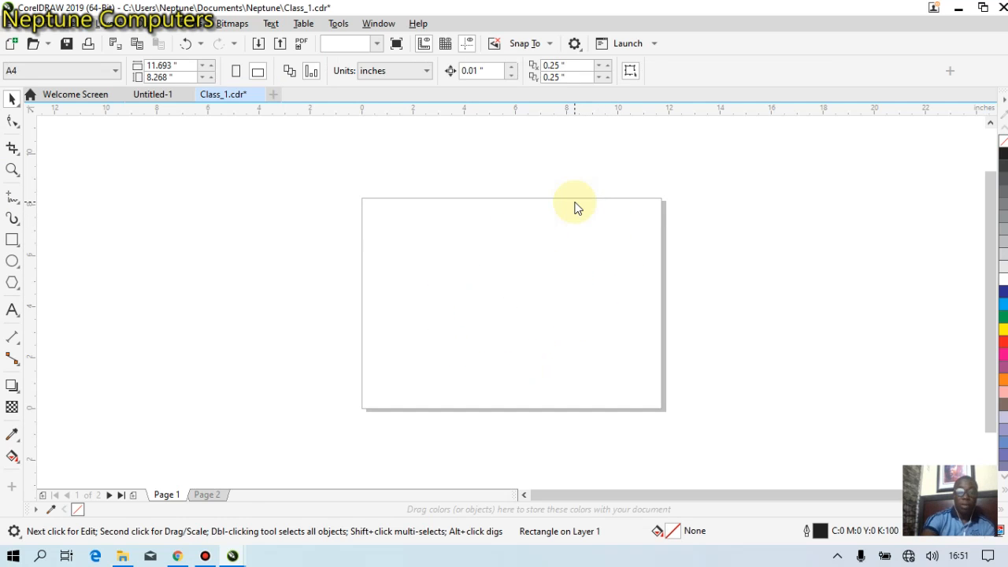
Step: Switch to Chrome, read the Shape Tool section of intro to corel draw.pdf, and return to CorelDRAW
key(alt+Tab)
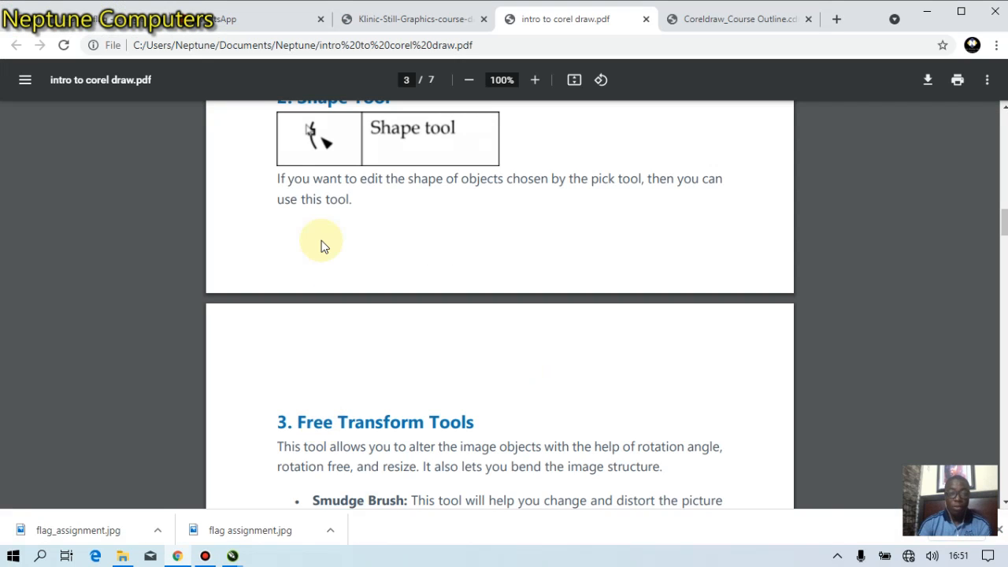
scroll(323, 205, down, 1)
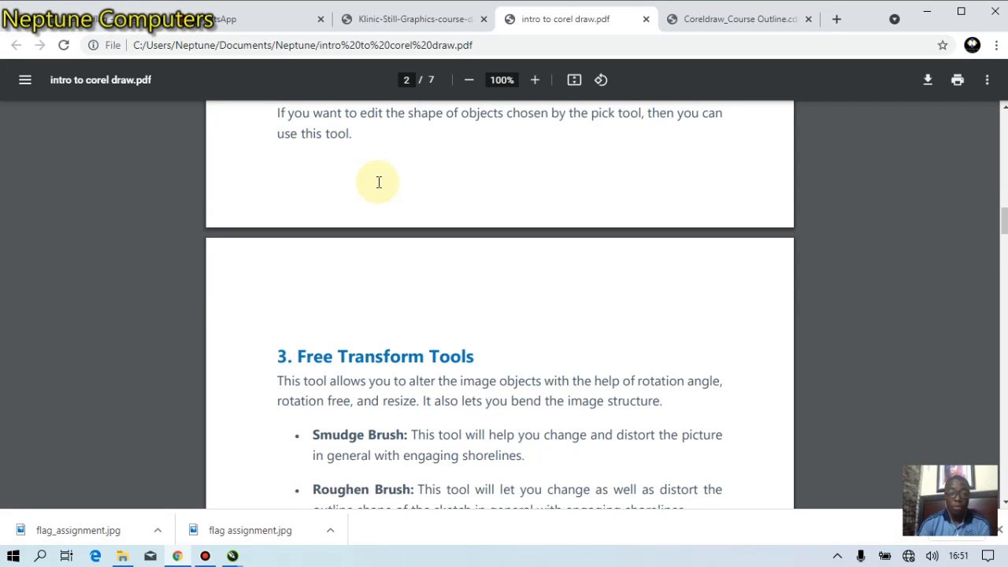
scroll(378, 182, up, 2)
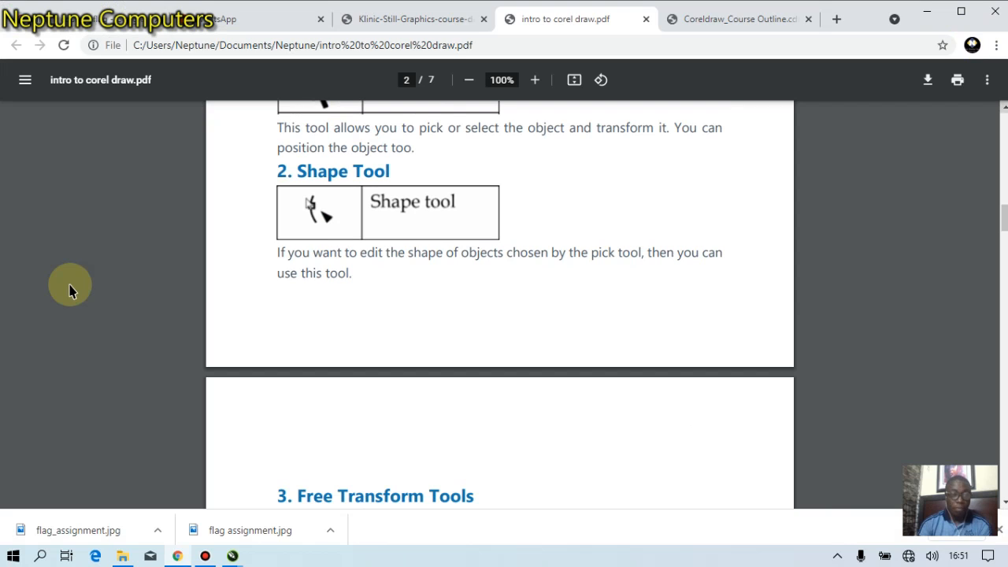
key(alt+Tab)
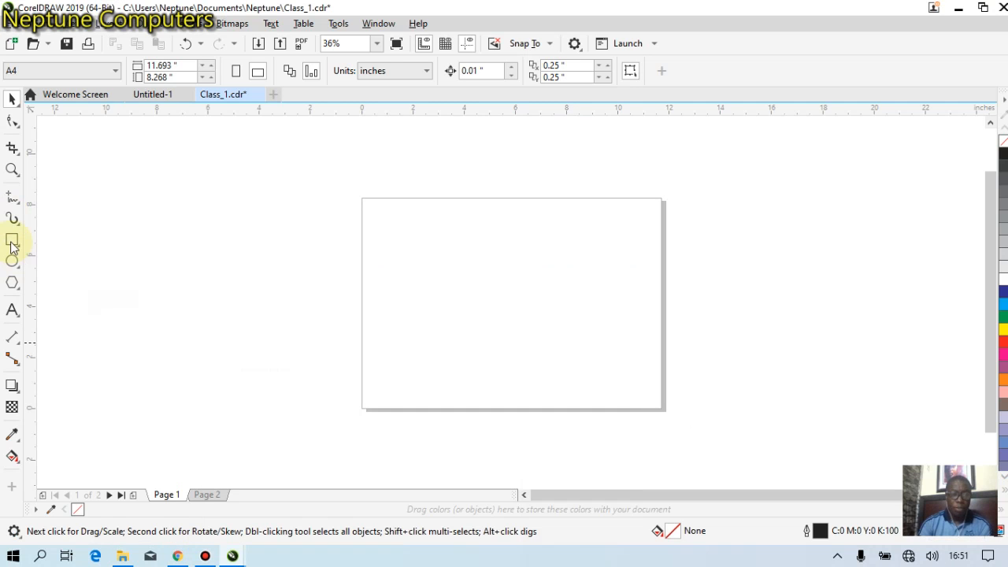
Step: Draw a rectangle about 7.84 by 4.92 inches on Page 1, and activate the Shape tool on it
click(12, 240)
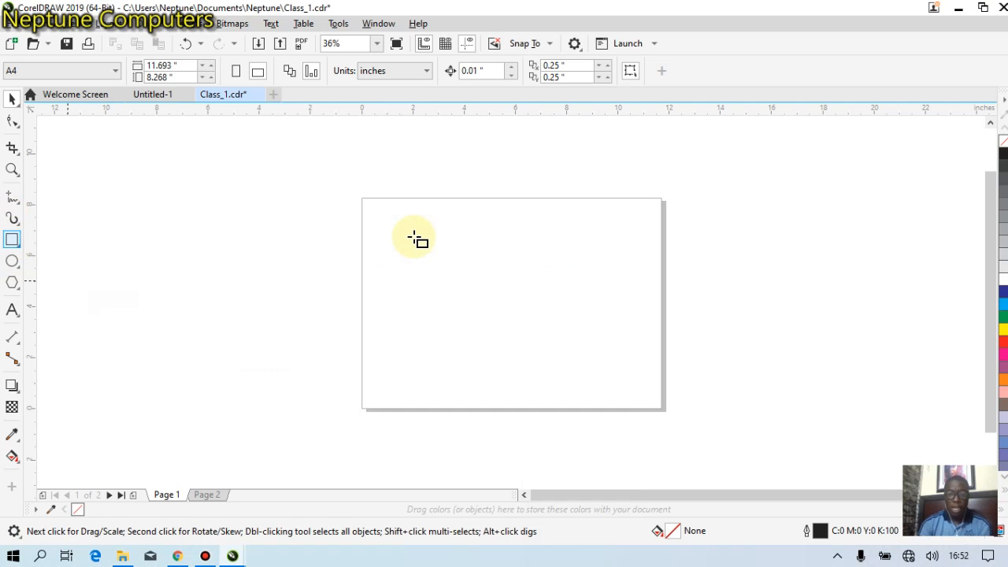
drag(614, 362, 413, 237)
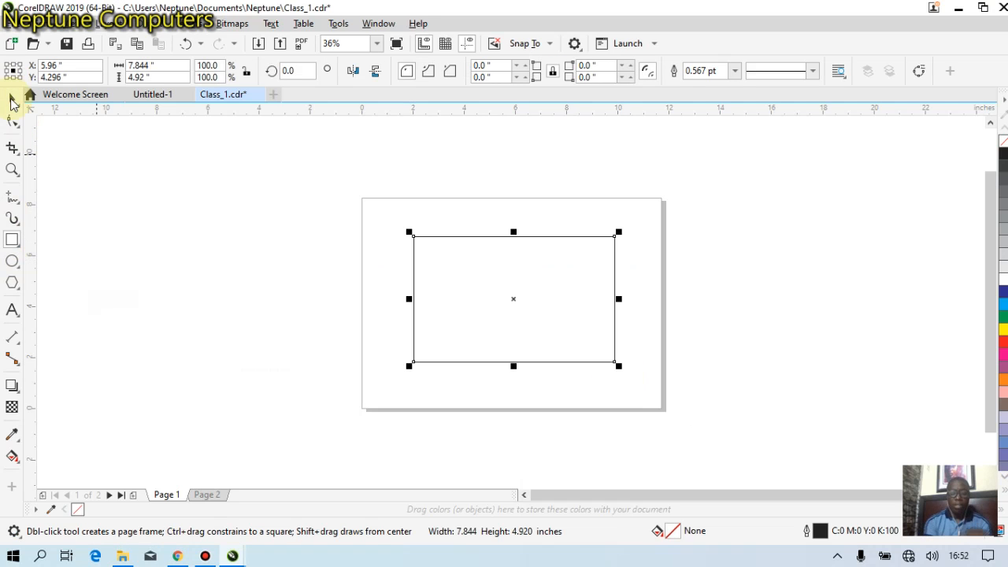
click(12, 101)
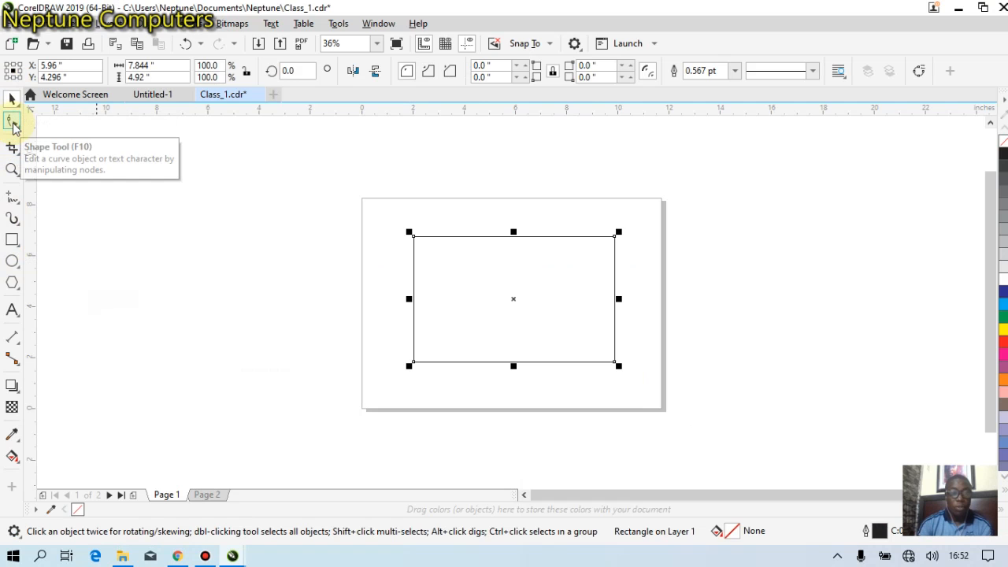
click(12, 122)
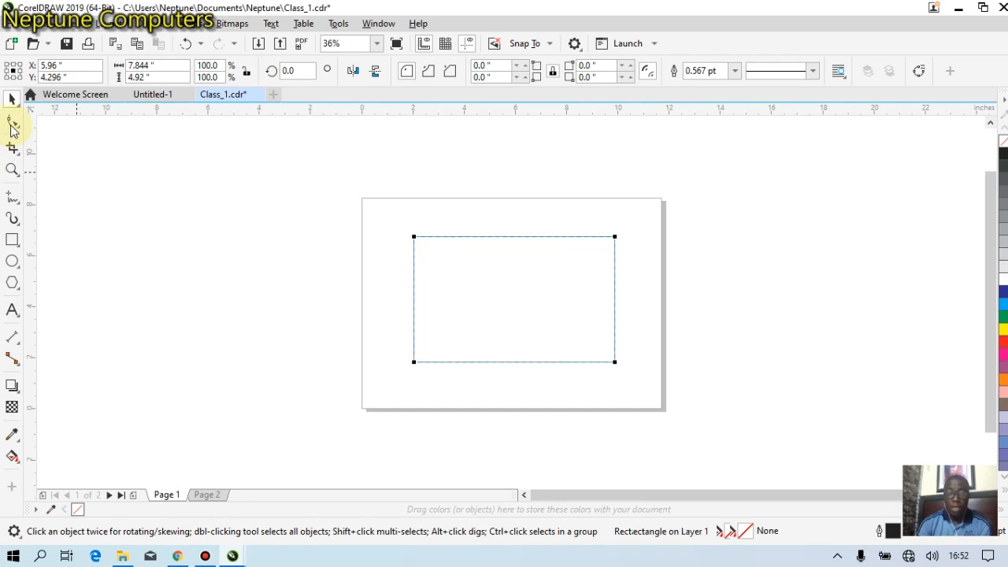
Step: Round all corners of the rectangle with the Shape tool, adjusting the radius to about 0.64 inches
click(11, 124)
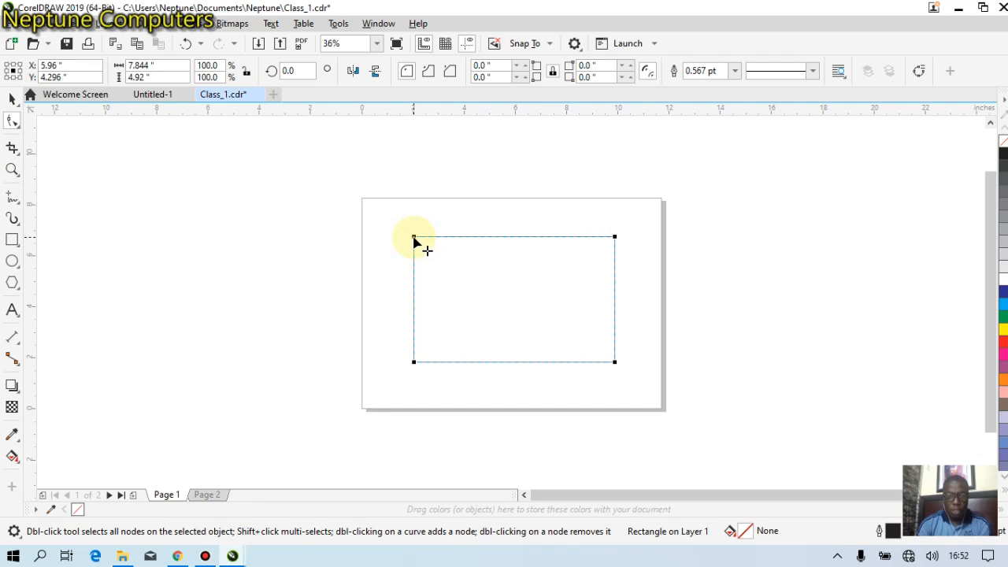
drag(423, 239, 462, 298)
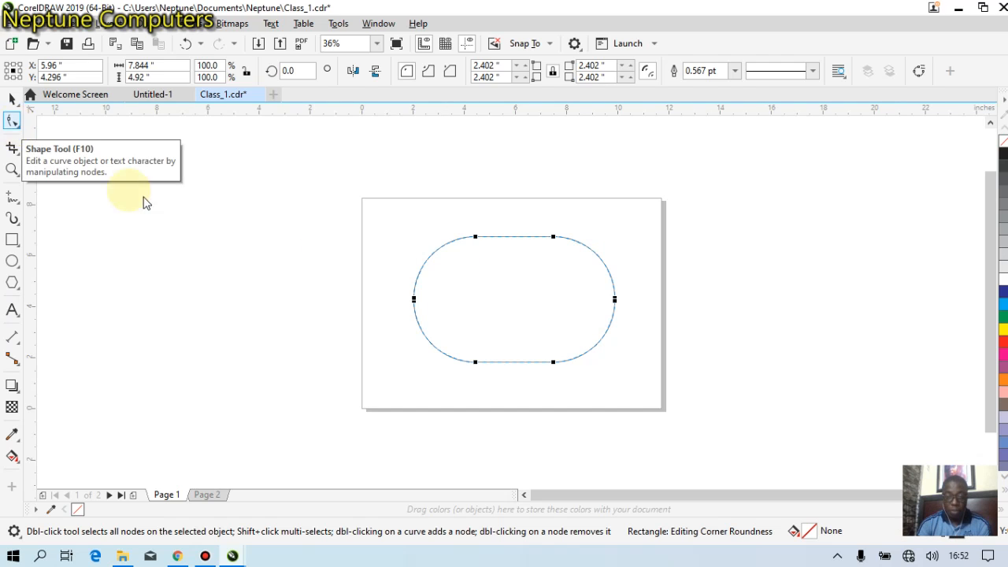
drag(475, 239, 426, 235)
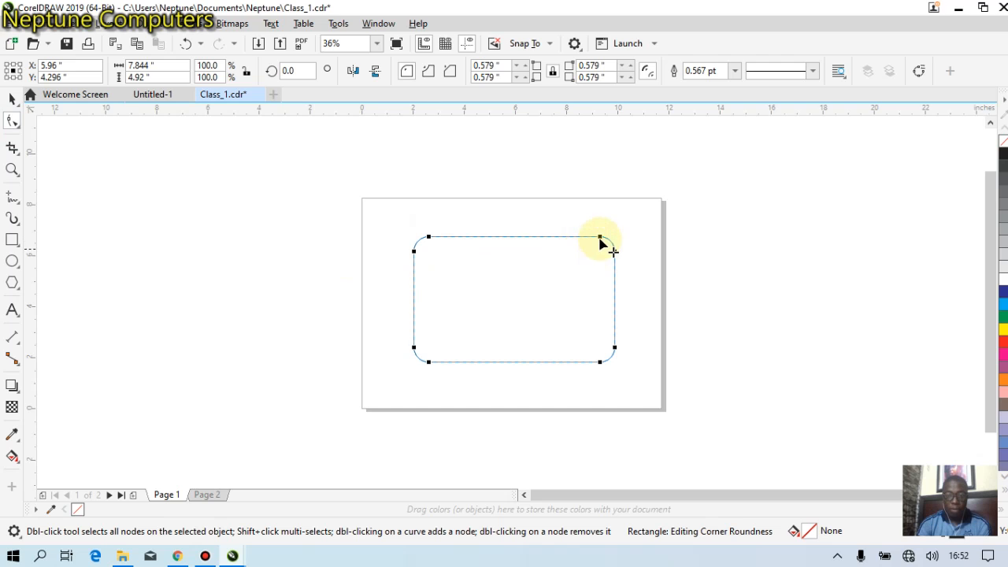
drag(600, 239, 607, 238)
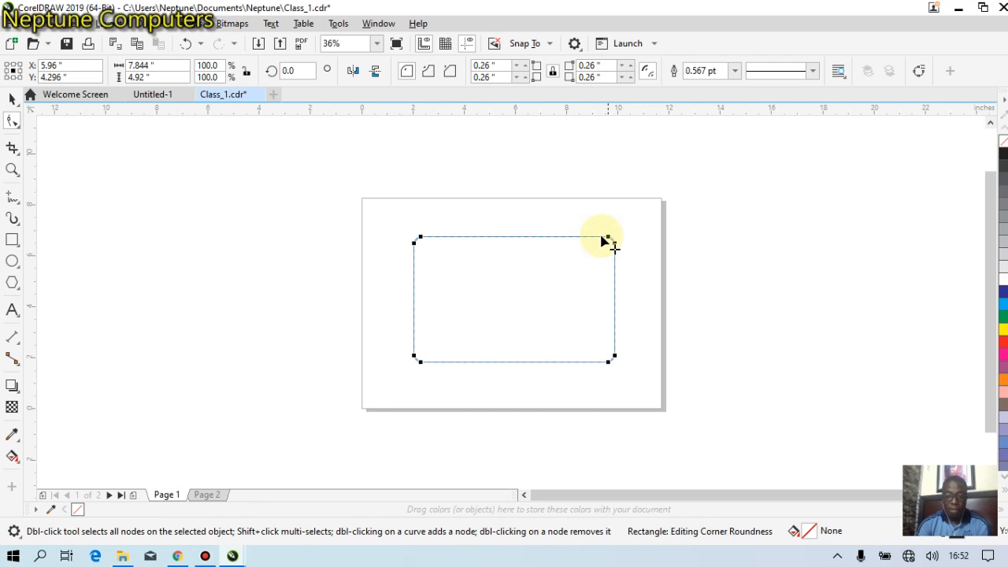
drag(609, 239, 602, 240)
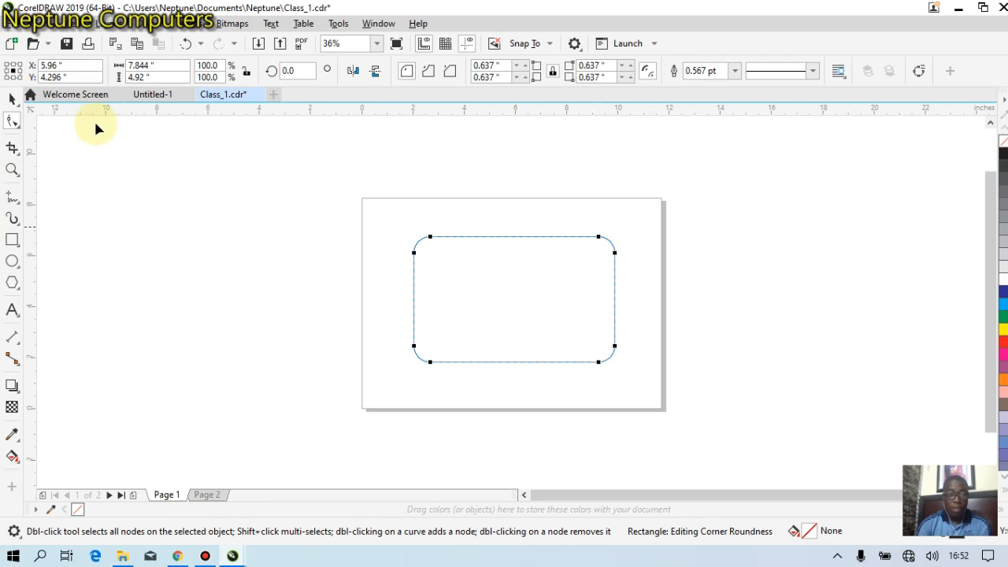
Step: Move the rounded rectangle off the page with the Pick tool and back onto Page 1
click(11, 99)
drag(514, 299, 178, 300)
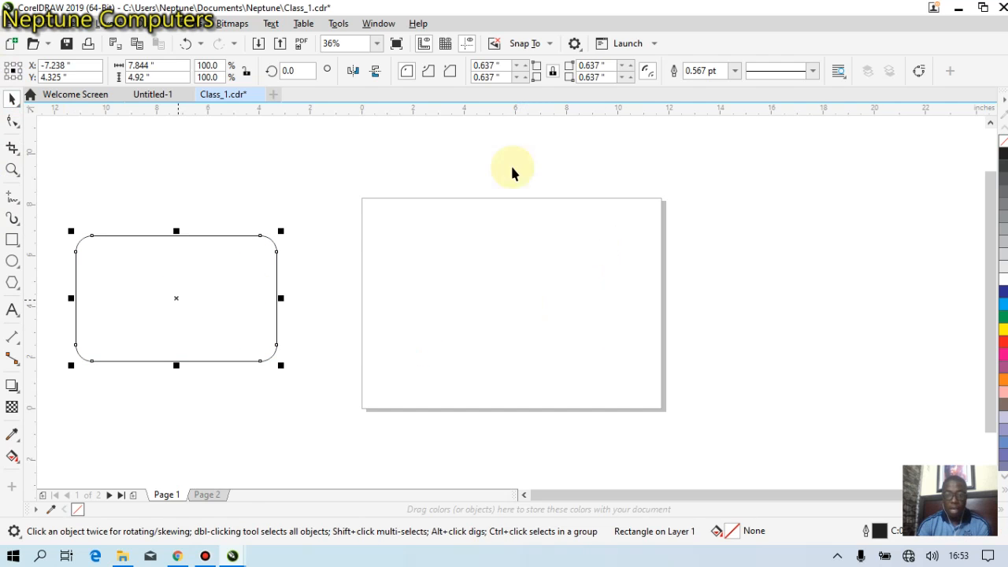
drag(443, 302, 496, 301)
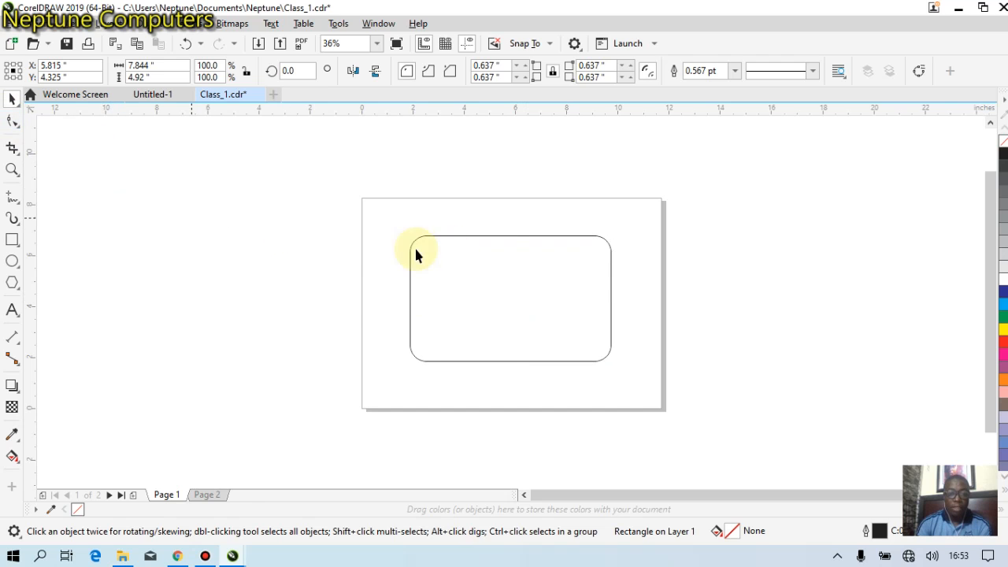
Step: Reshape the rectangle's corners to square with the Shape tool, and round them again to a radius of about 0.84 inches
click(11, 122)
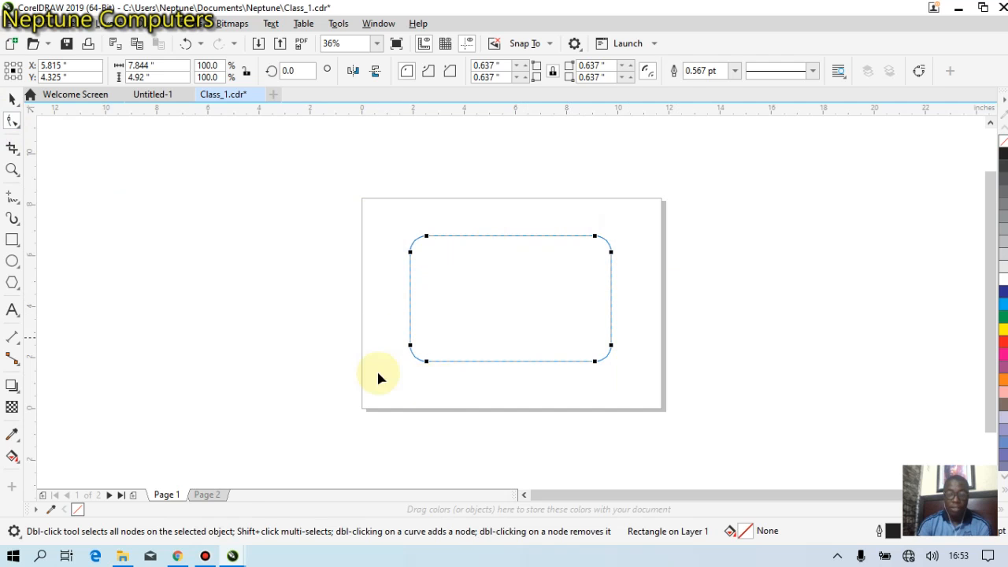
drag(410, 255, 412, 236)
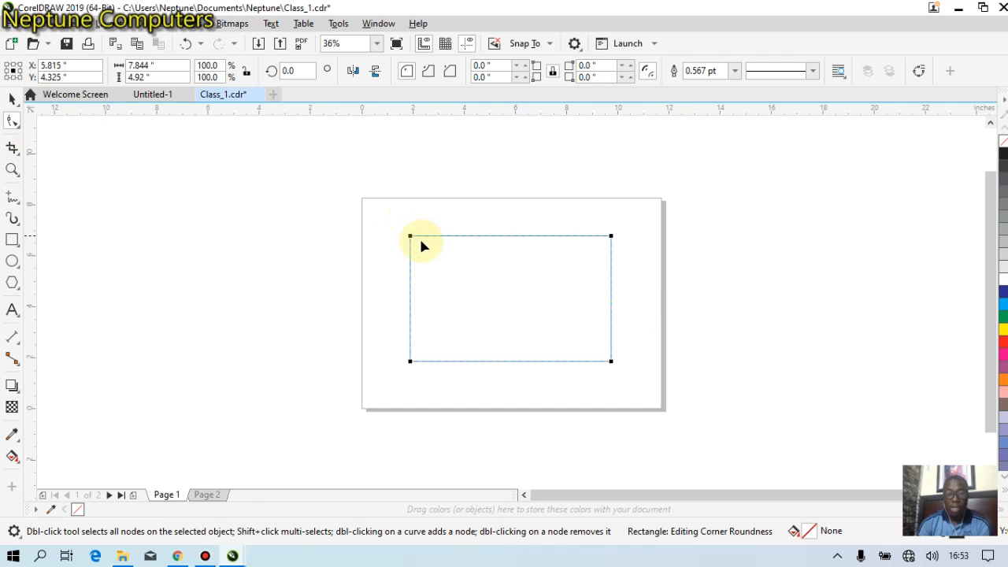
drag(420, 241, 418, 263)
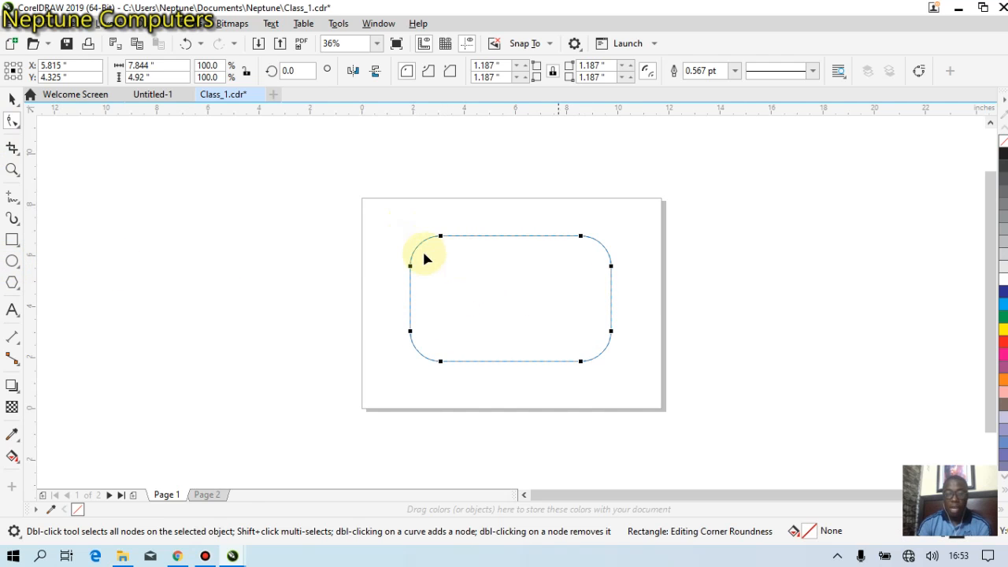
mouse_move(418, 271)
mouse_down()
mouse_move(408, 263)
mouse_move(416, 259)
mouse_up()
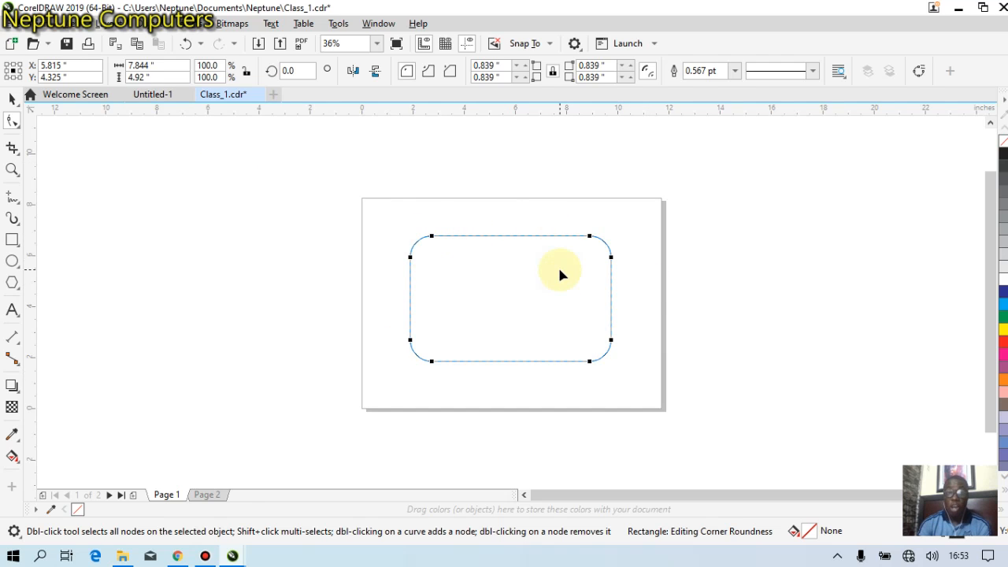
Step: Return to the Pick tool and delete the rounded rectangle from the page
click(11, 125)
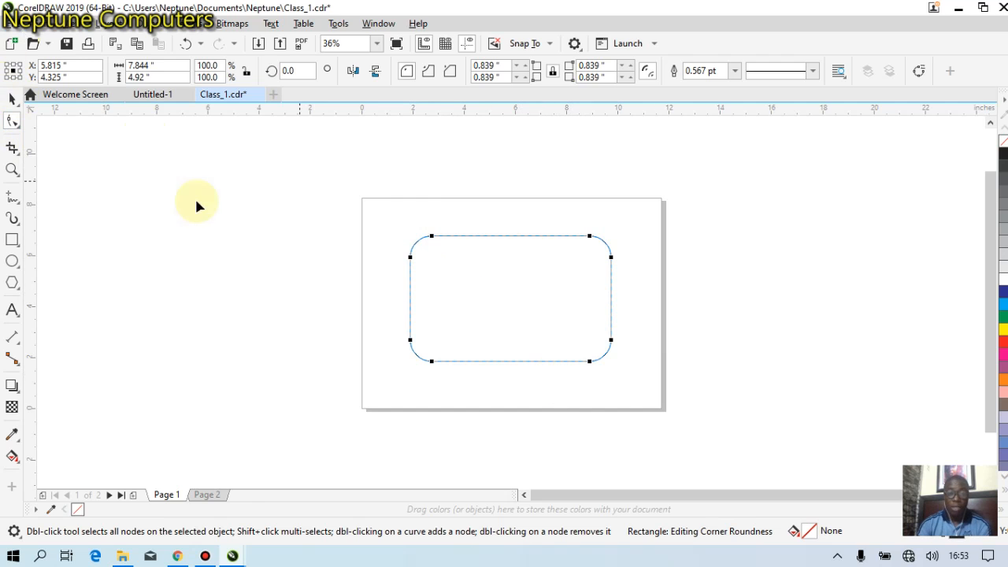
key(space)
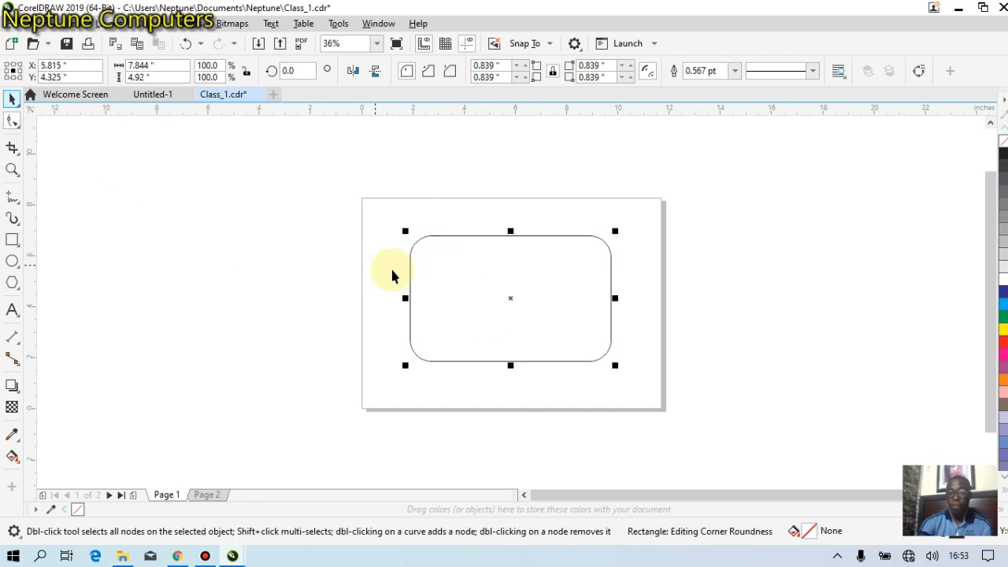
key(Delete)
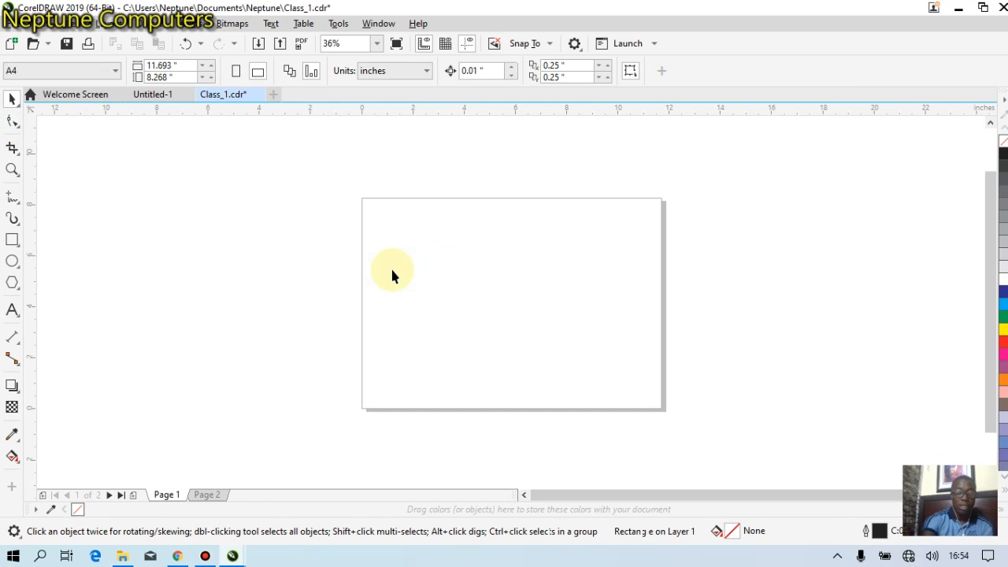
Step: Switch to Chrome, read the Free Transform Tools section of intro to corel draw.pdf, and return to CorelDRAW
key(alt+Tab)
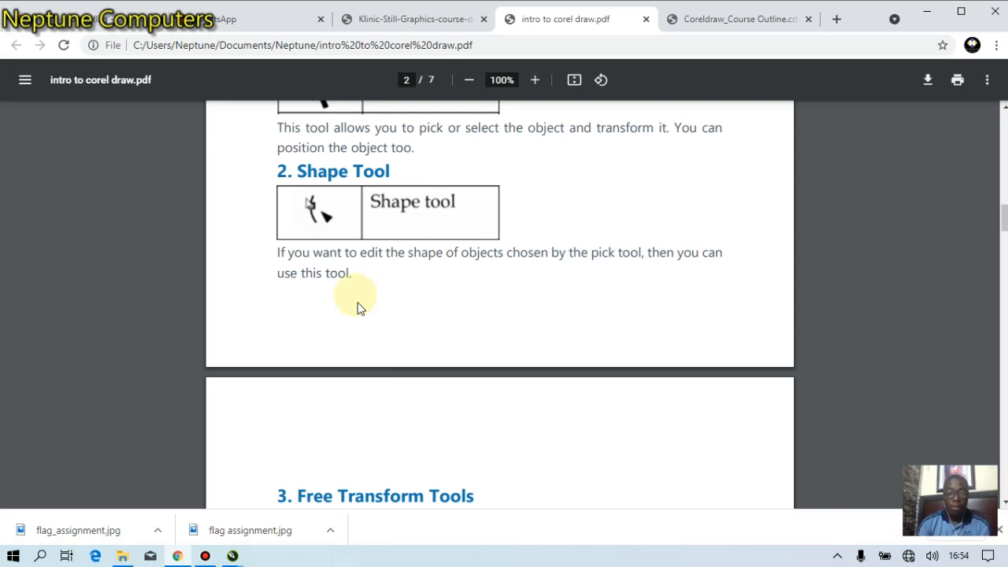
scroll(379, 349, down, 4)
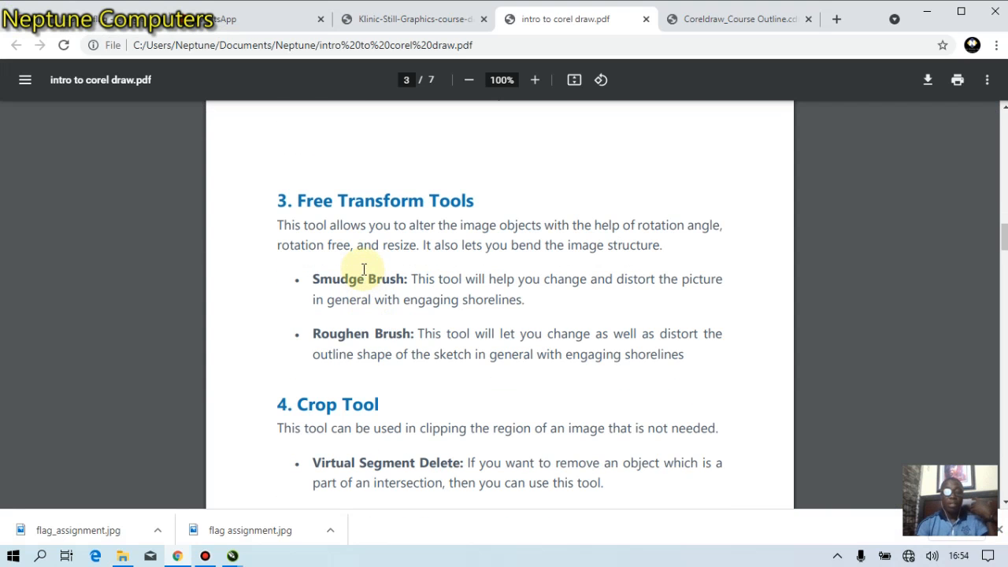
scroll(362, 271, up, 2)
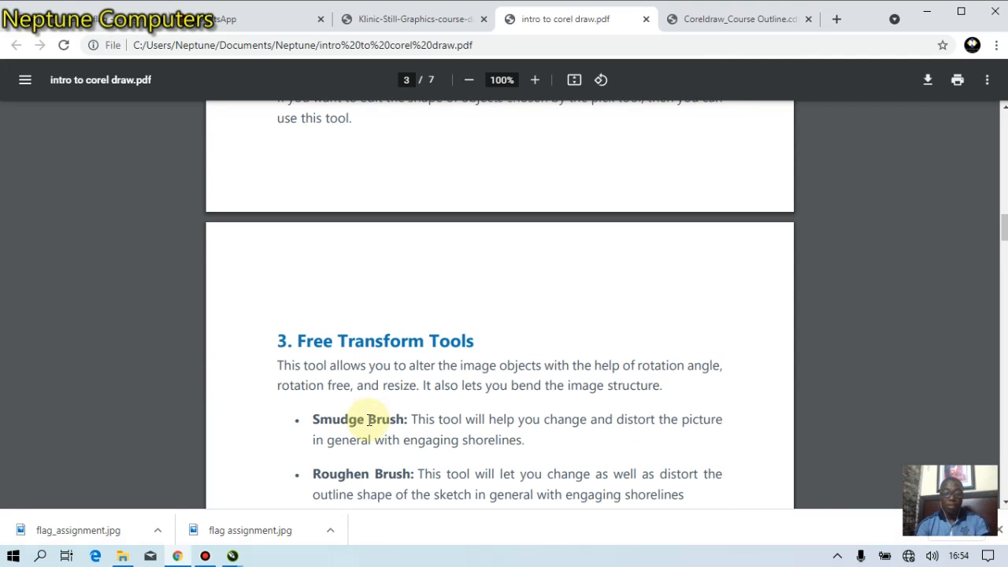
scroll(367, 427, down, 1)
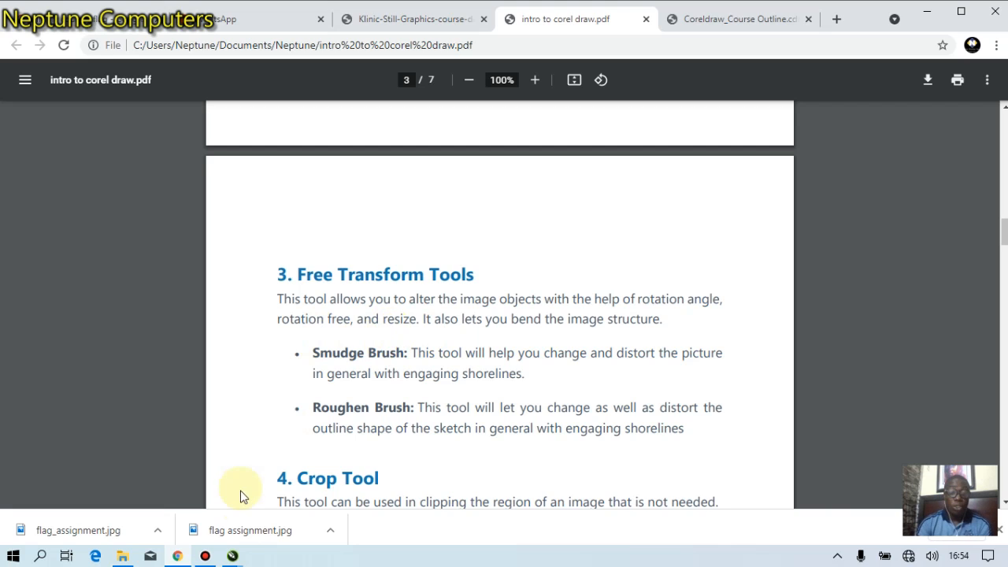
click(236, 556)
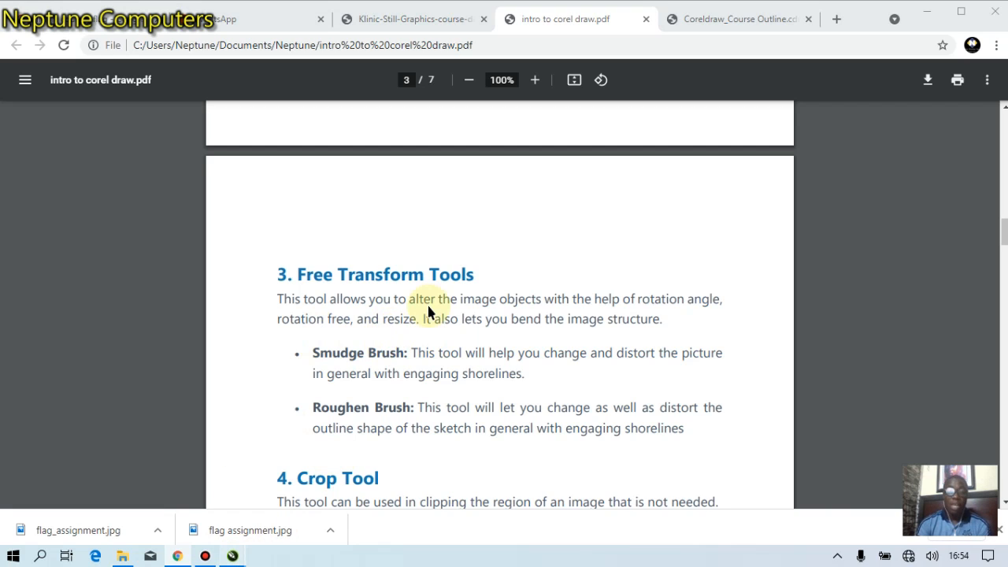
click(315, 484)
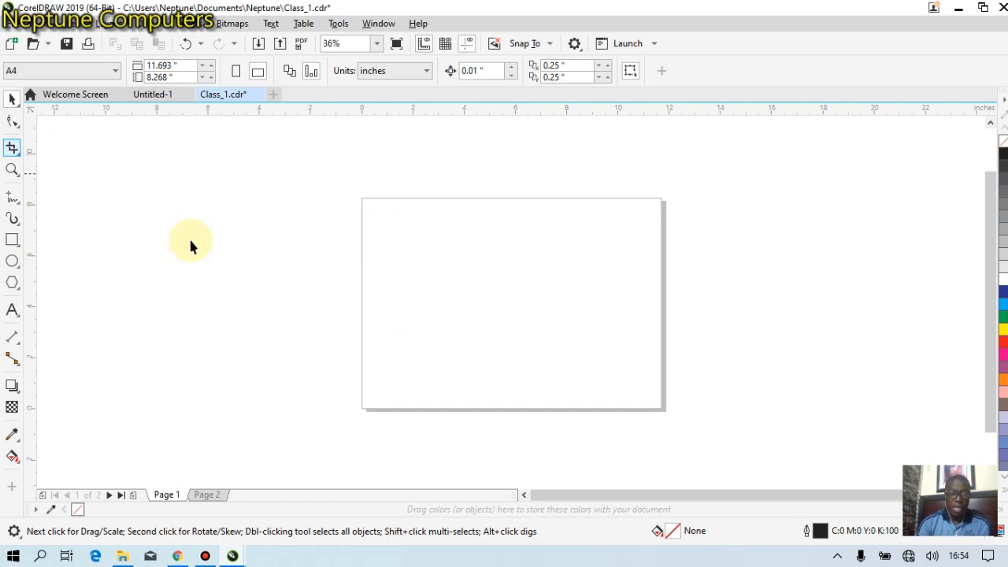
Step: Draw a rectangle about 7.47 by 4.63 inches on Page 1 and select the Pick tool
click(12, 240)
mouse_move(404, 228)
mouse_down()
mouse_move(544, 295)
mouse_move(589, 330)
mouse_move(594, 354)
mouse_up()
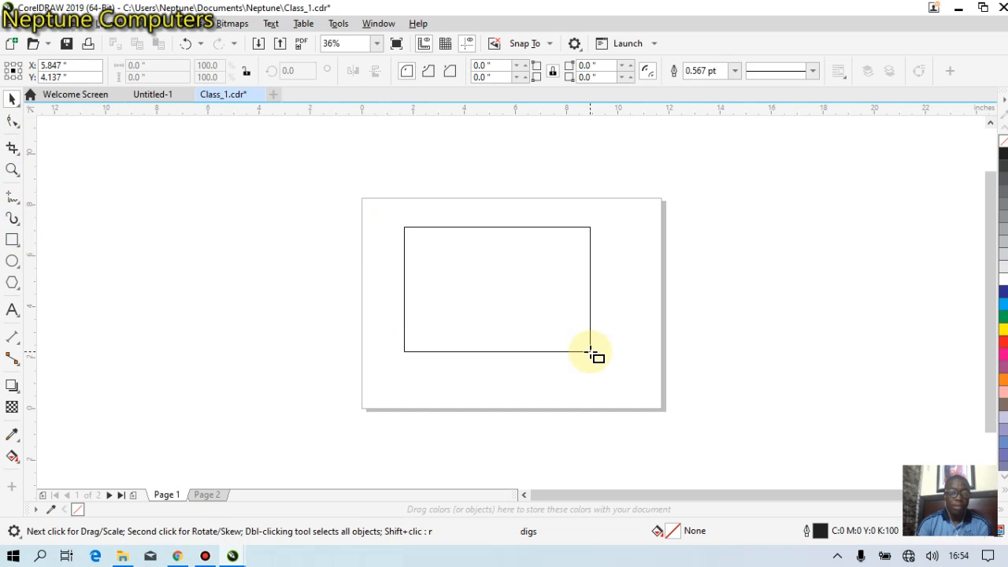
click(12, 98)
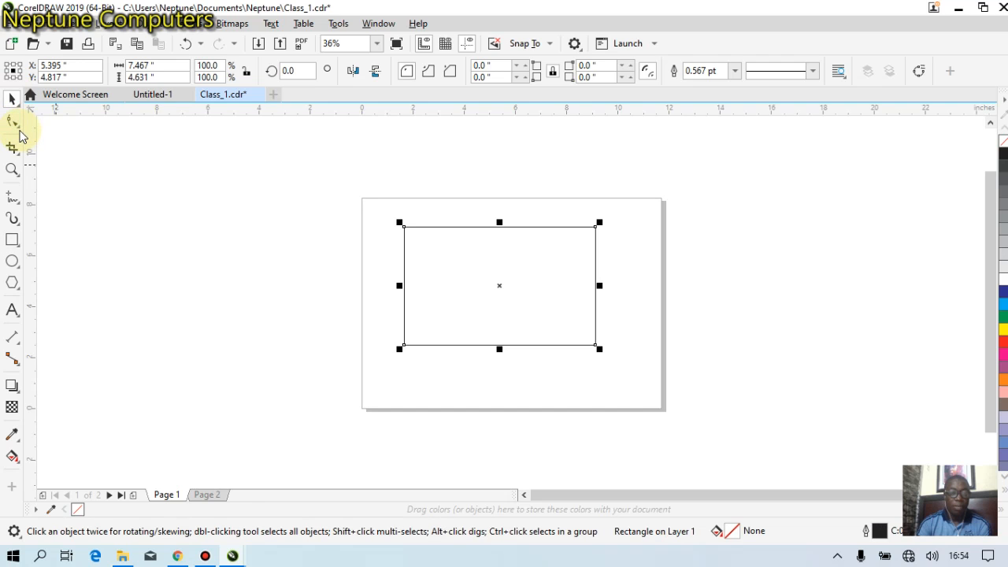
Step: Use the Smudge tool to pull thin strands outward from all four sides of the rectangle
click(18, 132)
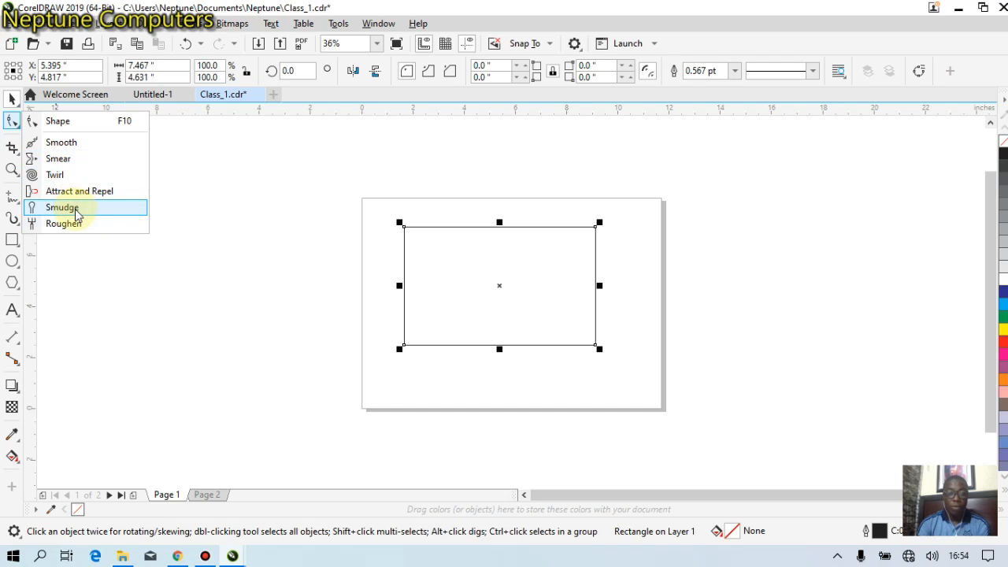
click(458, 241)
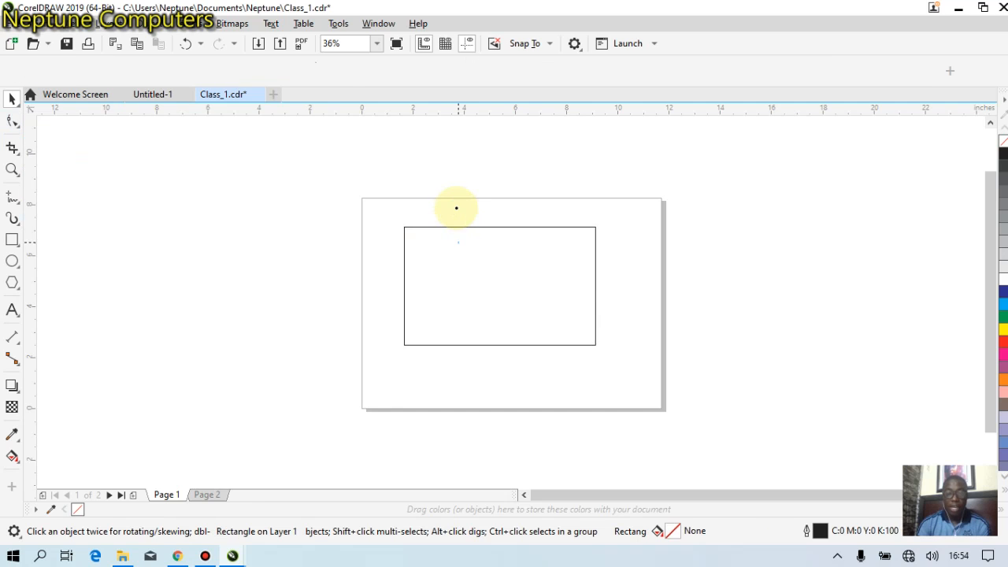
mouse_move(457, 208)
mouse_down()
mouse_move(423, 198)
mouse_move(364, 228)
mouse_move(414, 257)
mouse_move(360, 275)
mouse_up()
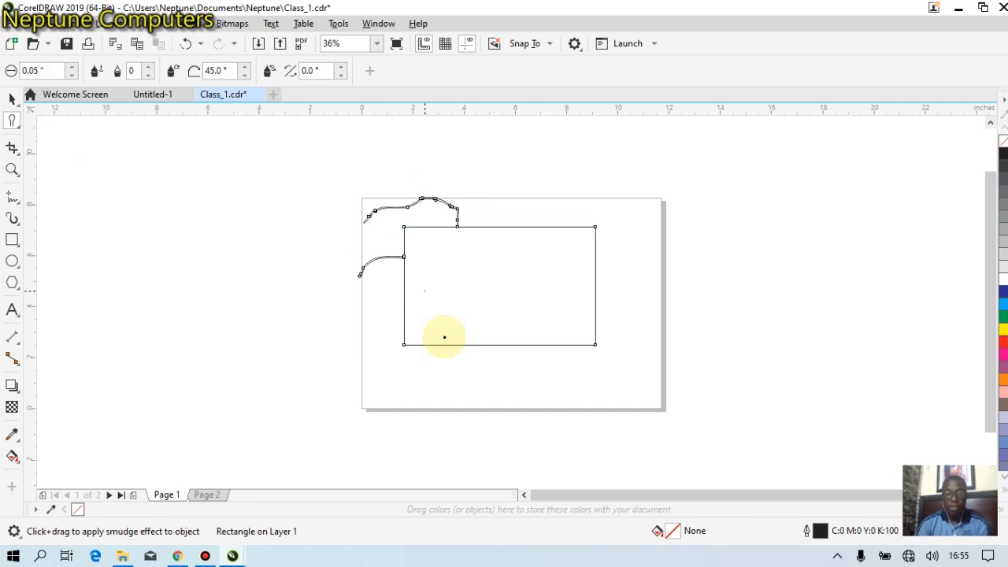
drag(444, 337, 447, 370)
drag(478, 339, 495, 365)
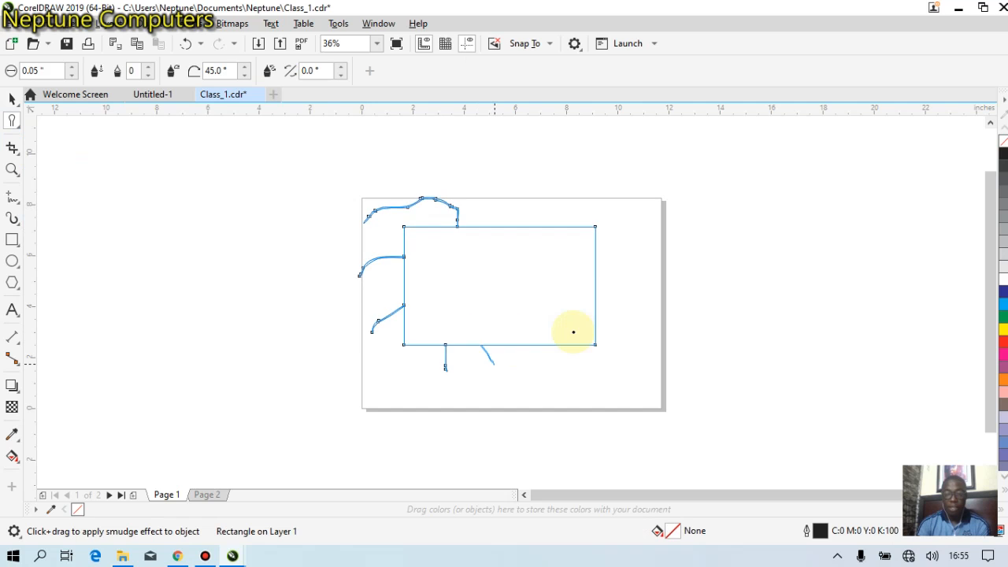
drag(574, 332, 635, 346)
drag(583, 266, 617, 234)
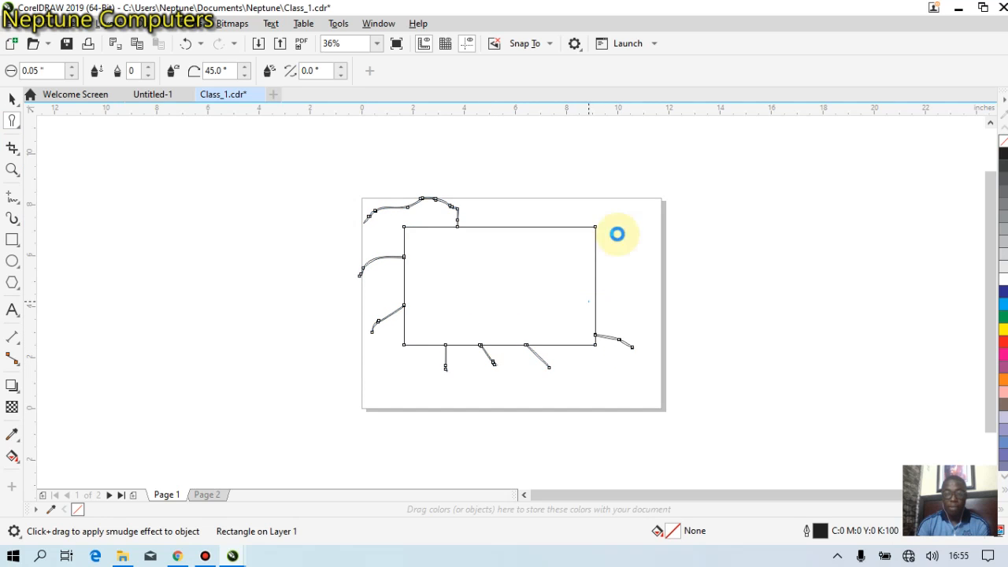
drag(548, 236, 536, 196)
drag(496, 233, 480, 214)
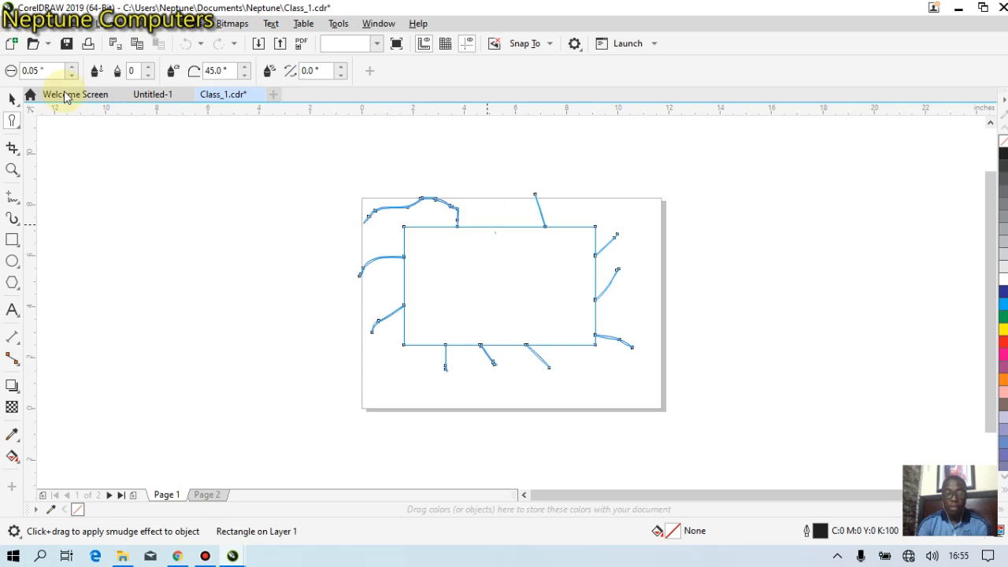
Step: Scale the smudged shape down to about 83.1% with the Pick tool
click(12, 98)
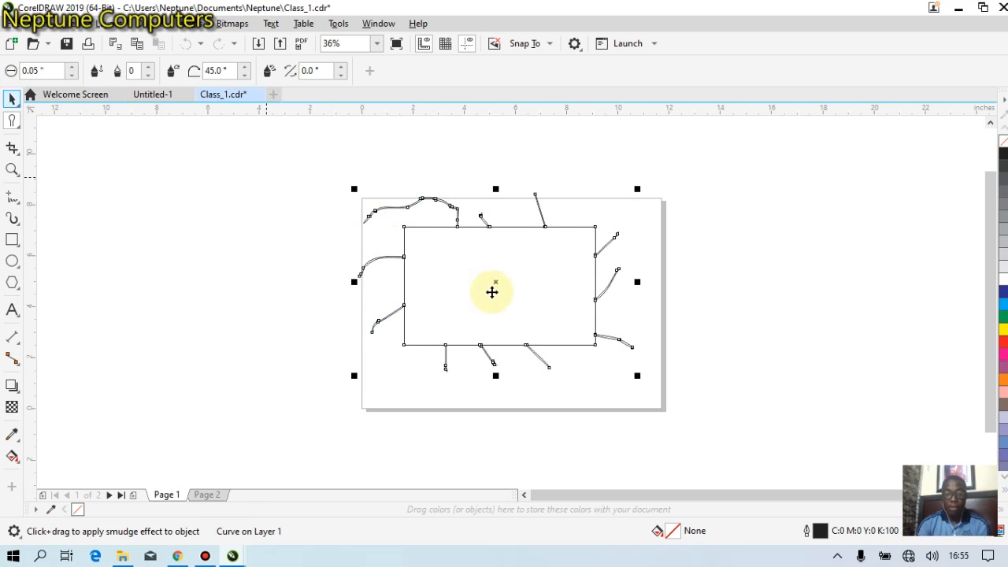
key(space)
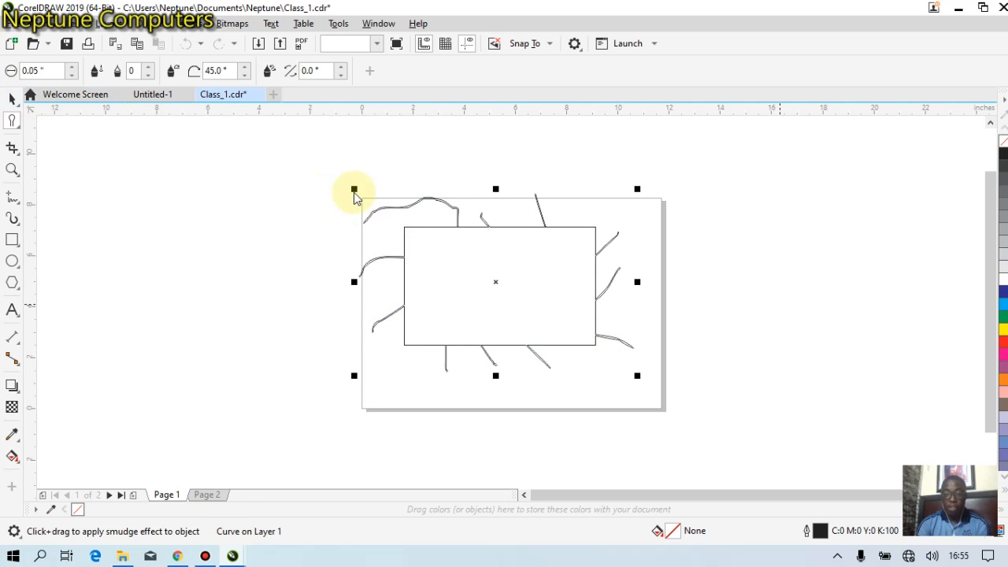
drag(355, 190, 401, 220)
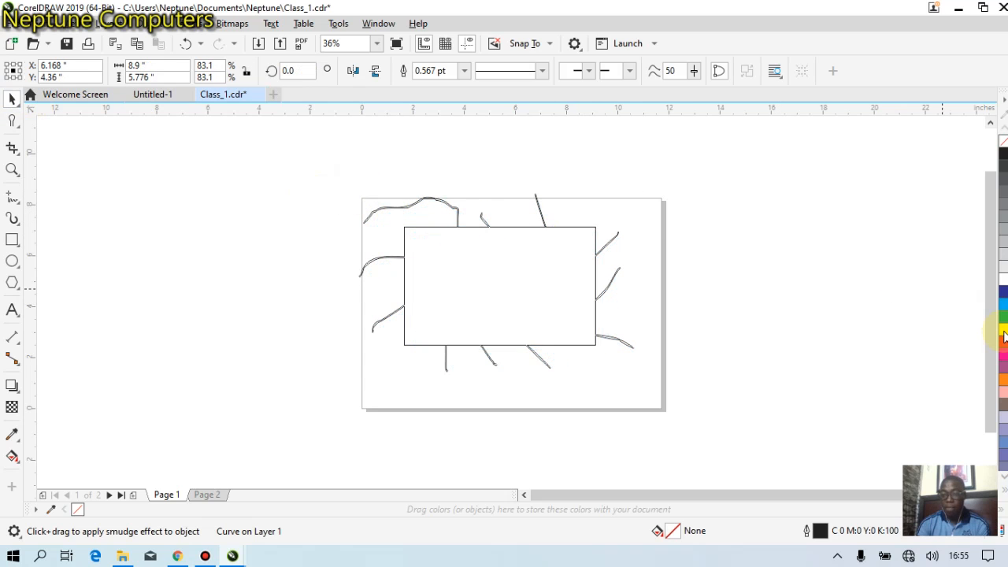
Step: Fill the smudged shape with yellow and inspect its strands up close
click(1003, 330)
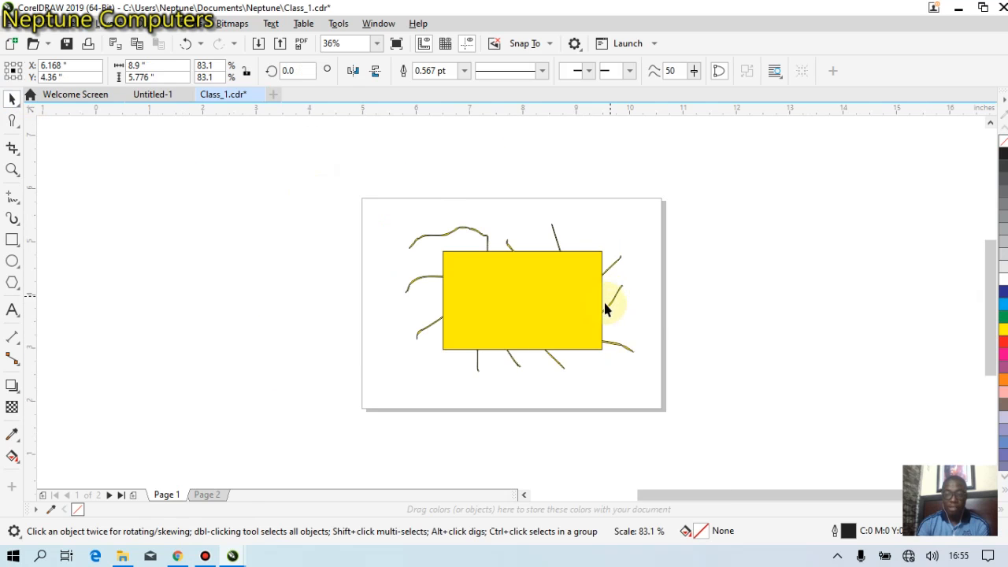
scroll(605, 316, up, 5)
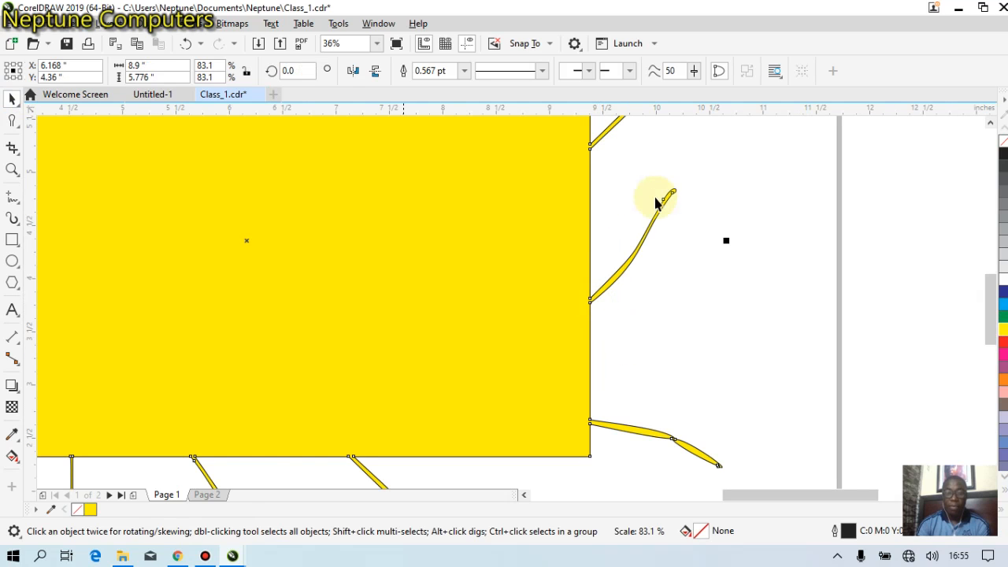
click(608, 288)
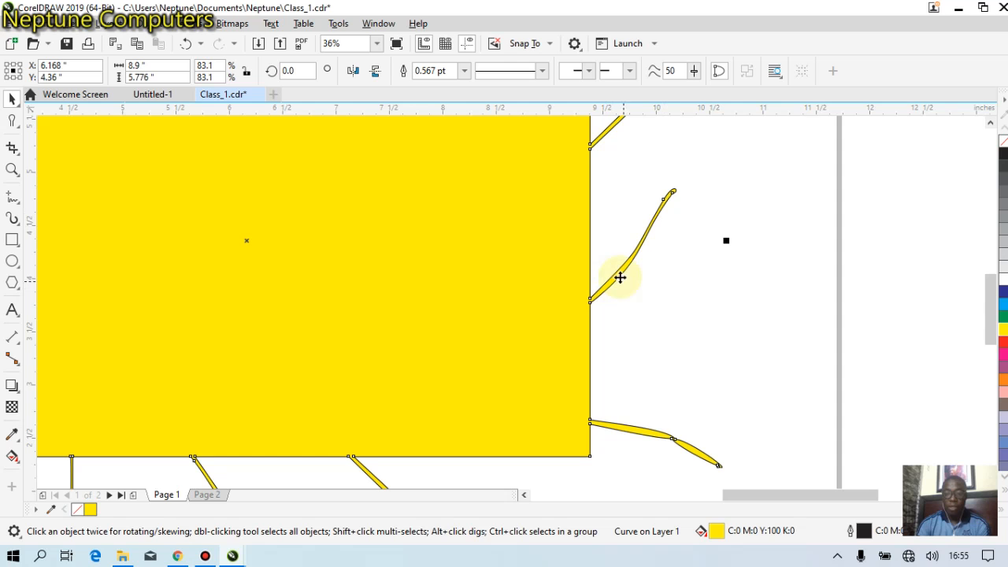
scroll(616, 286, down, 5)
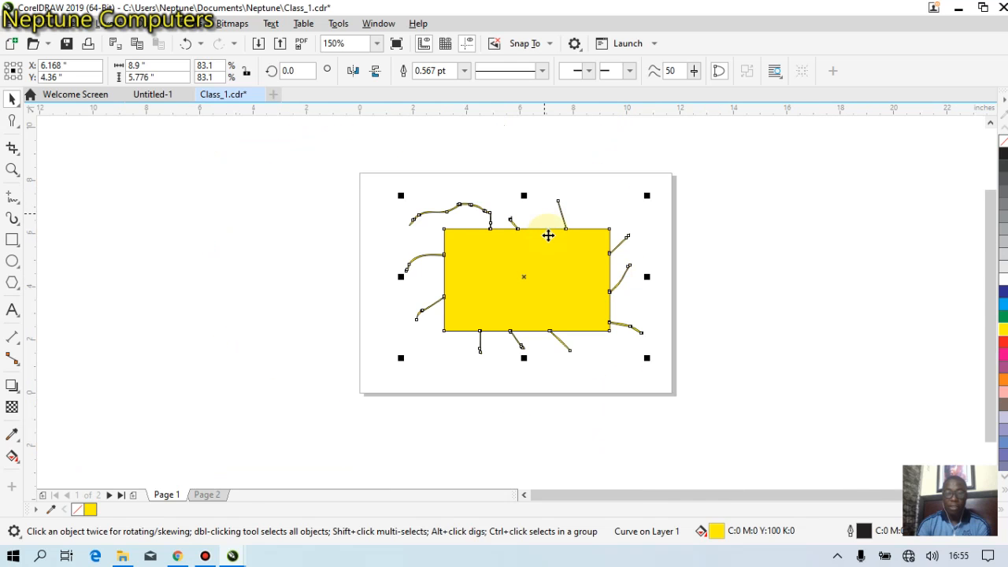
Step: Activate the Smudge tool for the yellow shape and raise its dryout value to 9
scroll(544, 230, up, 2)
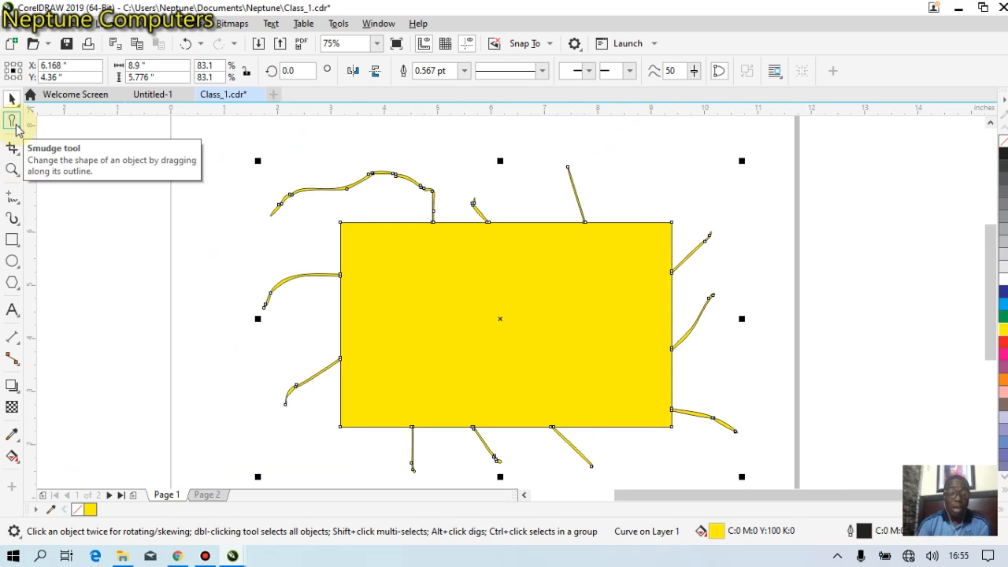
click(16, 124)
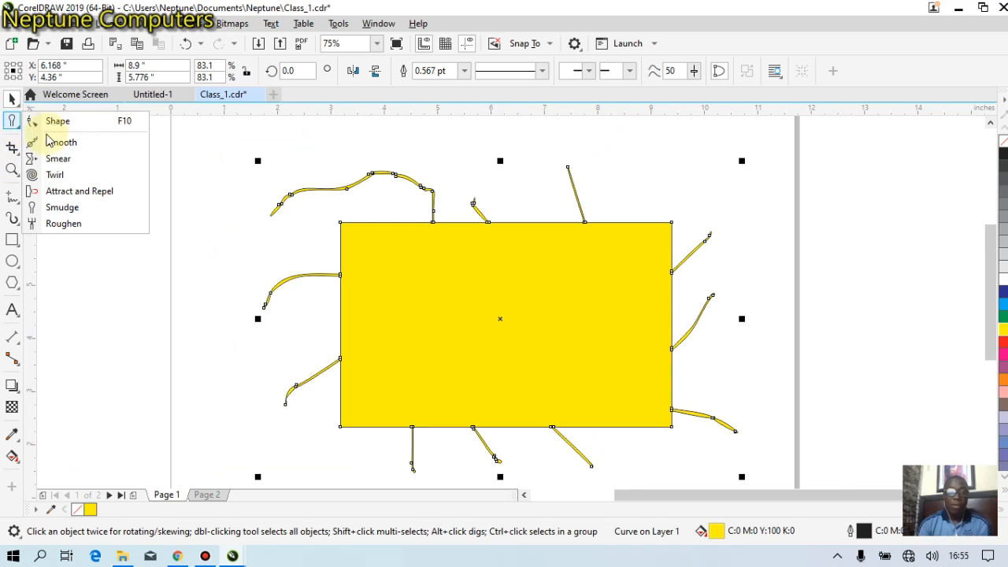
click(55, 208)
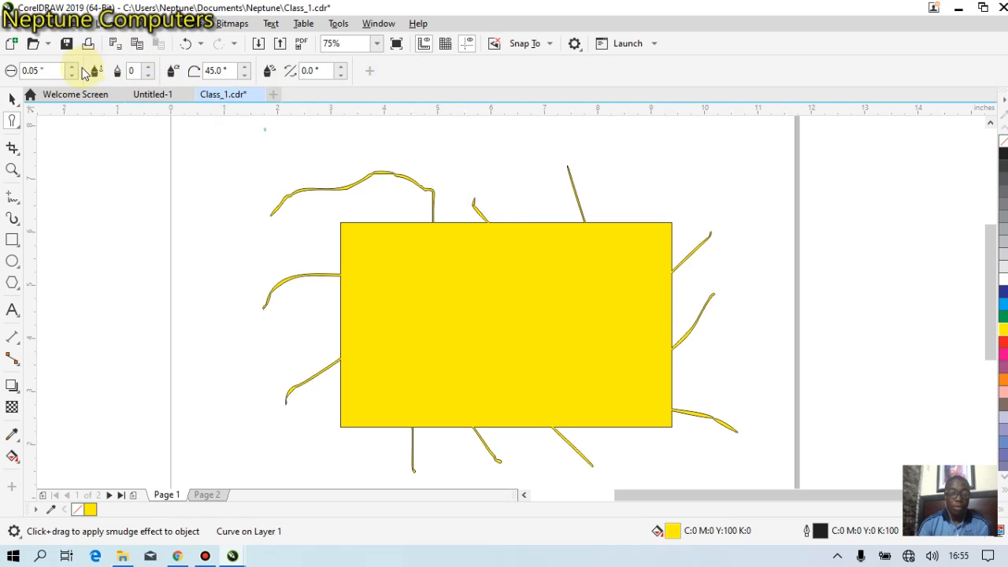
click(150, 67)
click(149, 67)
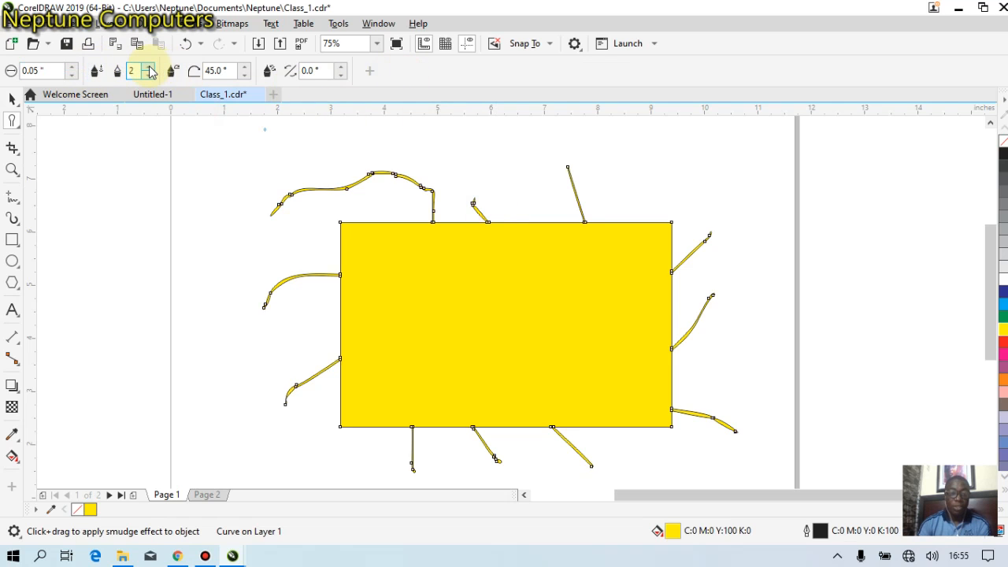
click(150, 68)
click(149, 67)
click(149, 68)
click(149, 68)
click(149, 68)
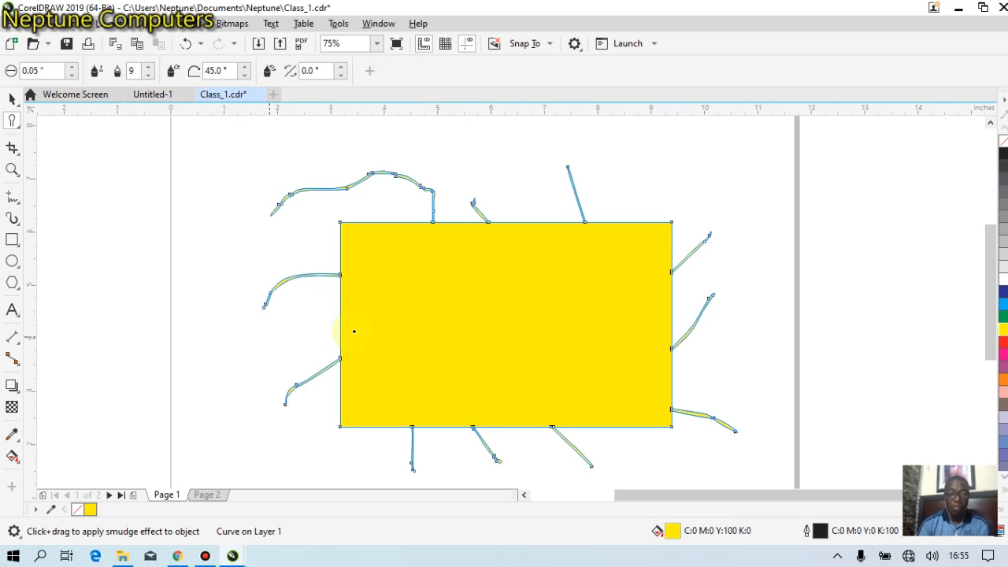
Step: Lower the Smudge tool's dryout value to -1
click(148, 74)
click(149, 74)
click(149, 75)
click(149, 75)
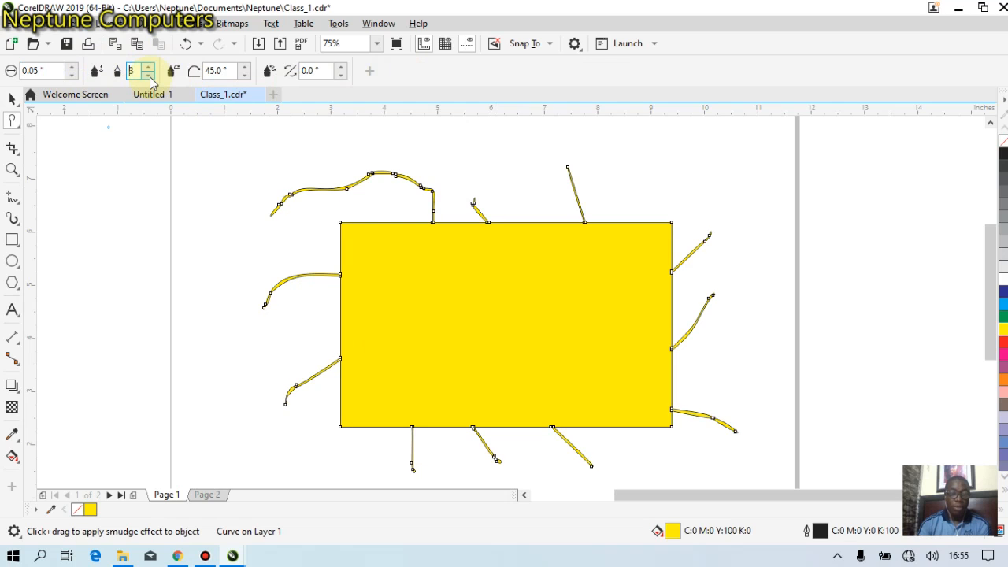
click(147, 76)
click(147, 76)
click(147, 76)
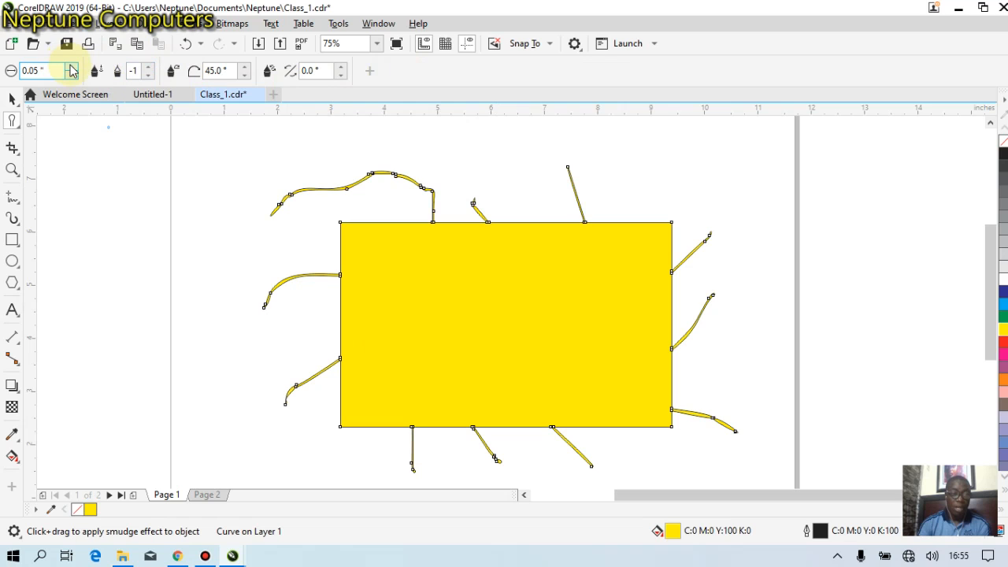
Step: Set the Smudge nib size to 0.14 inches and pull thick, widening strands from the yellow shape's left and top sides
click(71, 67)
click(70, 67)
click(70, 67)
click(229, 252)
mouse_move(339, 323)
mouse_down()
mouse_move(299, 330)
mouse_move(247, 375)
mouse_move(200, 353)
mouse_move(199, 323)
mouse_up()
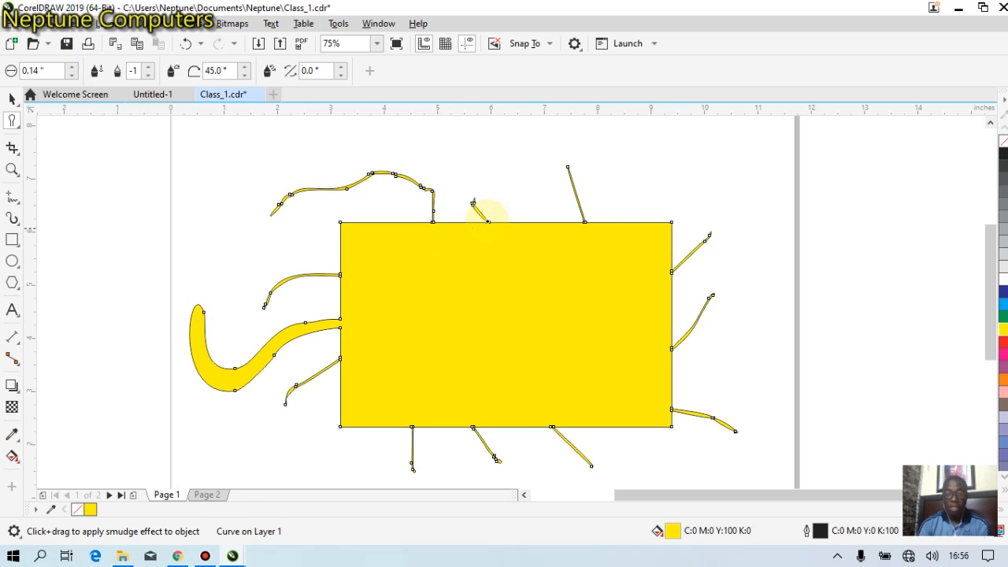
mouse_move(489, 219)
mouse_down()
mouse_move(544, 221)
mouse_move(557, 238)
mouse_move(651, 150)
mouse_up()
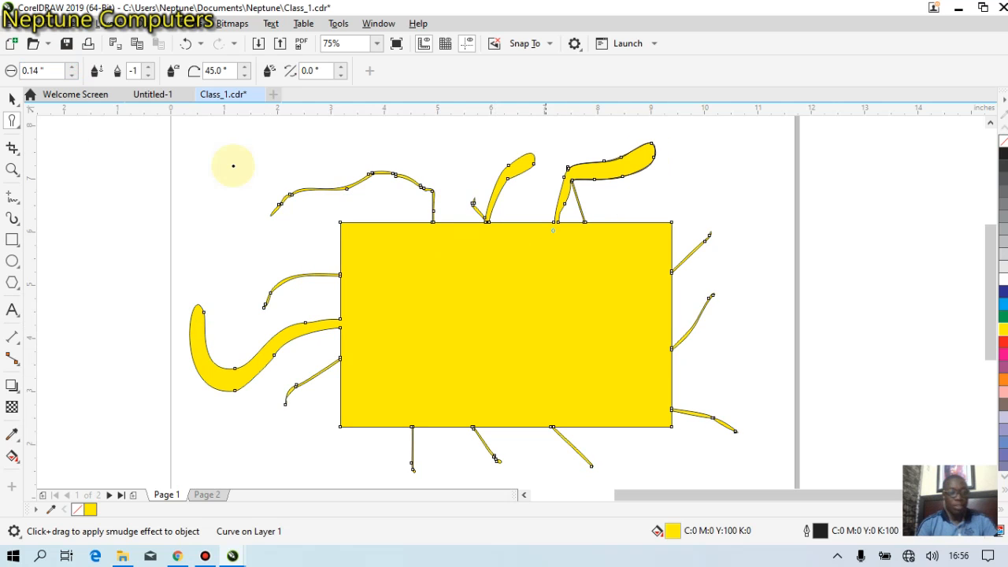
Step: Select everything on Page 1 and delete the smudged yellow shape
key(ctrl+a)
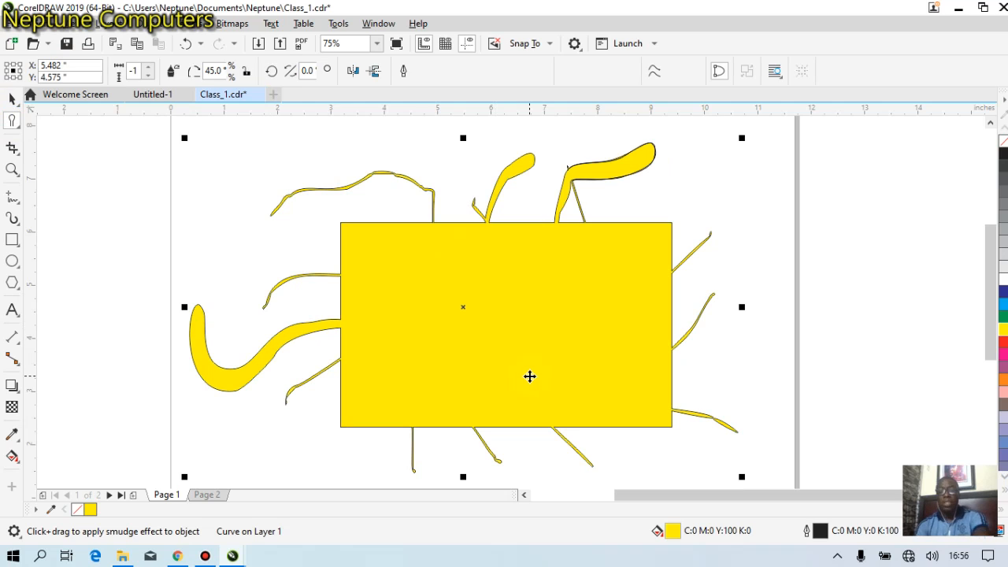
key(Delete)
click(312, 368)
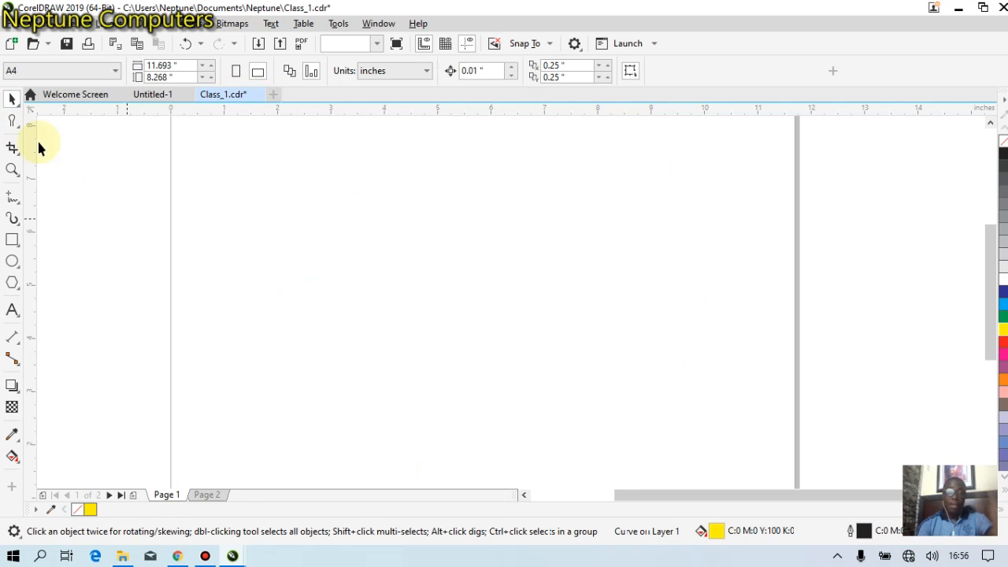
Step: Draw a yellow-filled rectangle about 5.96 by 4.01 inches and shift it slightly up and to the right
click(11, 241)
drag(281, 202, 602, 415)
click(1006, 331)
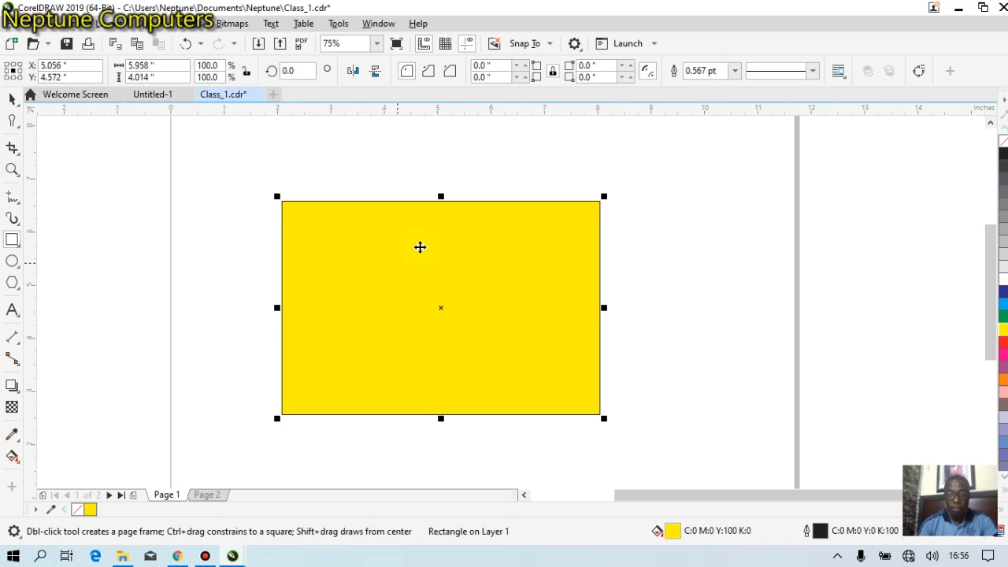
drag(398, 263, 419, 247)
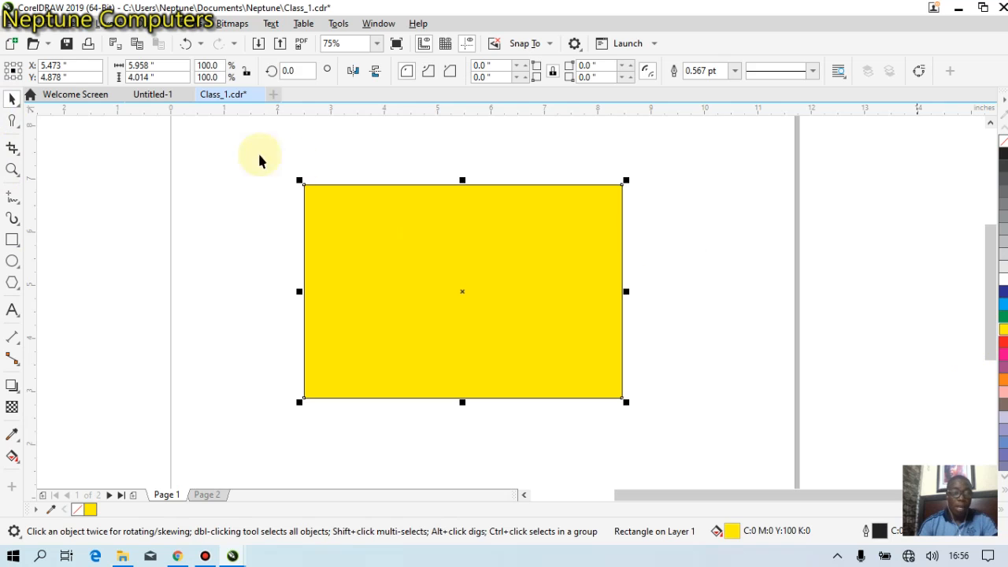
Step: Activate the Roughen tool and consult the Roughen Brush description in intro to corel draw.pdf in the browser before returning to CorelDRAW
click(22, 129)
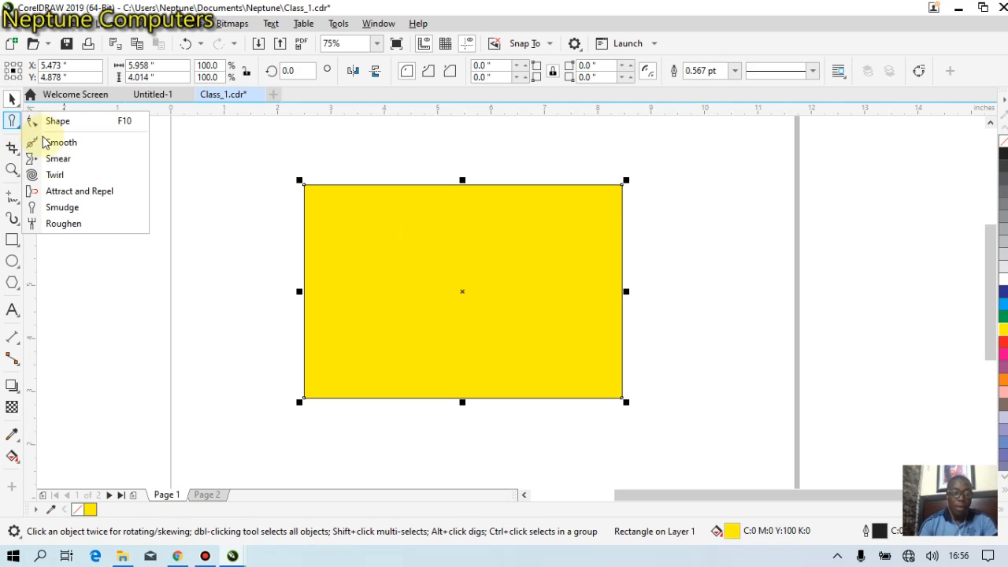
click(61, 226)
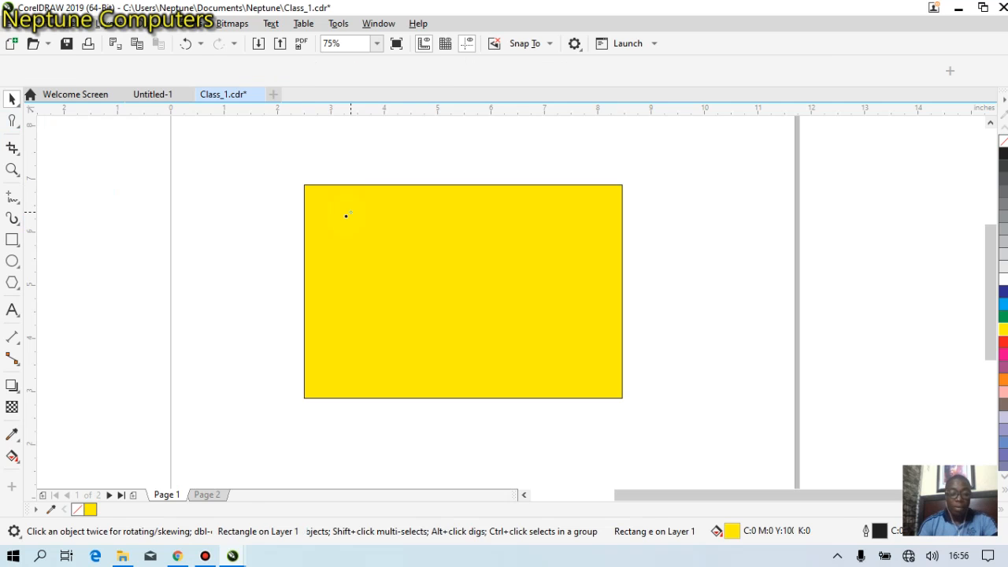
key(alt+Tab)
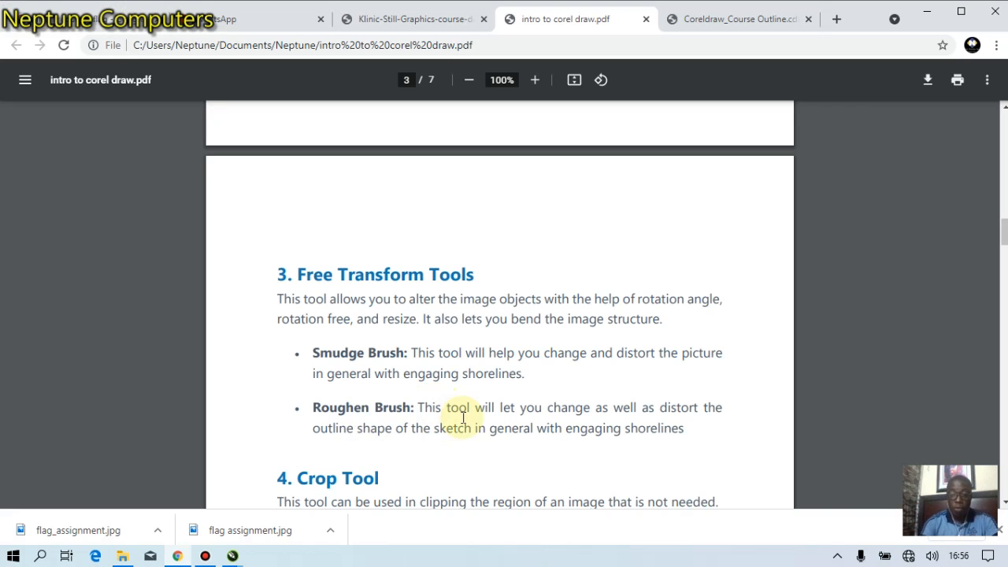
key(alt+Tab)
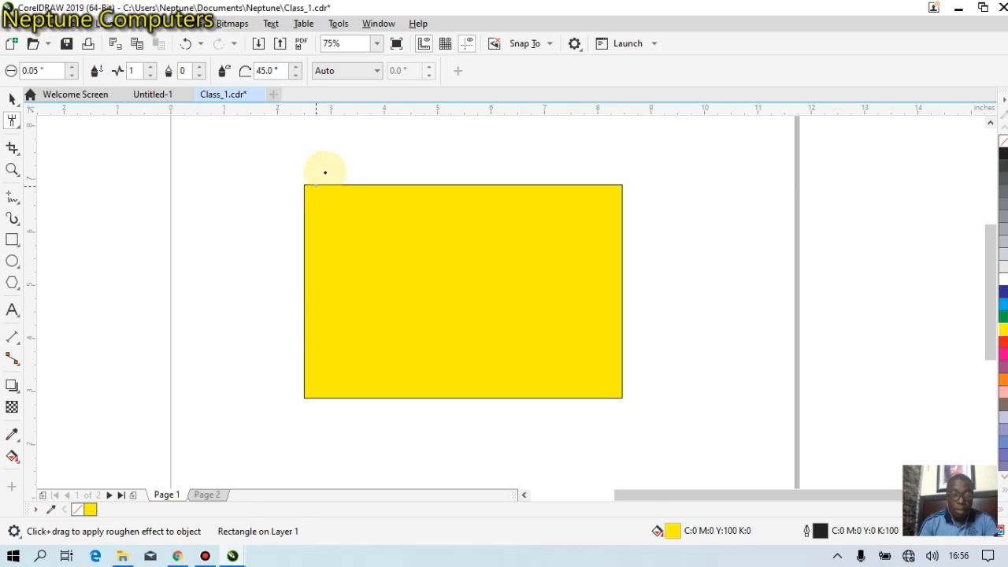
Step: Roughen the left part of the rectangle's top edge using the 0.05-inch nib
scroll(325, 172, up, 4)
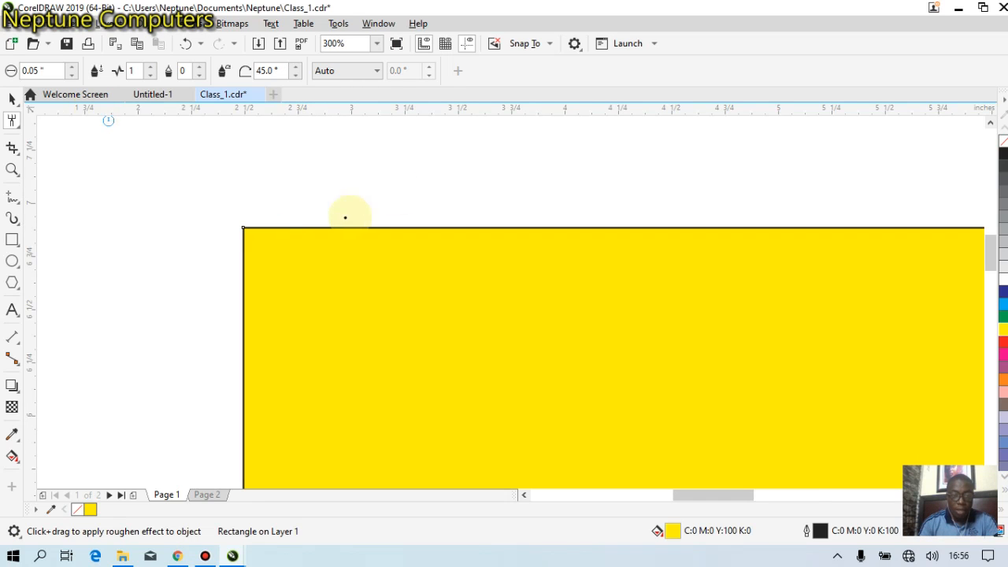
drag(246, 227, 487, 227)
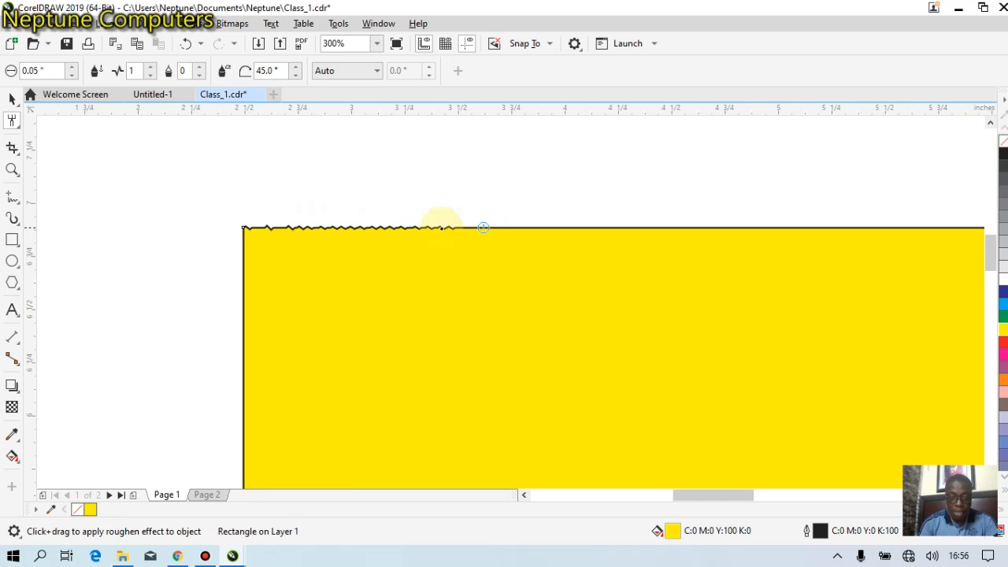
drag(277, 221, 321, 220)
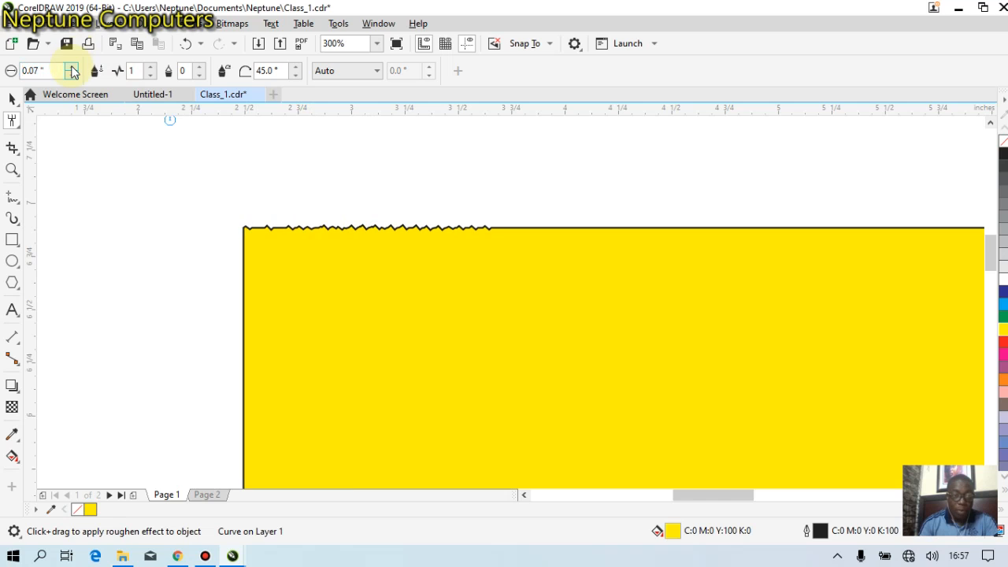
Step: Set the Roughen nib size to 0.13 inches and roughen the next stretch of the rectangle's top edge
click(72, 68)
click(504, 225)
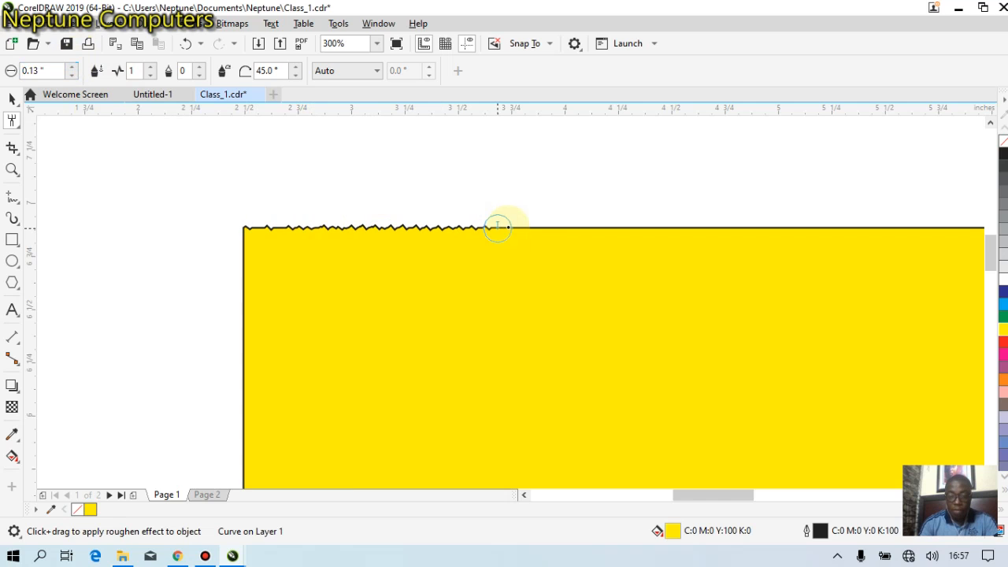
mouse_move(498, 226)
mouse_down()
mouse_move(815, 226)
mouse_move(567, 221)
mouse_up()
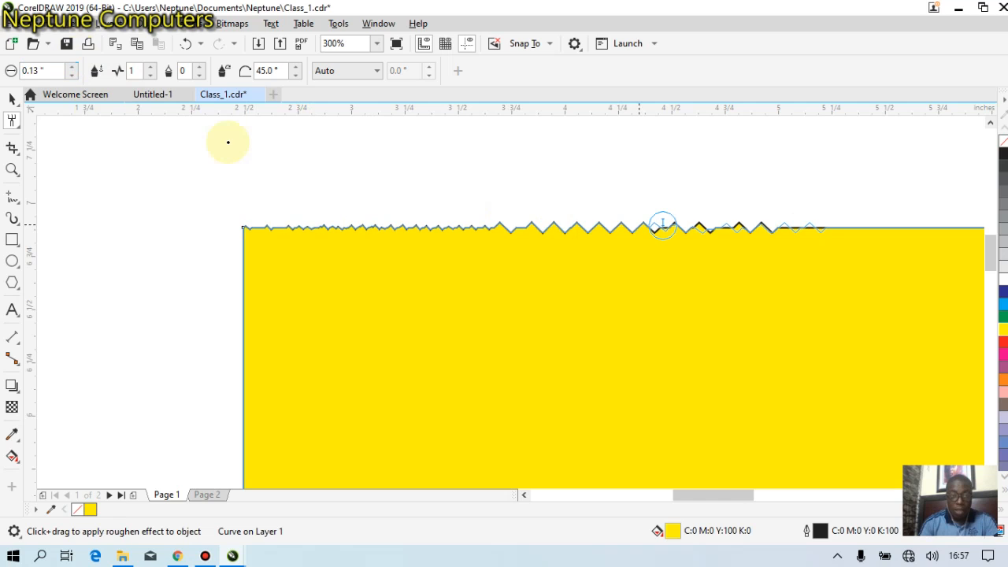
Step: Set the Roughen spike frequency to 5 and add dense spikes along the top edge's coarser stretch
click(153, 68)
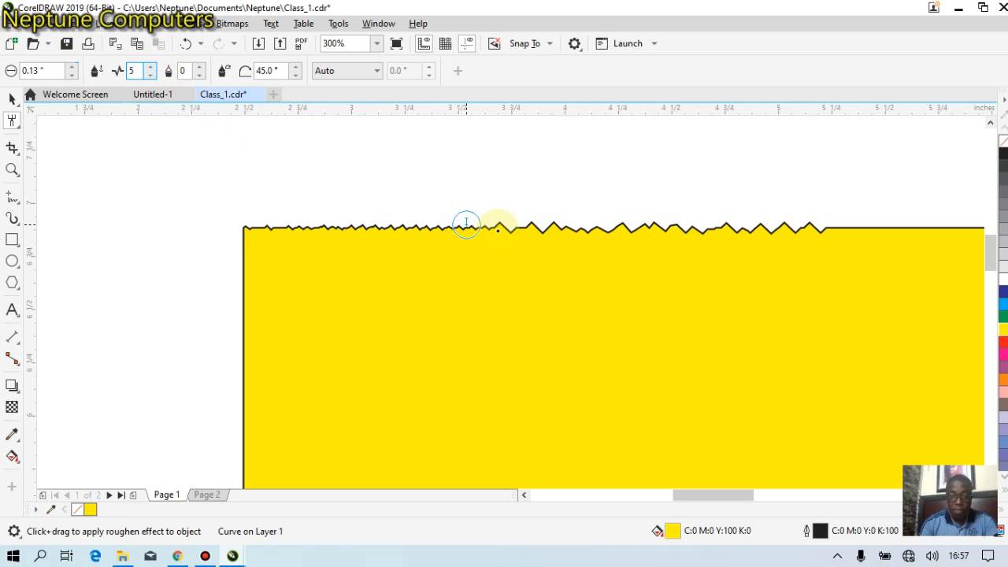
drag(500, 228, 792, 238)
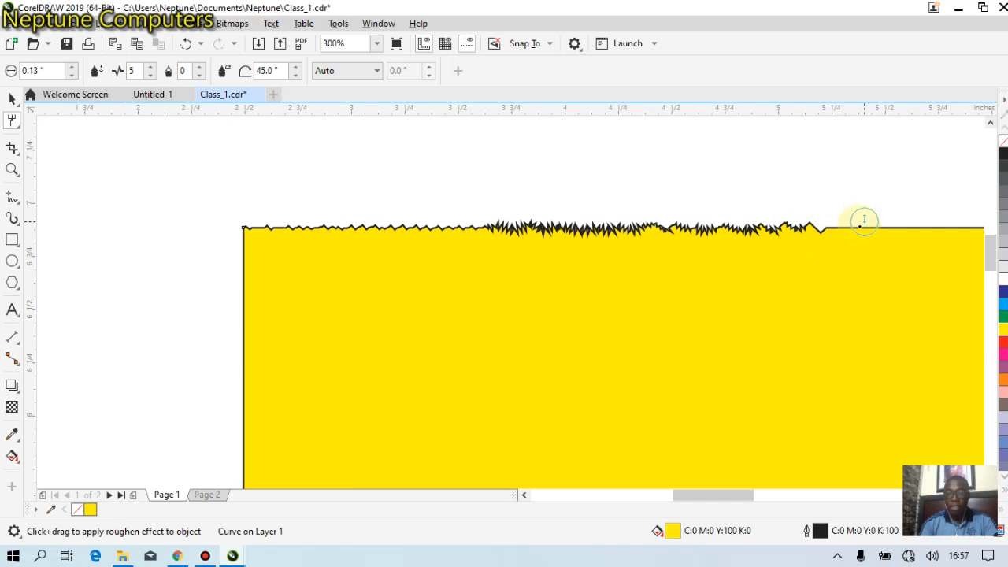
mouse_move(864, 221)
mouse_down()
mouse_move(709, 224)
mouse_move(704, 232)
mouse_up()
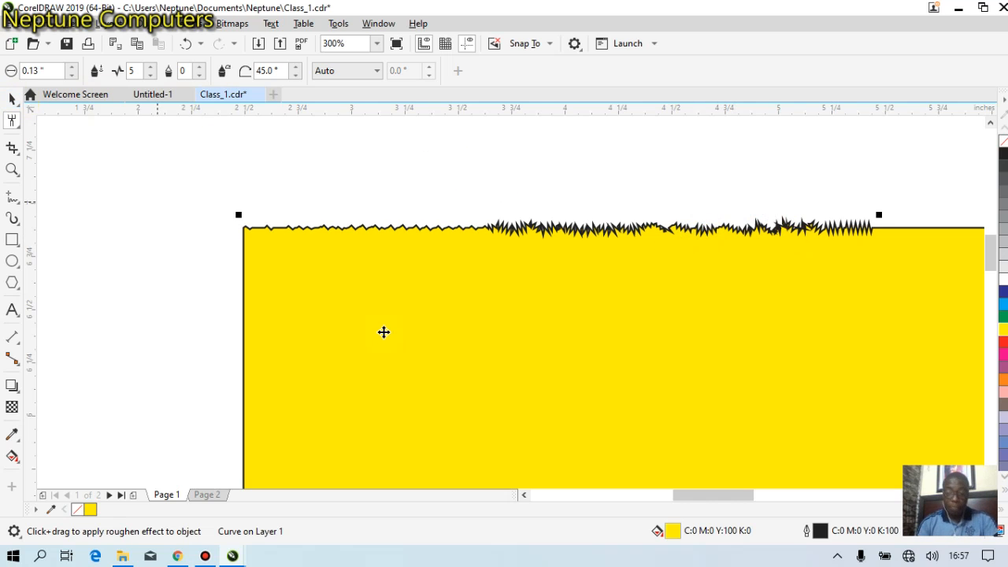
Step: Delete the roughened rectangle with the Pick tool and fit the whole page in view
key(space)
key(Delete)
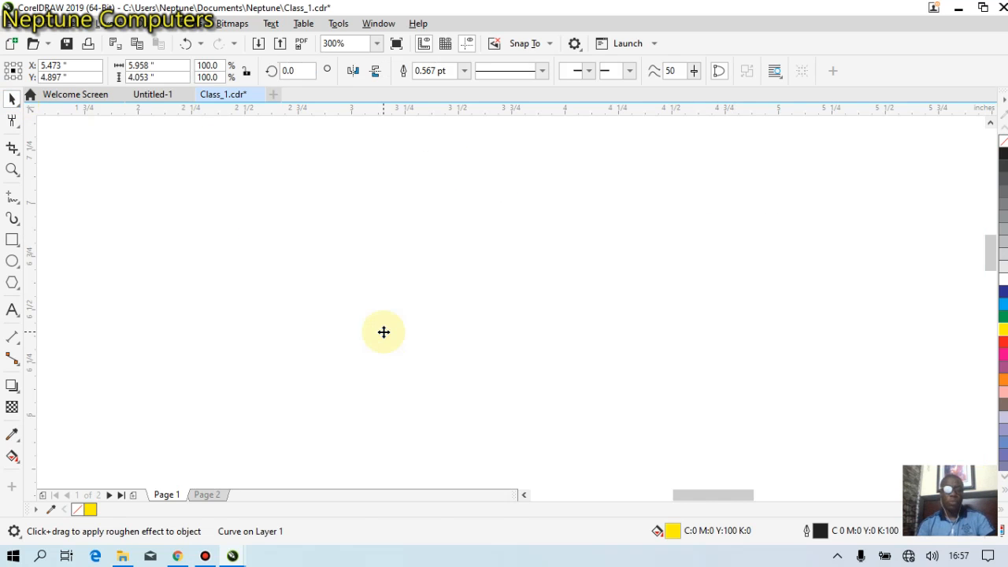
key(shift+F4)
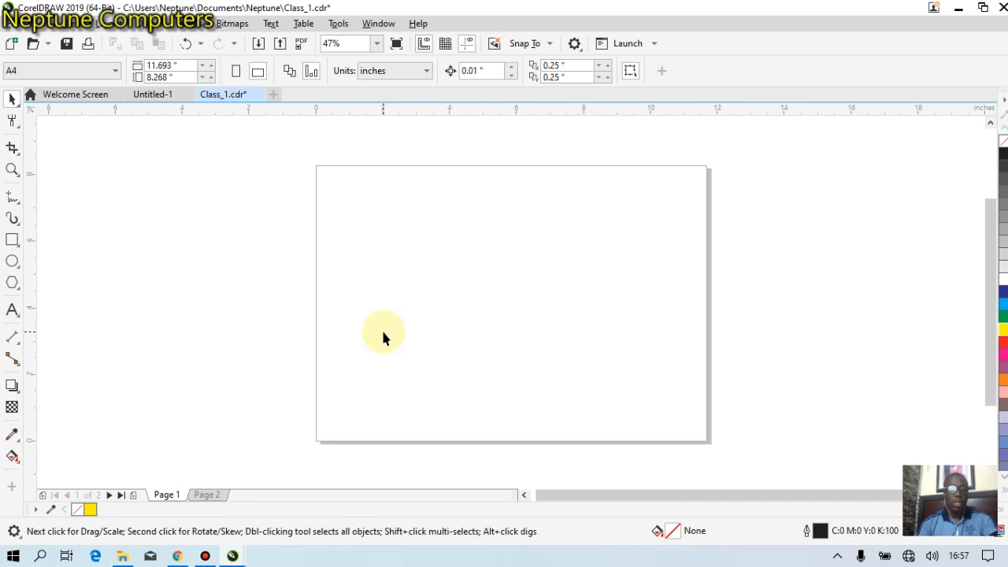
Step: Switch to intro to corel draw.pdf in the browser, review the Crop, Zoom and Curve Tools notes, and return to CorelDRAW
key(alt+Tab)
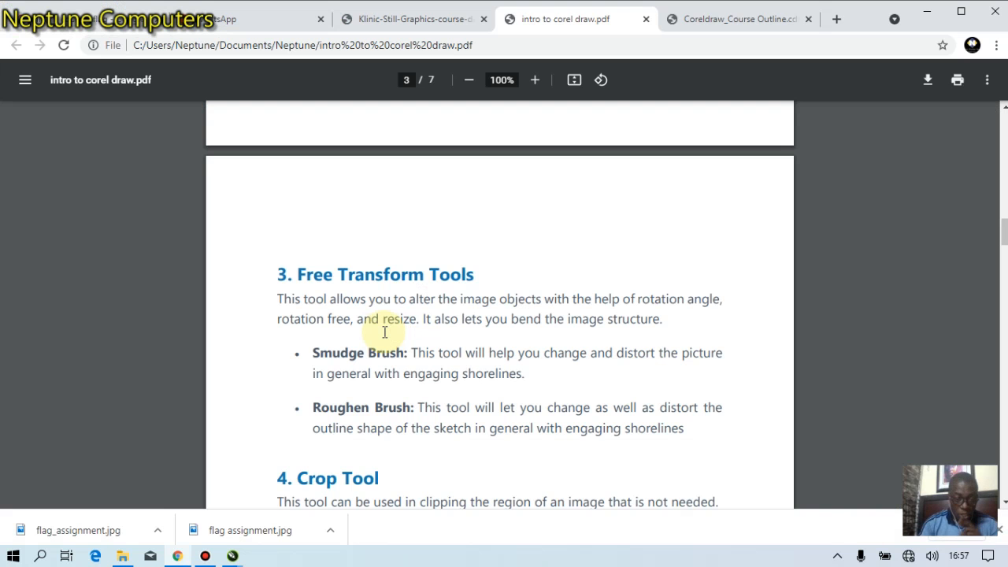
scroll(384, 332, down, 3)
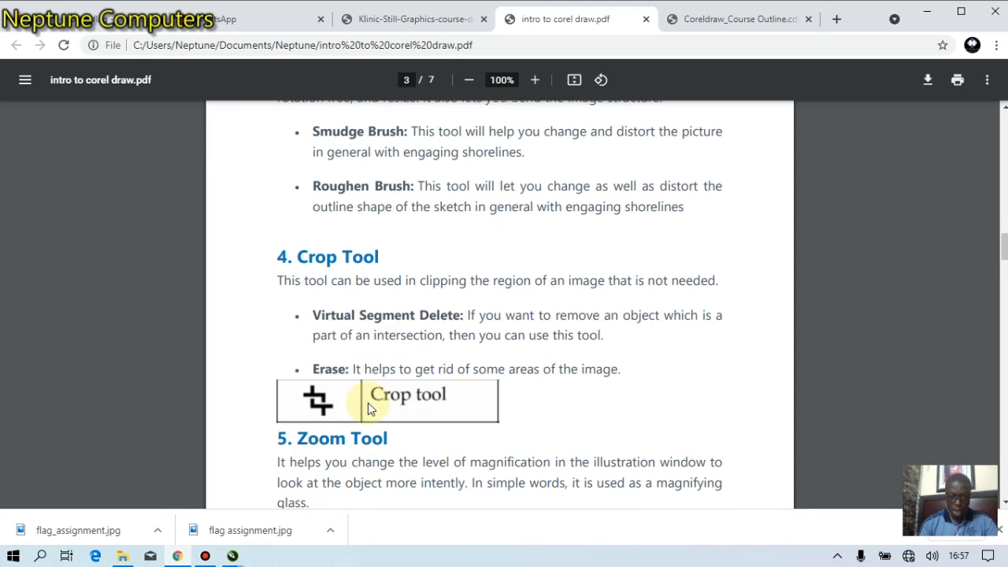
scroll(368, 404, down, 2)
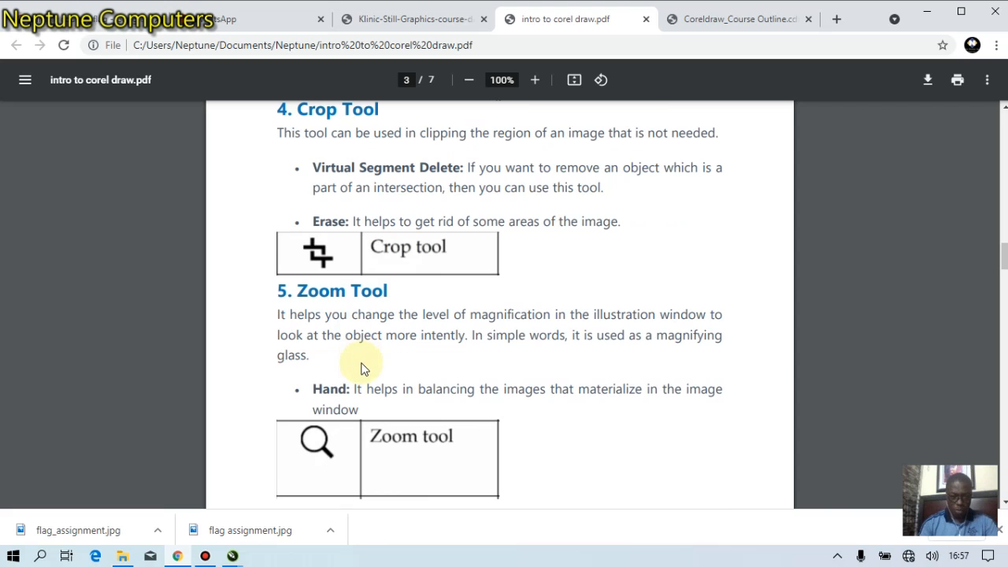
scroll(364, 368, down, 4)
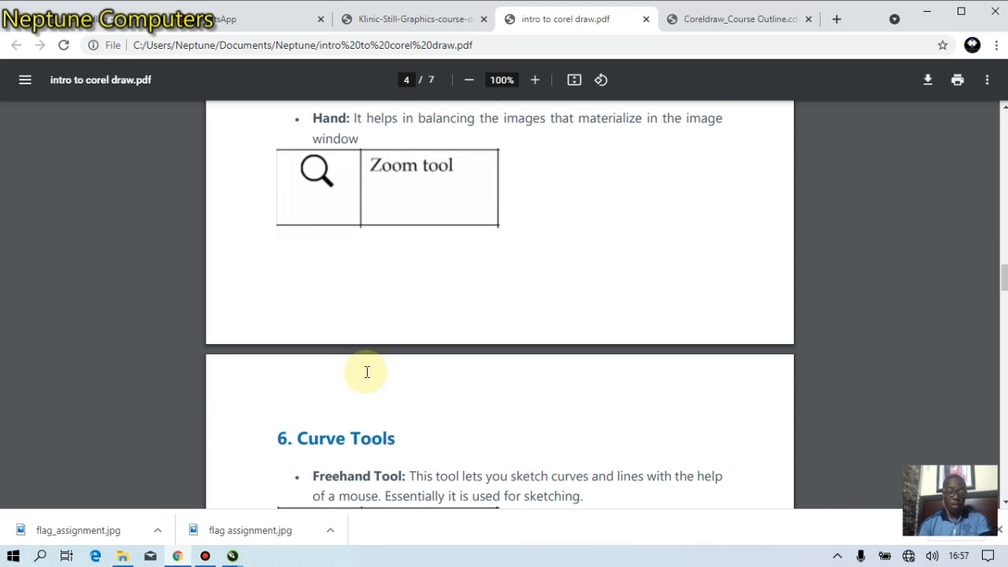
scroll(366, 374, down, 1)
key(alt+Tab)
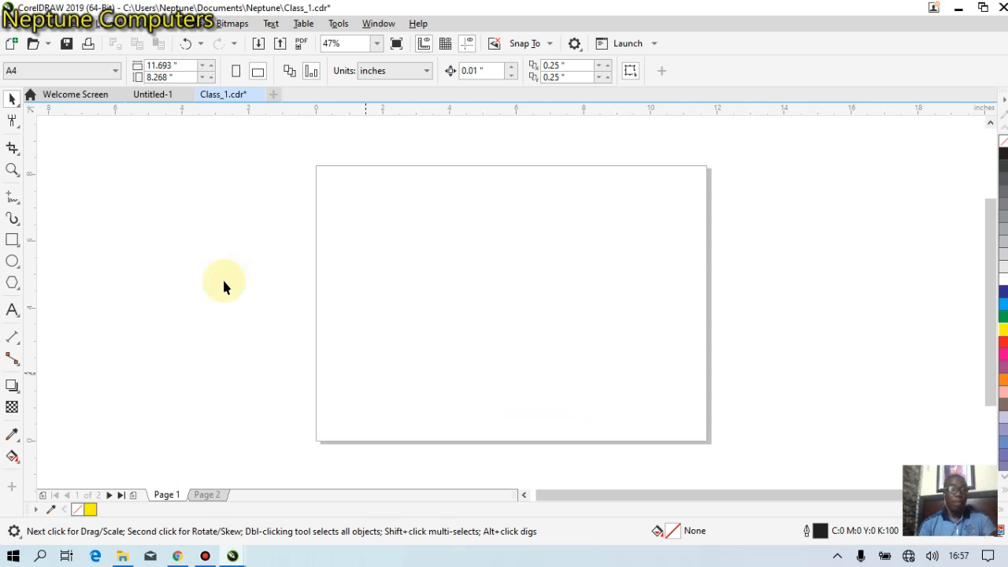
Step: Draw a 3-point rectangle about 6.3 by 4.9 inches on the pasteboard to the left of the page, and delete it
click(17, 244)
click(19, 246)
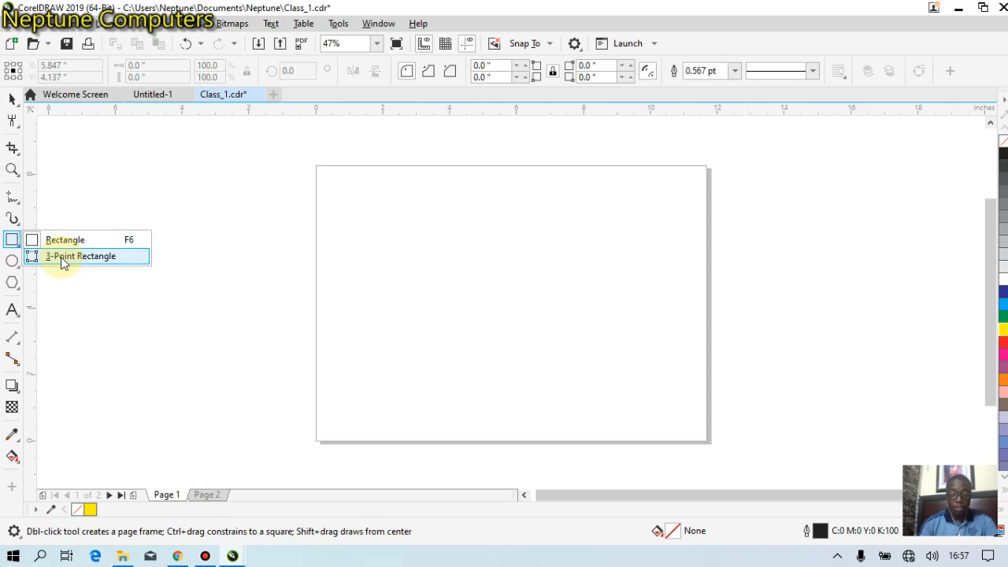
click(70, 258)
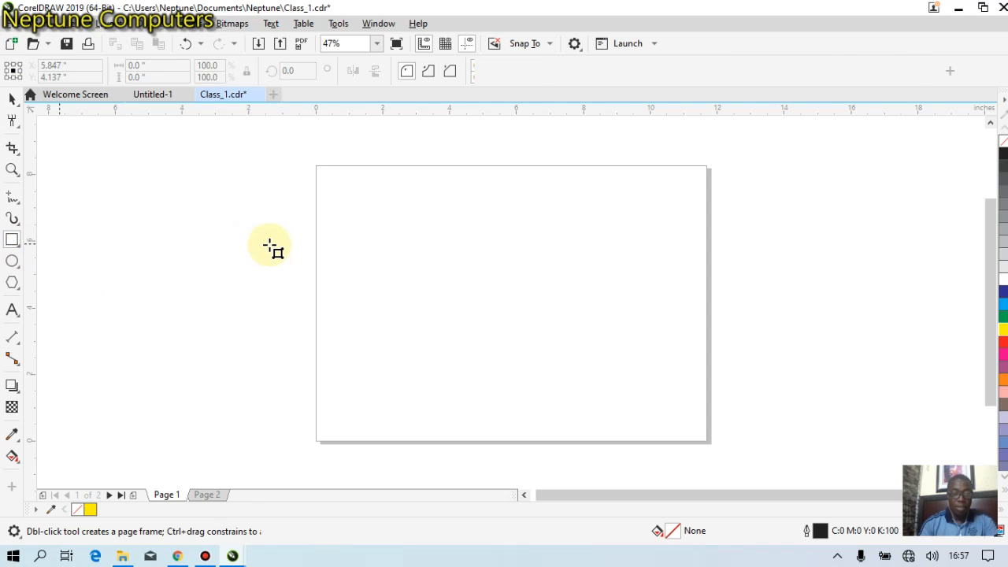
drag(60, 243, 270, 245)
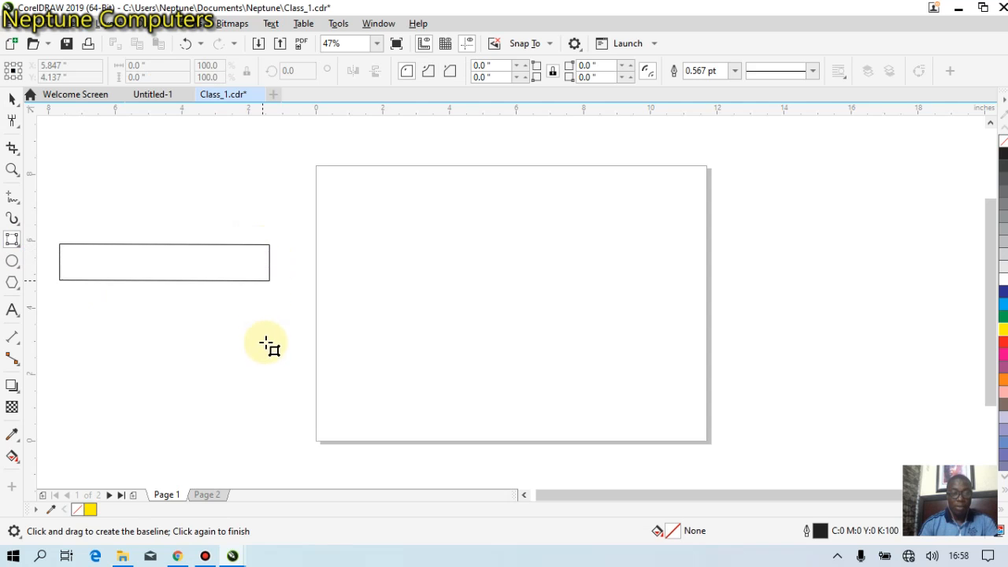
click(270, 410)
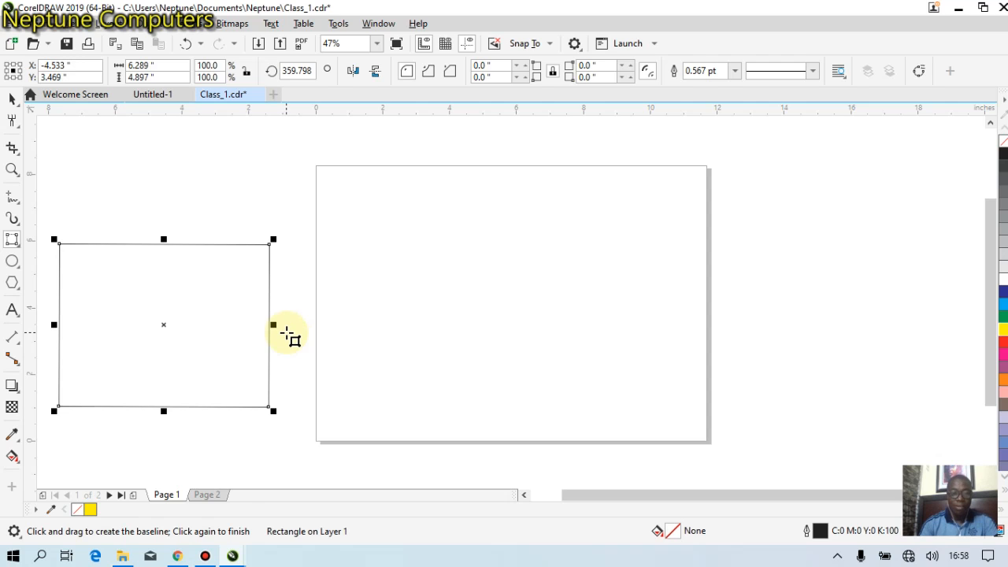
click(12, 99)
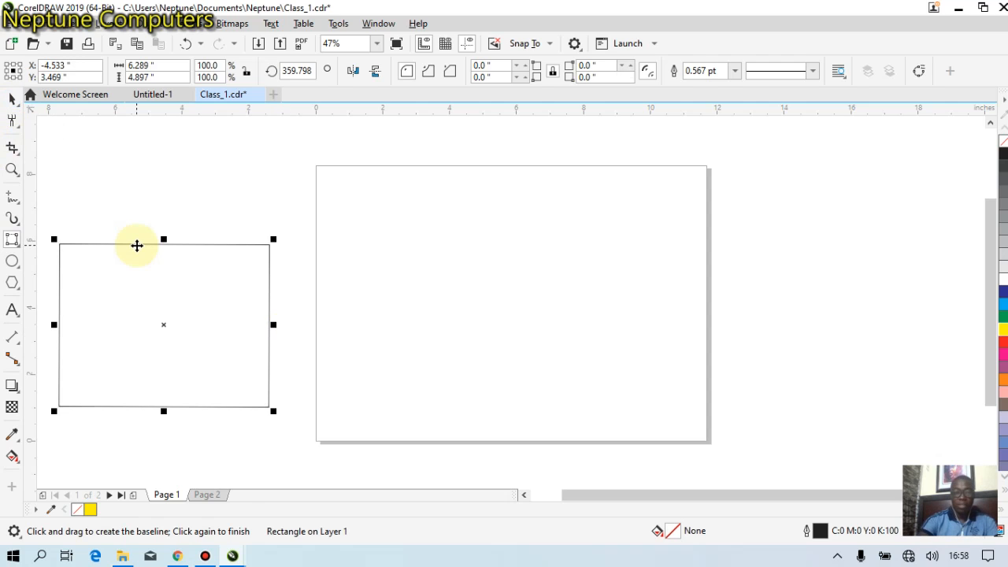
key(Delete)
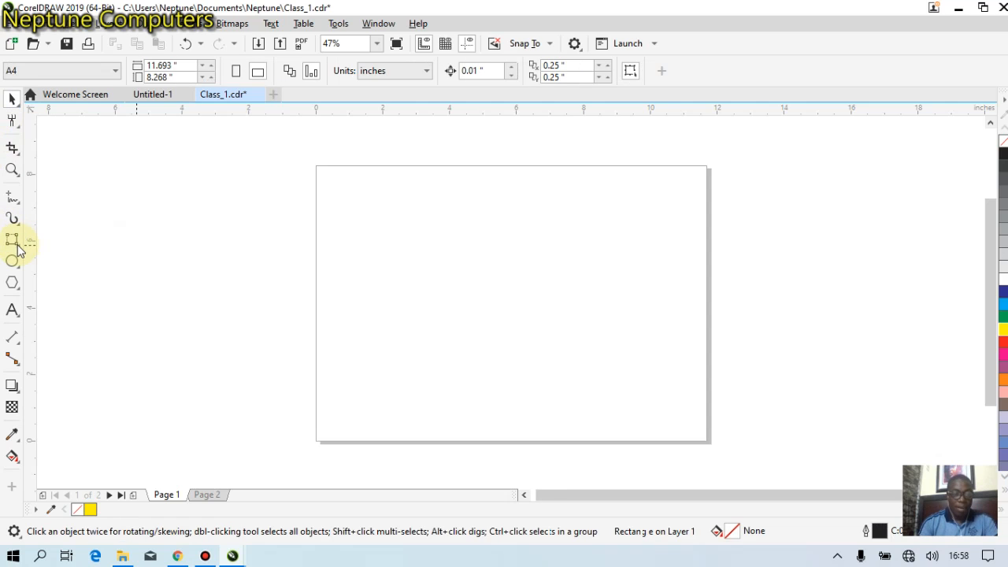
Step: Draw a rectangle about 7.7 by 5.9 inches on the page and move it about 0.7 inches left with the Pick tool
click(17, 244)
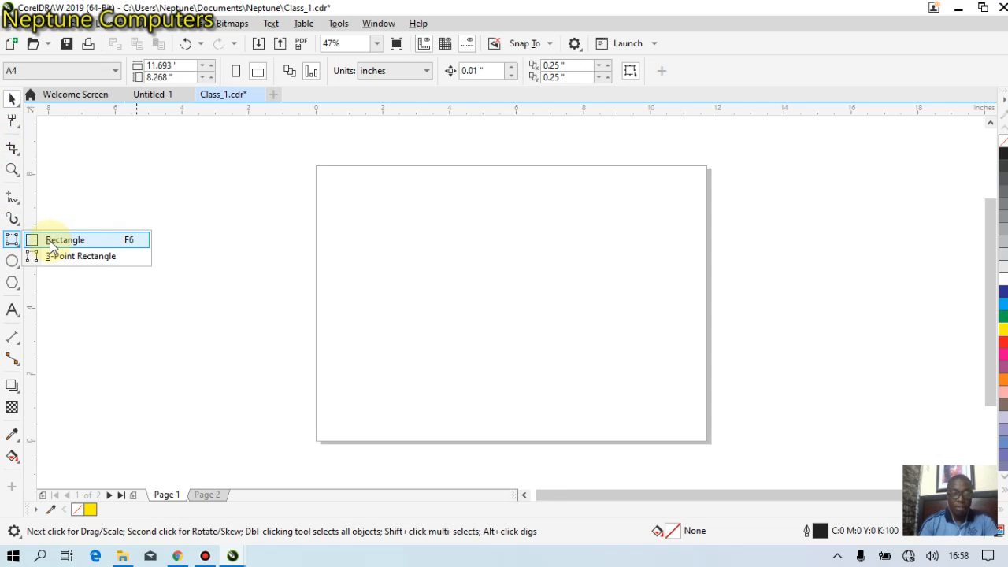
click(52, 245)
drag(389, 194, 612, 304)
drag(627, 384, 649, 392)
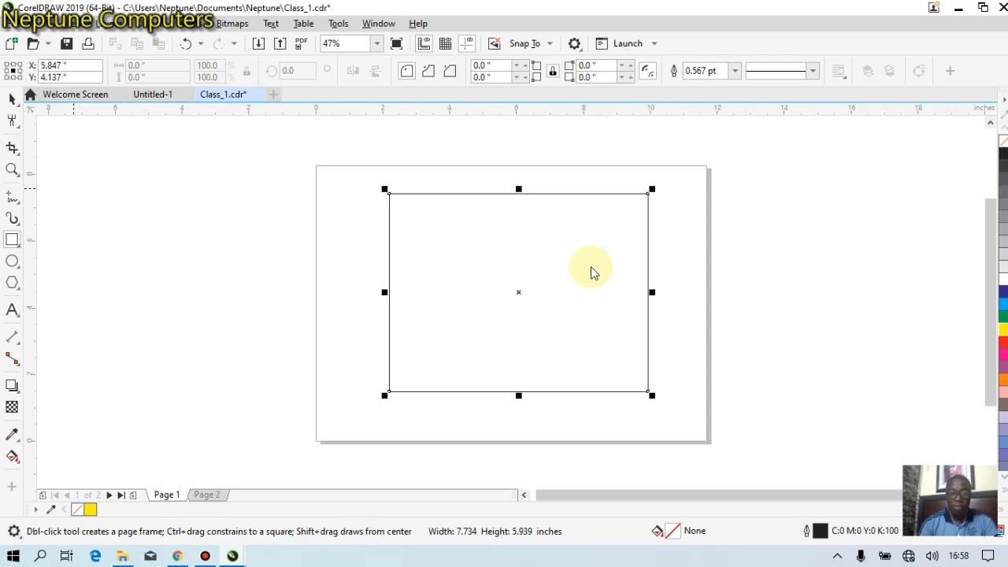
click(18, 104)
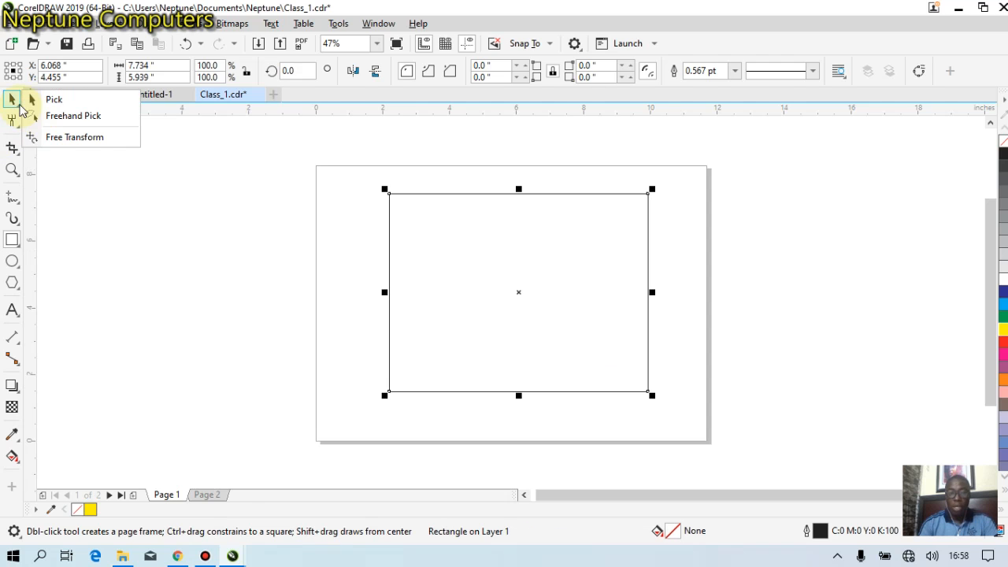
click(43, 100)
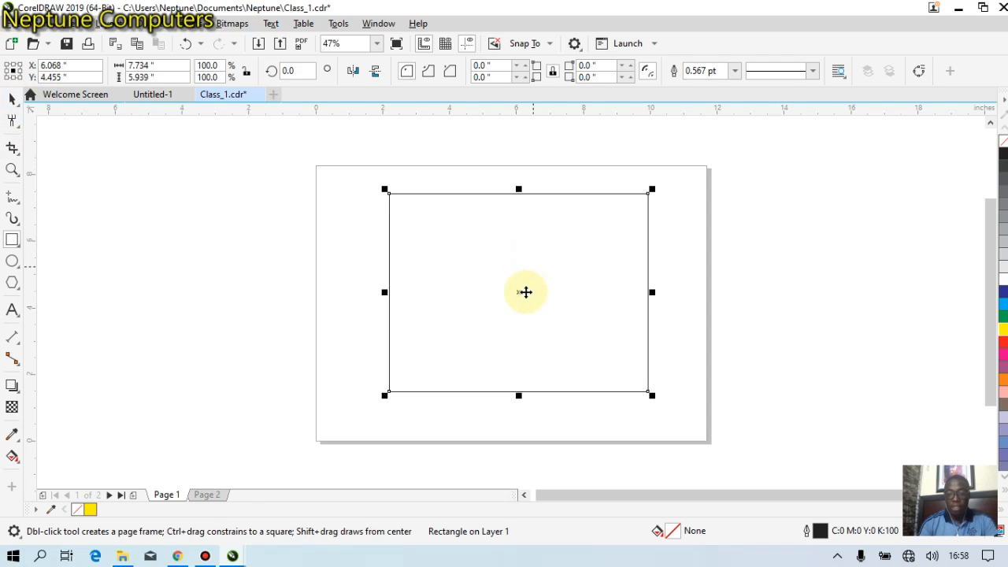
drag(507, 292, 484, 292)
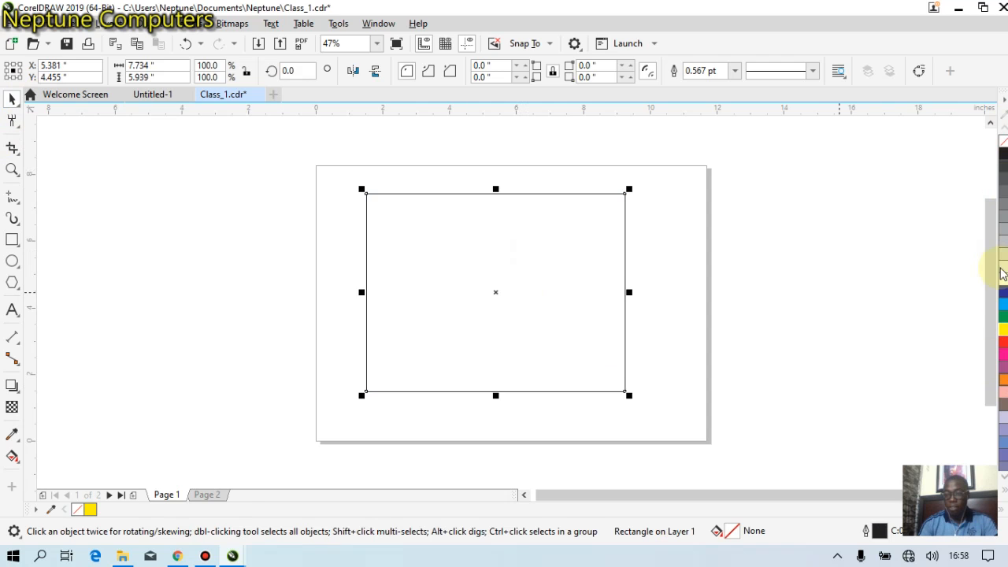
Step: Fill the rectangle with green and scale it down proportionally to about 4.8 by 3.7 inches
click(1004, 317)
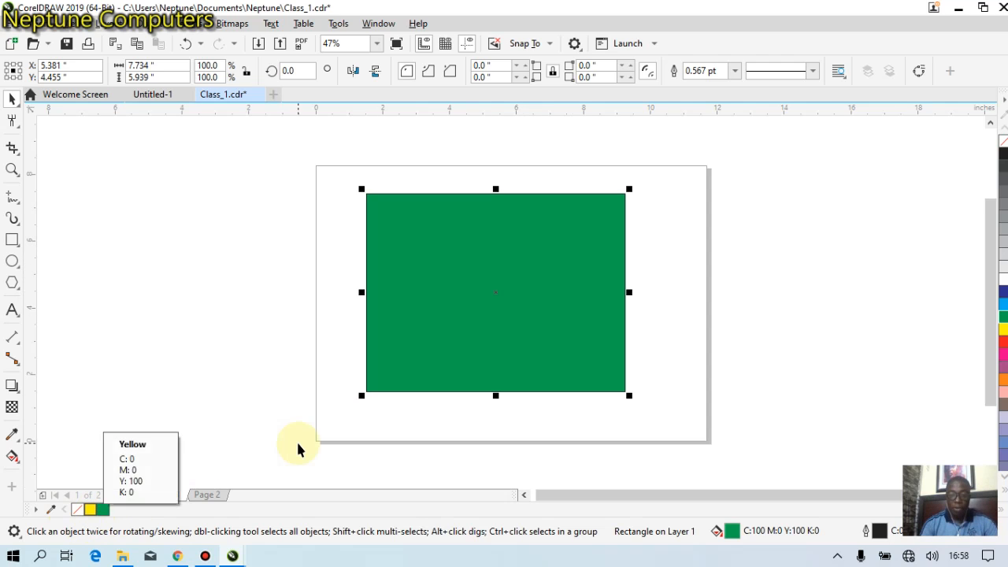
drag(629, 396, 590, 363)
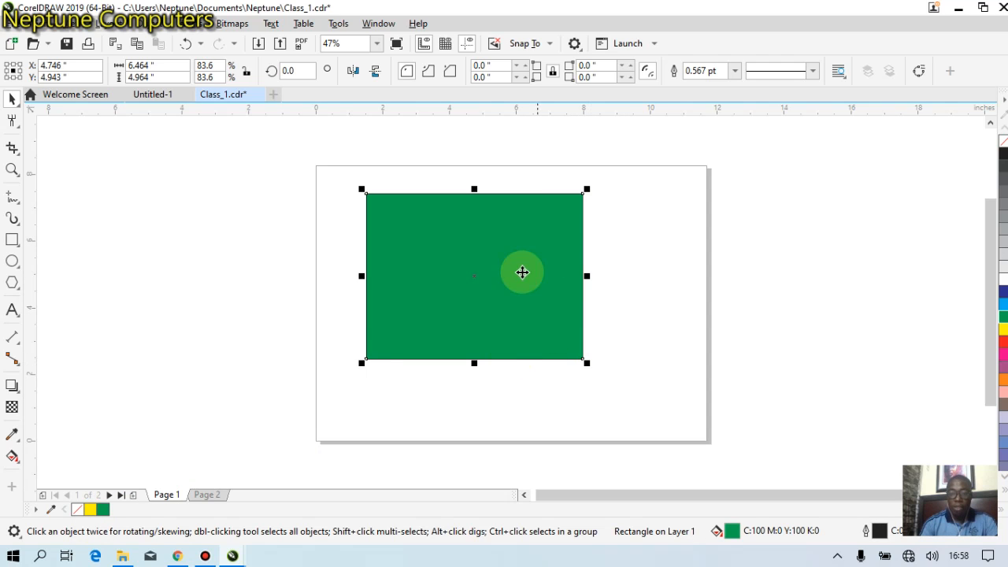
drag(590, 361, 531, 319)
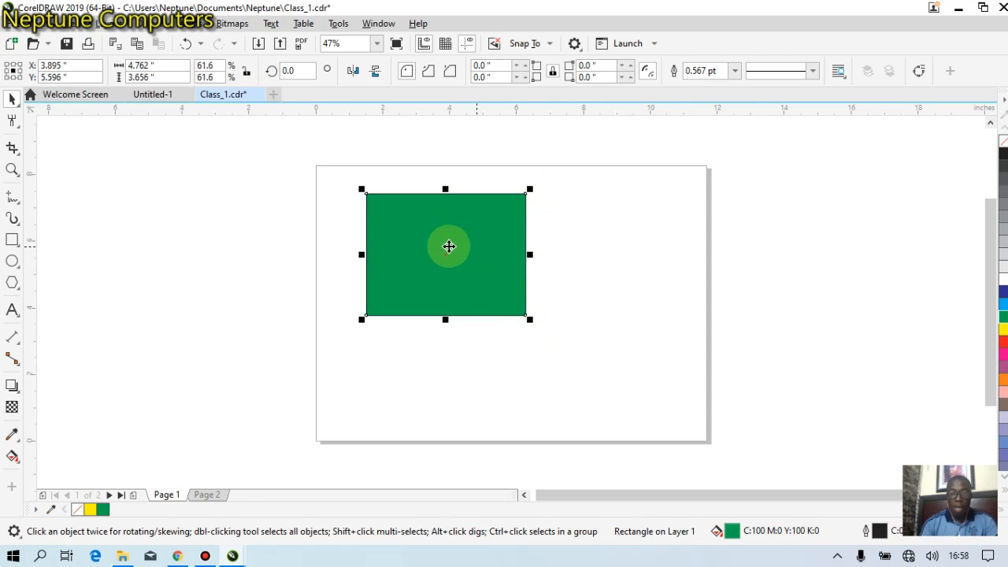
Step: Change the rectangle's fill to magenta (C:0 M:100 Y:0 K:0) from the expanded colour palette
click(1005, 494)
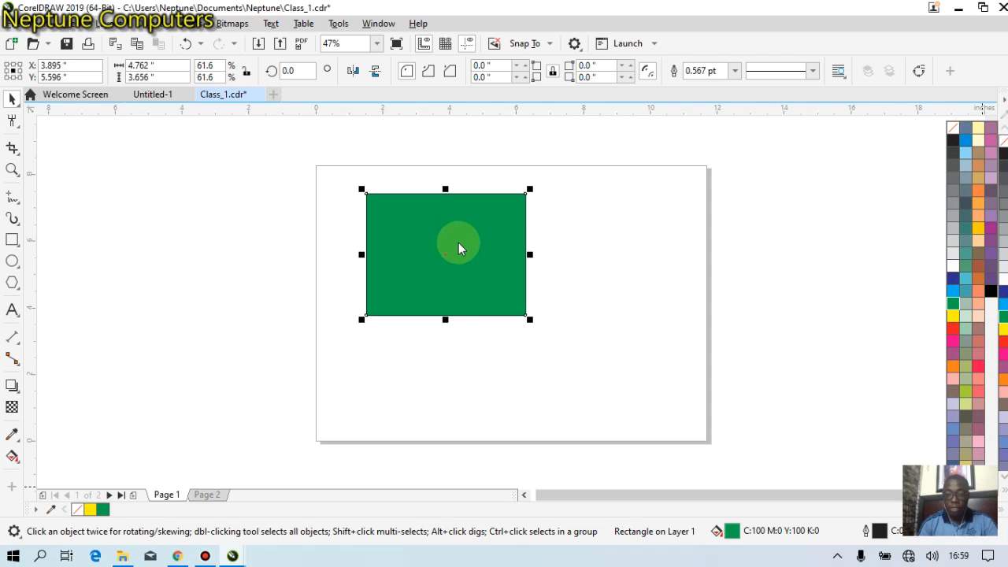
click(953, 341)
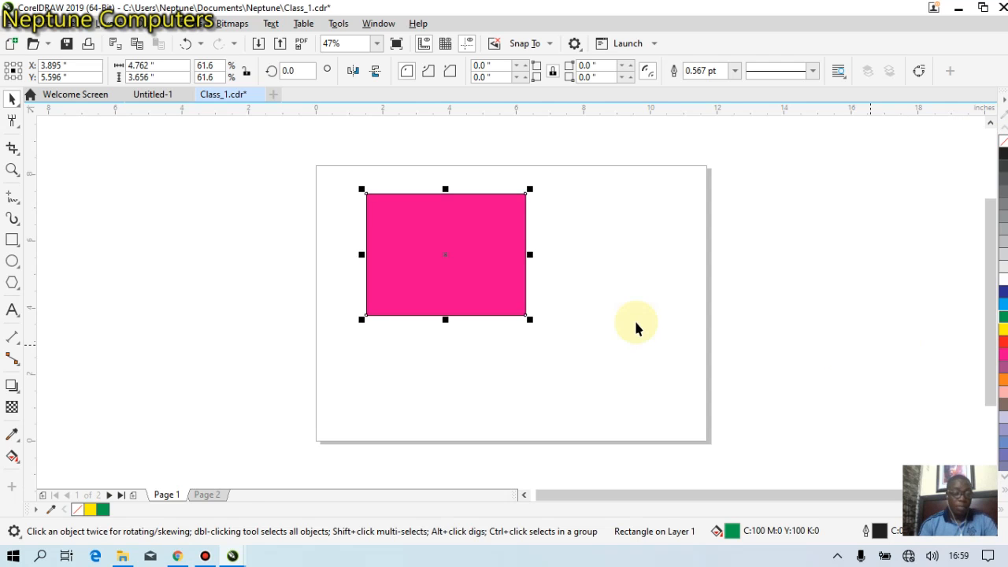
click(479, 272)
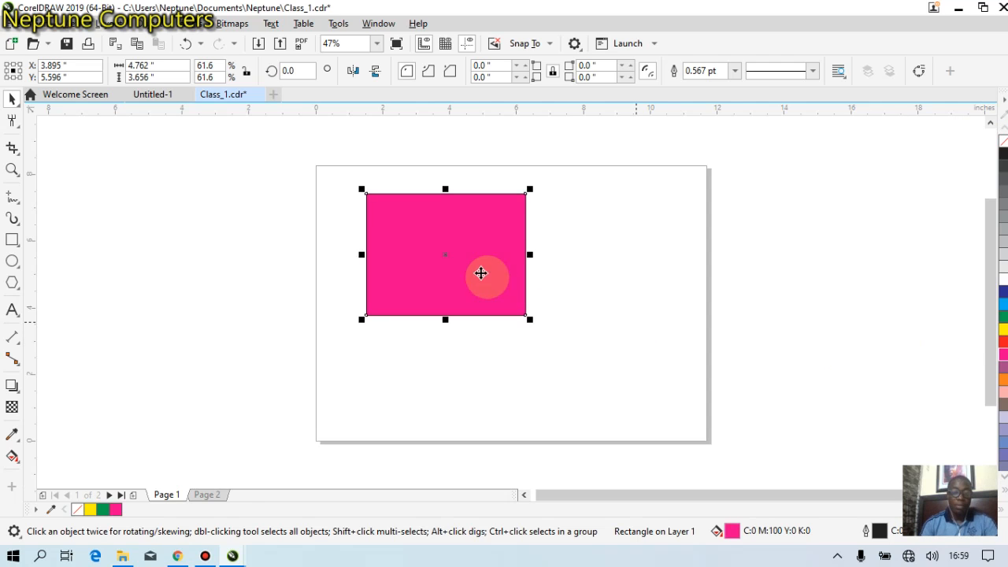
Step: Refill the rectangle with deep yellow (C:0 M:20 Y:100 K:0) and delete it from the page
click(1006, 492)
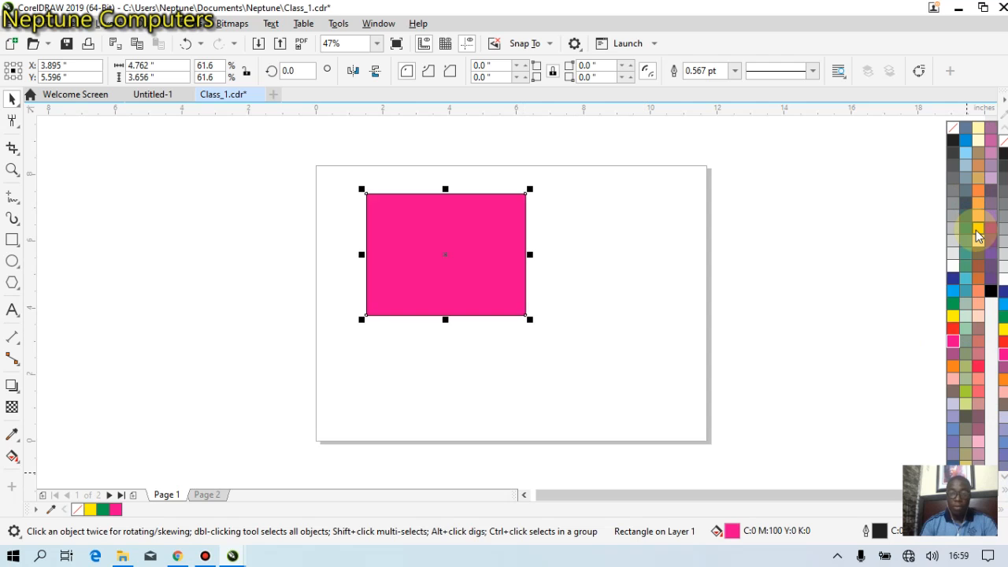
click(975, 233)
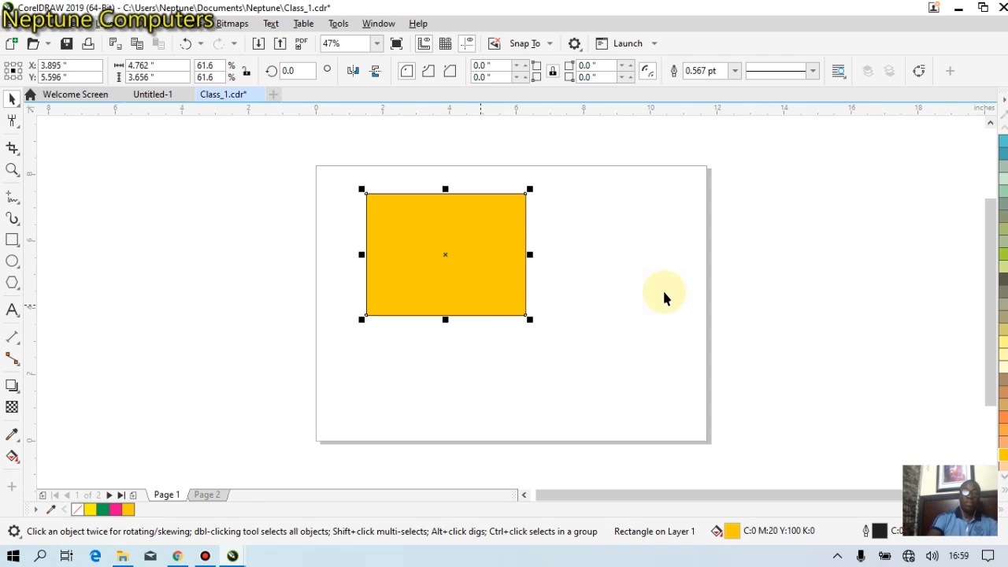
click(747, 266)
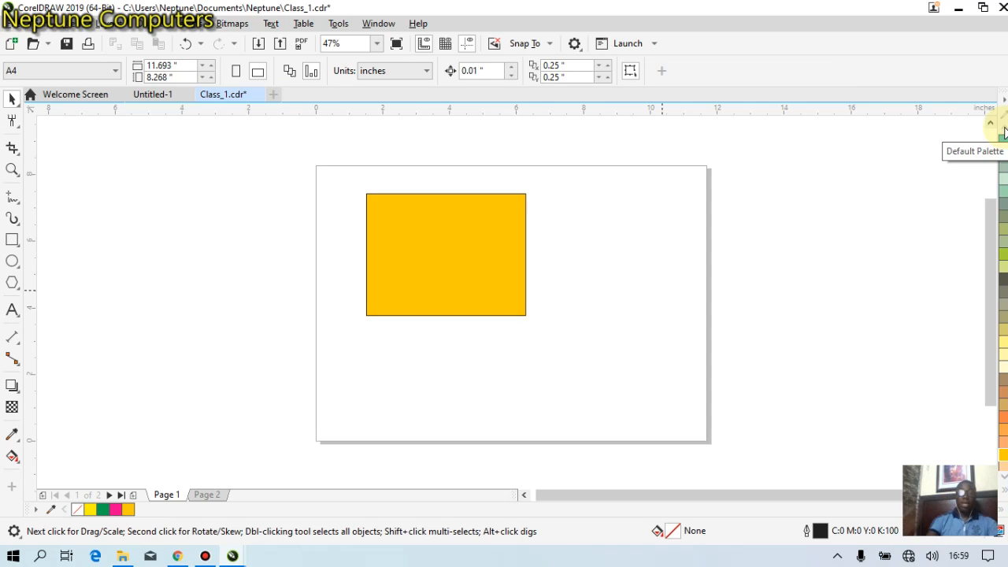
click(470, 245)
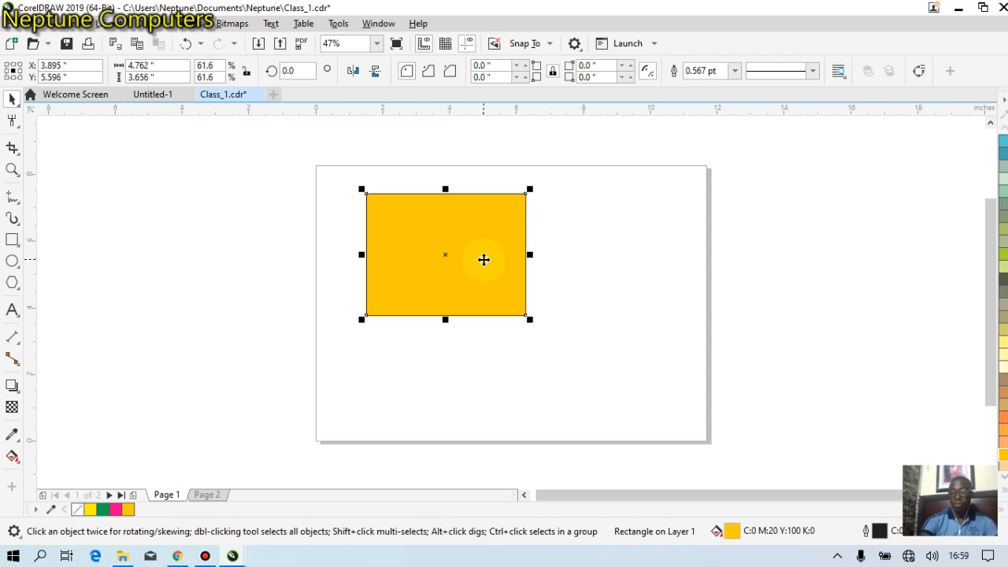
key(Delete)
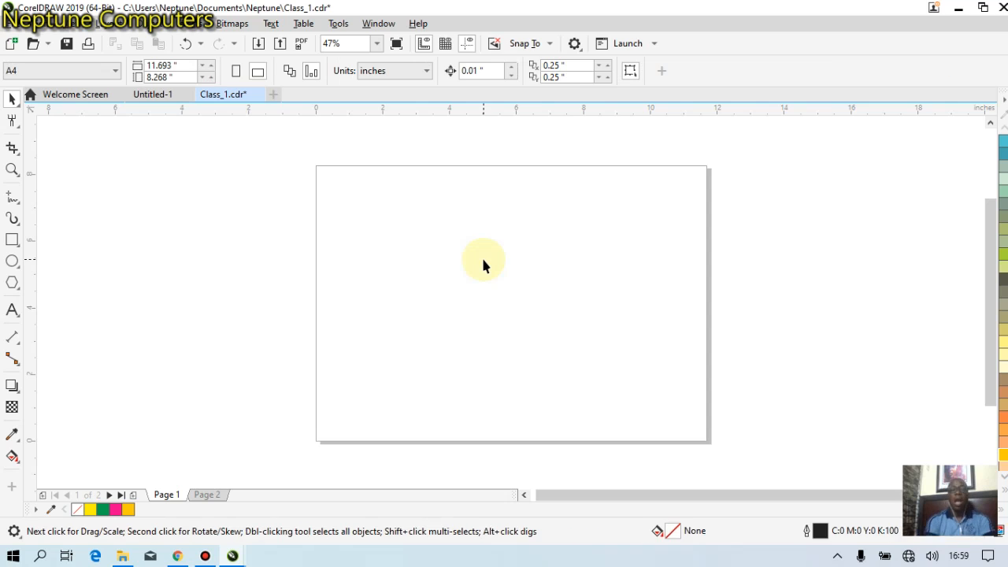
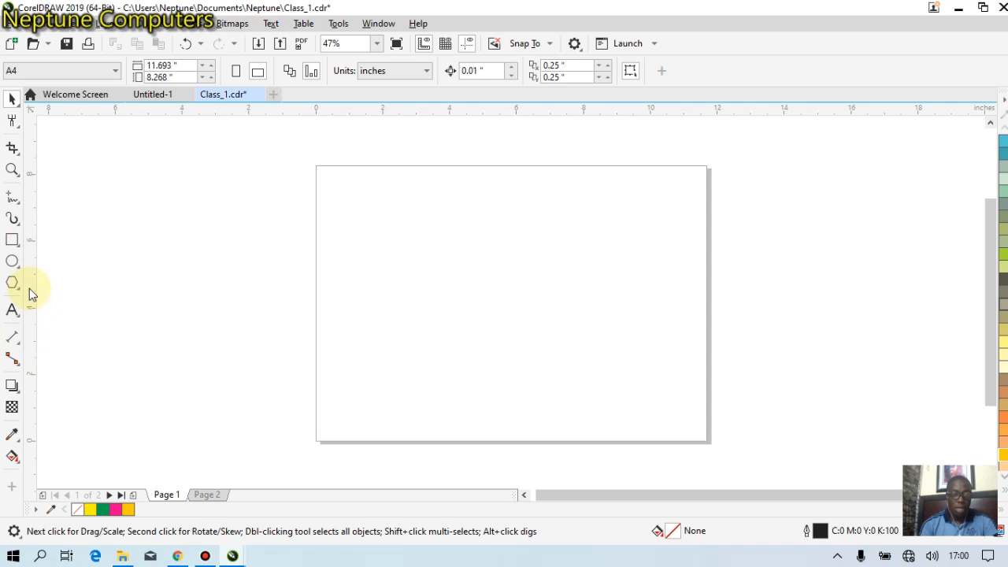
Step: Add a vertical guideline at about 0.27 inches and a horizontal guideline at about 7.87 inches near the page's upper-left corner
drag(29, 289, 282, 293)
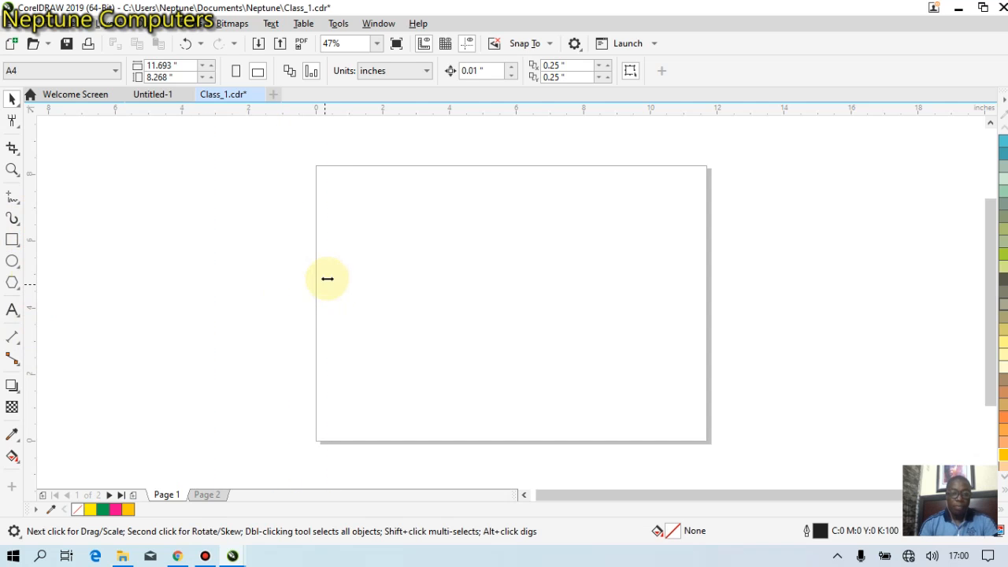
click(331, 272)
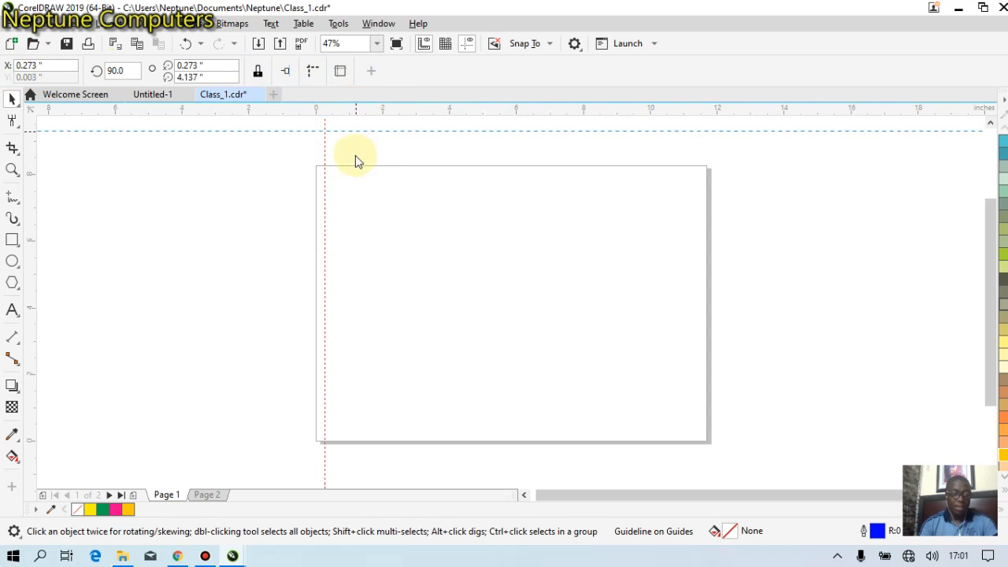
drag(353, 190, 350, 179)
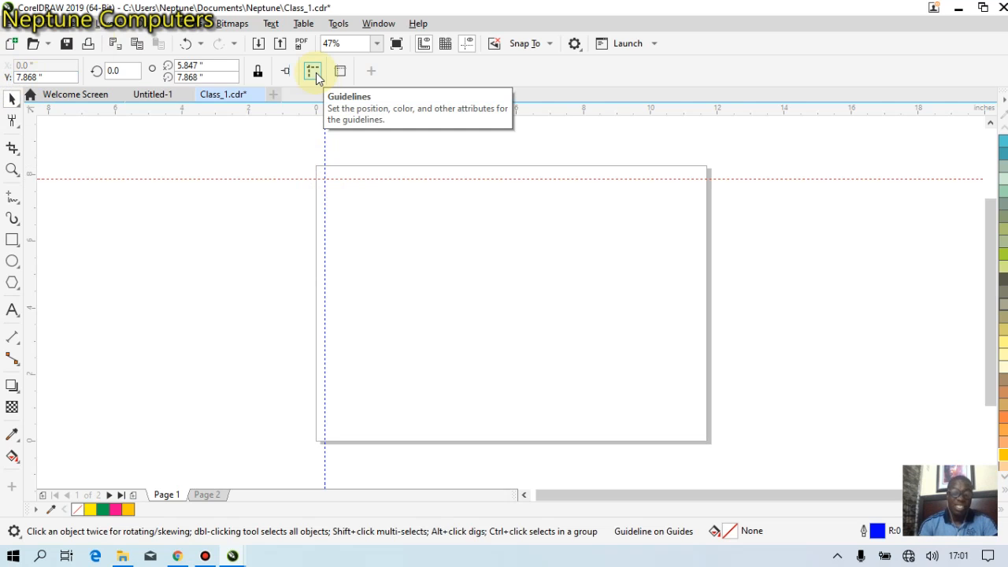
click(285, 141)
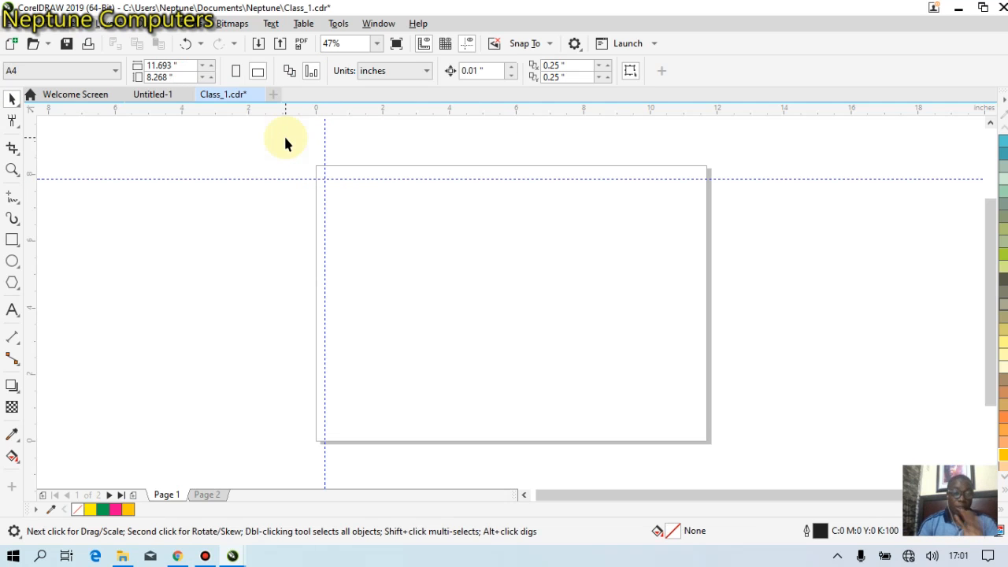
click(353, 178)
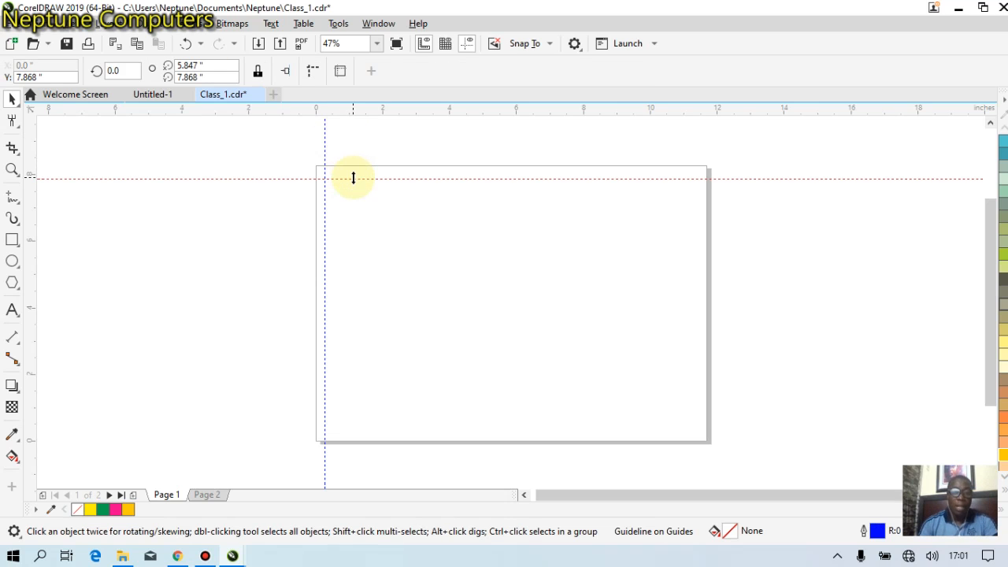
Step: Add vertical guidelines at about 3.29 and 6.79 inches and one near the page's right edge
drag(33, 220, 242, 227)
drag(352, 226, 534, 238)
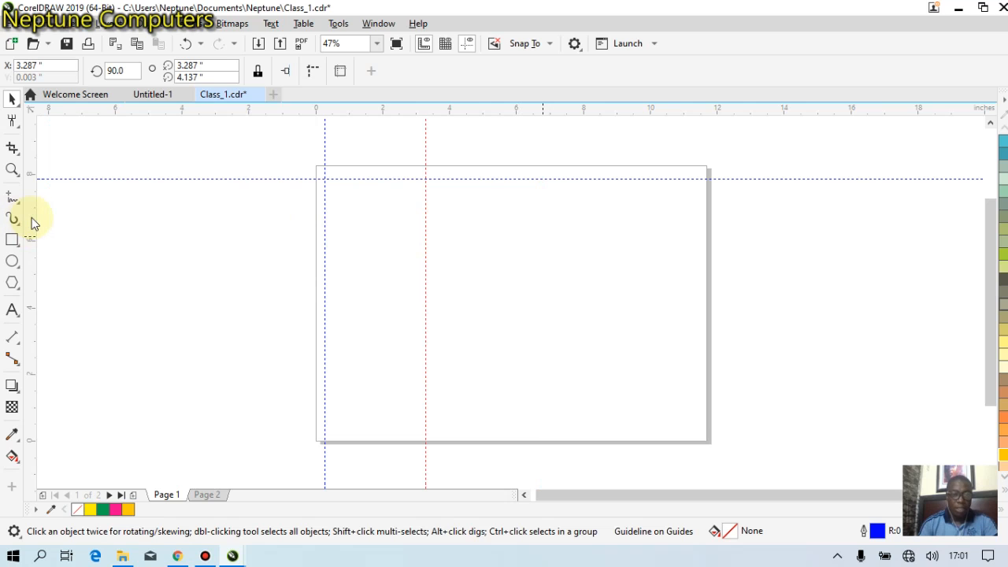
drag(31, 219, 620, 235)
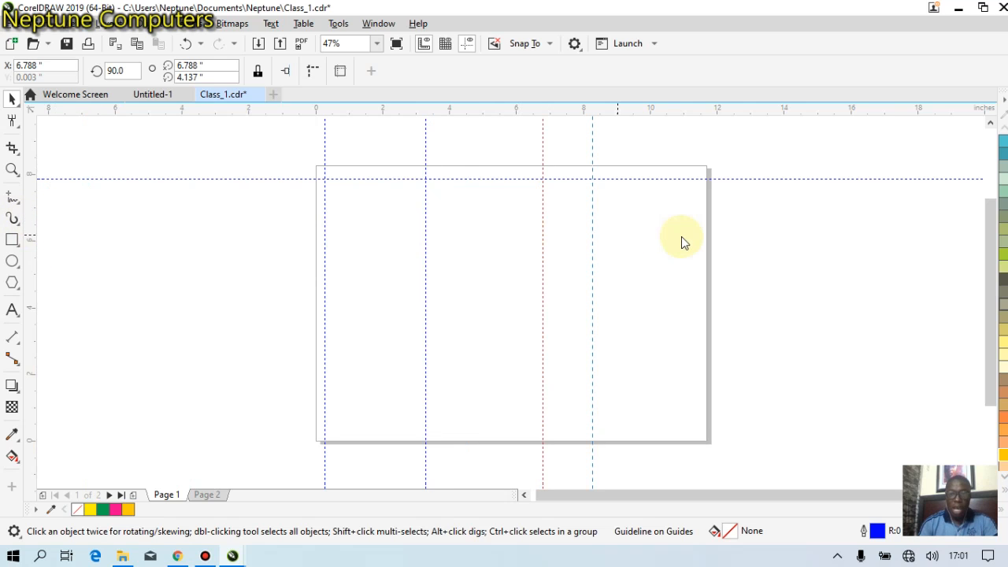
Step: Add horizontal guidelines across the page at about 5.12 and 2.42 inches
drag(683, 241, 559, 150)
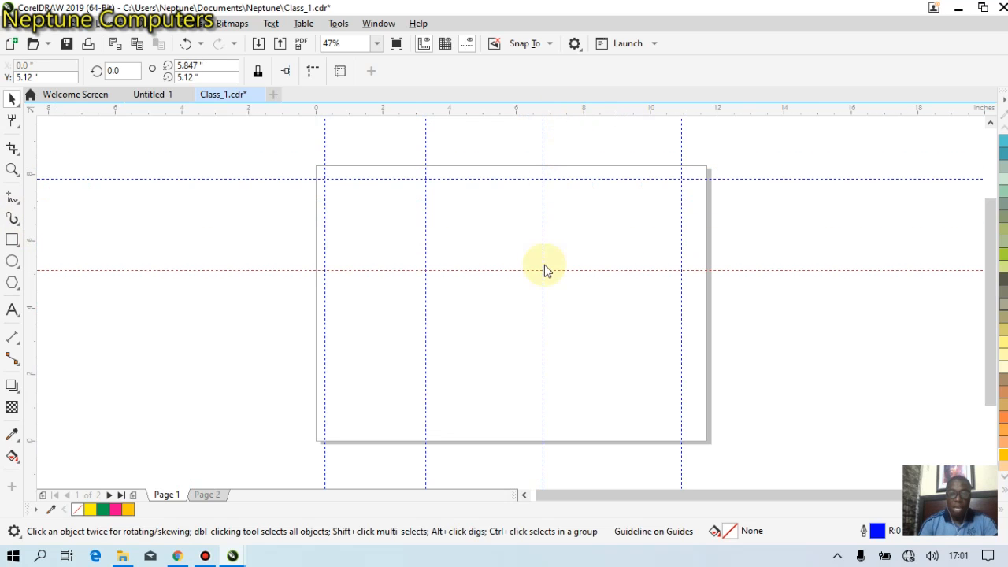
drag(544, 270, 543, 360)
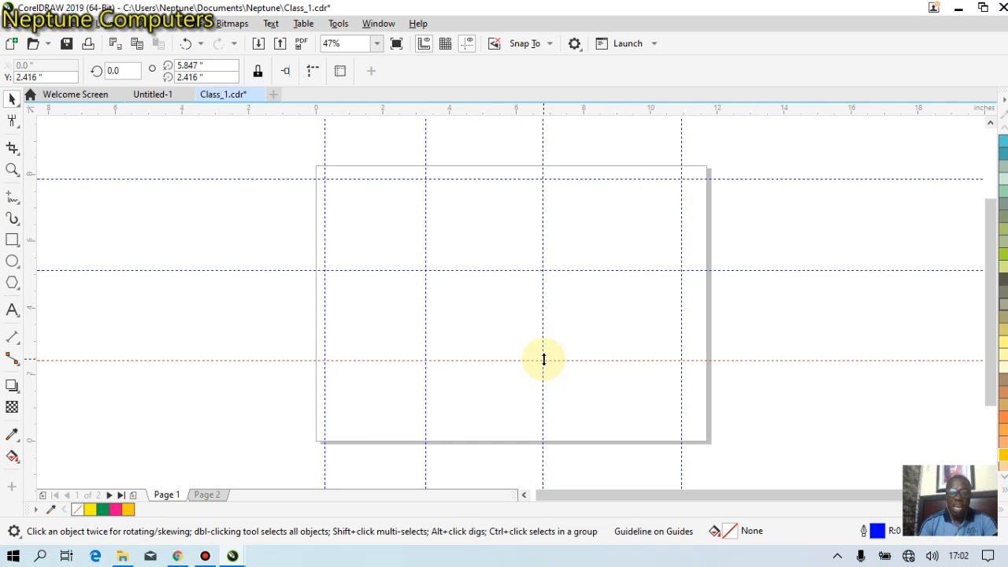
click(741, 386)
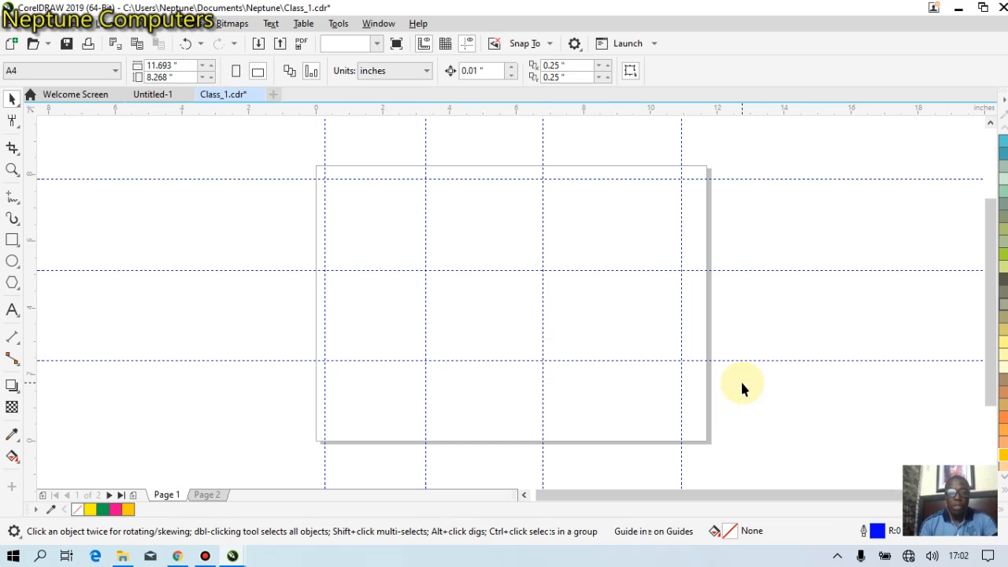
Step: Delete the lowest horizontal guideline on the page
click(620, 361)
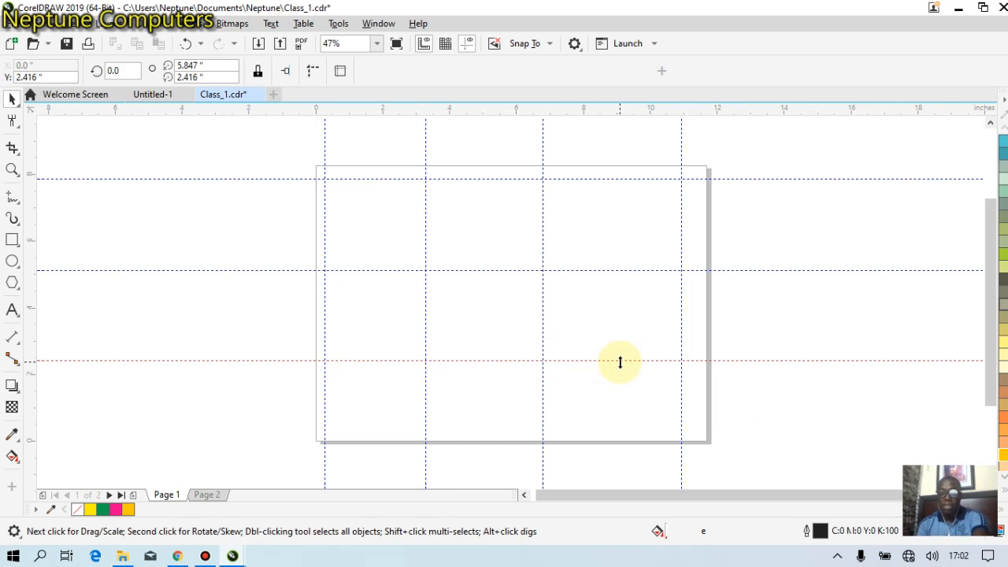
key(Delete)
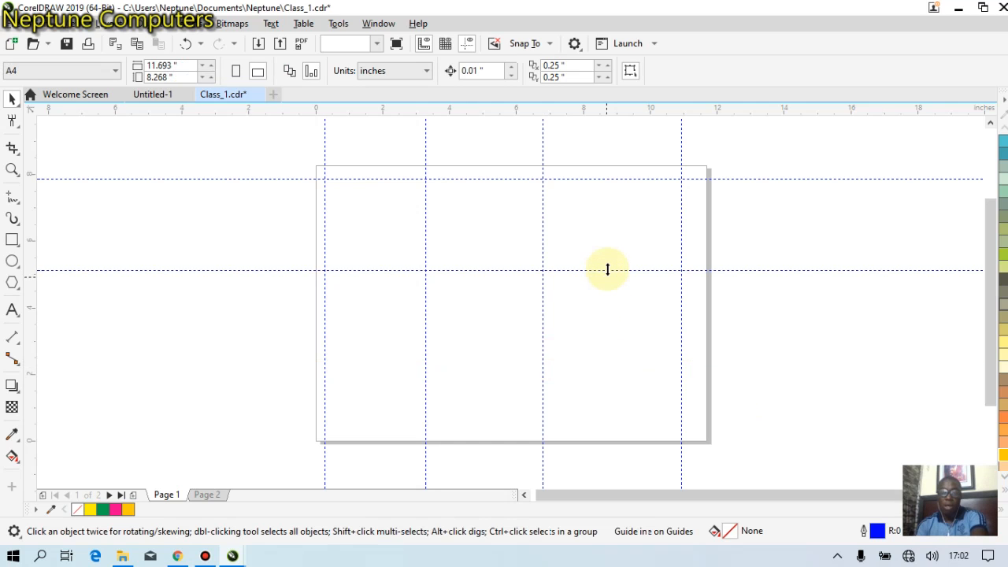
Step: Delete the two remaining horizontal guidelines and all four vertical guidelines so the page has no guidelines
drag(607, 273, 612, 181)
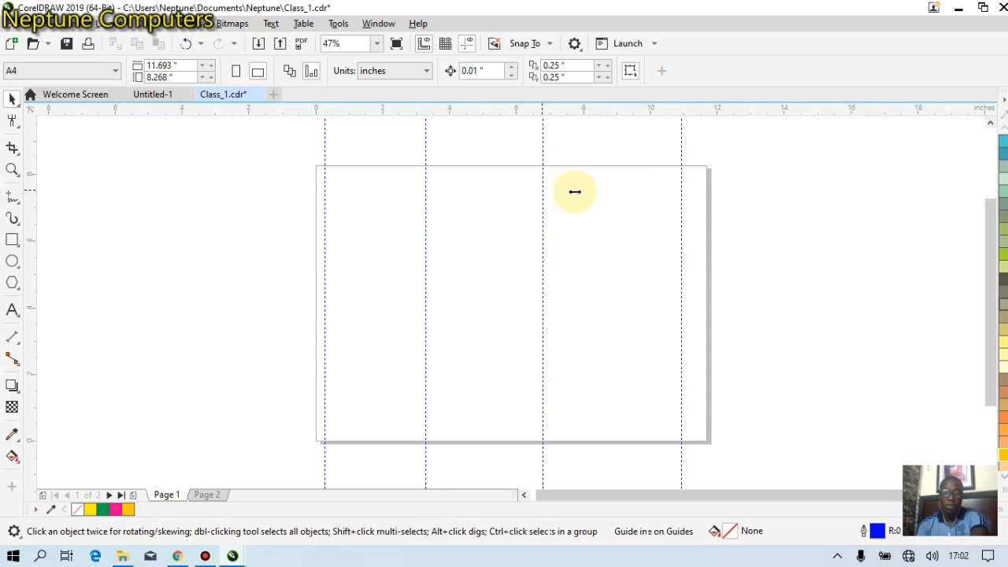
click(682, 201)
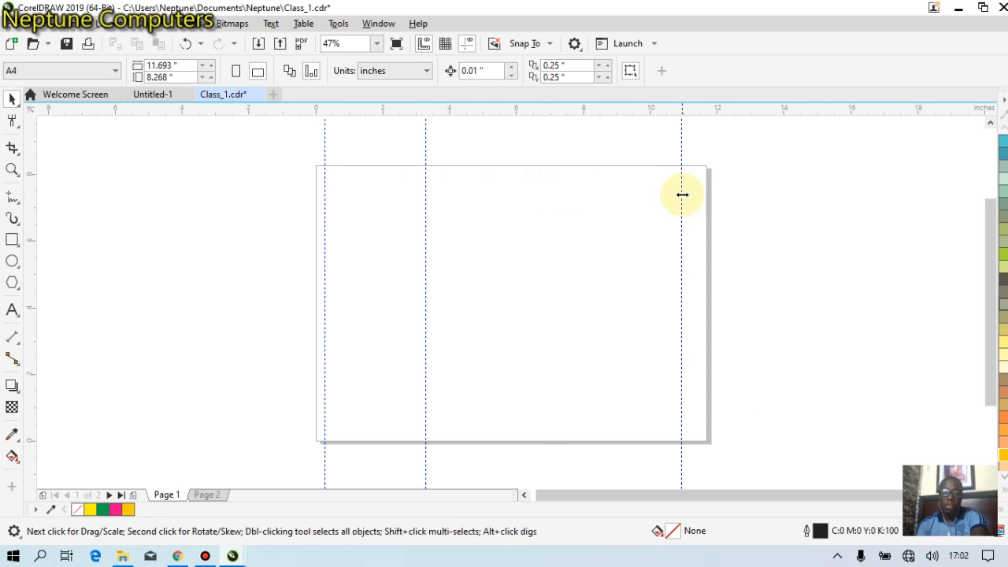
click(325, 206)
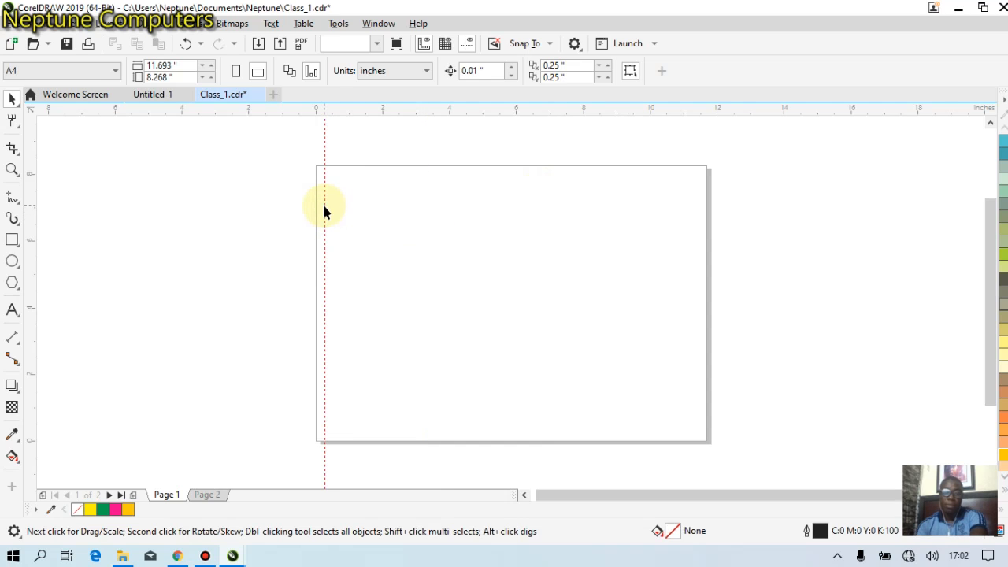
key(Delete)
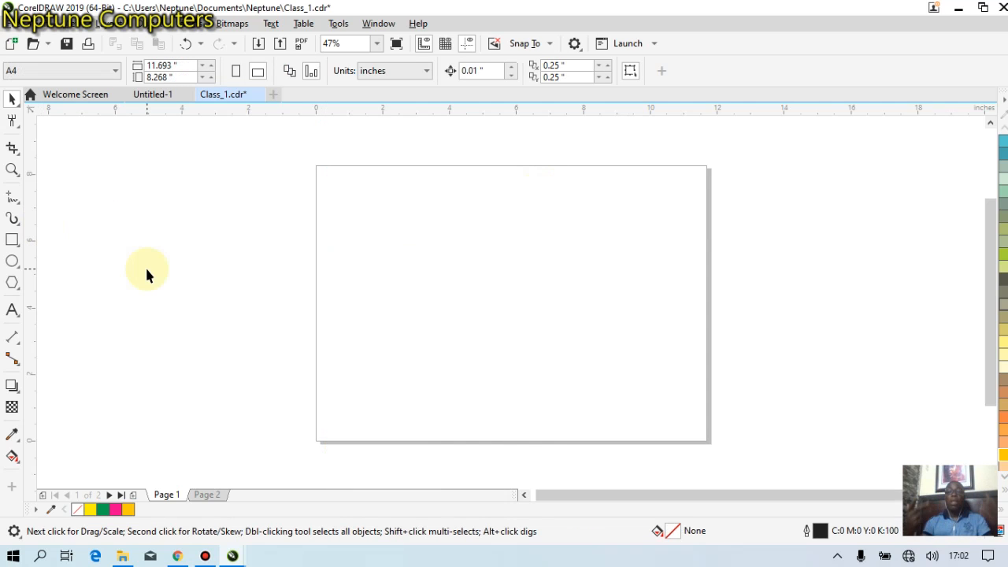
Step: Draw a tall rectangle about 2.19 by 5.10 inches in the left part of the page and select it
click(12, 241)
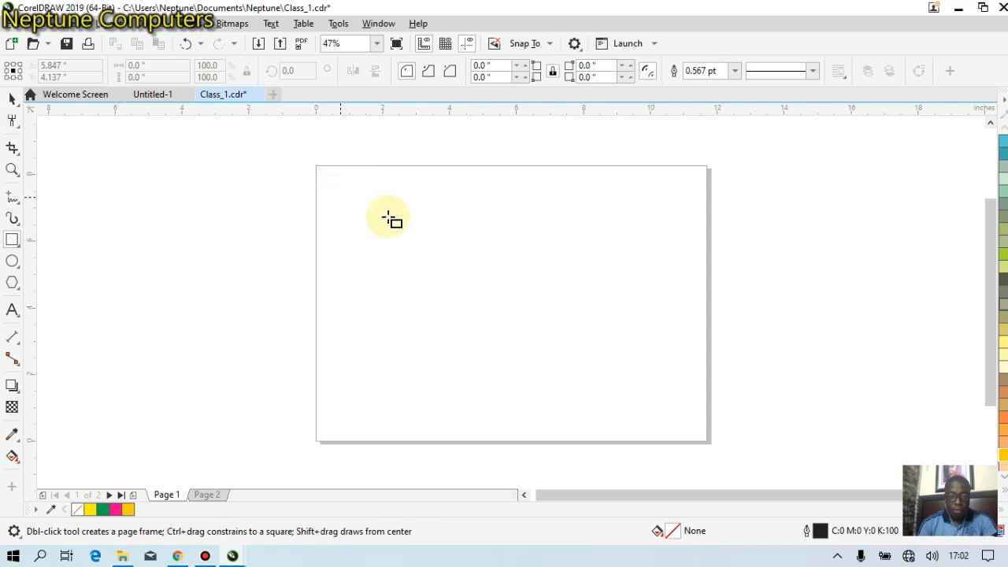
drag(432, 346, 424, 372)
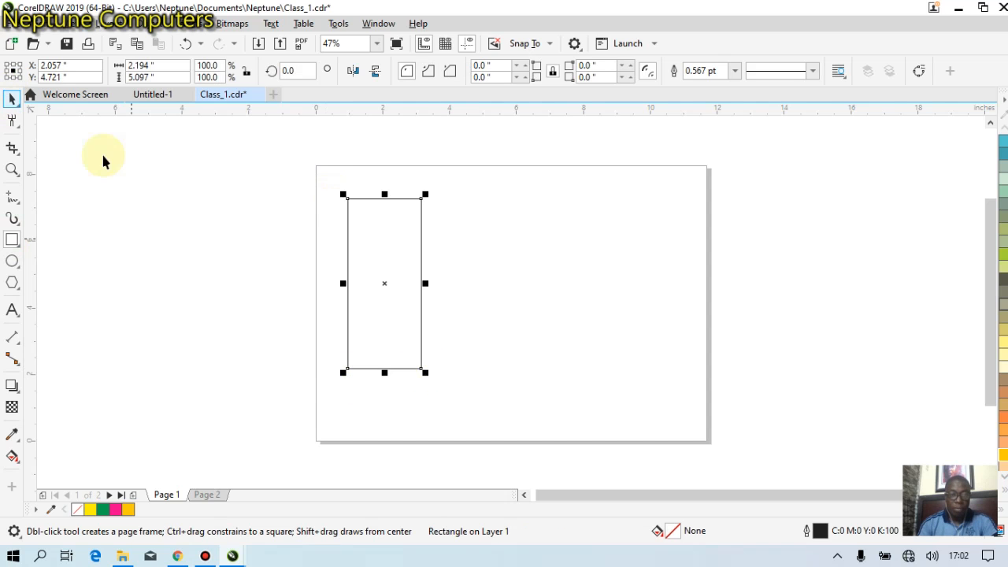
click(121, 182)
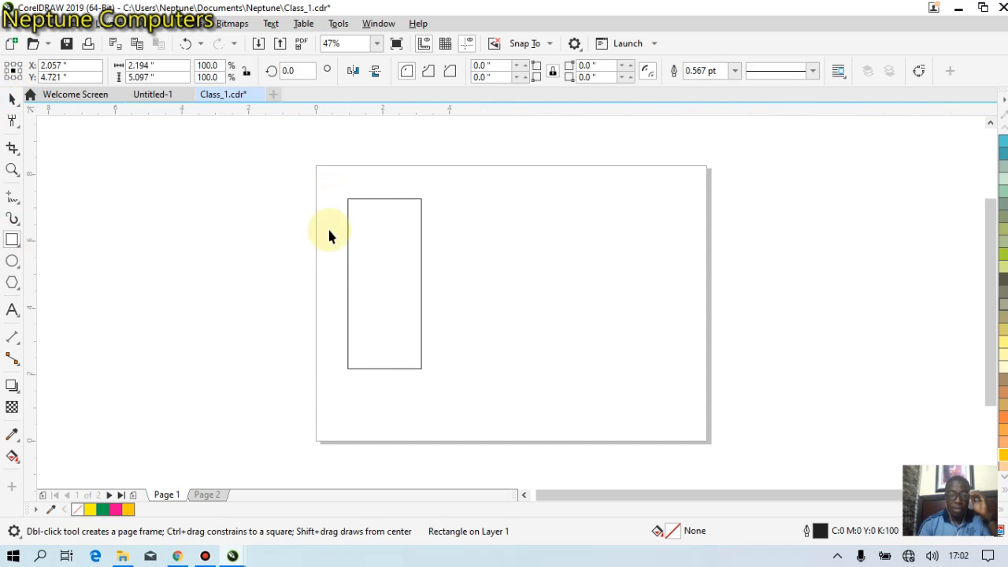
click(365, 256)
key(space)
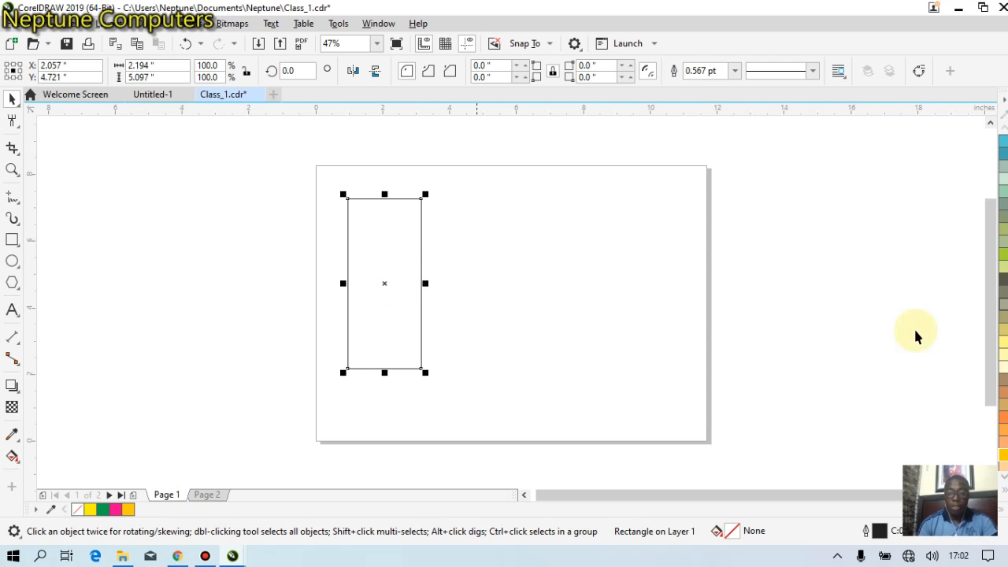
Step: Fill the rectangle with green and remove that fill again
click(1004, 492)
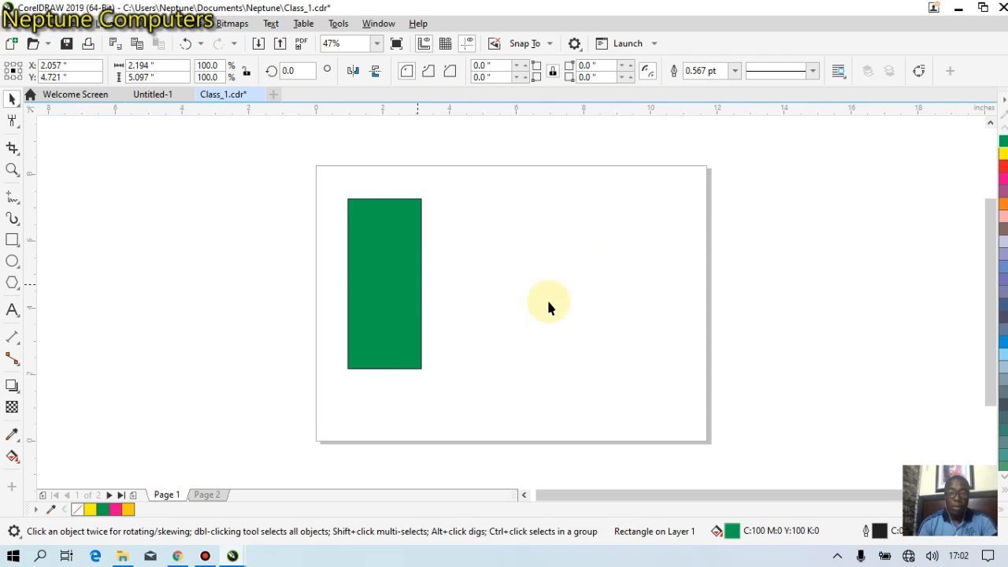
click(589, 276)
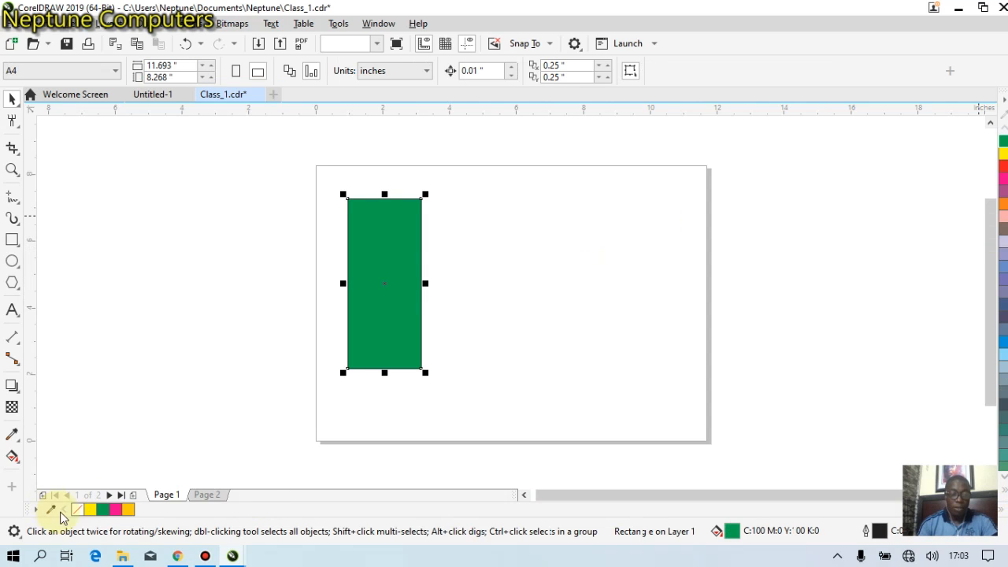
click(387, 343)
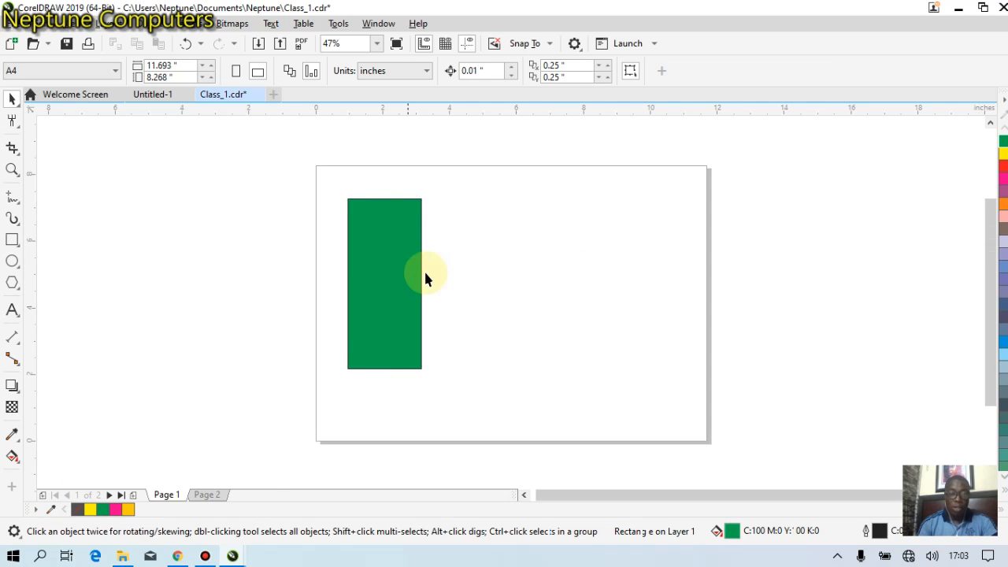
key(ctrl+z)
Step: Copy and paste the rectangle, and move the copy beside the original's right edge, centred at about X 4.27 inches
click(382, 290)
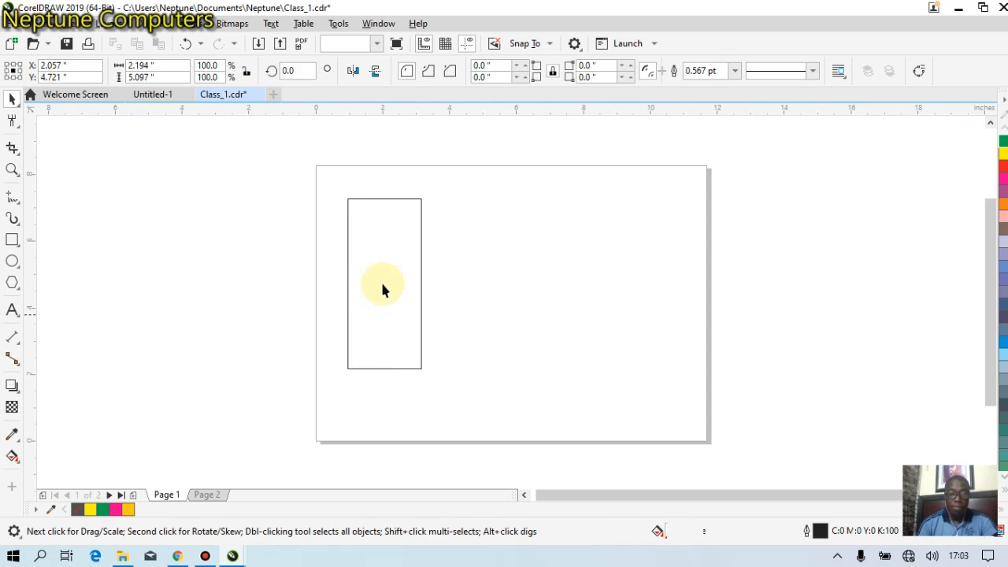
click(410, 285)
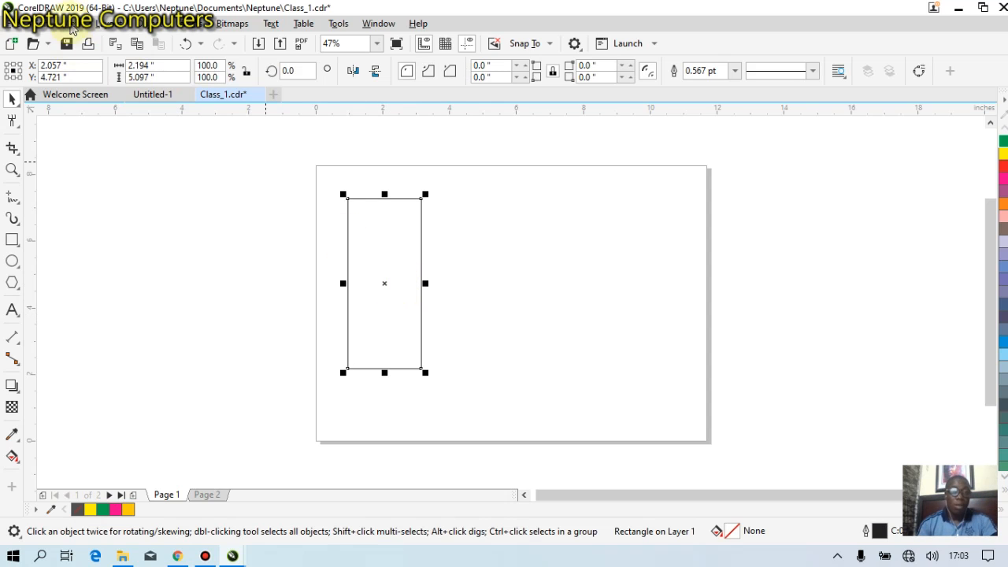
click(47, 26)
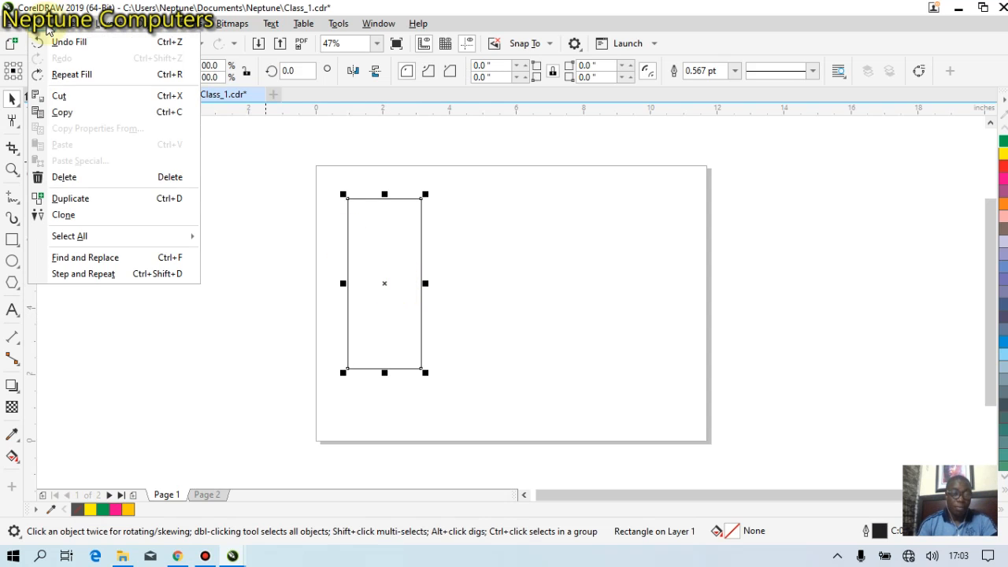
click(61, 113)
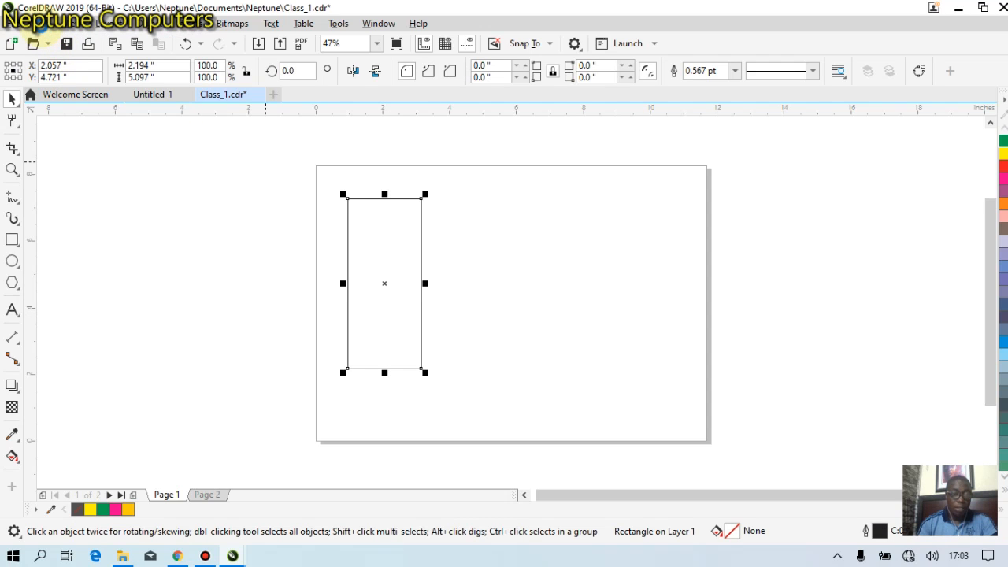
click(46, 28)
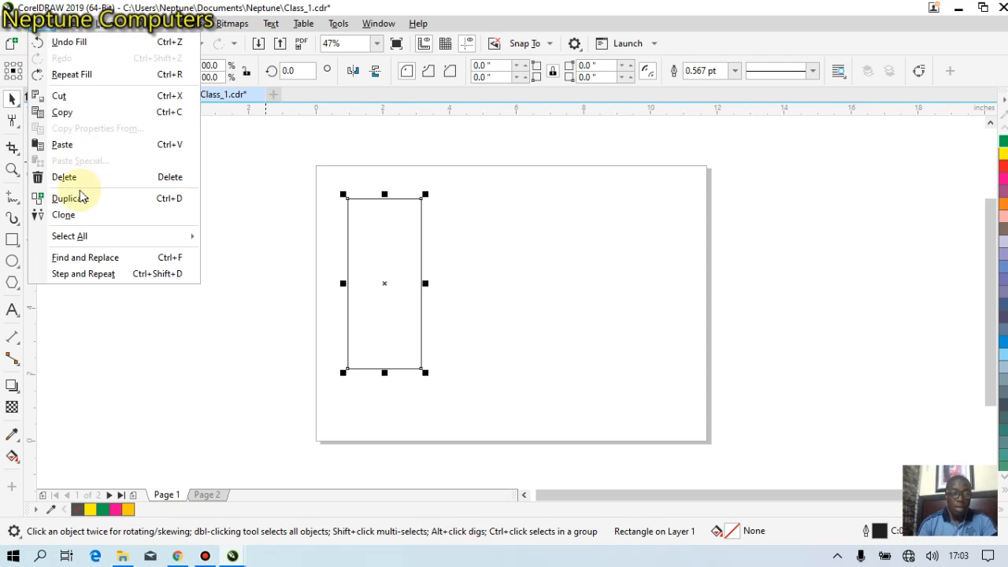
click(71, 147)
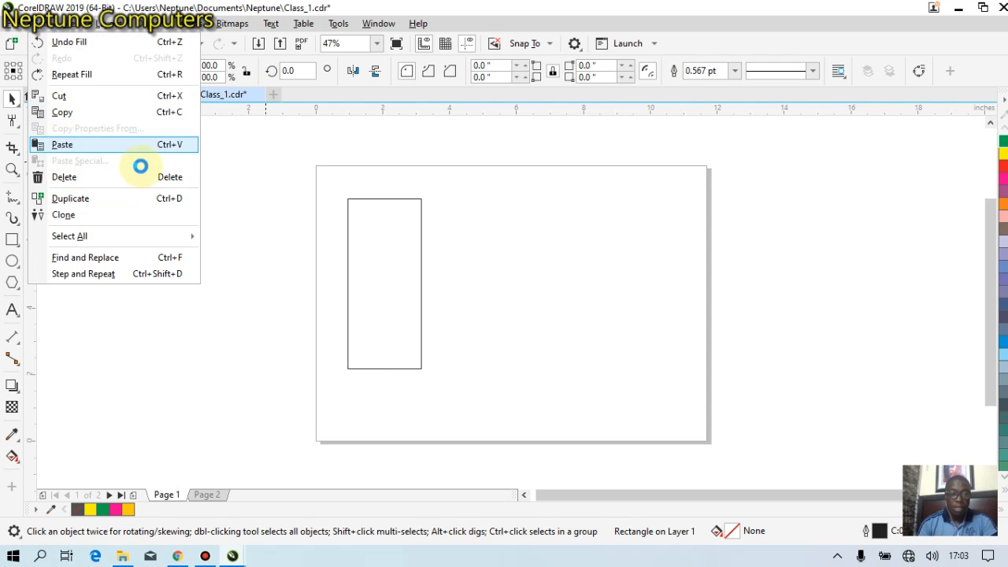
drag(378, 277, 461, 286)
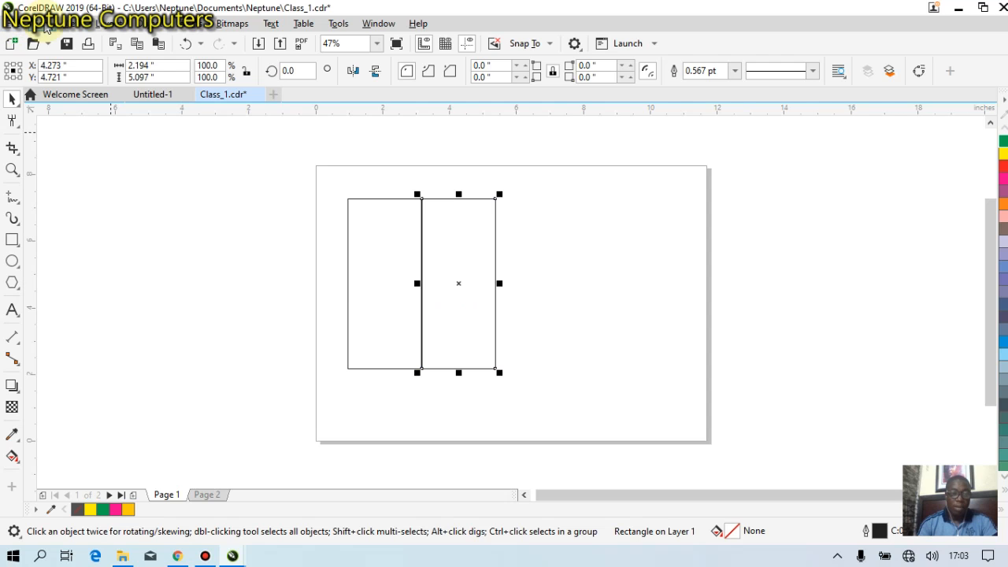
Step: Duplicate the second rectangle and move the duplicate to its right, centred at about X 6.89, Y 4.66 inches
click(45, 26)
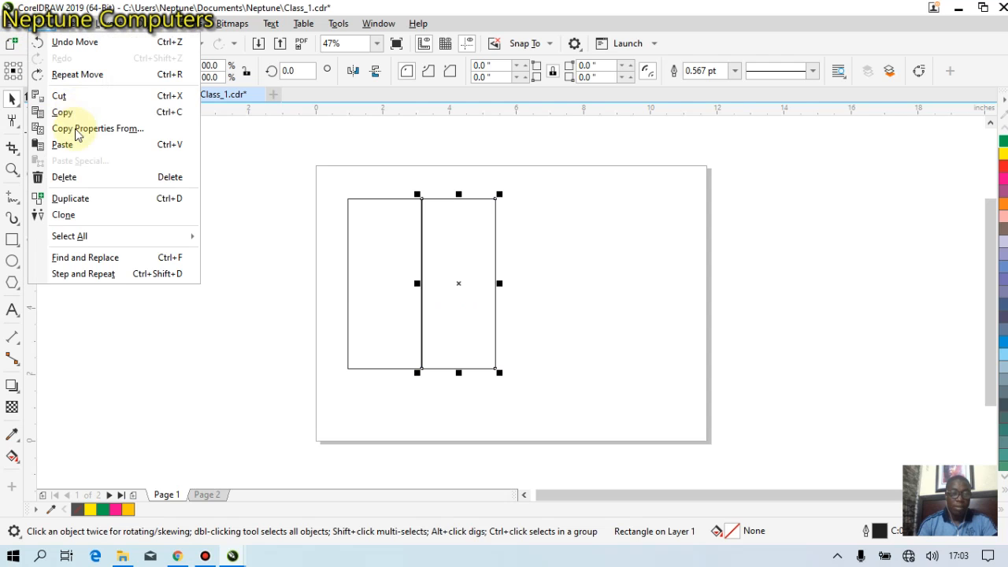
click(79, 203)
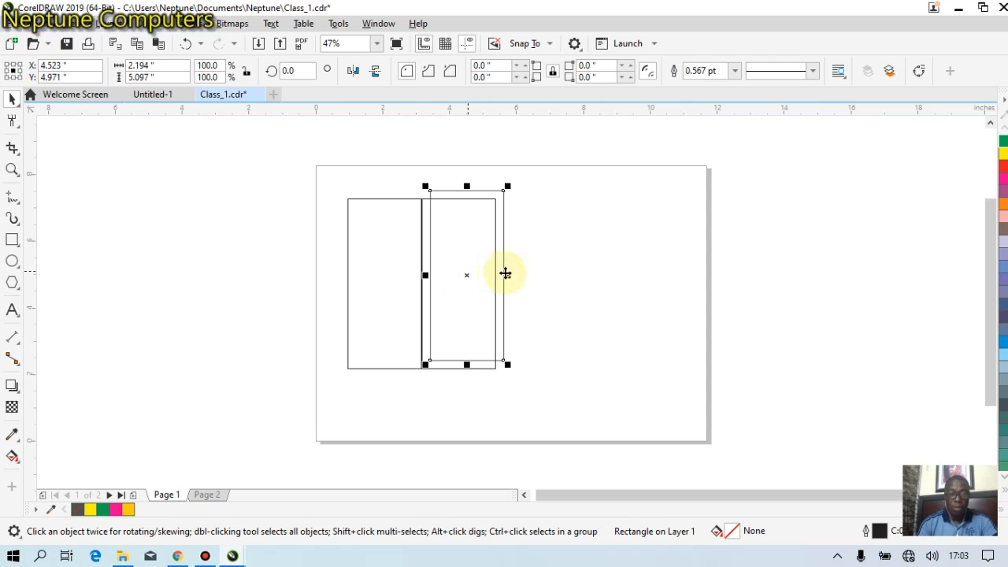
drag(505, 274, 554, 283)
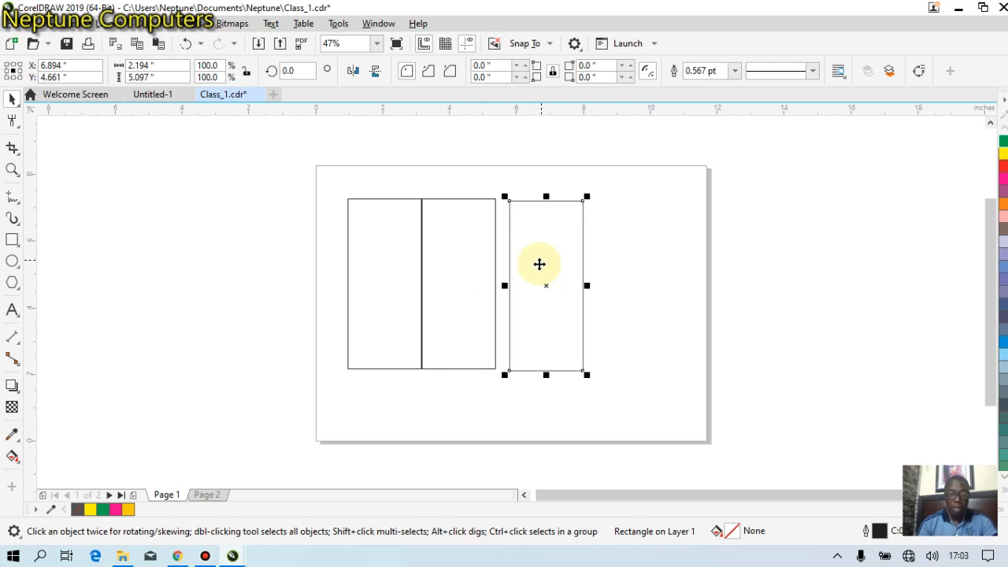
Step: Move the third rectangle against the right edge of the second one, at about X 6.47 inches
scroll(540, 264, up, 3)
scroll(539, 264, down, 2)
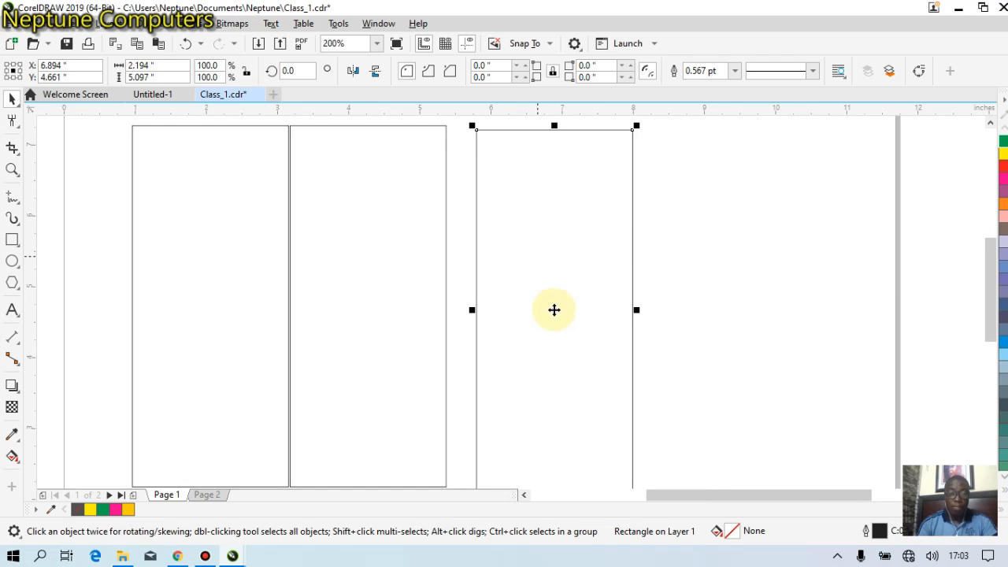
drag(554, 310, 528, 312)
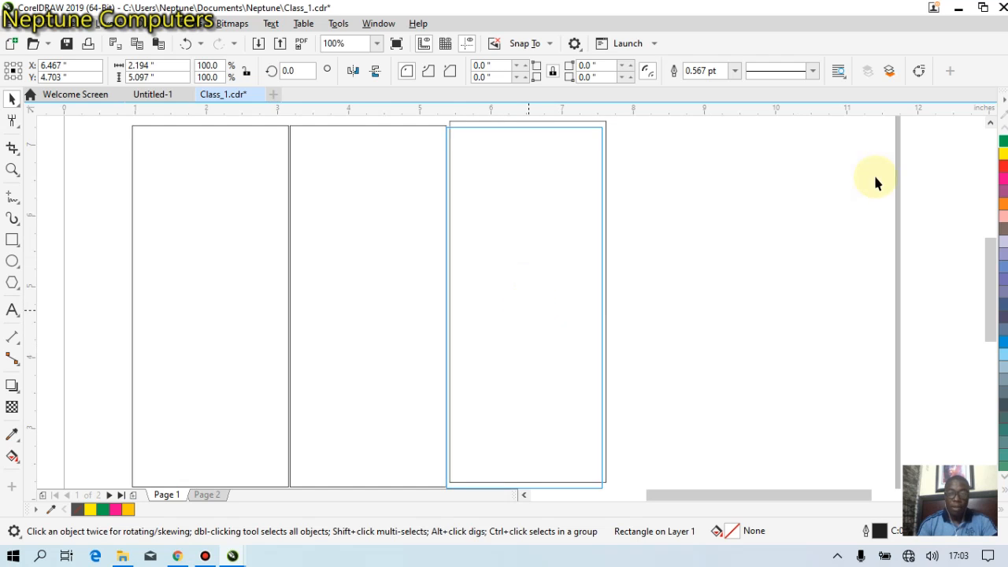
Step: Align the third rectangle's top edge with the top of the second one, at about Y 4.72 inches
click(991, 125)
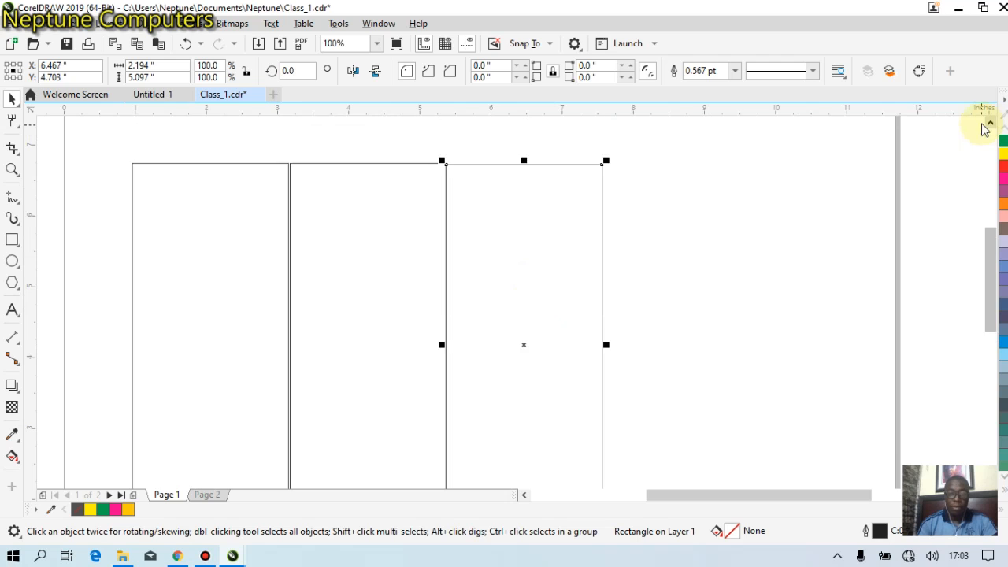
click(991, 124)
scroll(399, 191, up, 1)
scroll(426, 200, up, 1)
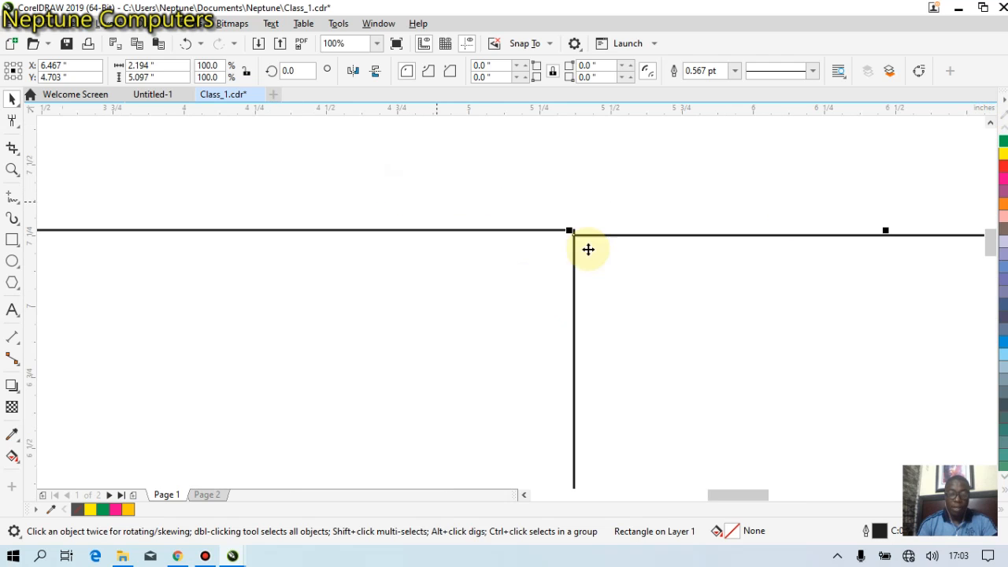
scroll(596, 225, up, 2)
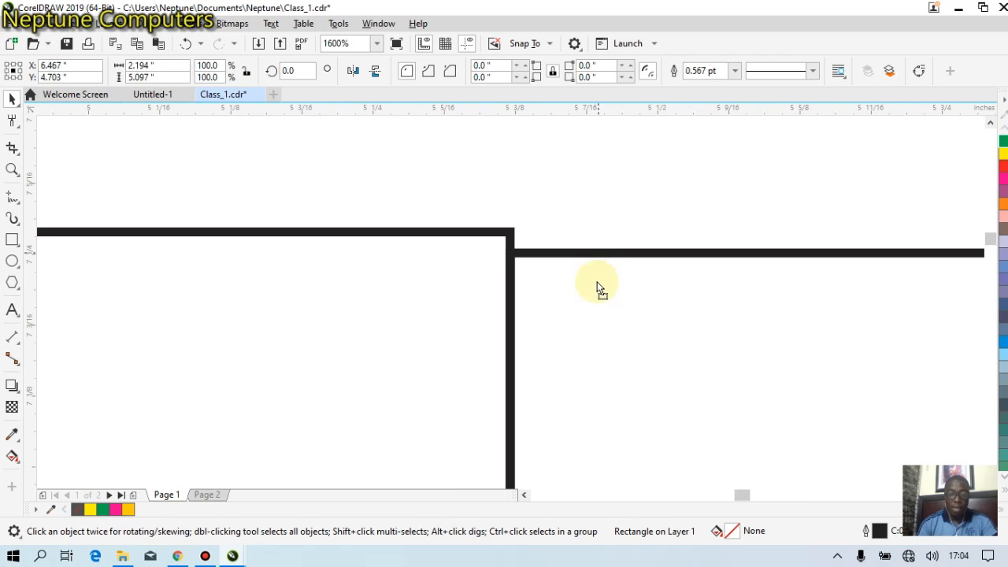
drag(599, 290, 597, 281)
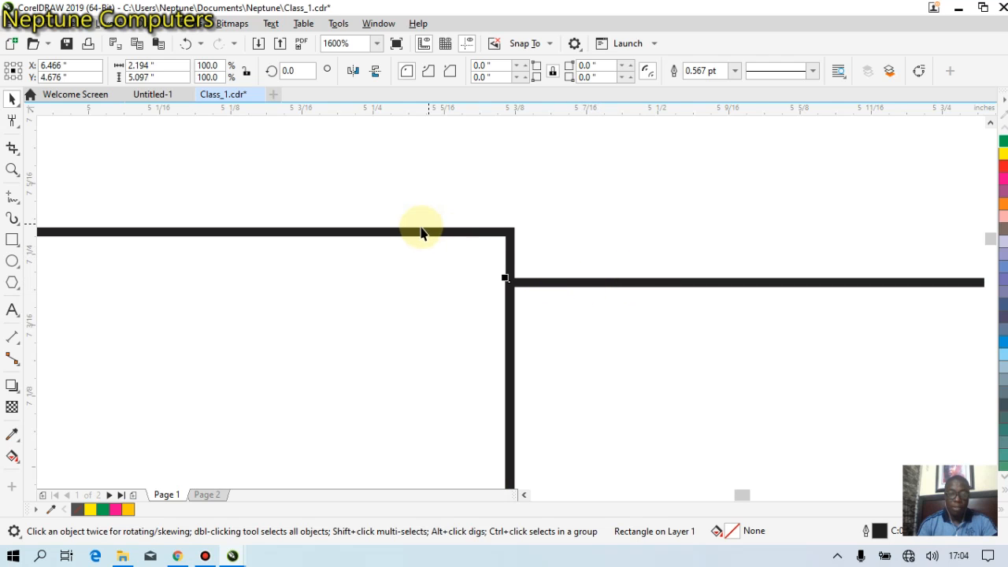
scroll(551, 260, down, 4)
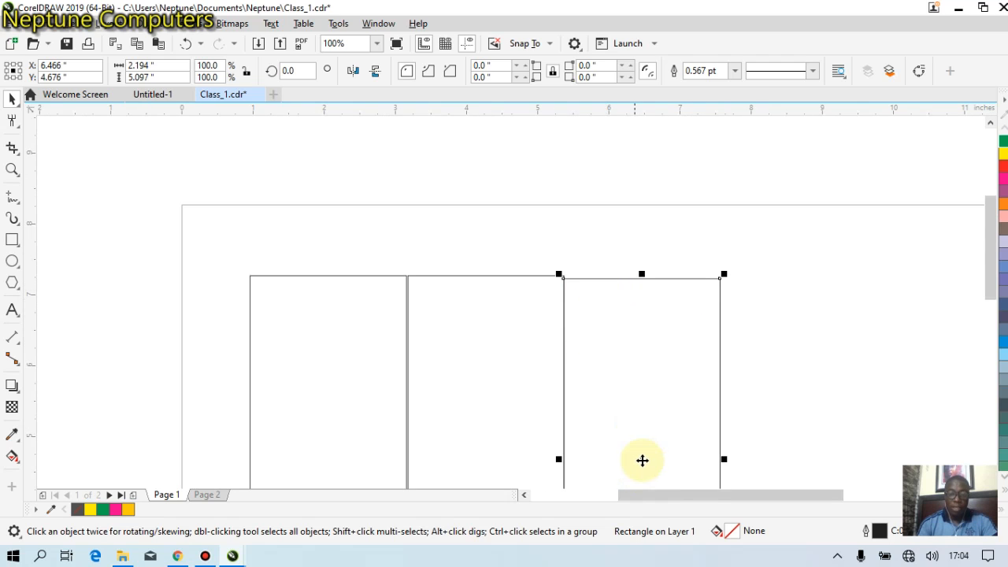
scroll(605, 283, up, 1)
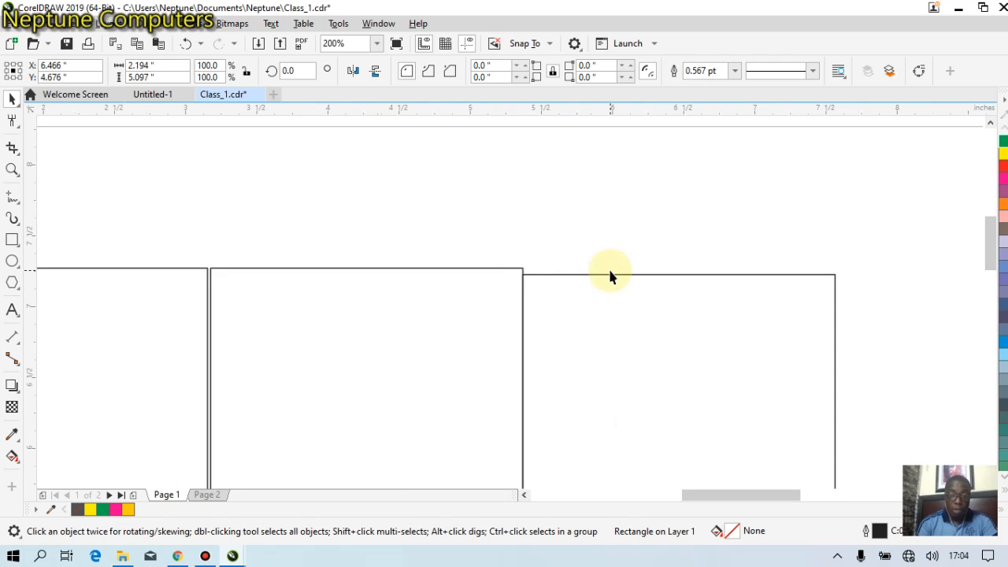
drag(612, 275, 610, 272)
Step: Nudge the first rectangle 0.02 inches to the right to close the gap to the second one
click(155, 325)
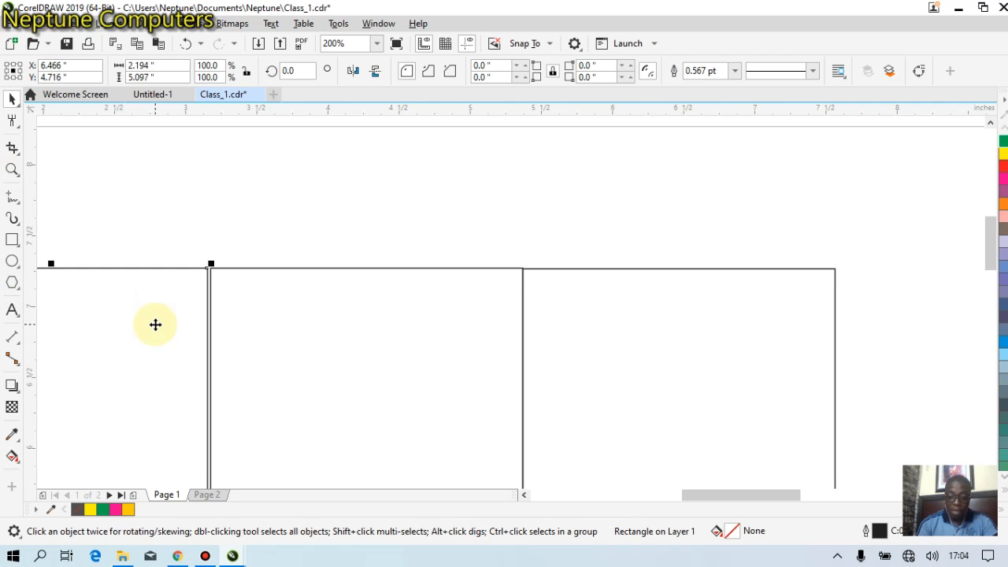
key(Right)
key(Right)
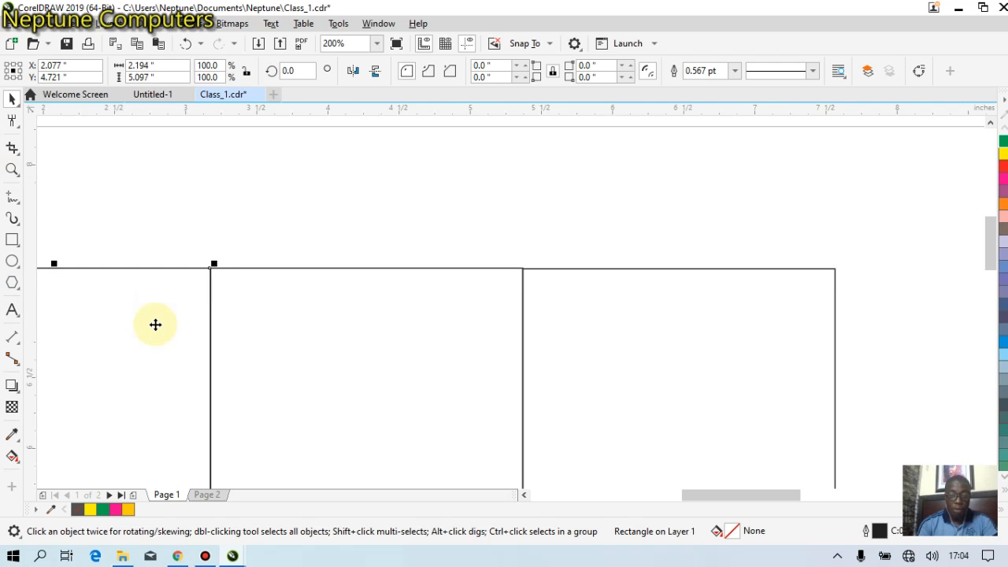
click(301, 239)
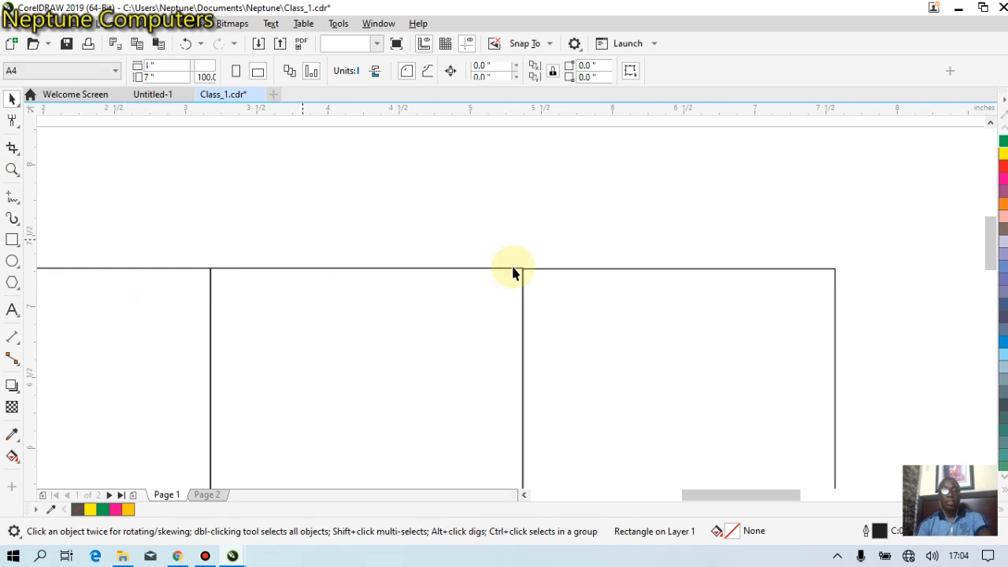
Step: Align the third rectangle's top edge exactly with the second one's, with its centre at Y 4.721 inches
key(shift+F4)
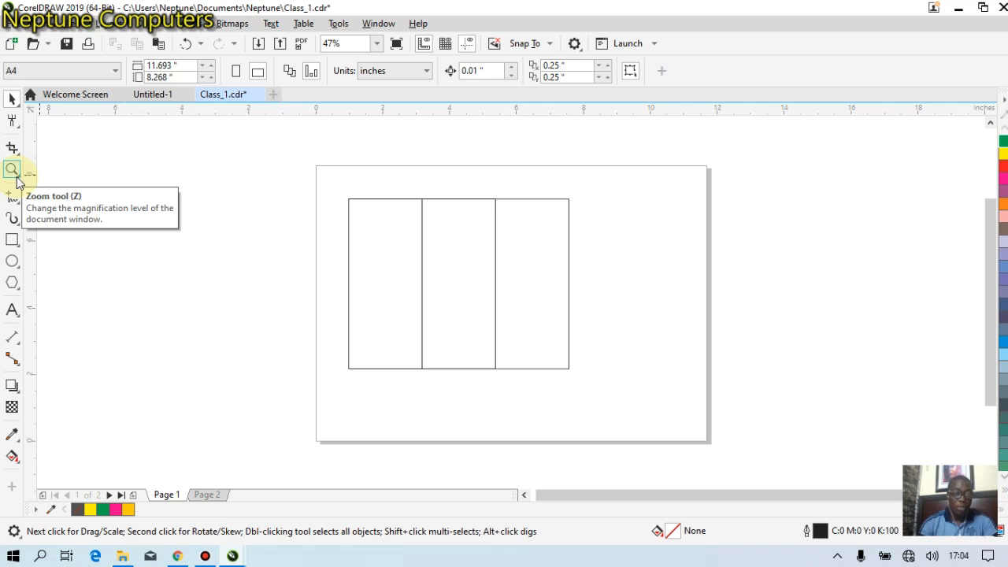
click(15, 177)
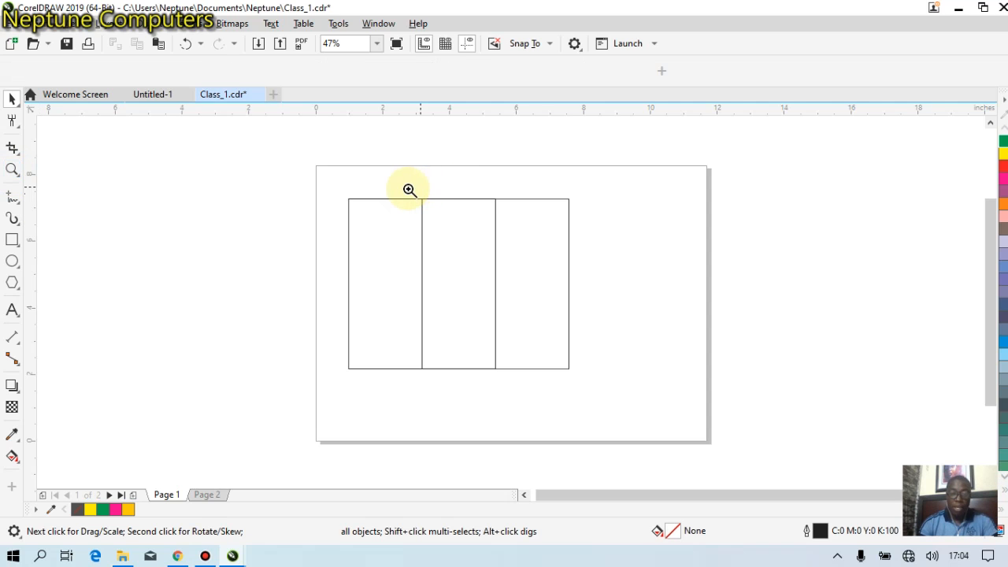
drag(370, 189, 549, 218)
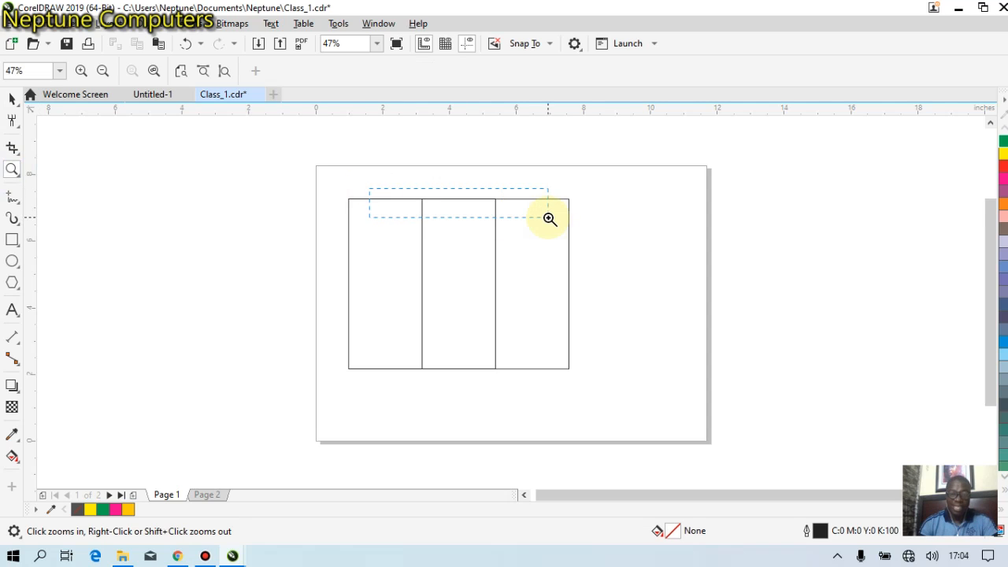
drag(549, 218, 550, 218)
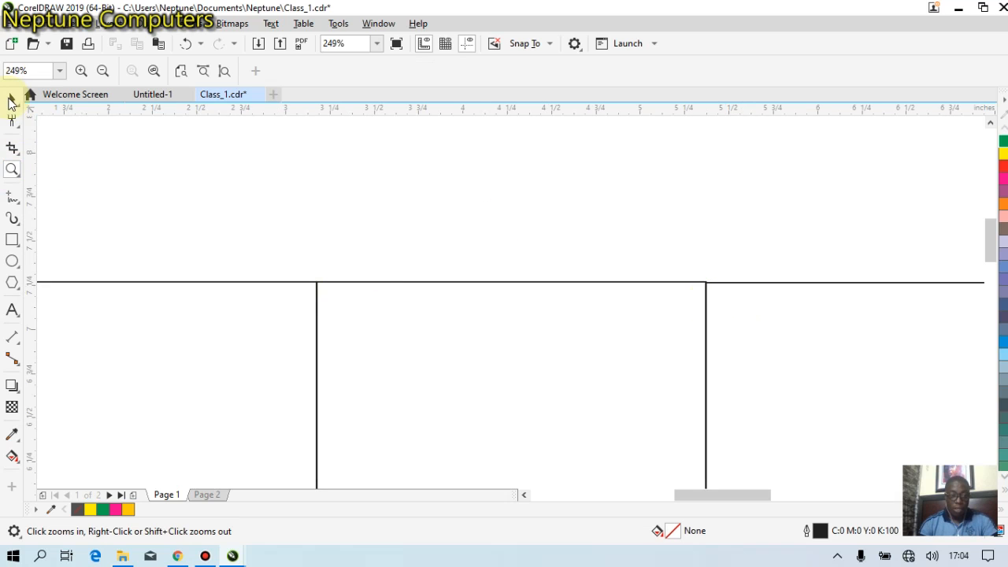
click(11, 101)
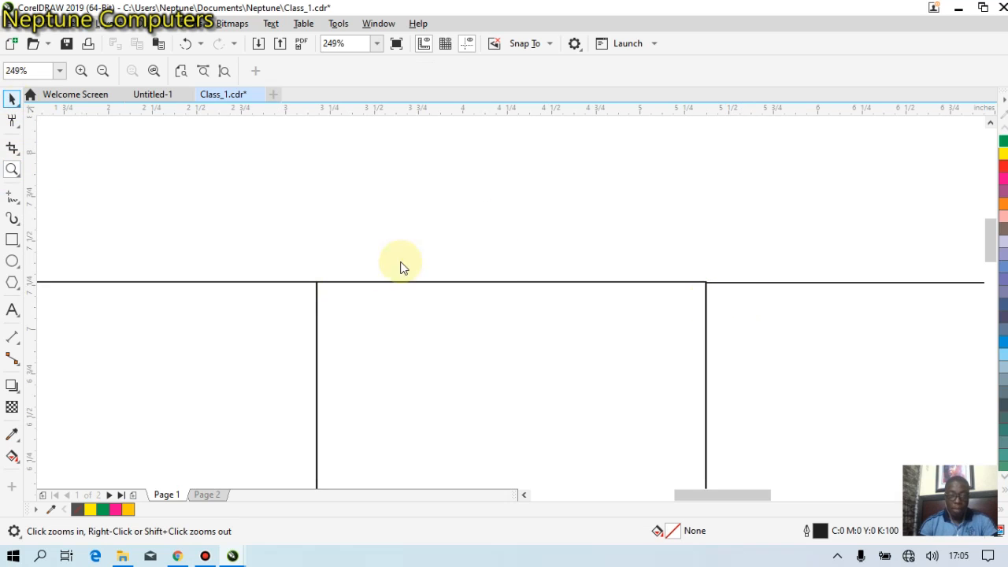
click(776, 310)
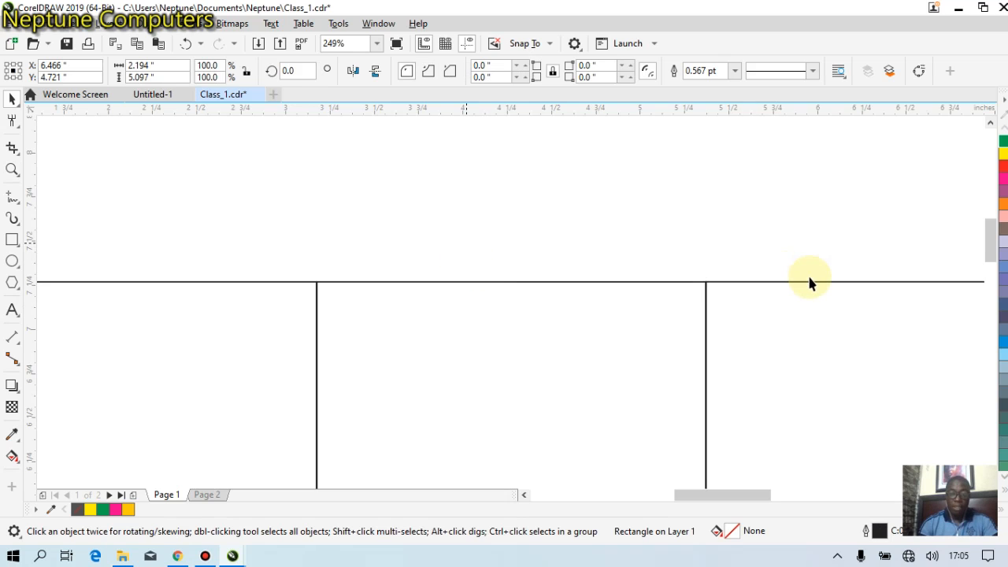
key(Escape)
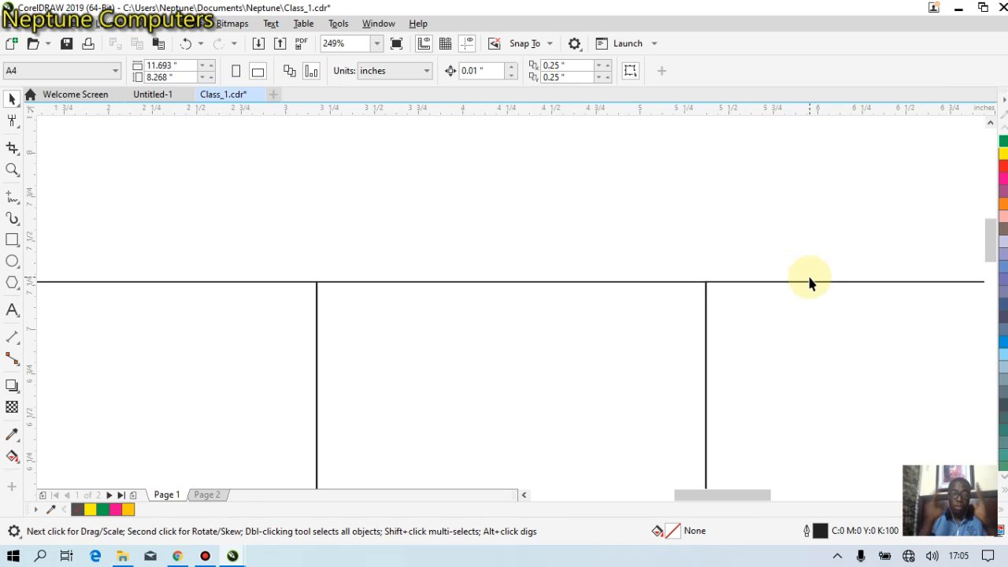
Step: Fill the first and third rectangles with green, leaving the middle one unfilled
click(13, 170)
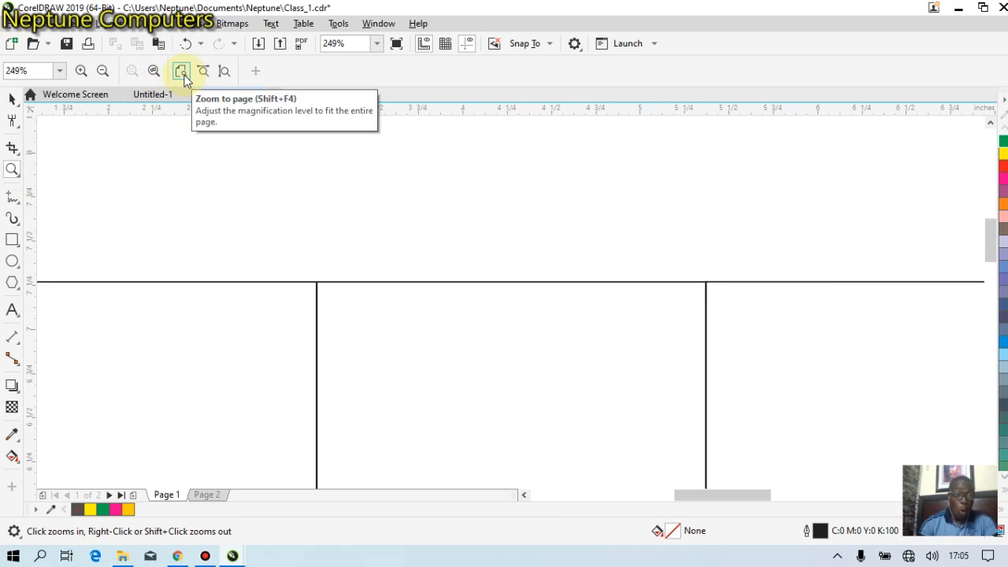
click(181, 71)
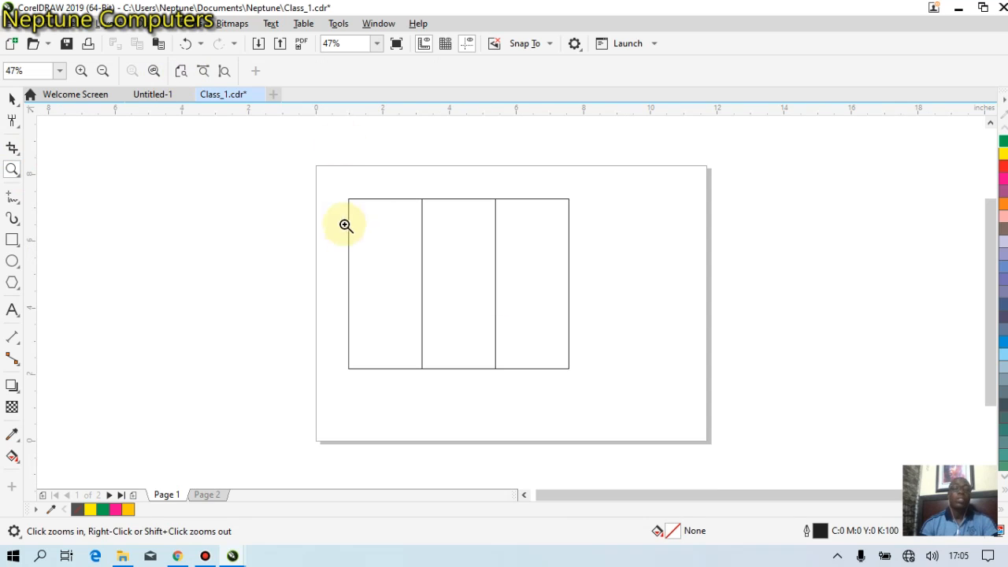
click(11, 99)
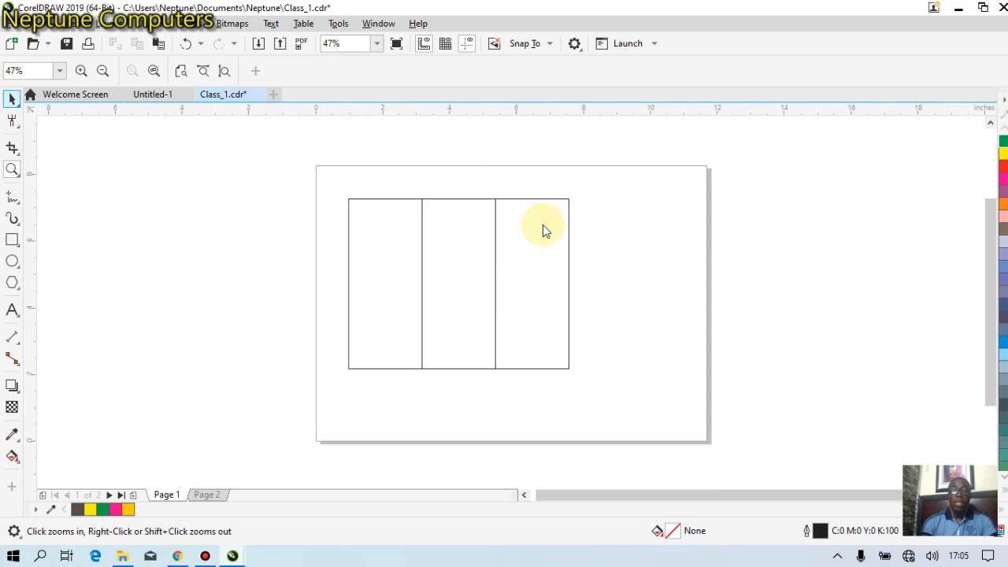
click(379, 280)
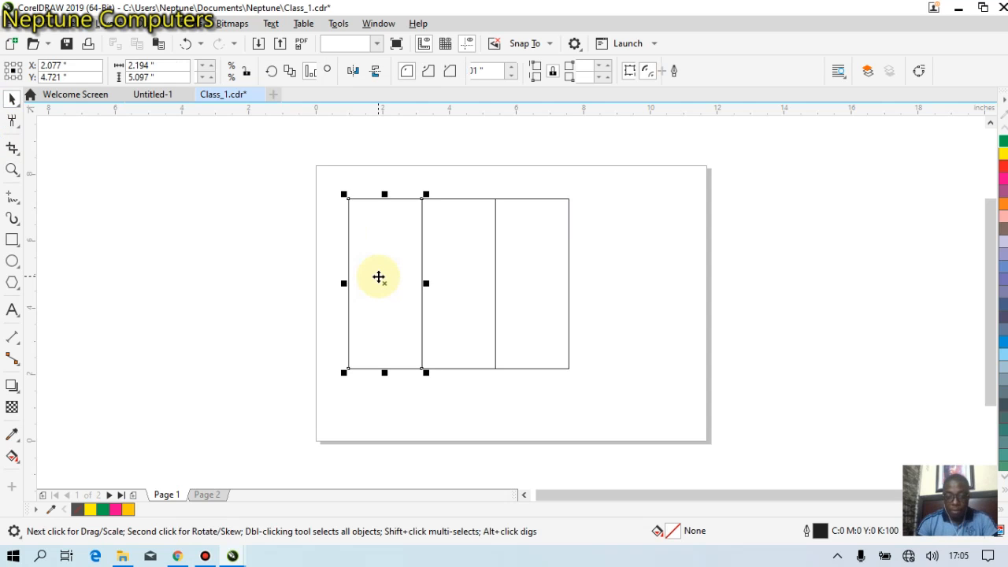
click(443, 263)
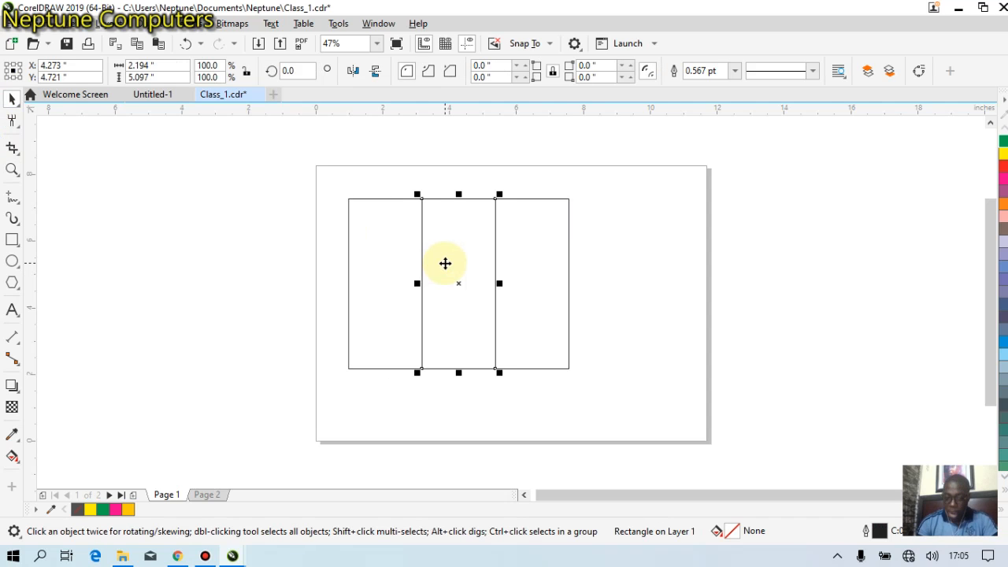
click(513, 270)
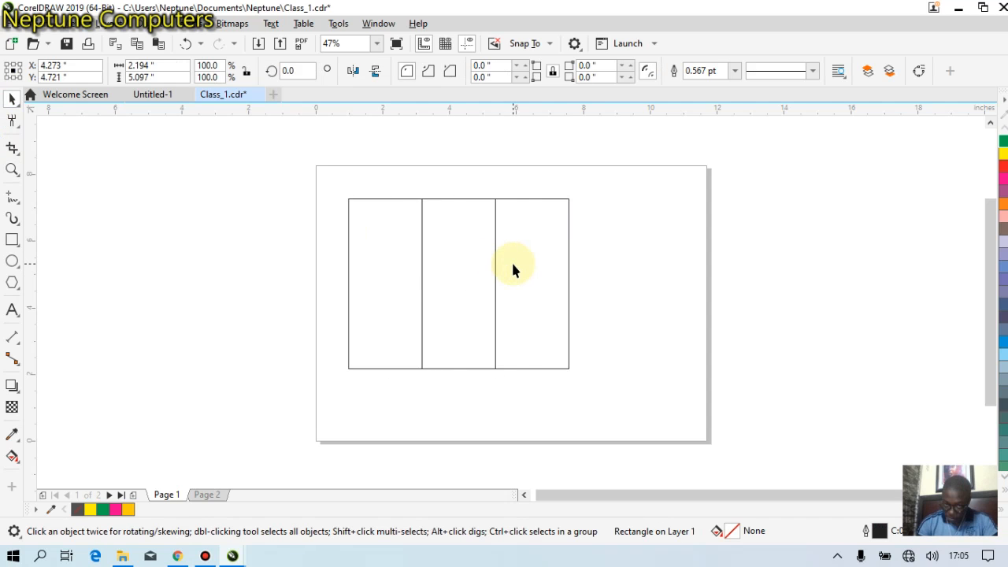
click(472, 269)
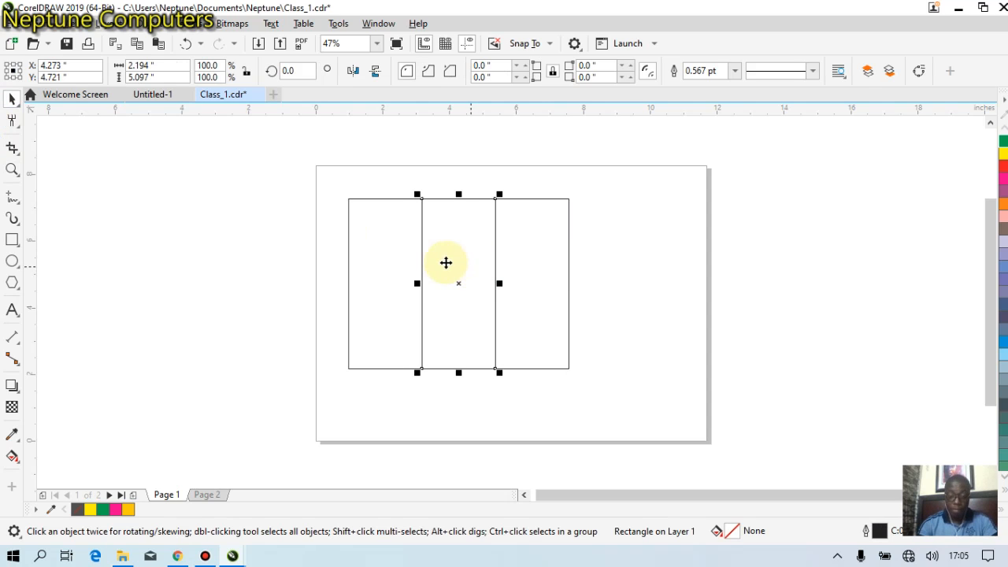
click(375, 242)
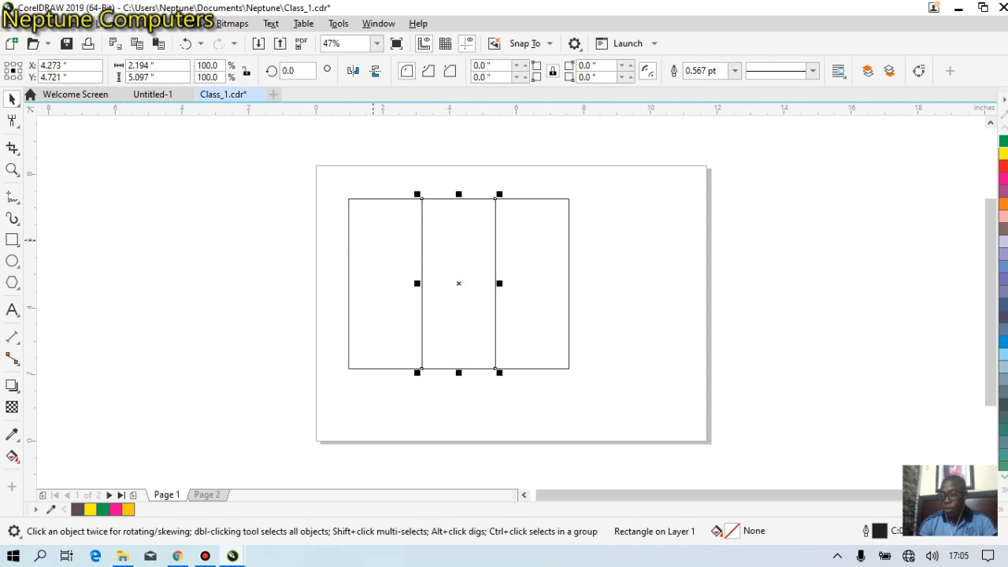
click(1006, 492)
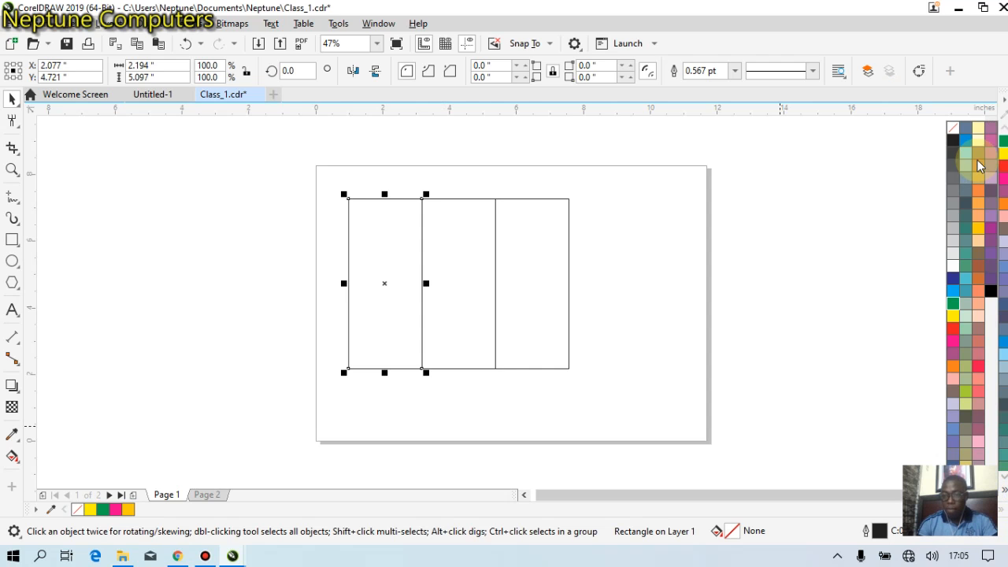
click(1005, 142)
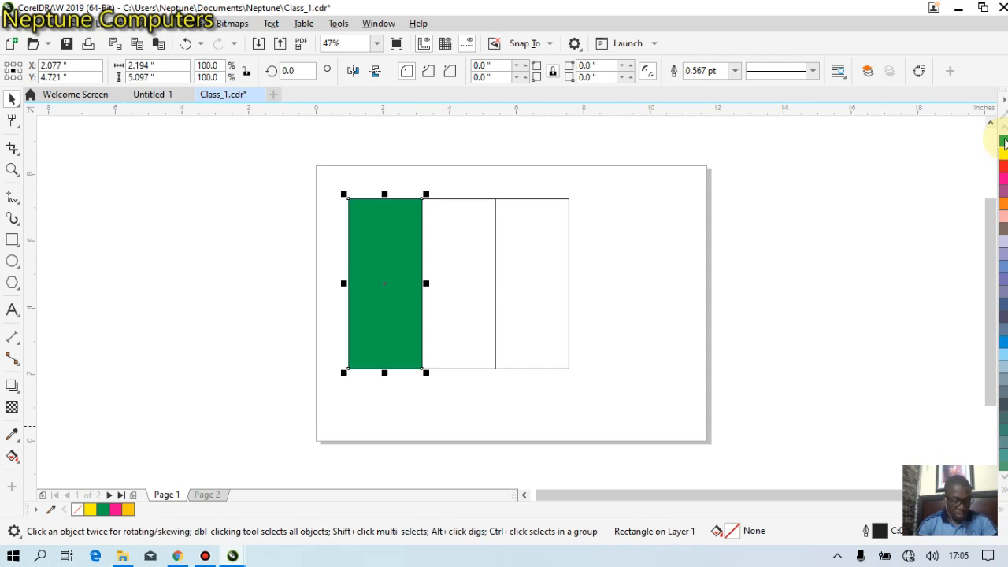
click(515, 263)
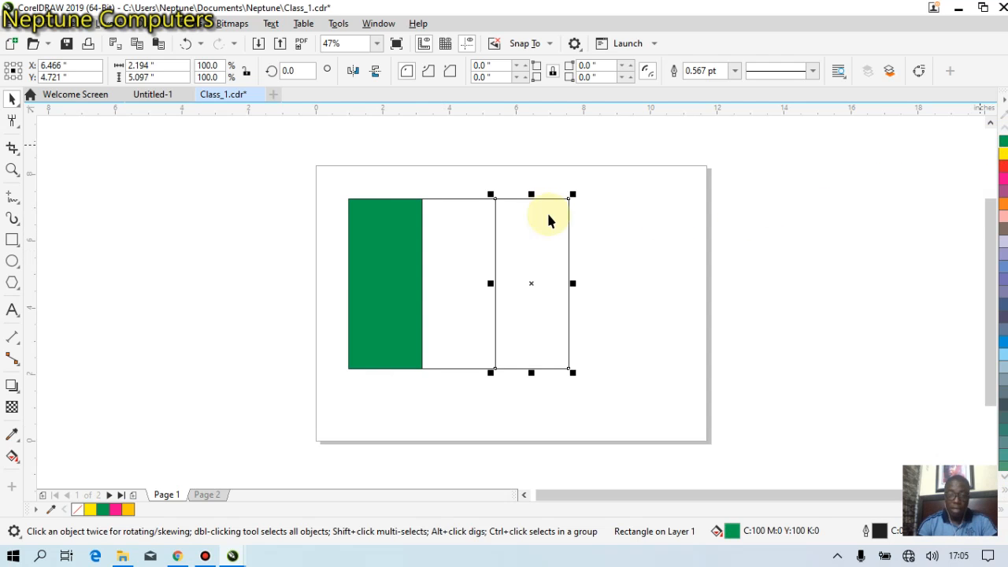
click(510, 228)
Step: Fill the middle rectangle with white and deselect it
click(479, 228)
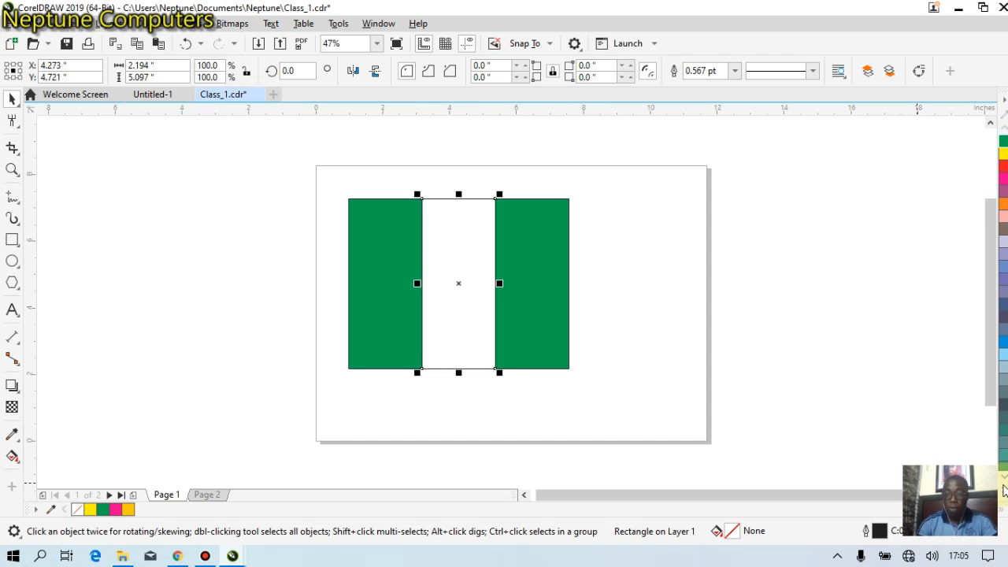
click(1003, 482)
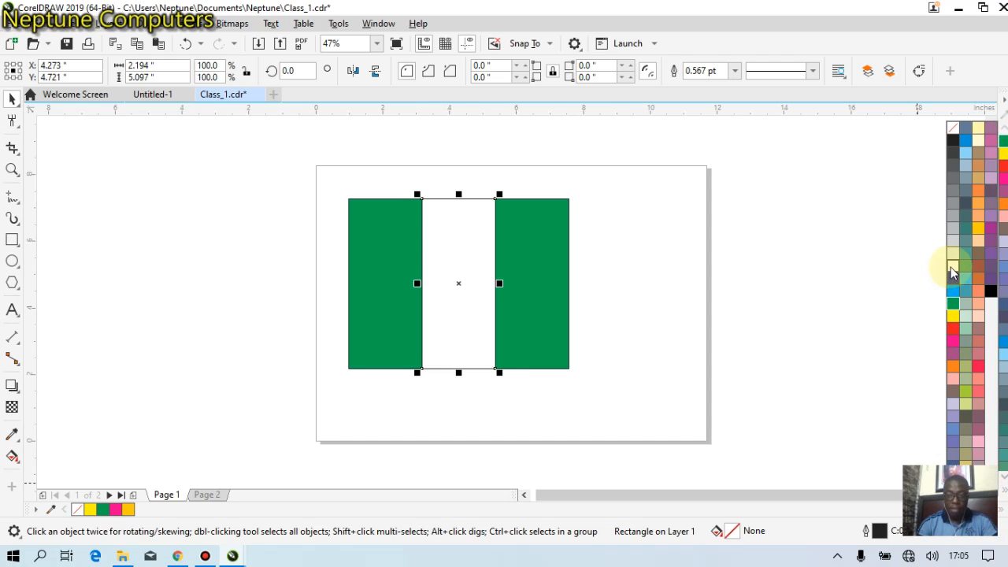
click(952, 267)
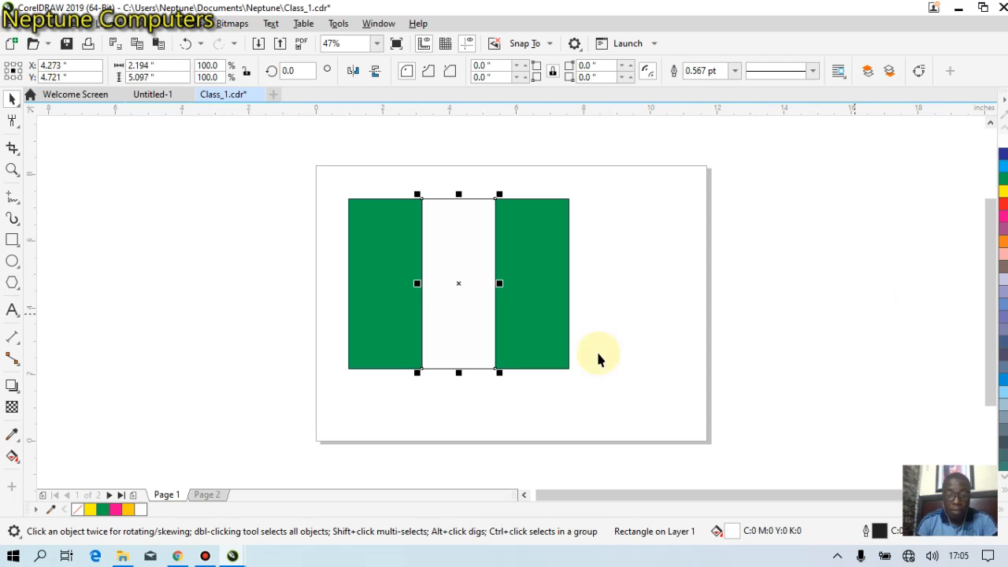
click(593, 325)
Step: Move the white middle rectangle up over the first green one, centred at about X 2.68, Y 6.76 inches
click(379, 263)
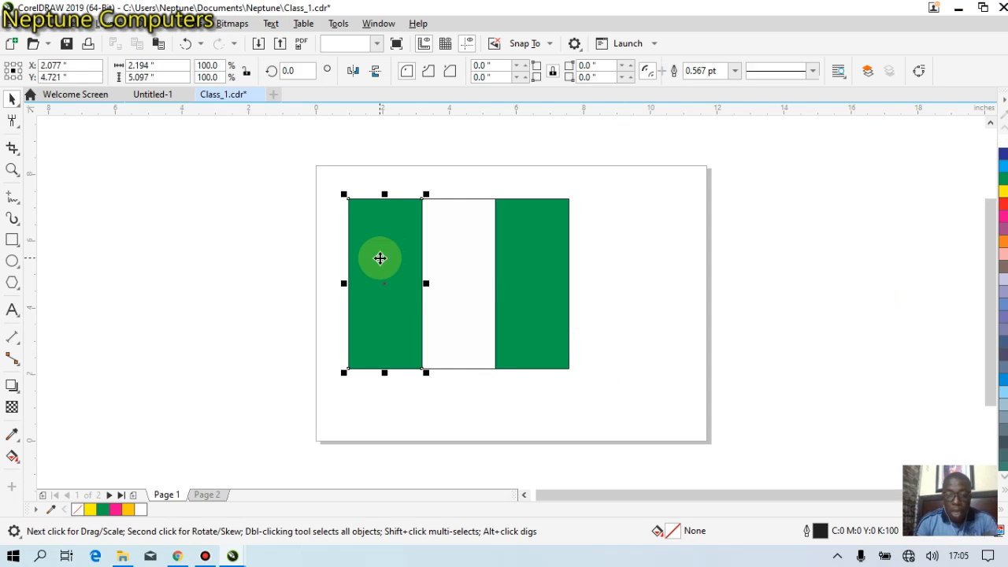
click(532, 284)
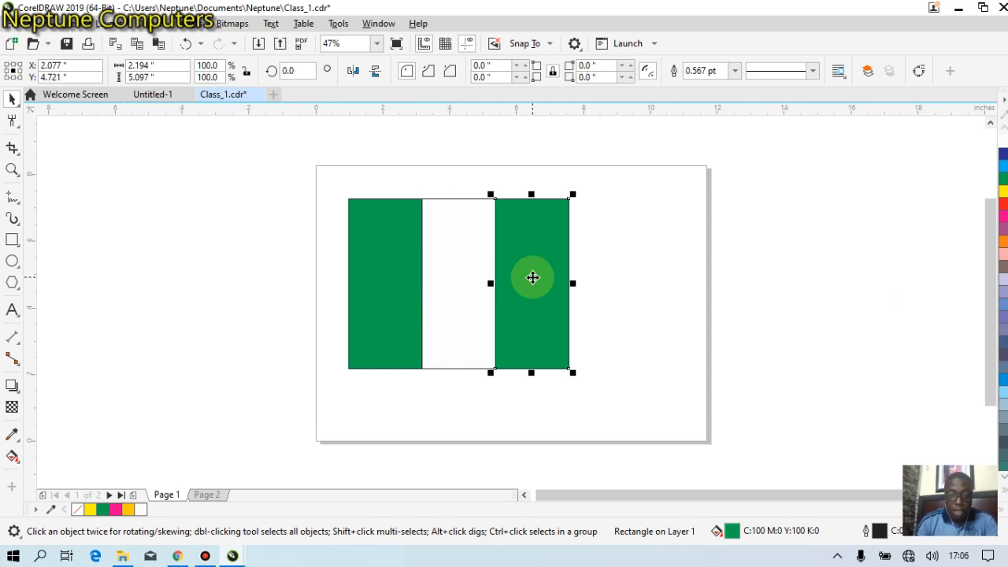
click(452, 279)
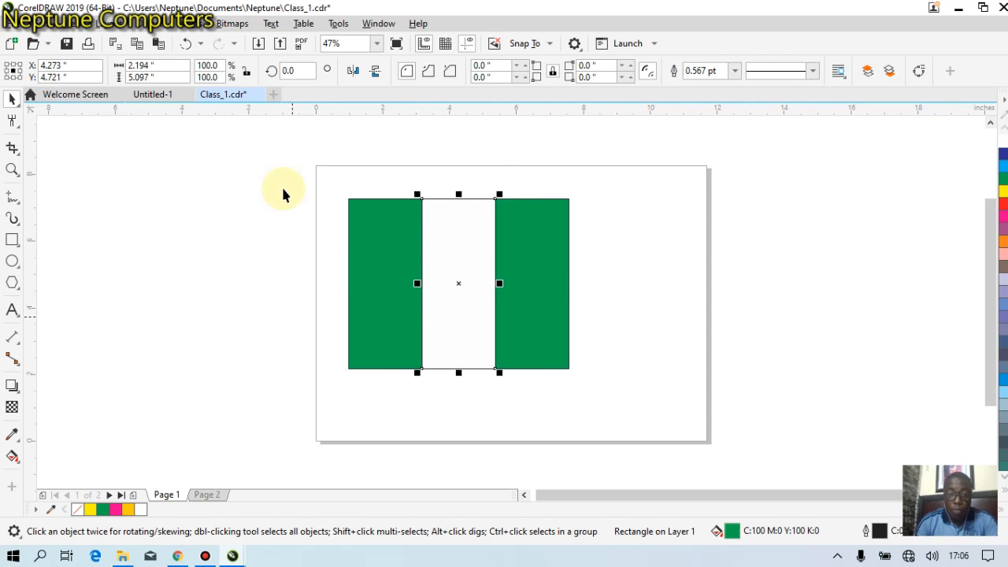
drag(457, 289, 404, 220)
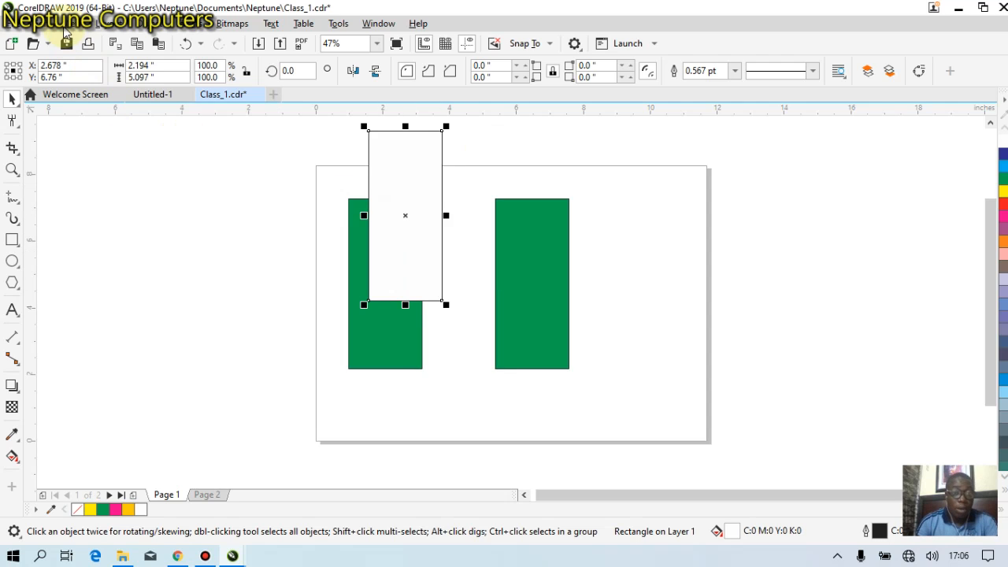
Step: Undo the move of the white rectangle and deselect it
click(49, 29)
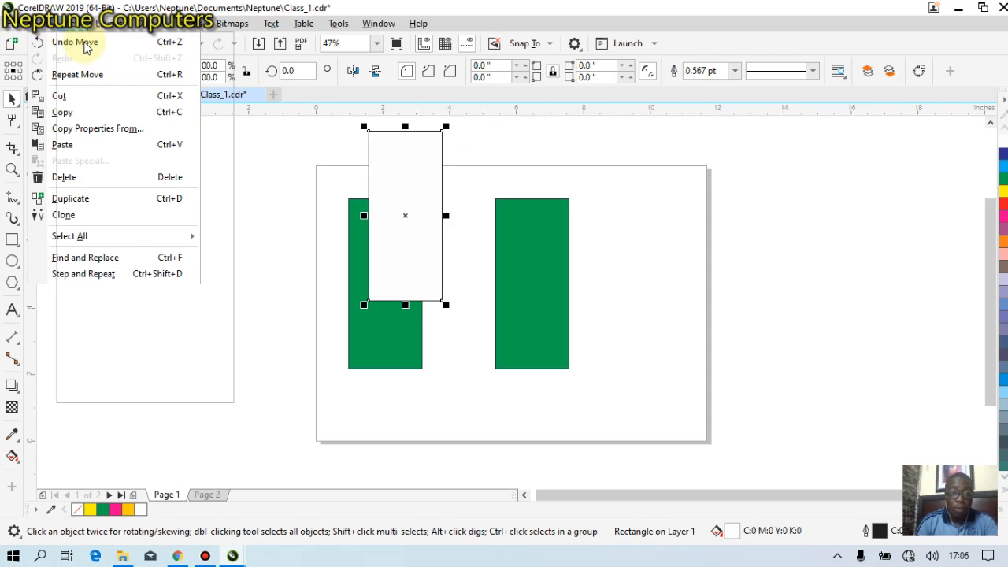
click(45, 32)
click(45, 30)
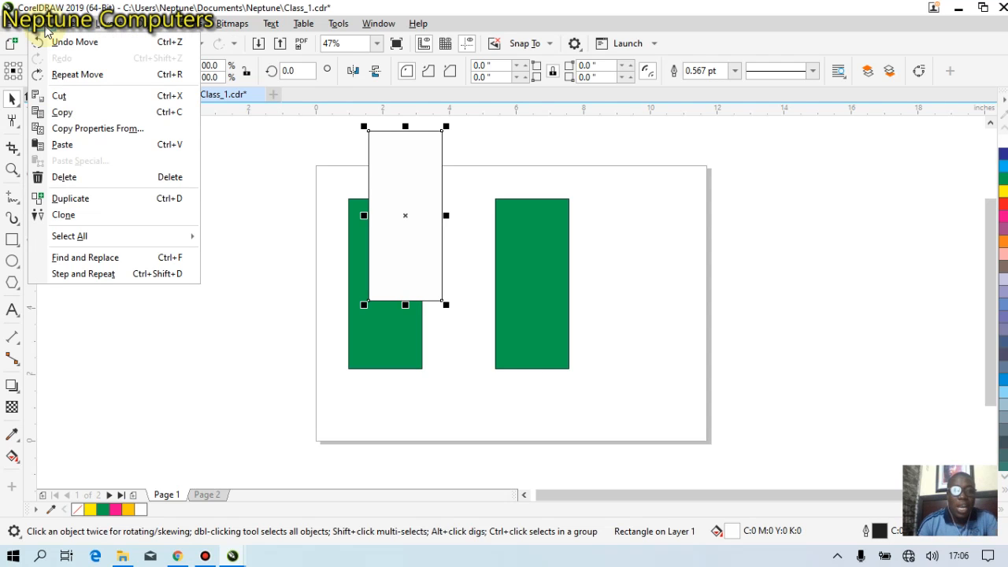
click(46, 25)
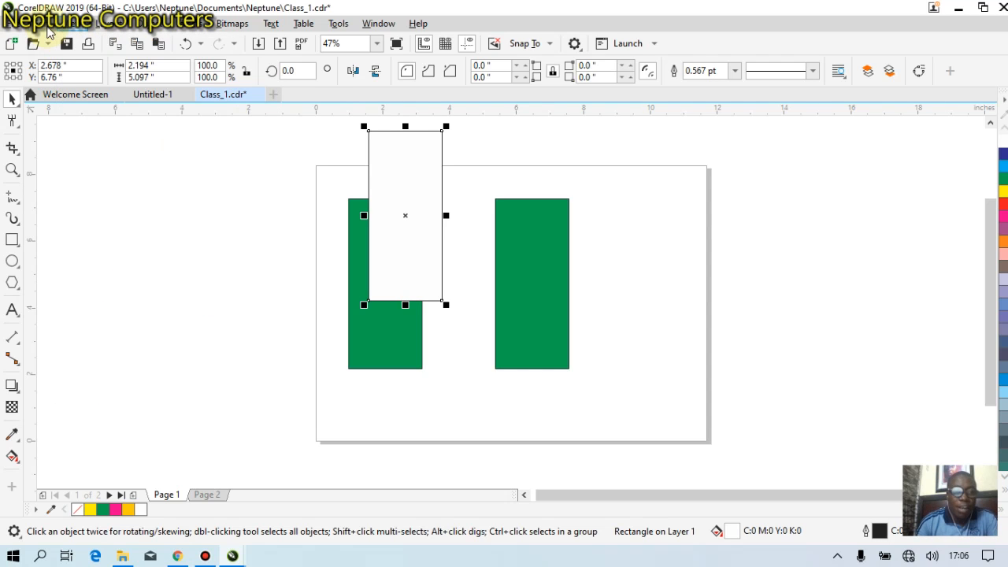
click(45, 30)
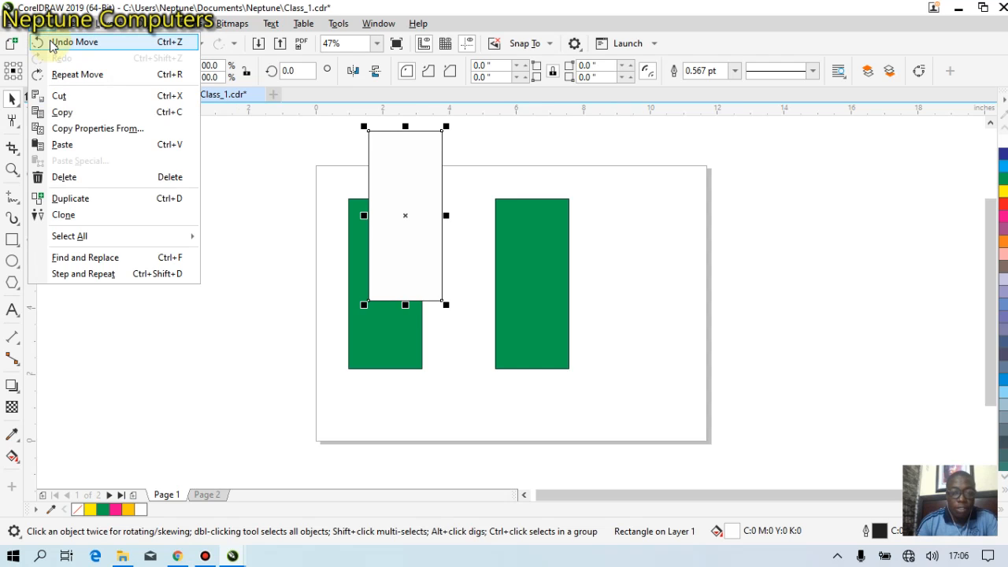
click(52, 44)
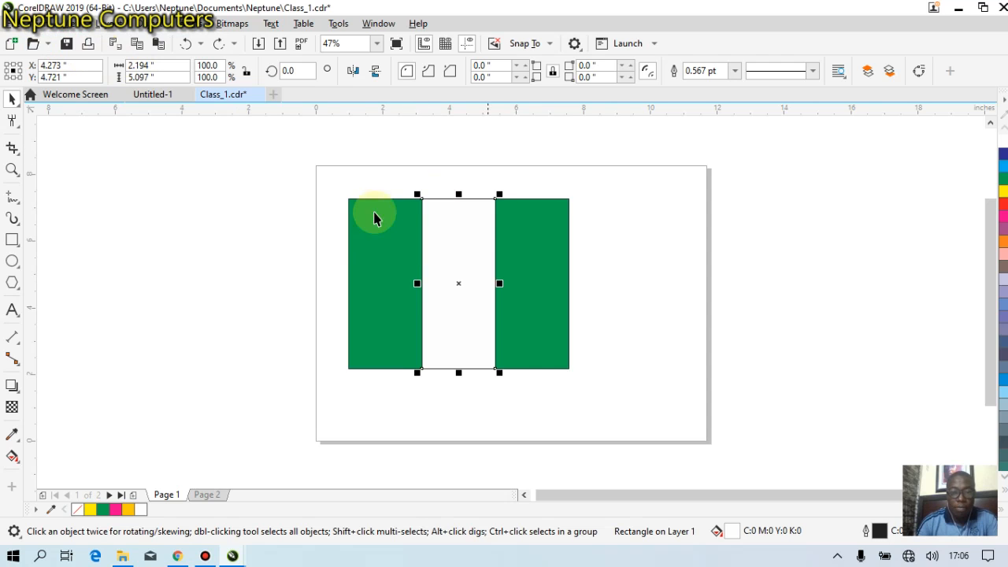
click(601, 197)
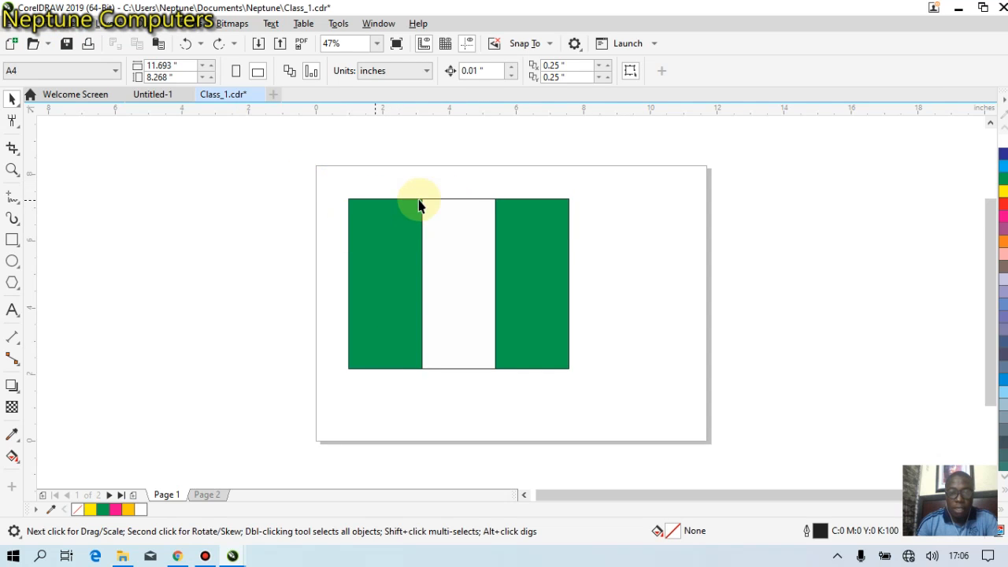
Step: Remove the outline from each of the three flag rectangles, leaving only their green and white fills
scroll(461, 208, up, 4)
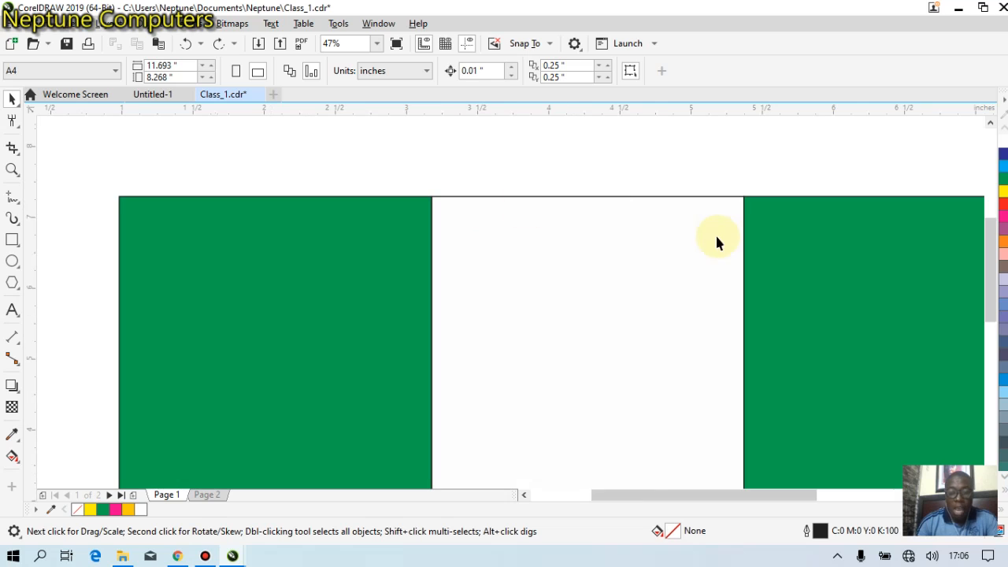
scroll(737, 256, down, 4)
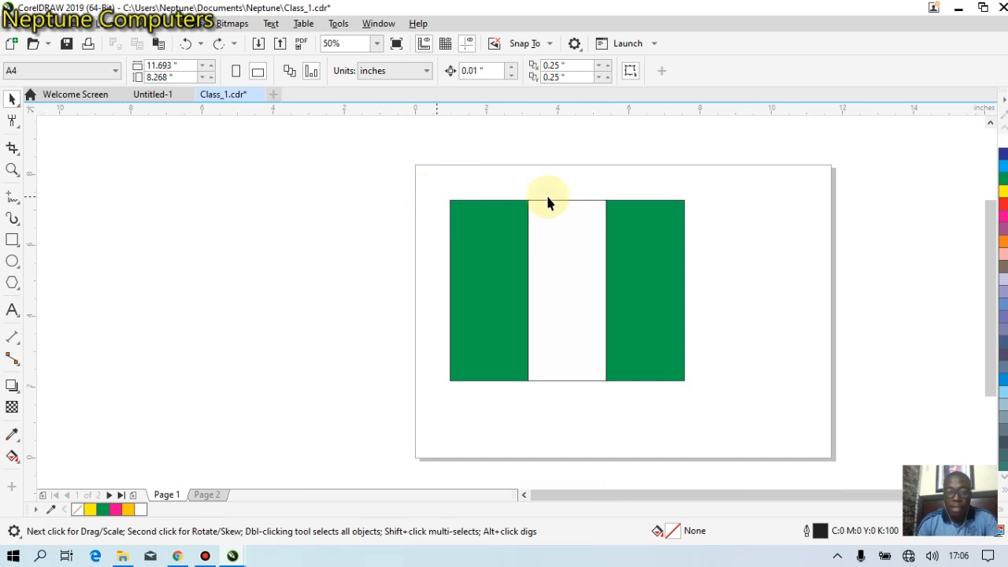
click(473, 216)
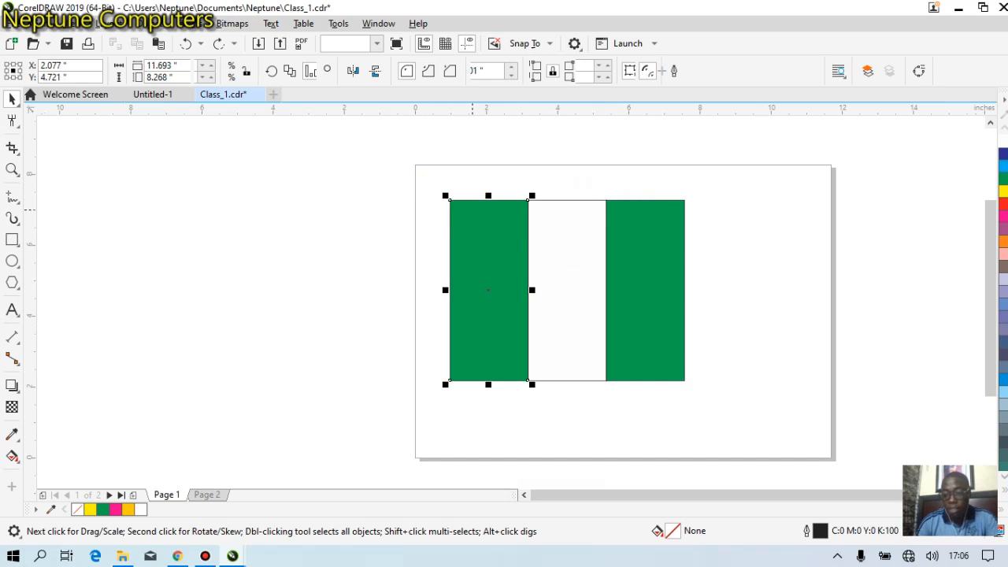
click(1004, 494)
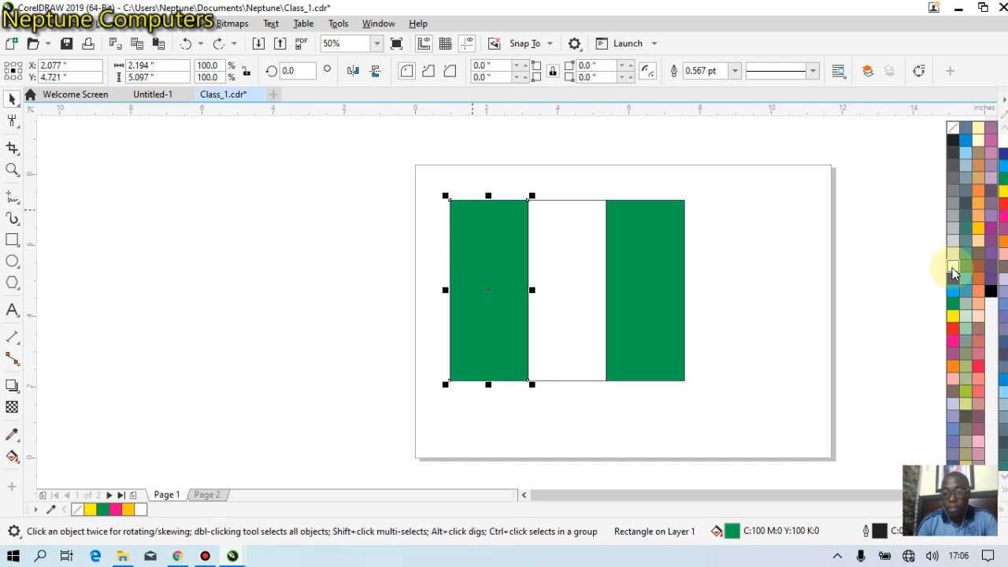
right_click(952, 128)
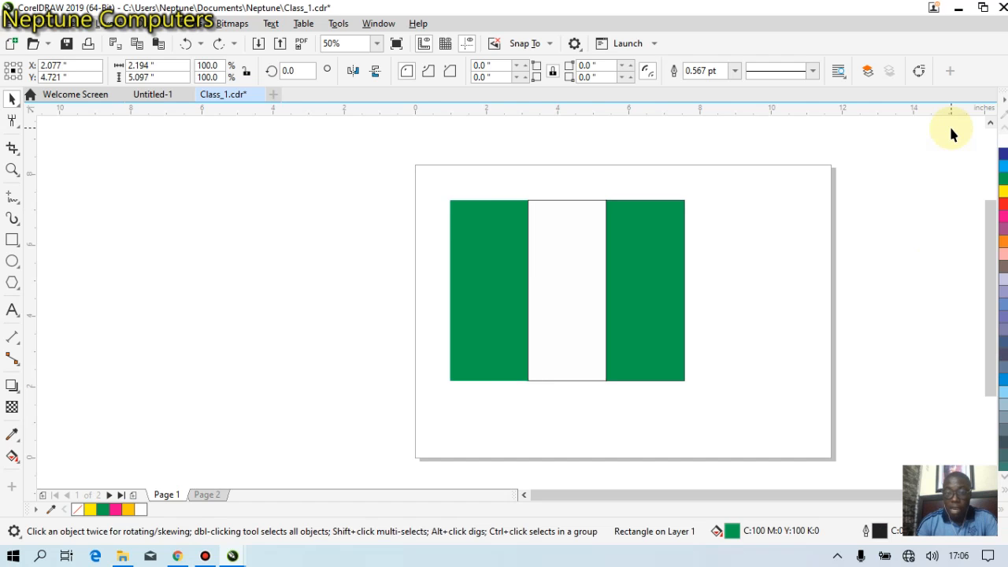
click(576, 214)
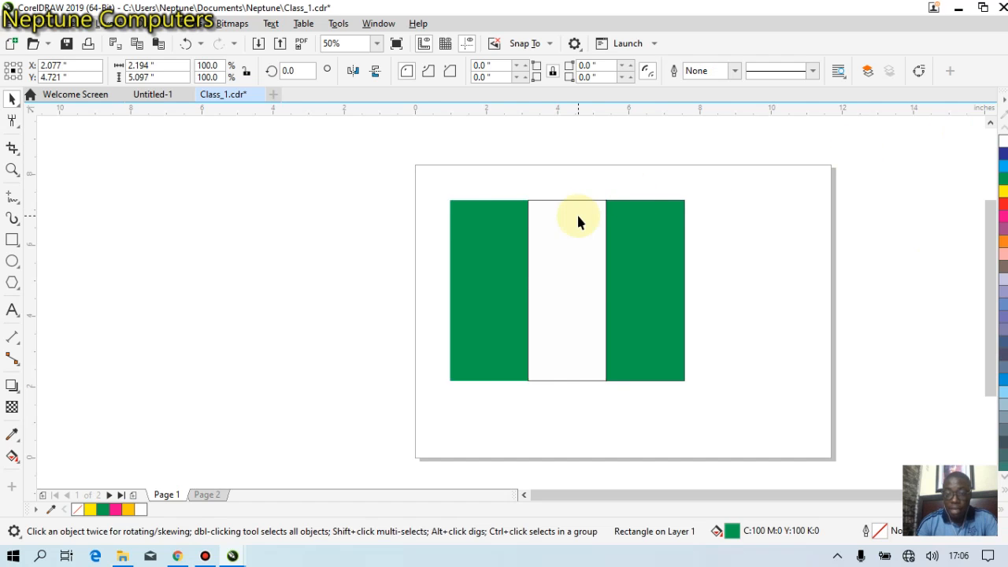
right_click(79, 510)
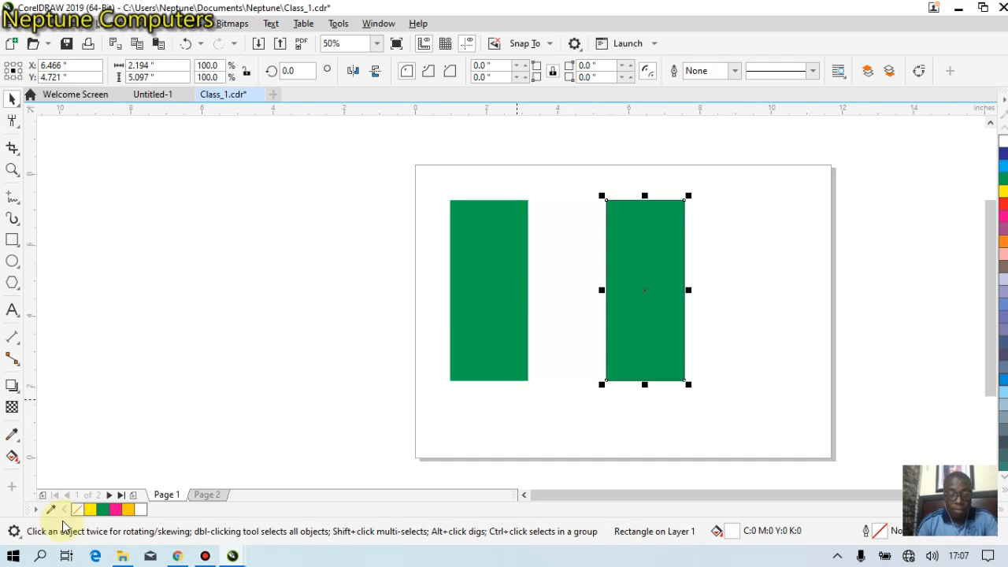
right_click(77, 512)
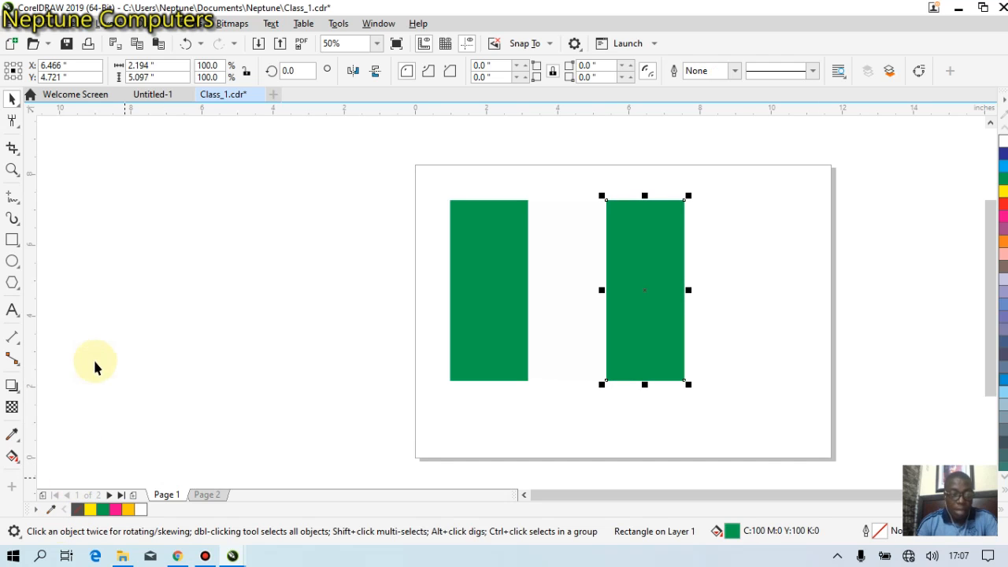
Step: Draw an ellipse about 5.27 by 4.98 inches on the empty area beside the page and set its outline width to 16 pt
click(12, 260)
drag(130, 224, 321, 402)
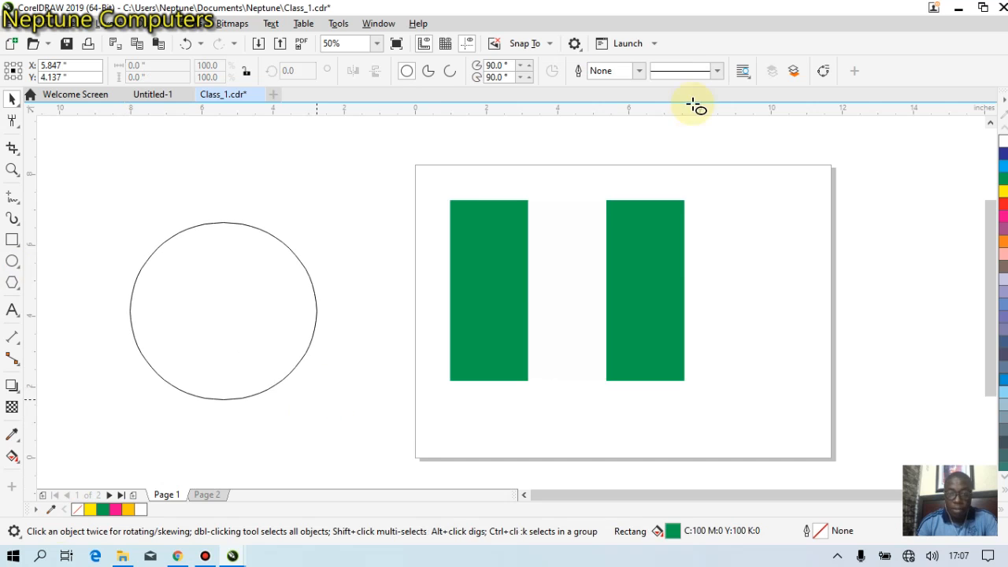
click(640, 73)
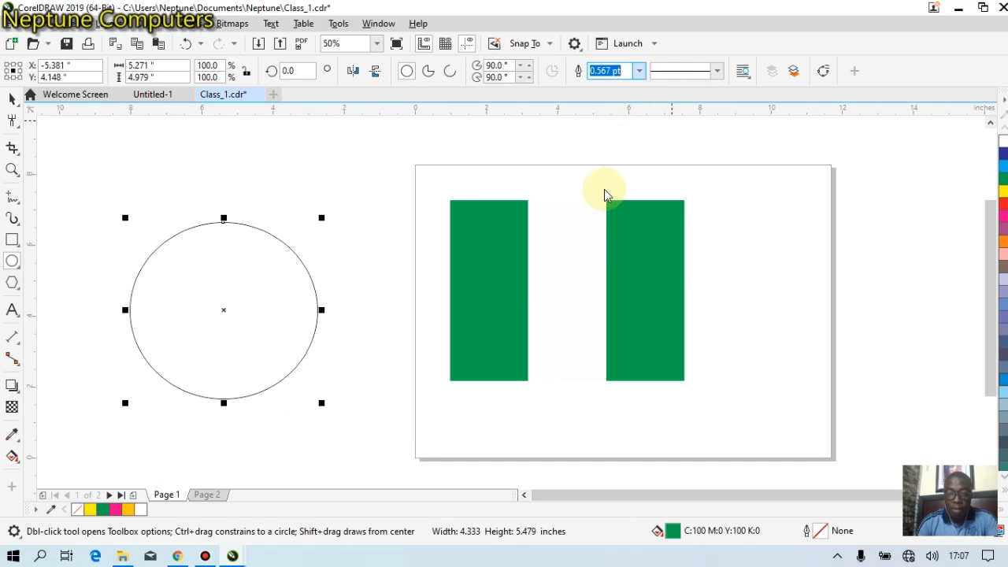
click(600, 216)
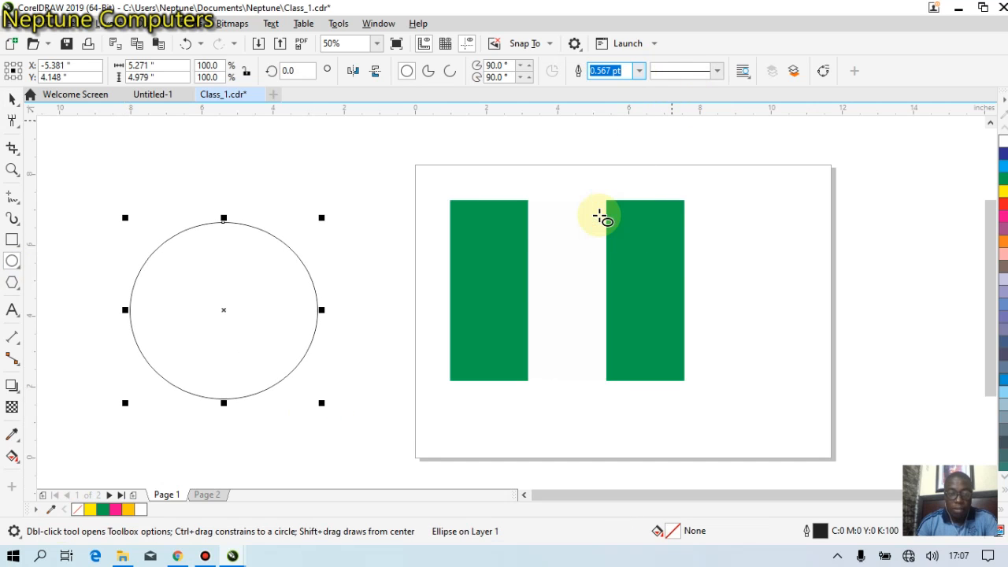
click(11, 98)
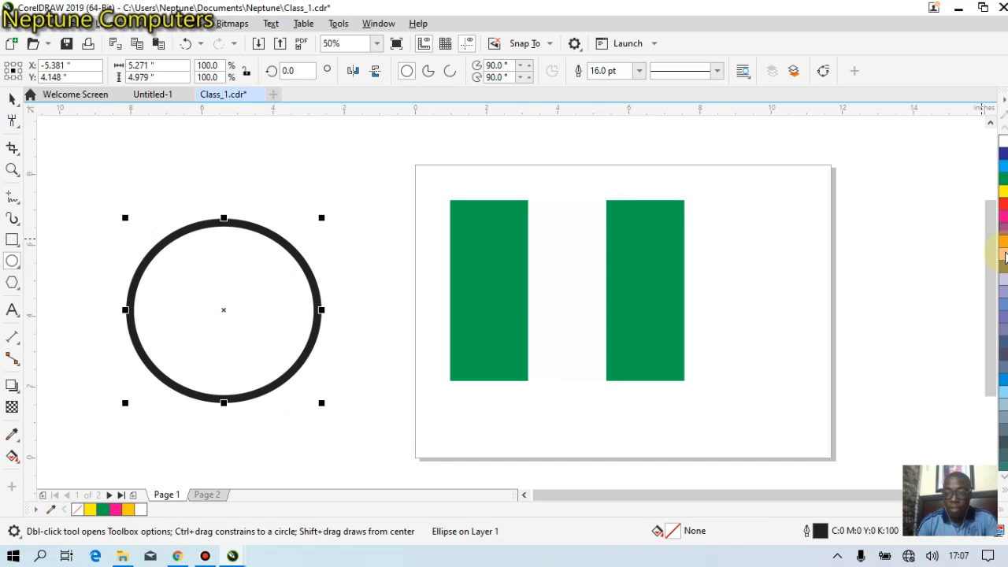
Step: Fill the ellipse with yellow, recolour its outline cyan, blue and finally red, and try an orange fill before returning to yellow
click(1005, 193)
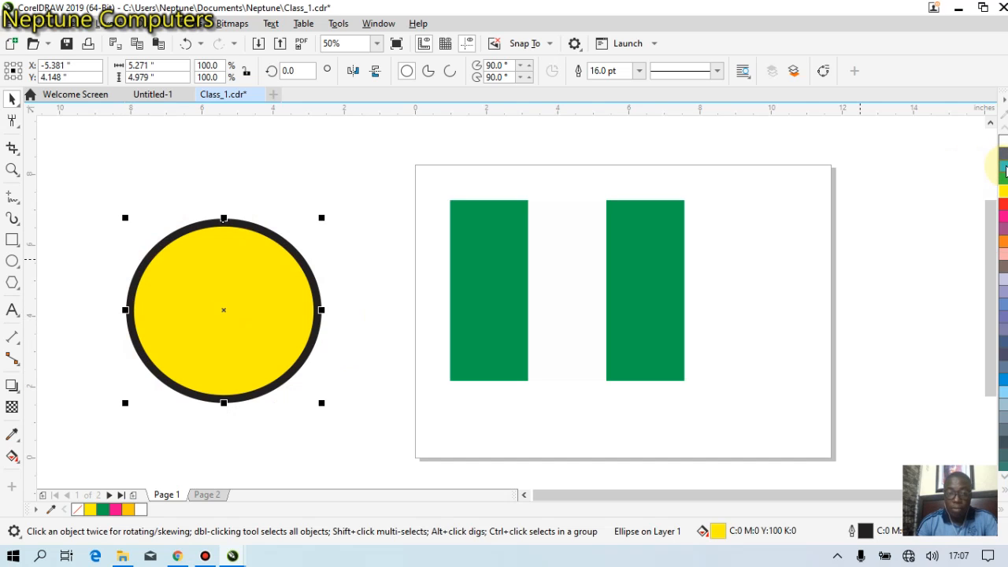
right_click(1006, 168)
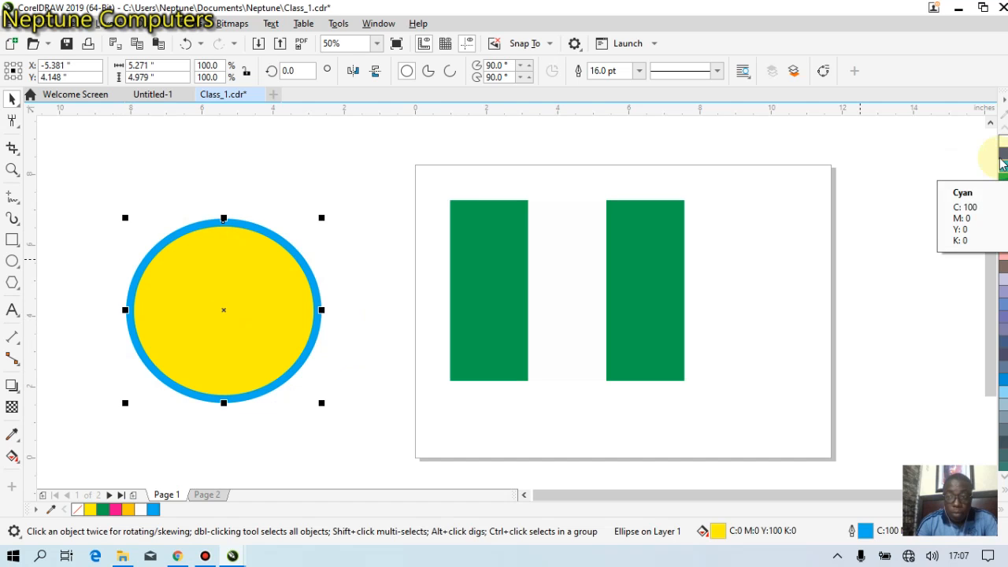
right_click(1005, 158)
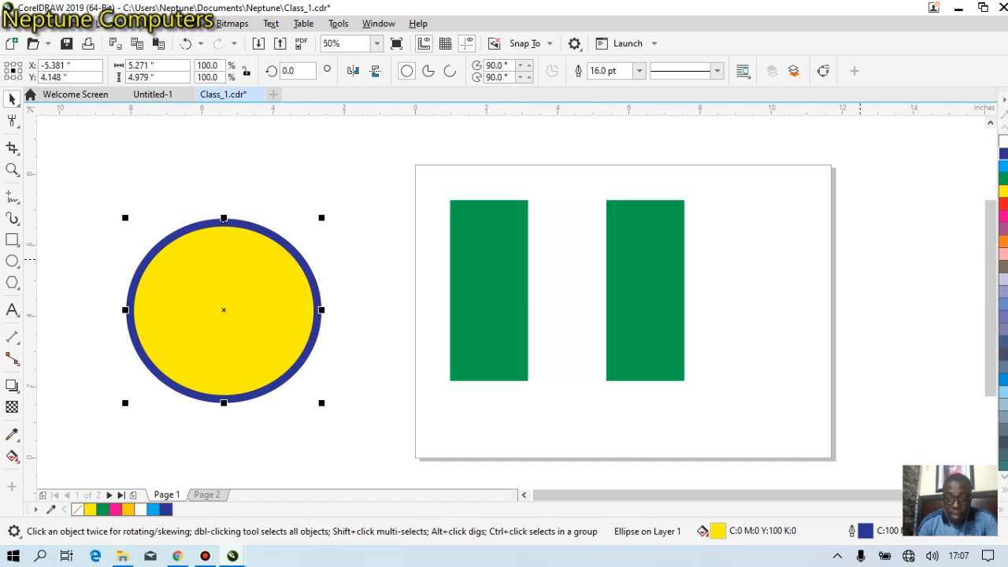
right_click(1005, 211)
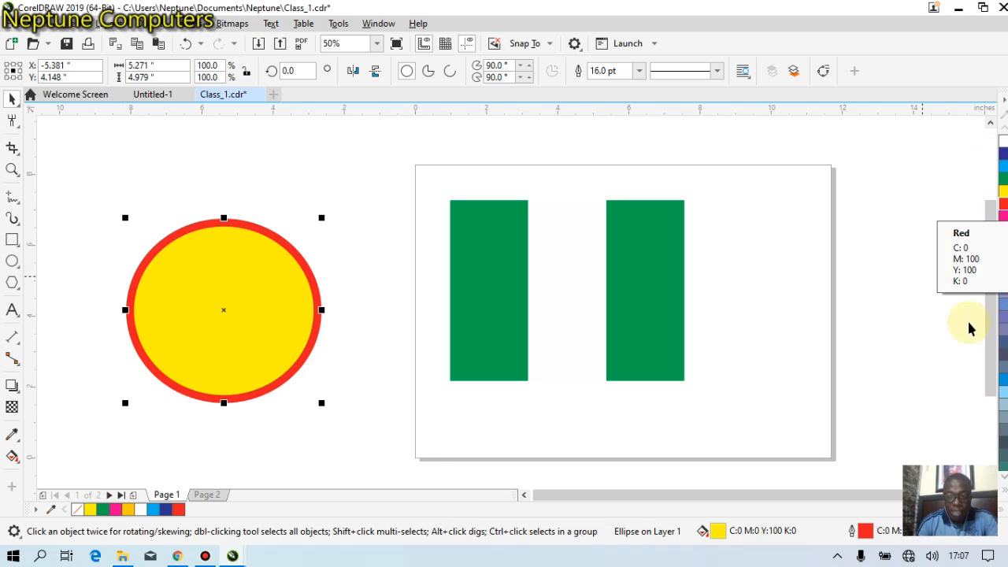
click(1004, 246)
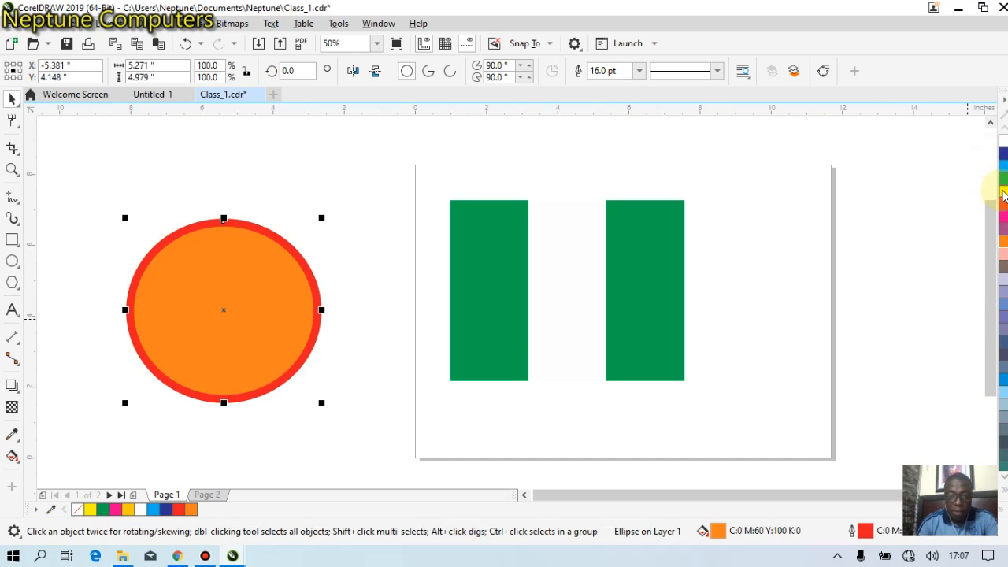
drag(1005, 195, 238, 301)
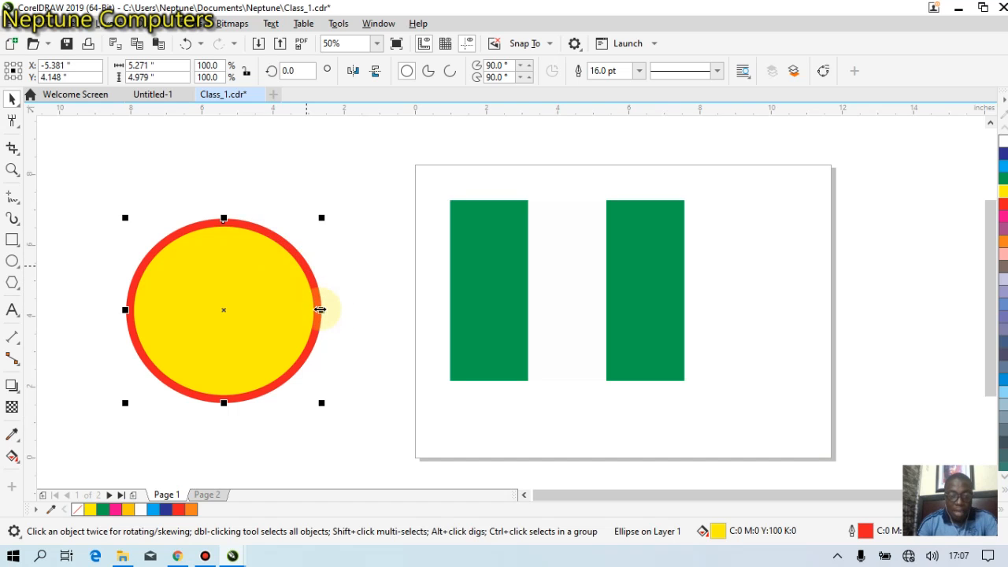
Step: Remove the ellipse's red outline and delete the ellipse
click(1005, 489)
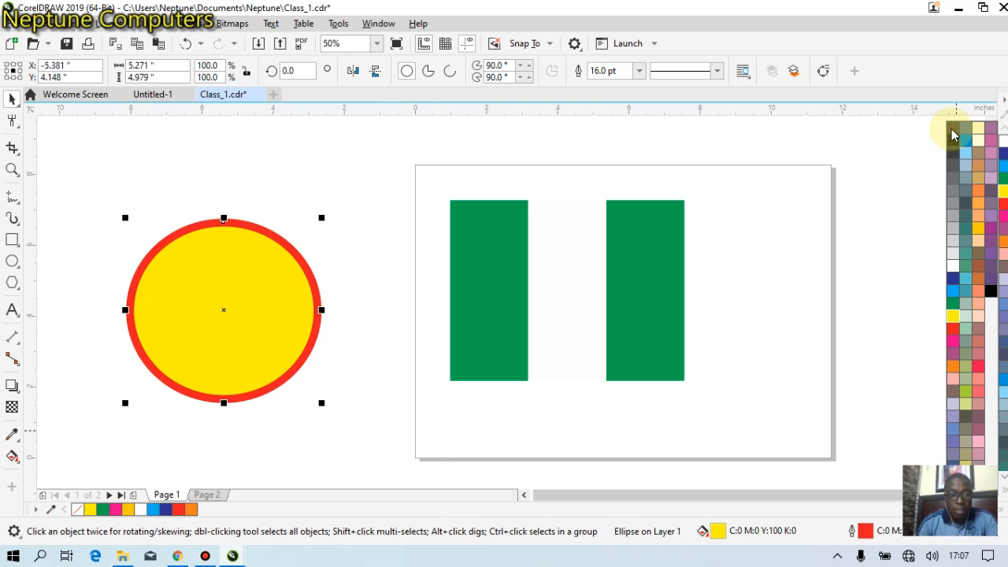
right_click(953, 130)
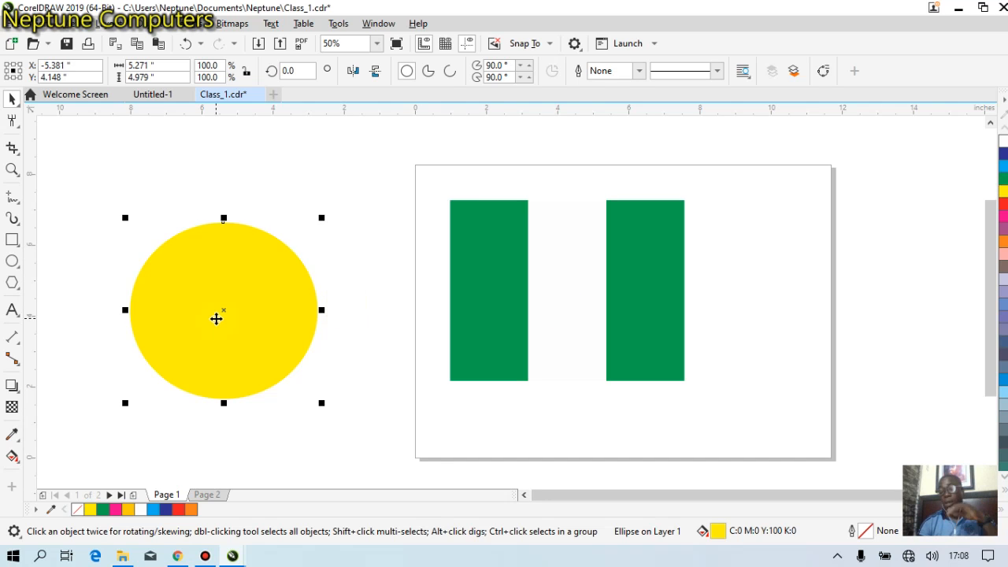
key(Delete)
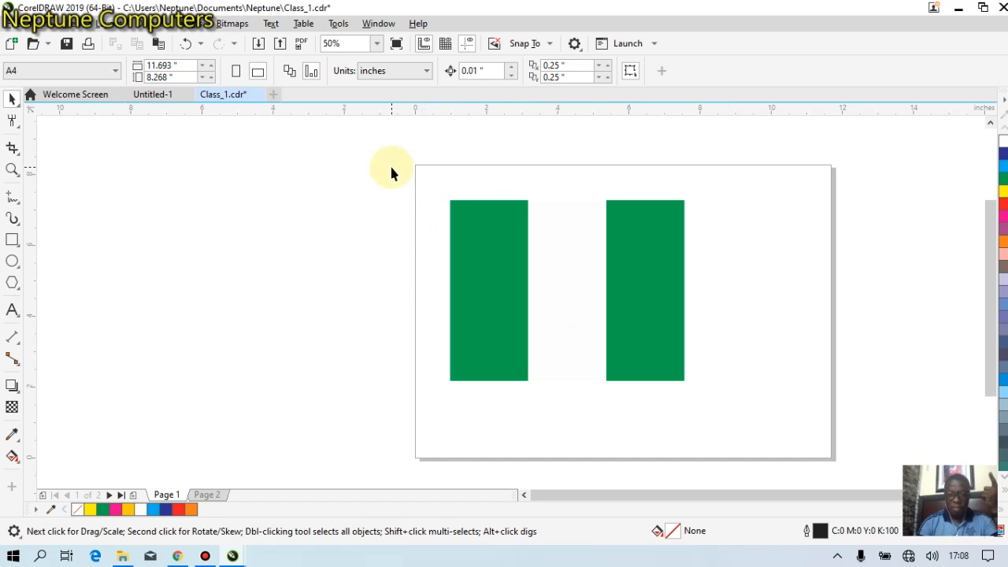
Step: Select all three flag rectangles together and group them
drag(391, 167, 747, 181)
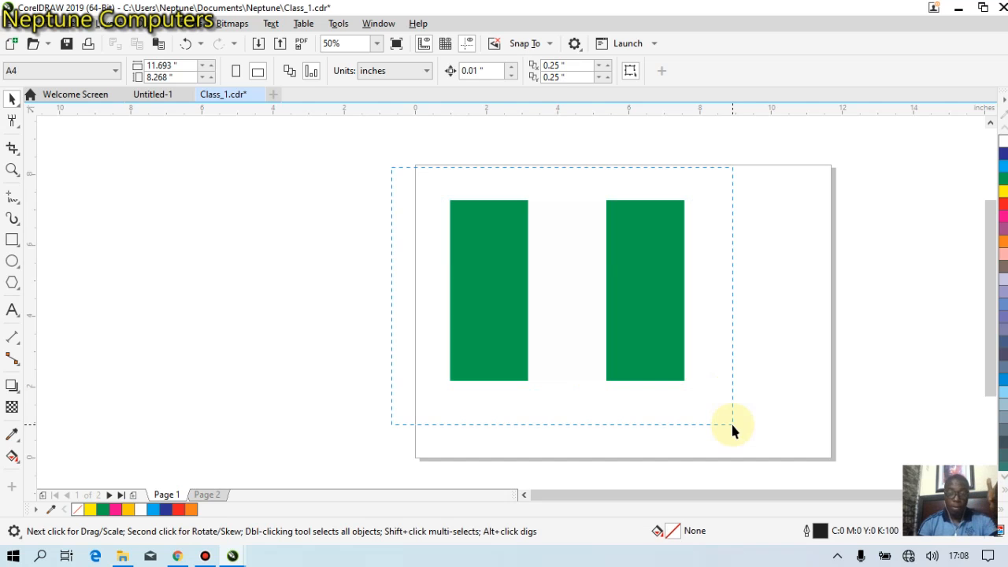
drag(731, 425, 732, 426)
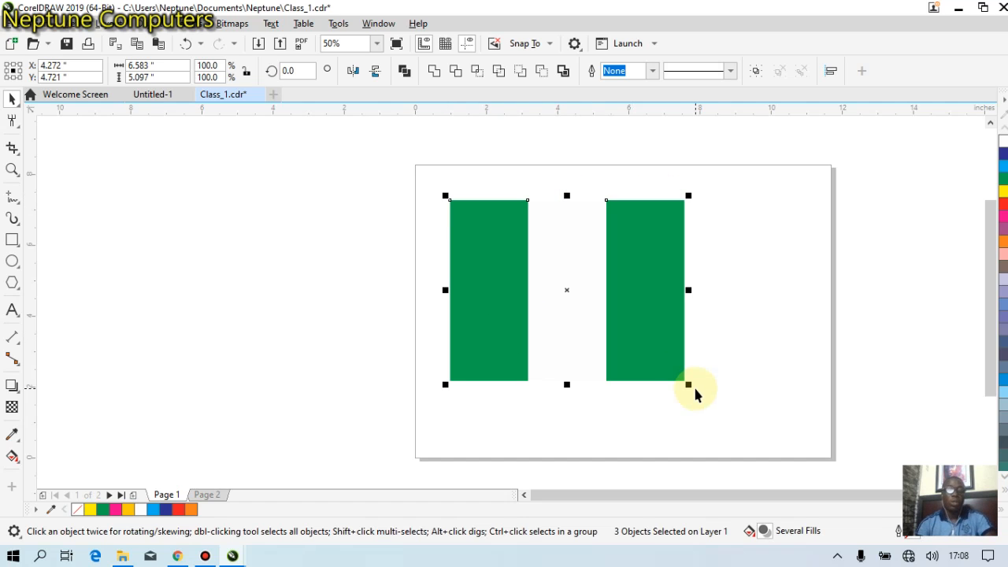
right_click(569, 293)
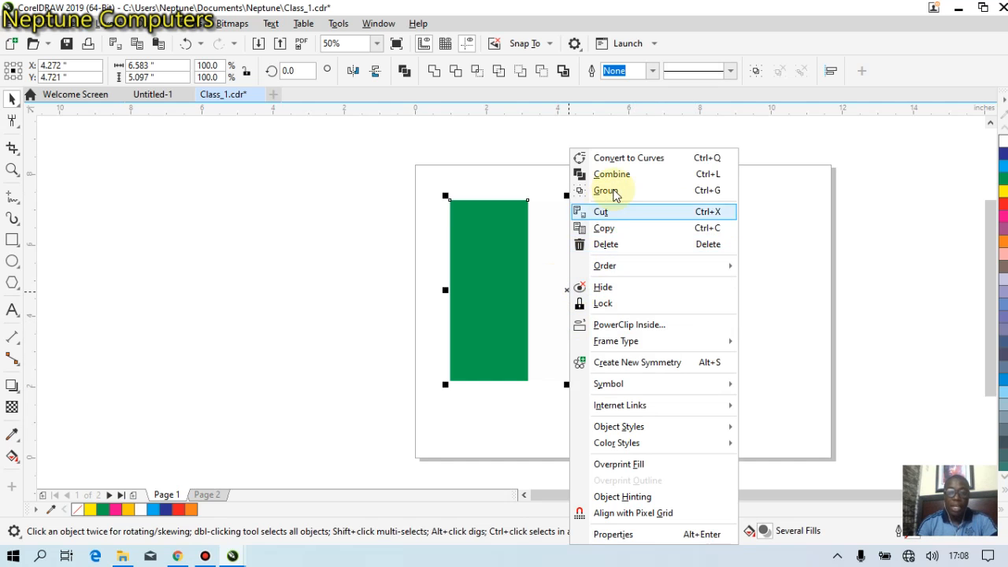
click(715, 197)
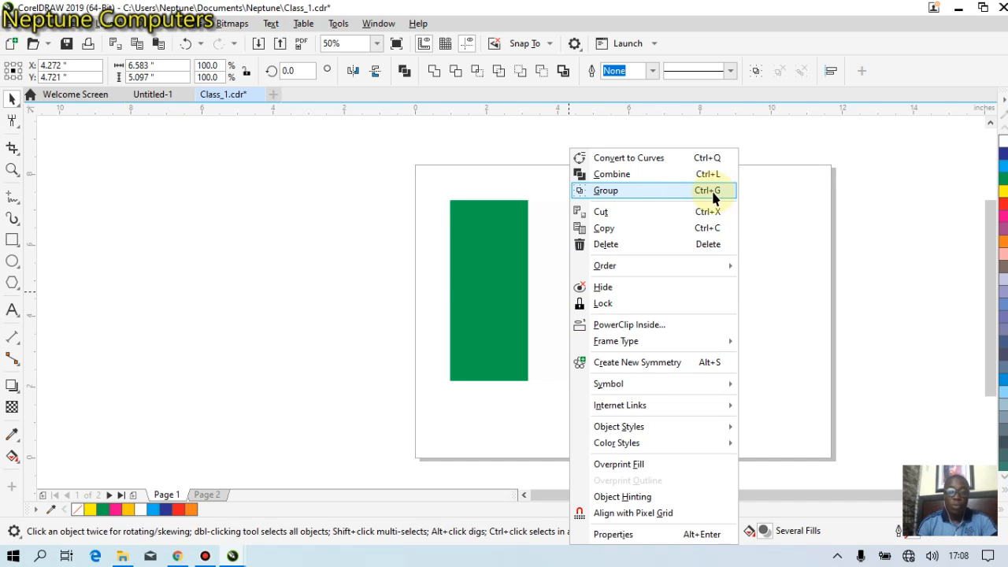
drag(688, 385, 543, 288)
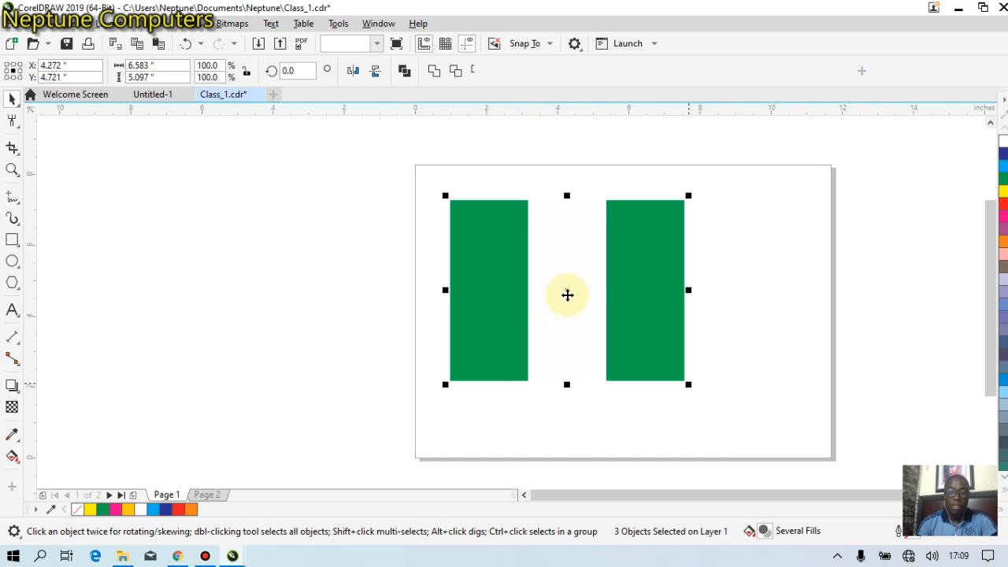
Step: Move the grouped flag off the page into the empty area beside it and scale it down to 58.6%, about 3.86 by 2.99 inches
drag(536, 290, 248, 248)
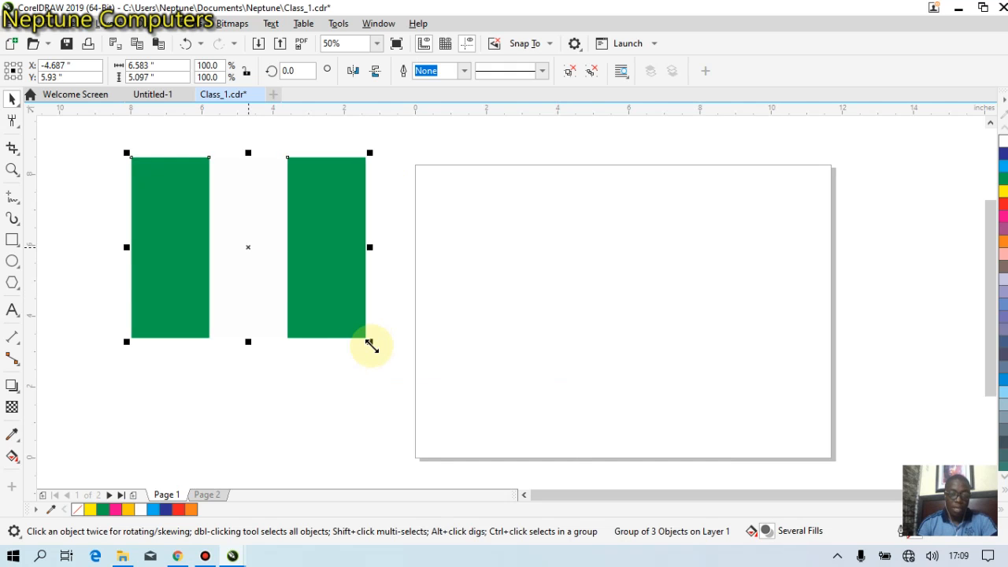
drag(373, 345, 289, 265)
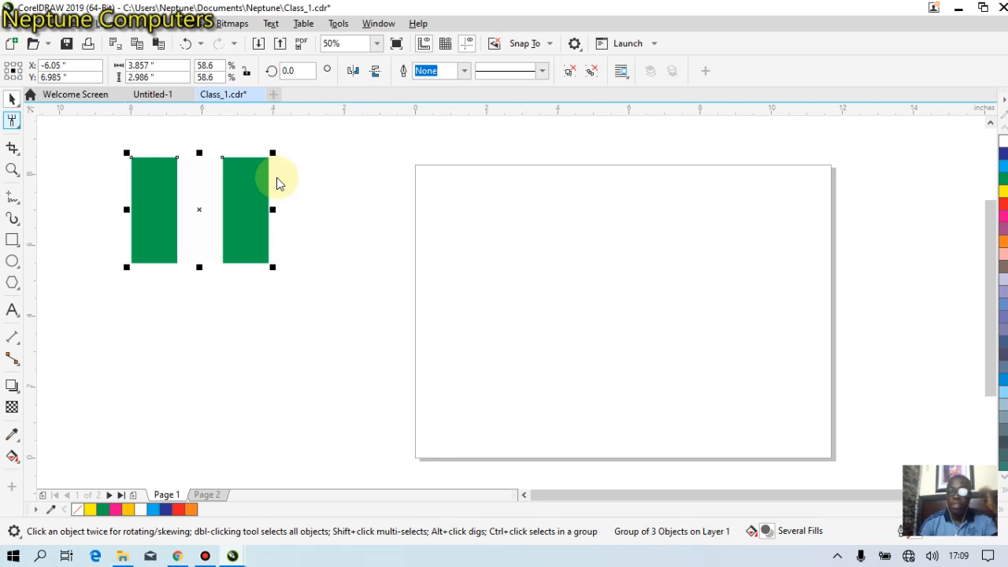
click(11, 101)
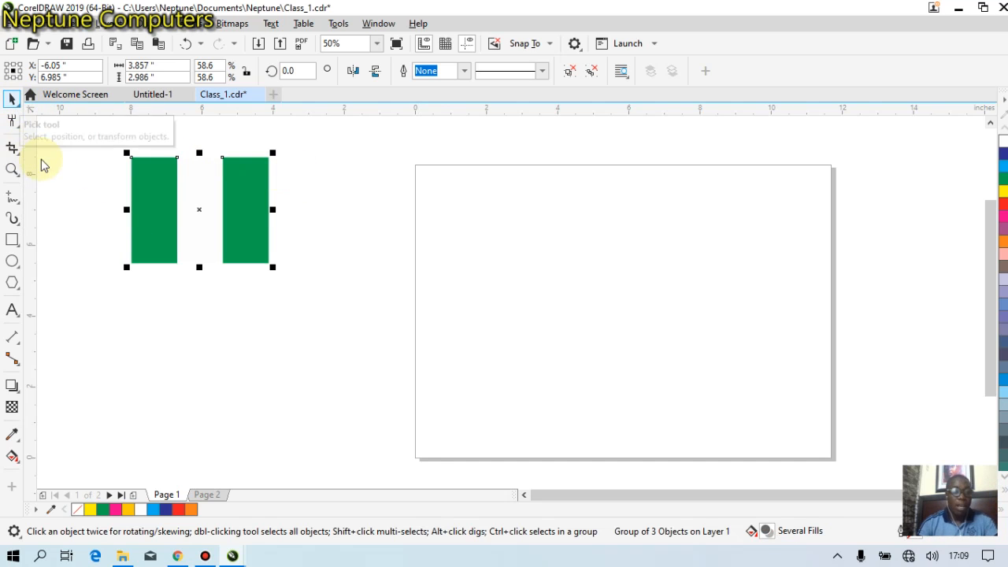
Step: Choose the Shape tool briefly, return to the Pick tool and move the grouped flag down to about X -5.90, Y 5.13 inches
click(19, 126)
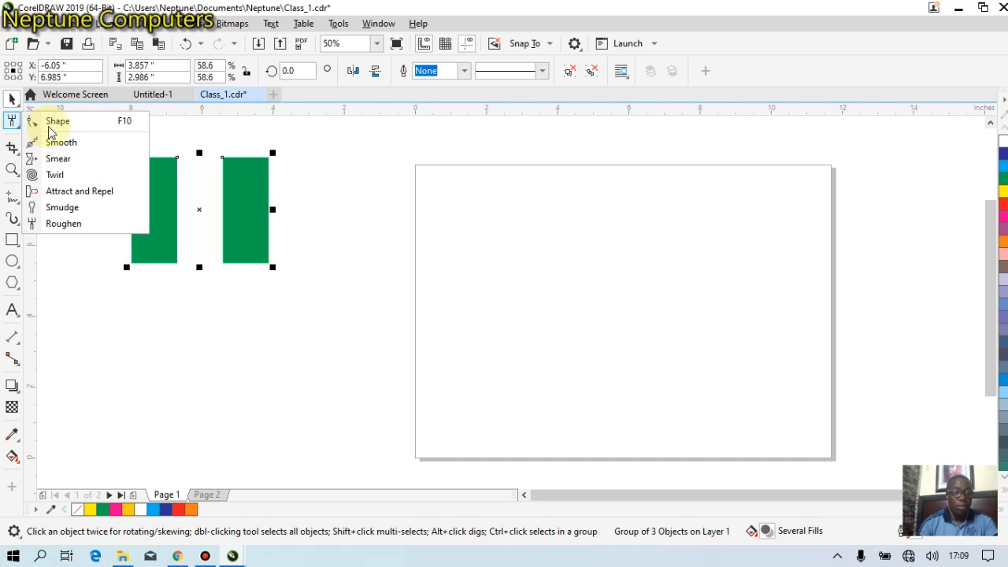
click(70, 124)
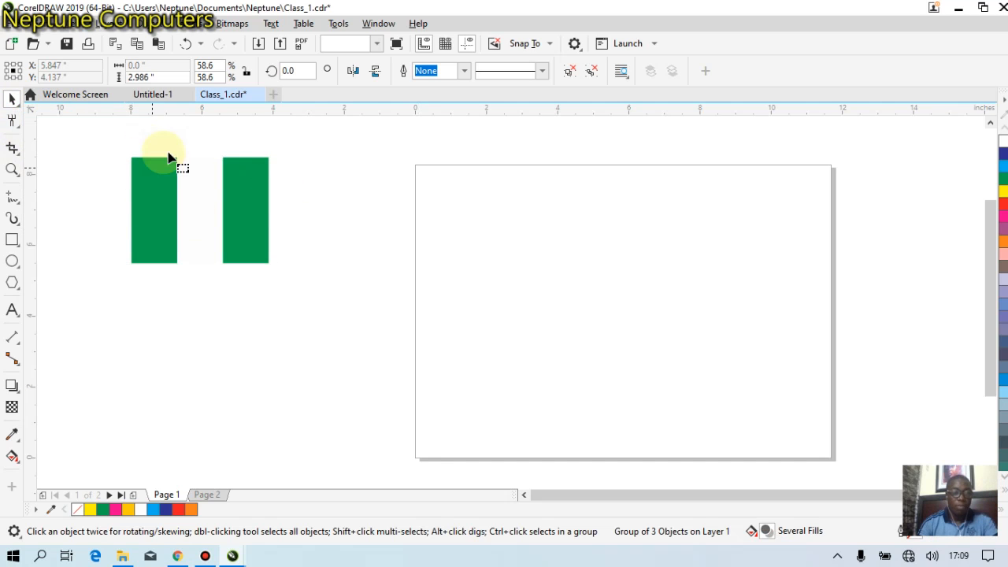
click(14, 99)
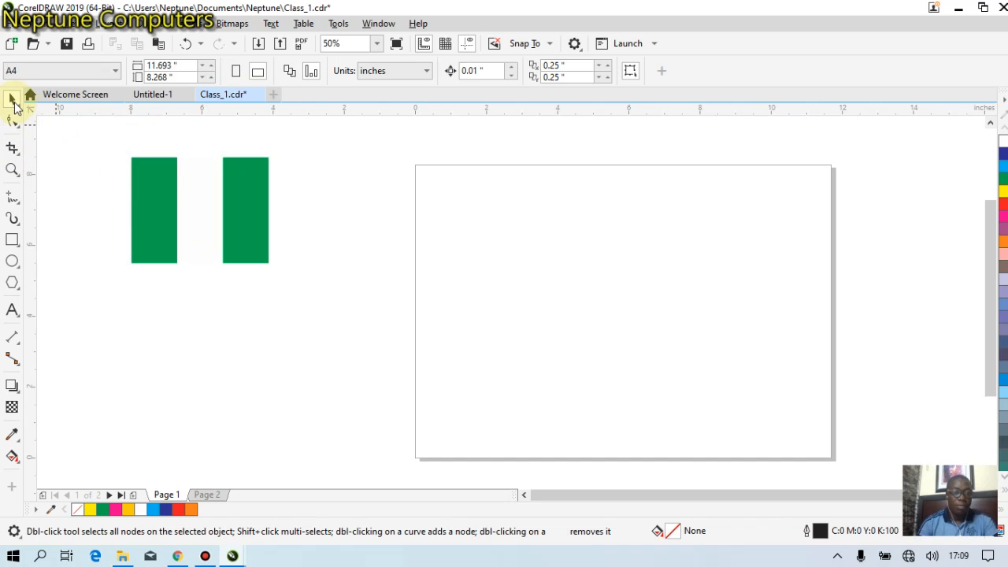
click(203, 214)
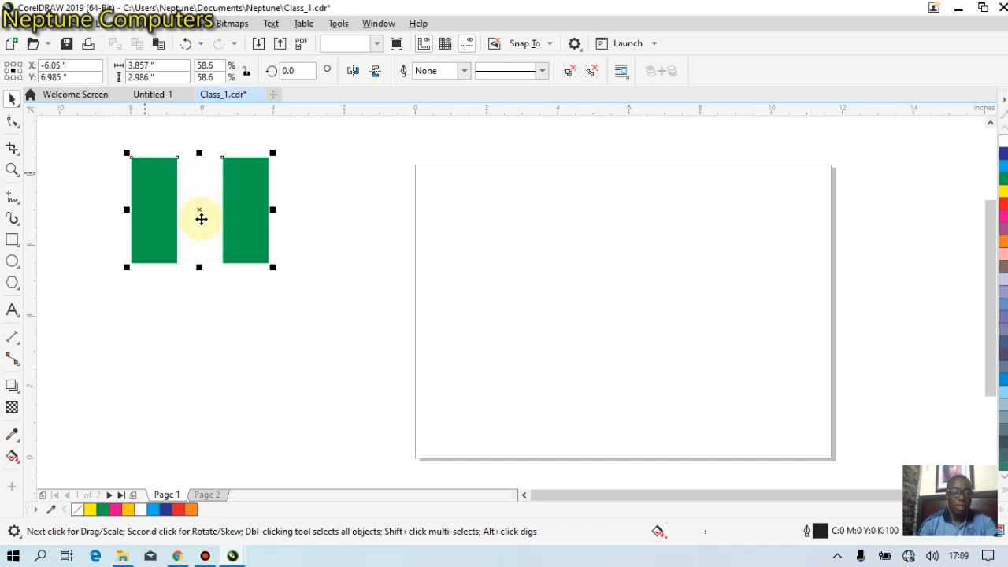
drag(206, 275, 208, 275)
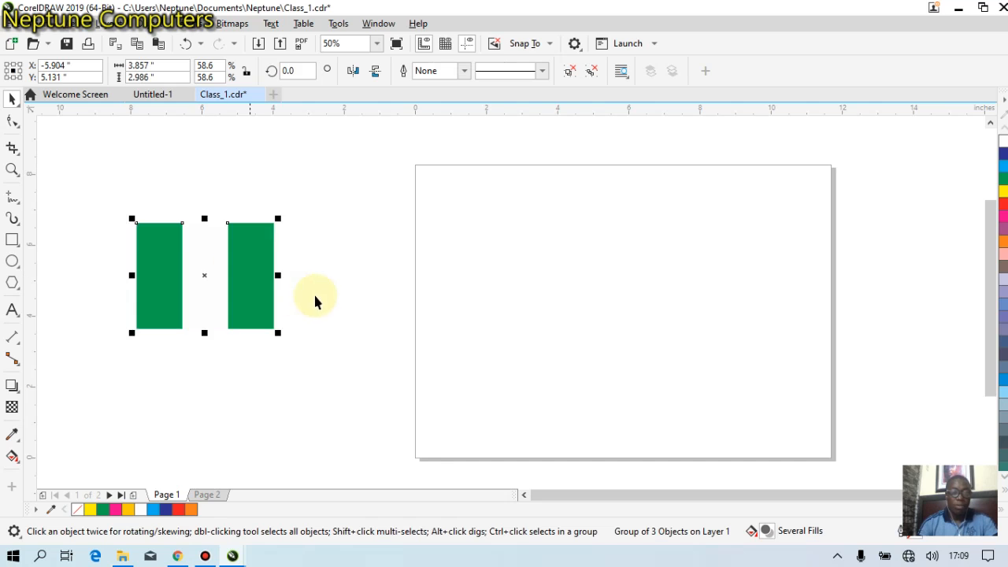
Step: Draw a horizontal rectangle about 4.31 by 0.85 inches in the upper part of the page and return to the Pick tool
click(15, 242)
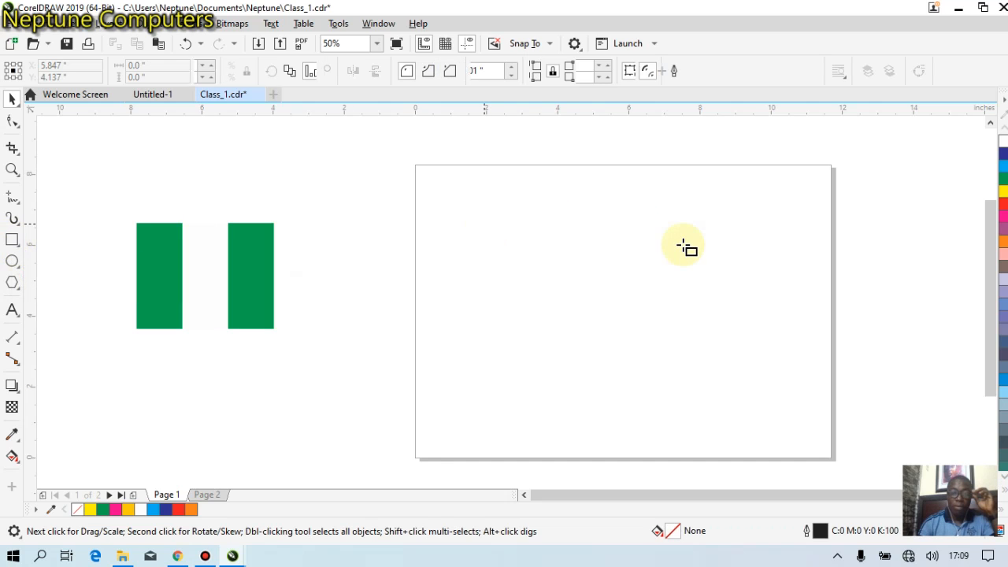
drag(485, 223, 639, 255)
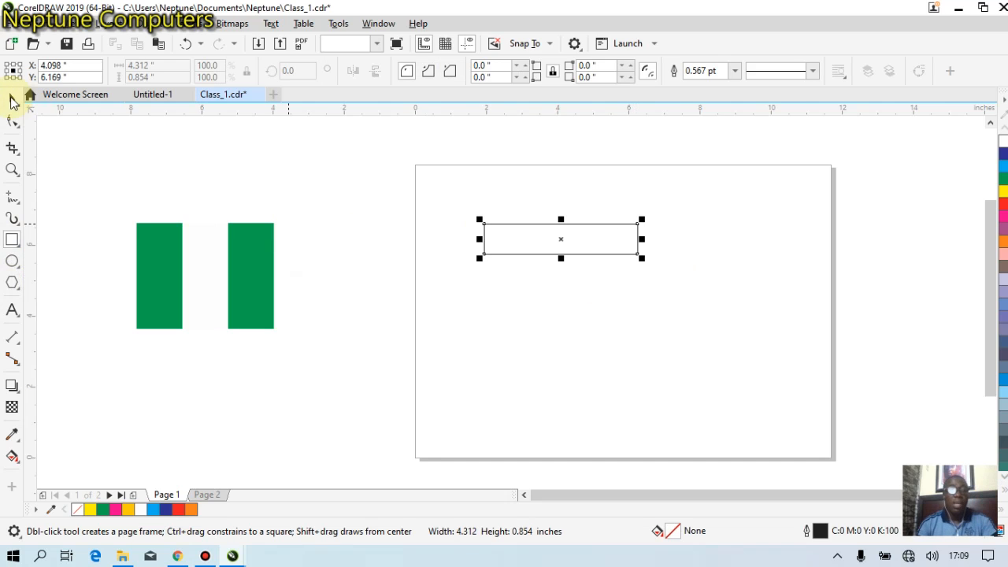
click(13, 100)
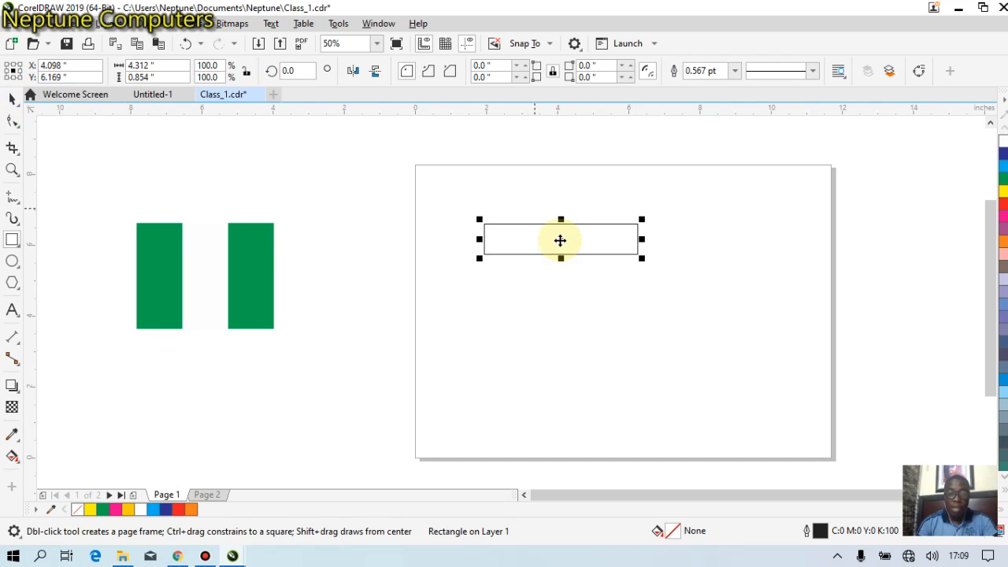
key(space)
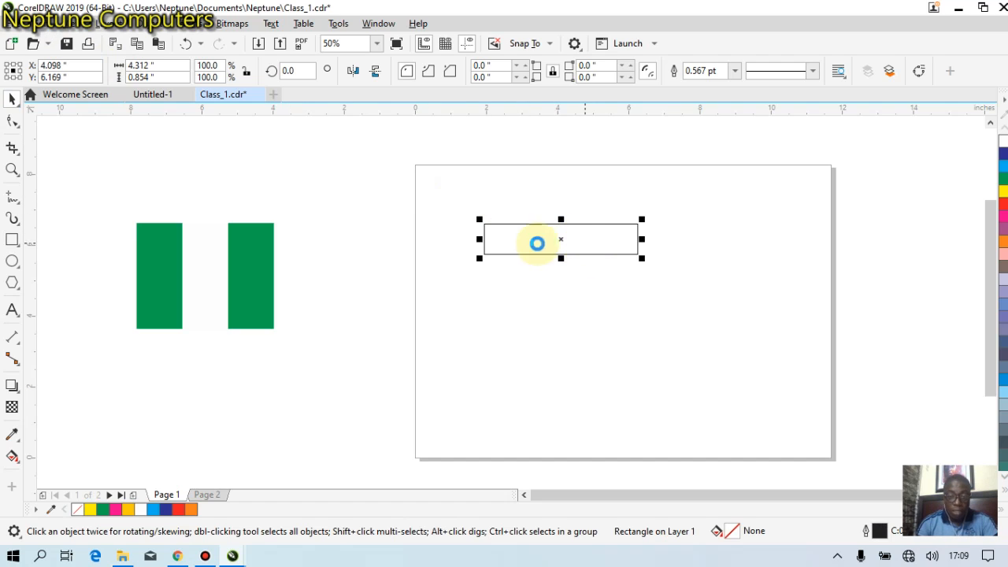
Step: Place two copies of the rectangle directly beneath it, edge to edge, to form three stacked stripes
key(ctrl+v)
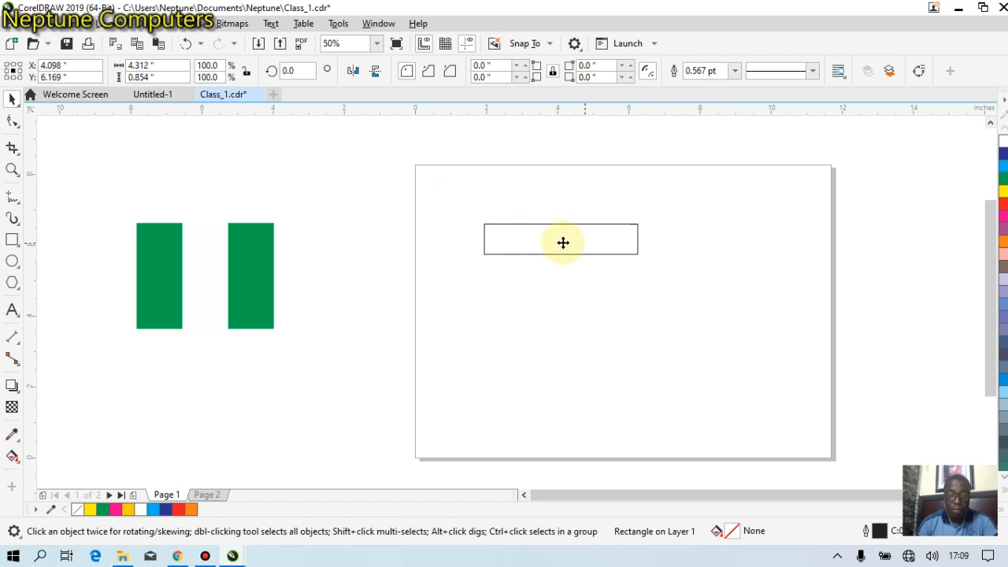
mouse_move(561, 263)
mouse_down()
mouse_move(563, 286)
mouse_move(561, 187)
mouse_move(563, 292)
mouse_move(561, 270)
mouse_move(755, 267)
mouse_move(427, 263)
mouse_move(679, 262)
mouse_move(558, 251)
mouse_move(554, 308)
mouse_move(556, 271)
mouse_up()
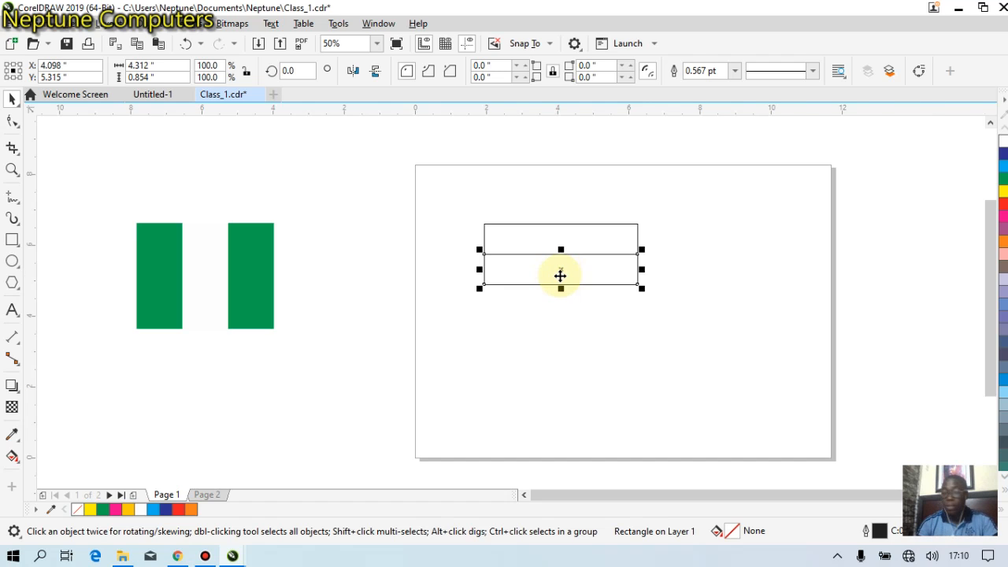
drag(560, 273, 562, 303)
Step: Fill the upper stripe with red, the middle stripe with yellow and the lower stripe with black
key(Tab)
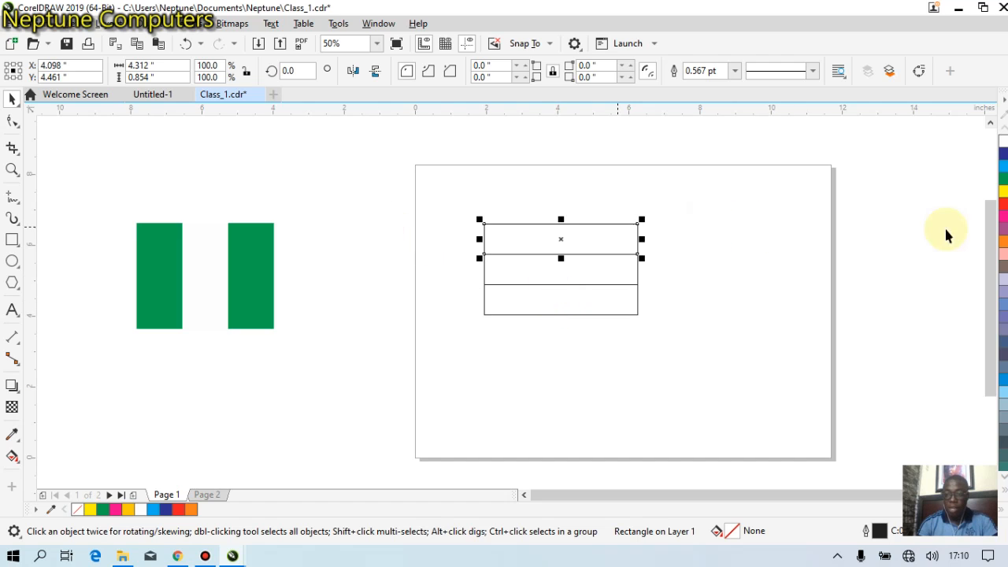
drag(1003, 208, 599, 251)
key(Tab)
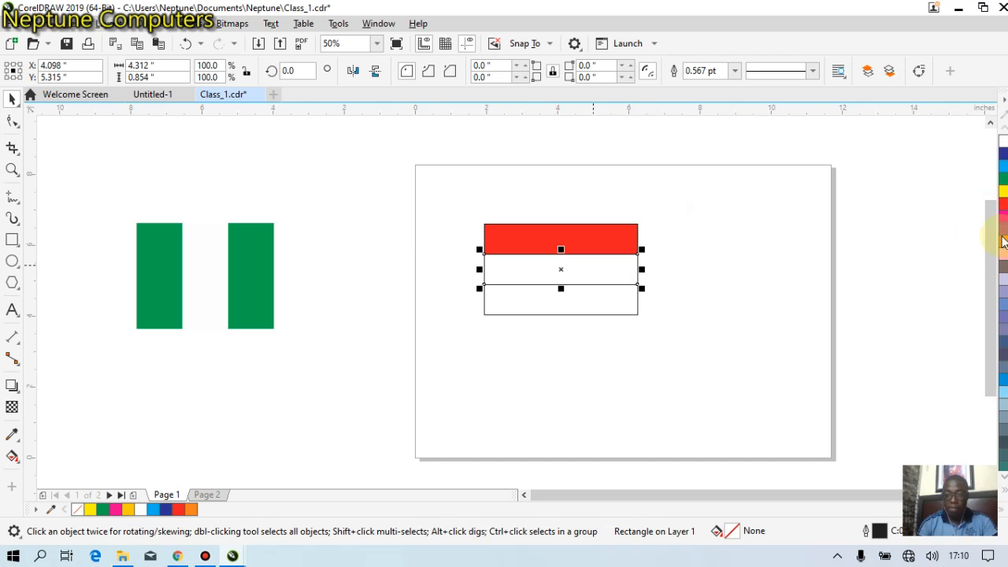
click(1004, 192)
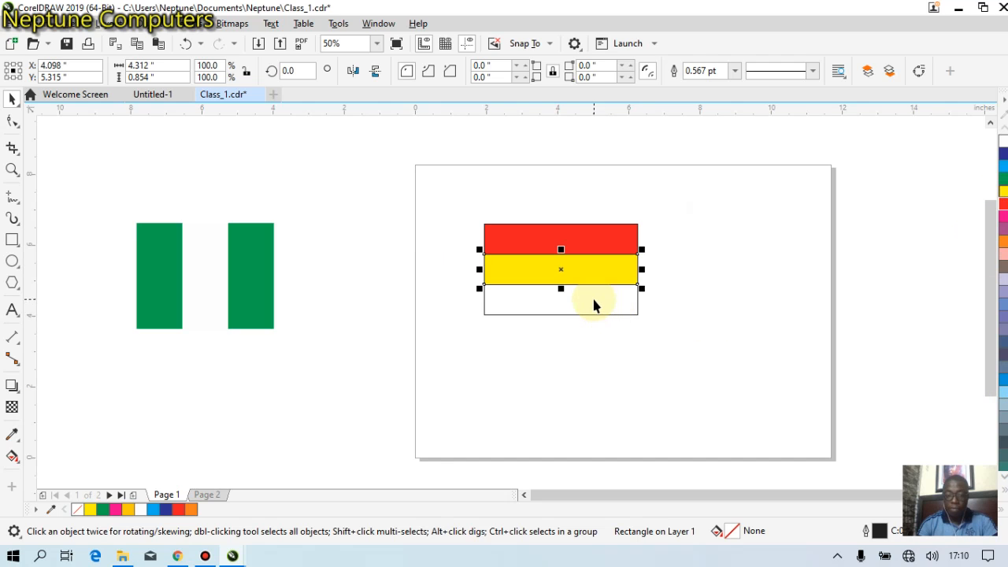
click(594, 300)
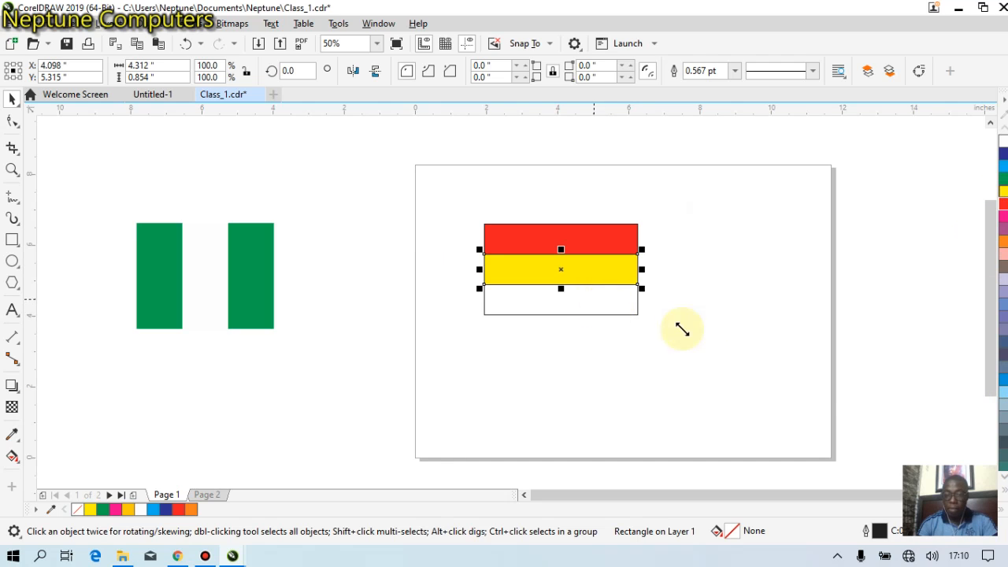
click(1005, 493)
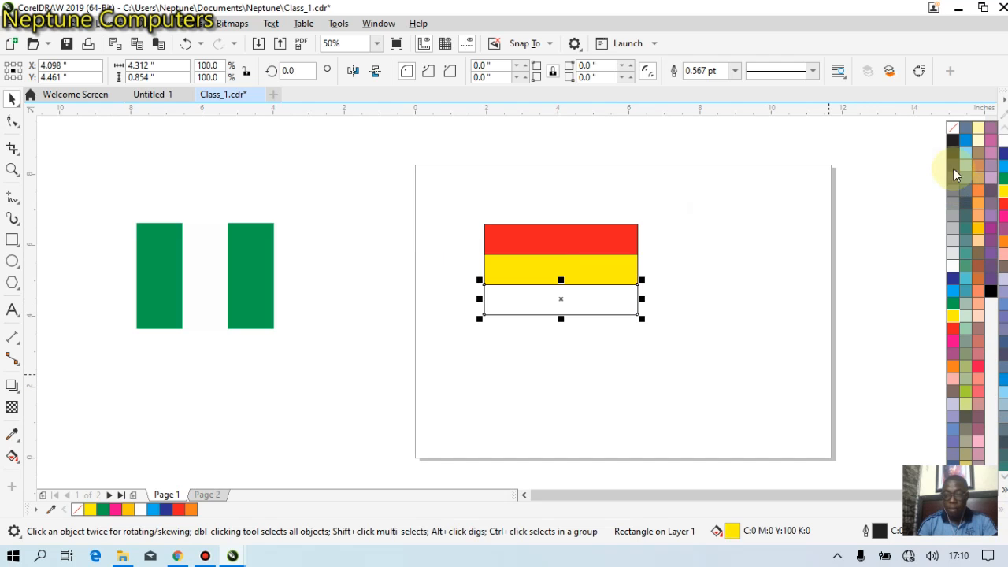
click(952, 139)
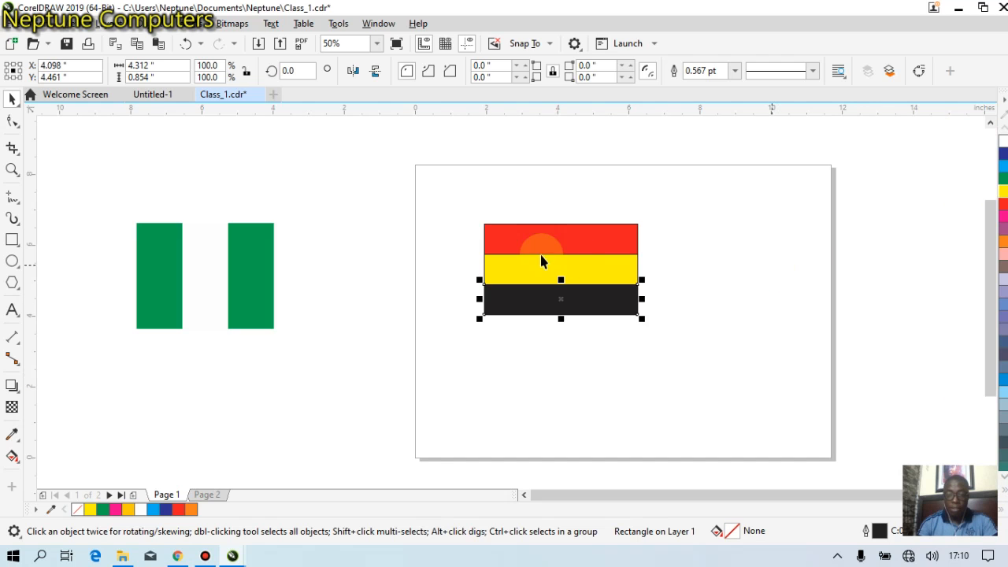
Step: Select the red, yellow and black stripes together and remove their outlines
click(428, 200)
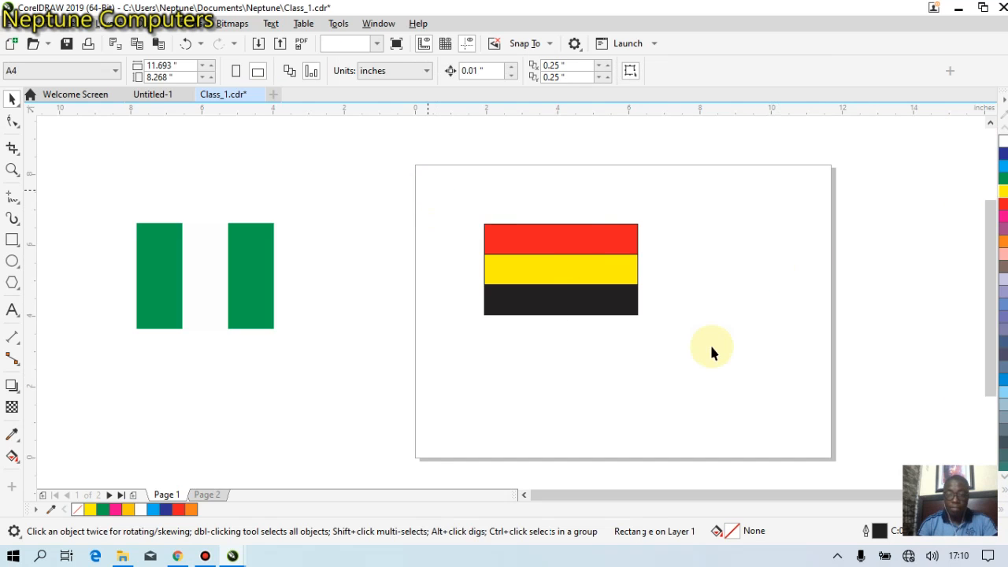
drag(711, 352, 711, 352)
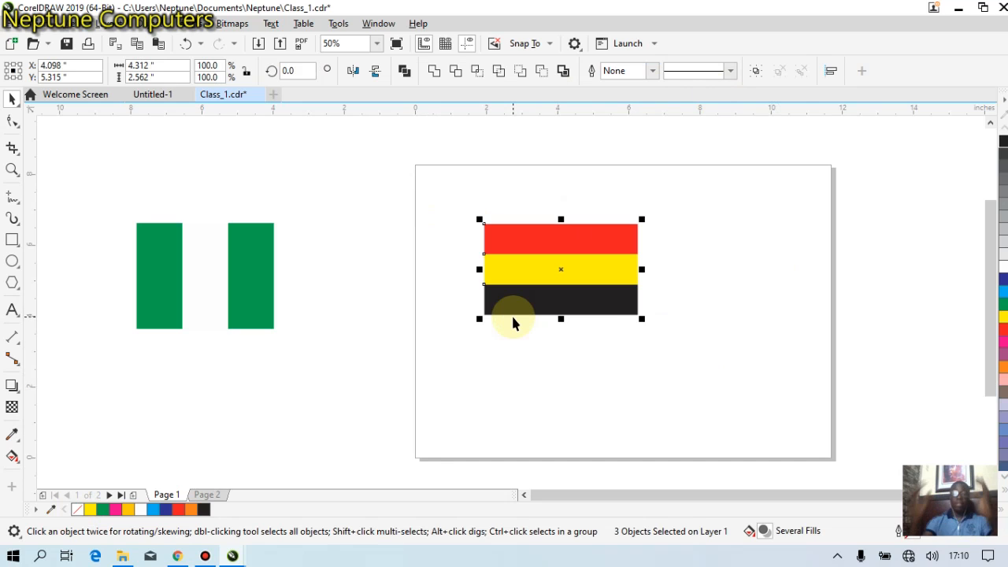
drag(434, 193, 754, 353)
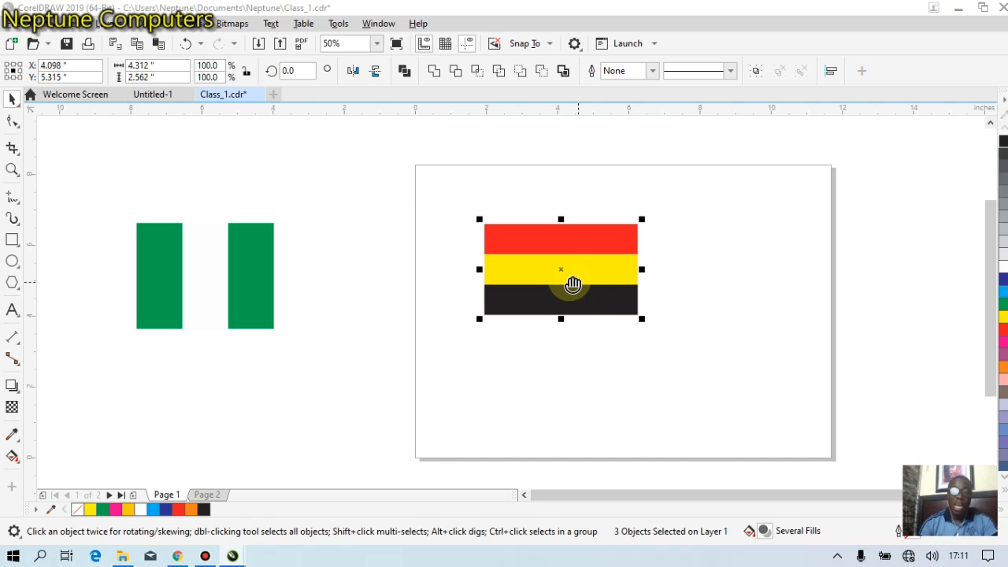
Step: Group the three stripes, dismiss the Brightness/Contrast/Intensity settings and move the group to about X 2.89, Y 6.21 inches
key(ctrl+b)
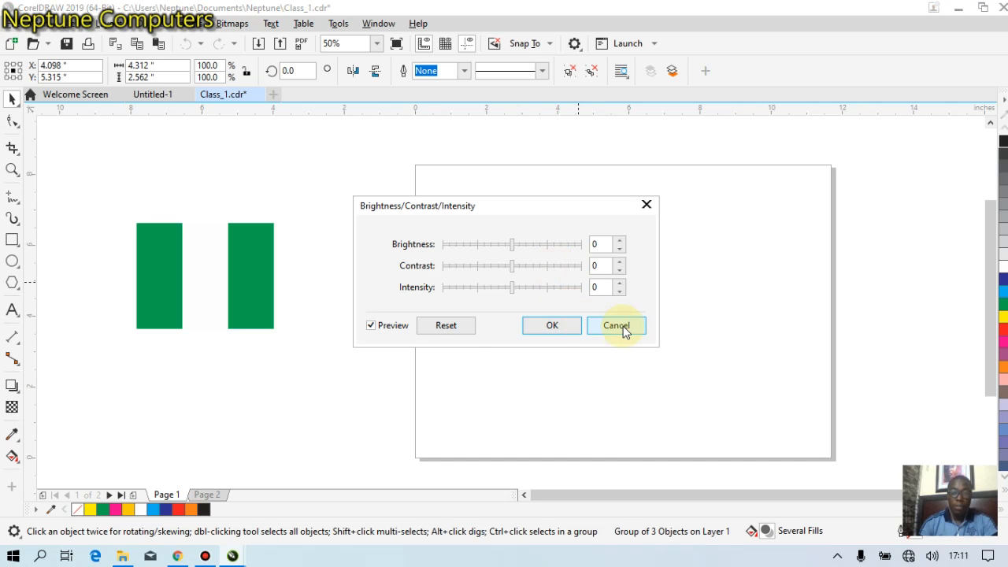
click(621, 327)
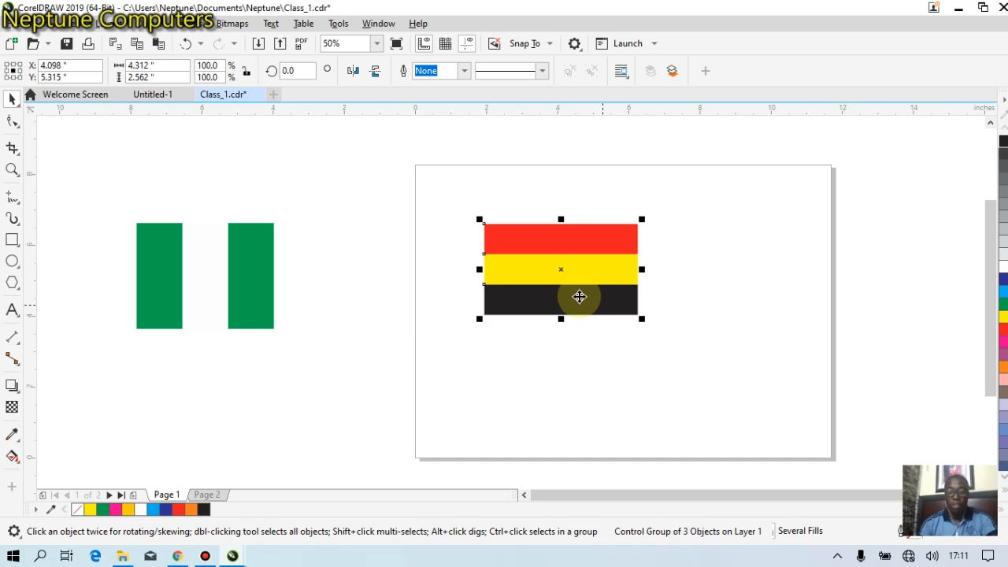
drag(572, 284, 522, 242)
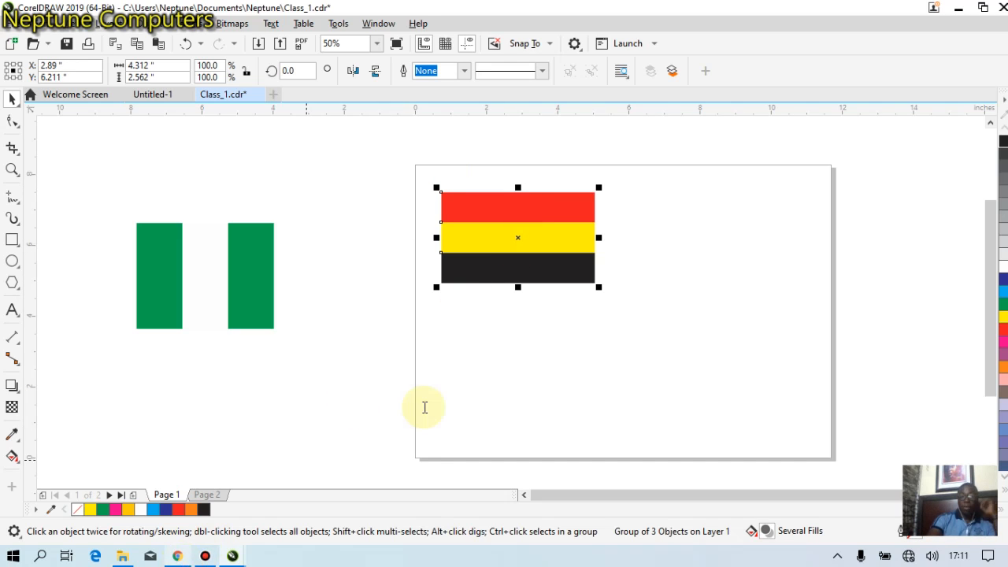
Step: Switch to Chrome and review the Free Transform, Crop, Zoom and Curve tool descriptions in intro to corel draw.pdf
click(178, 556)
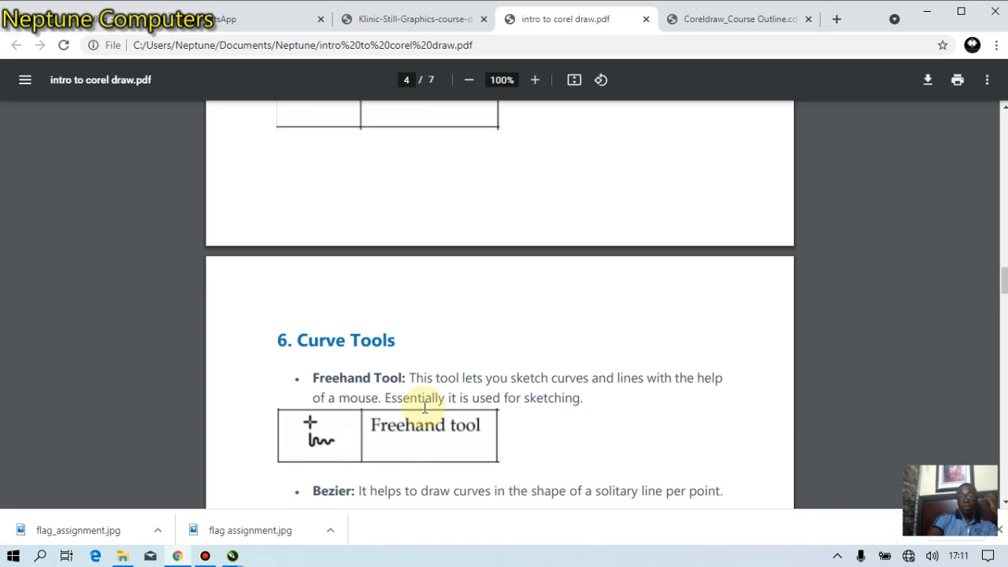
scroll(405, 364, down, 3)
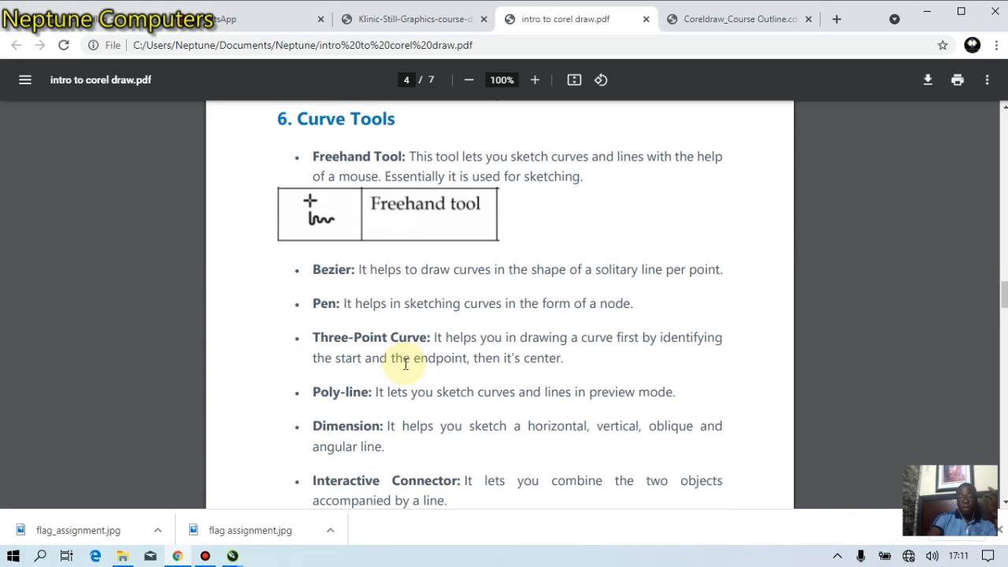
scroll(386, 366, up, 5)
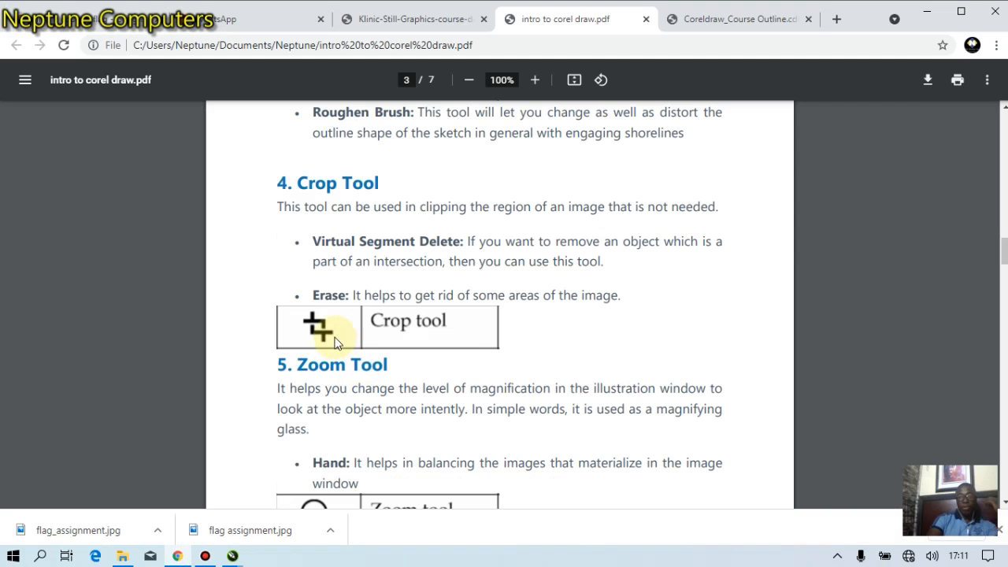
scroll(354, 261, up, 4)
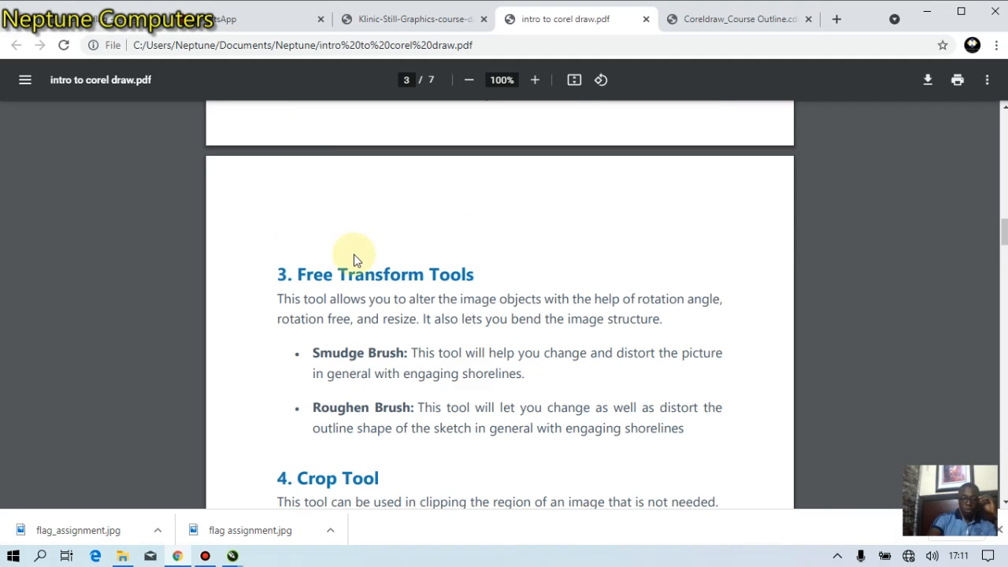
scroll(354, 260, down, 1)
scroll(353, 261, down, 8)
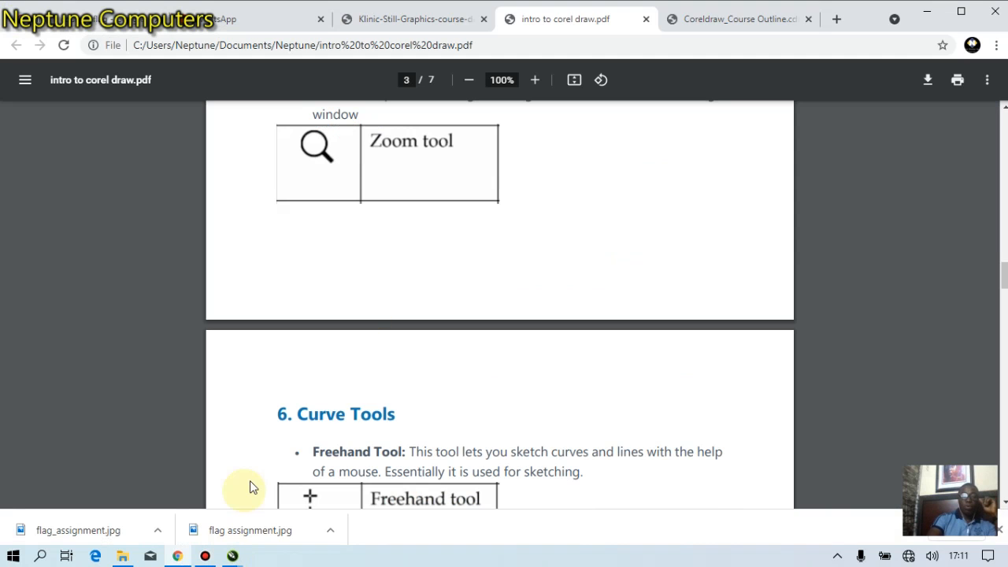
Step: Return to Class_1 in CorelDRAW, scale the red-yellow-black flag to 82.1% and place it in the page's upper-left corner
click(234, 557)
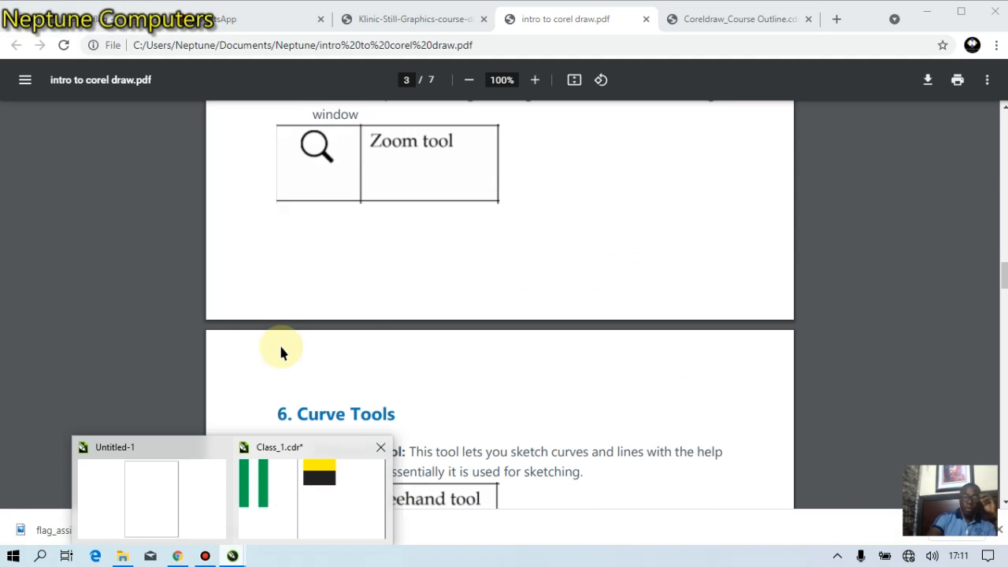
click(311, 489)
click(496, 242)
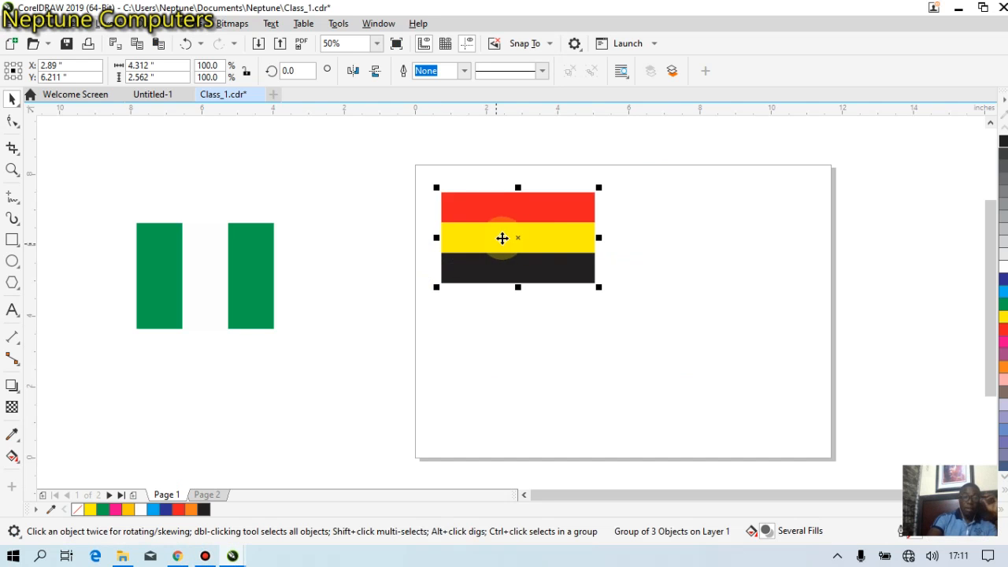
drag(502, 238, 329, 180)
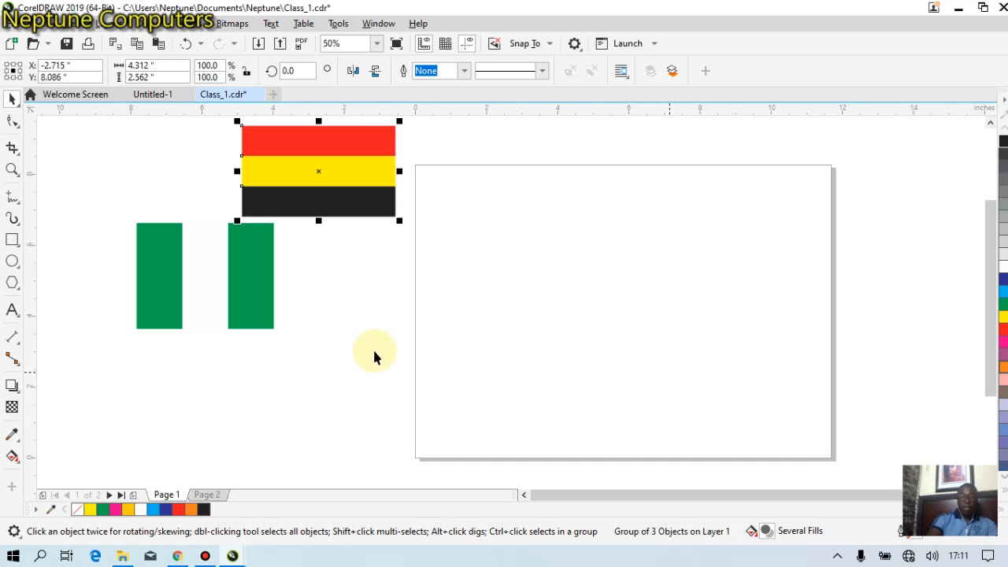
scroll(372, 348, down, 2)
drag(344, 261, 460, 301)
drag(240, 279, 349, 347)
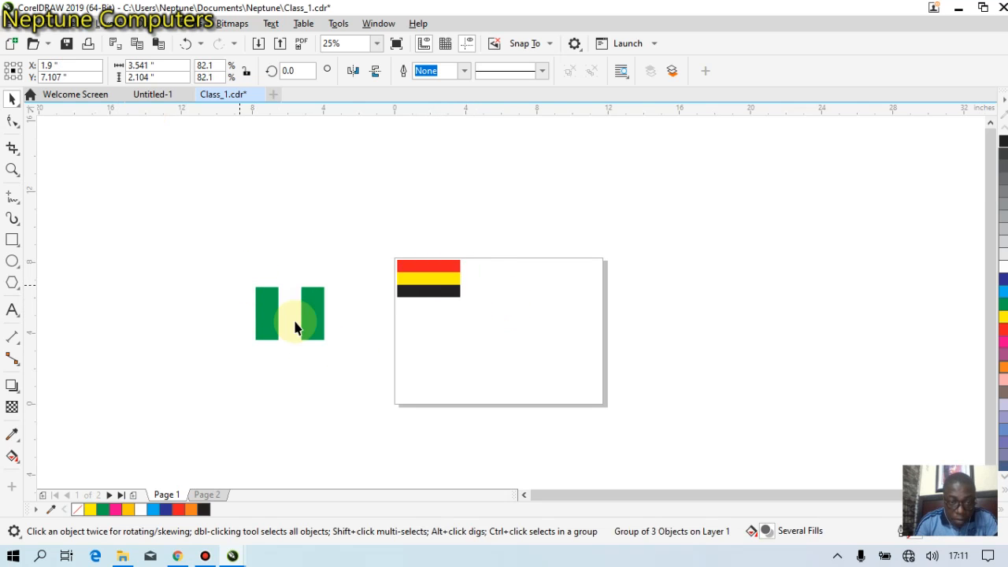
Step: Move the green-white-green flag onto the page beneath the striped flag and scale it to 52.9%, about 3.48 by 2.69 inches
drag(292, 312, 372, 324)
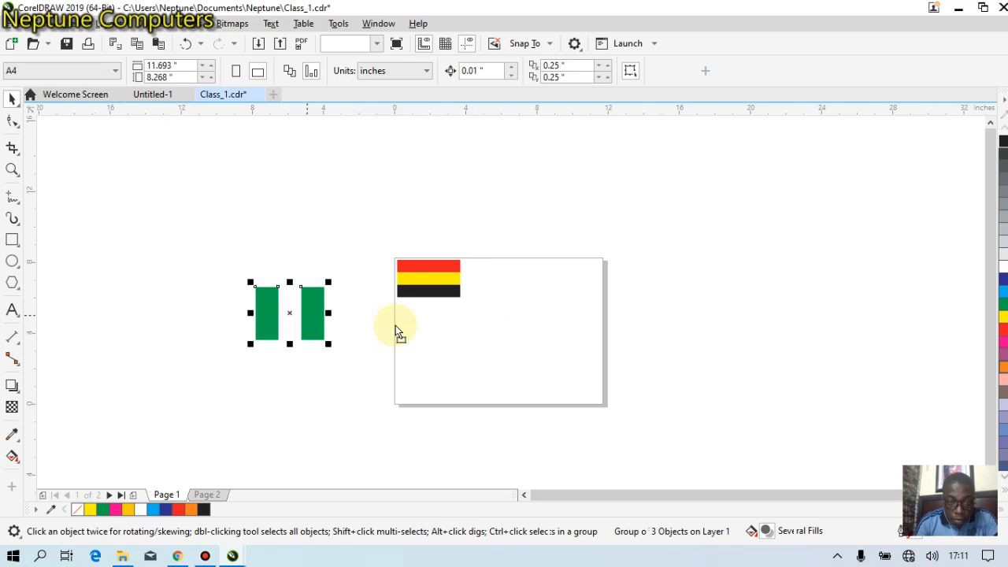
click(396, 325)
drag(438, 337, 462, 354)
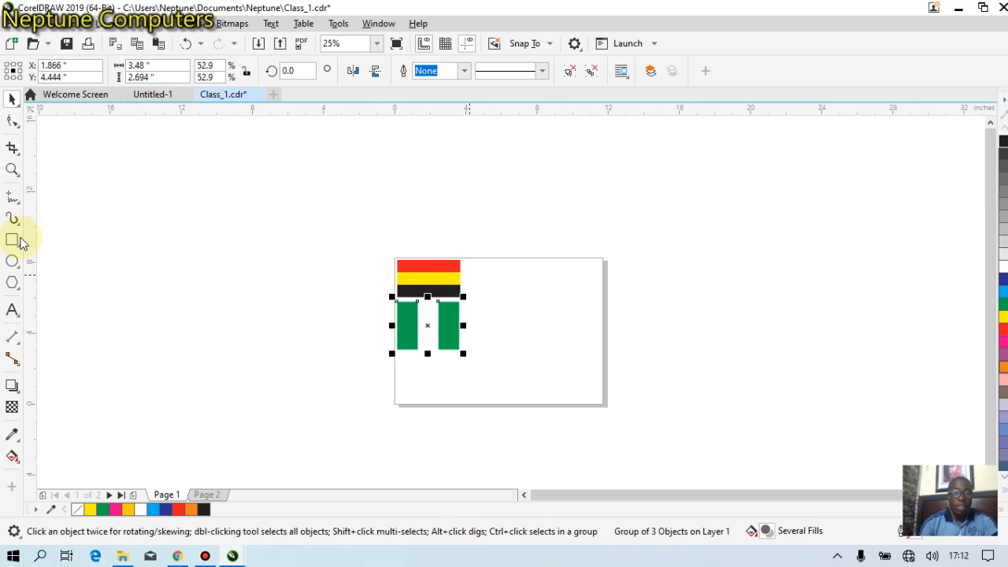
Step: Use the Zoom tool to enlarge the view to 47% and zoom in on the area spanning the whole page
click(13, 170)
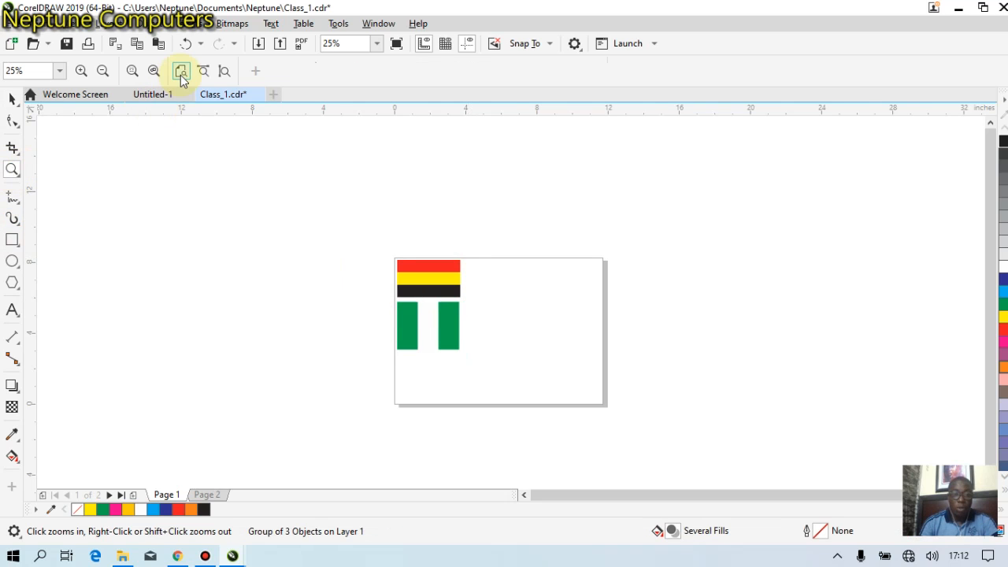
click(352, 196)
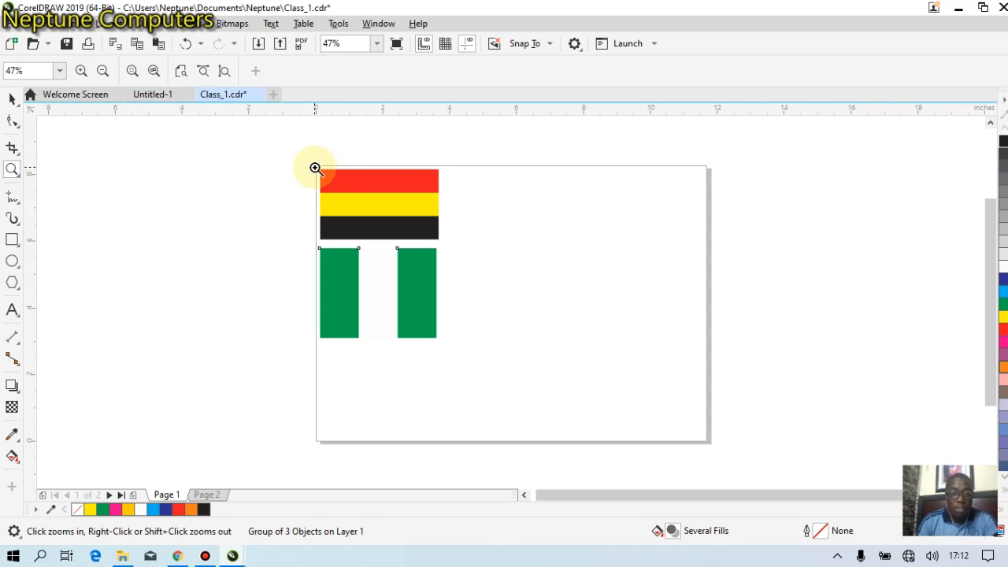
drag(316, 166, 709, 445)
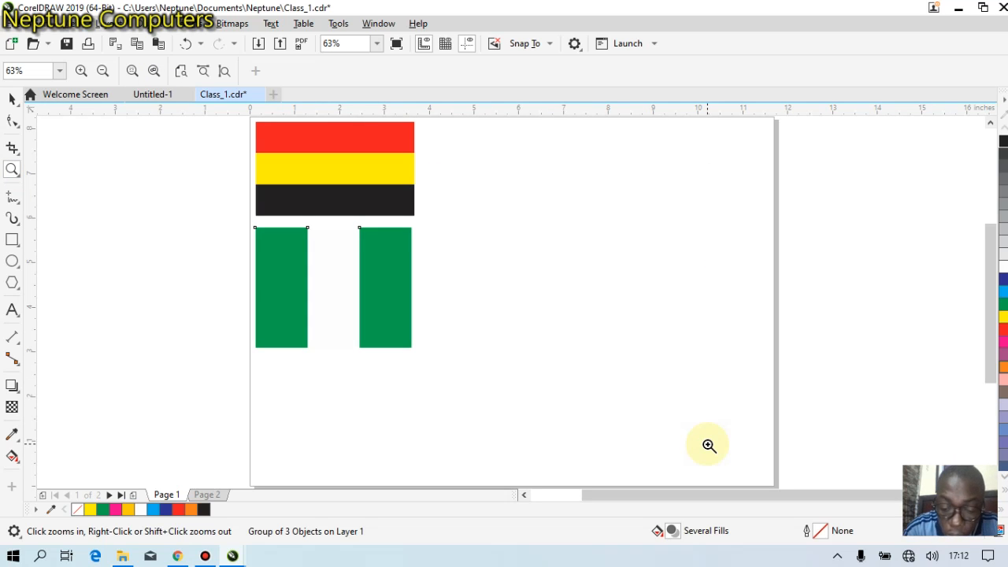
Step: Preview the page full screen, leave the preview and zoom back out to 47%
key(F9)
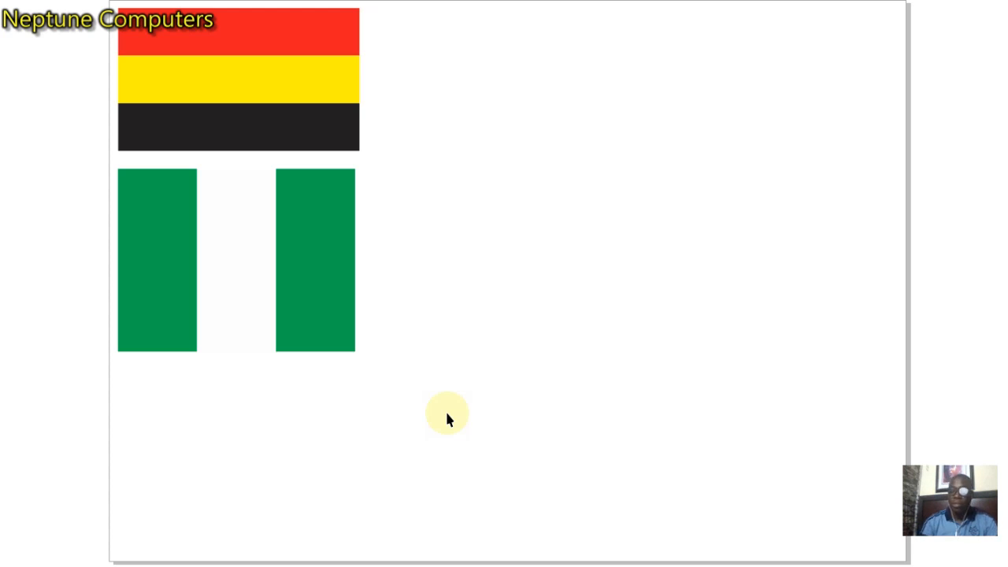
key(Escape)
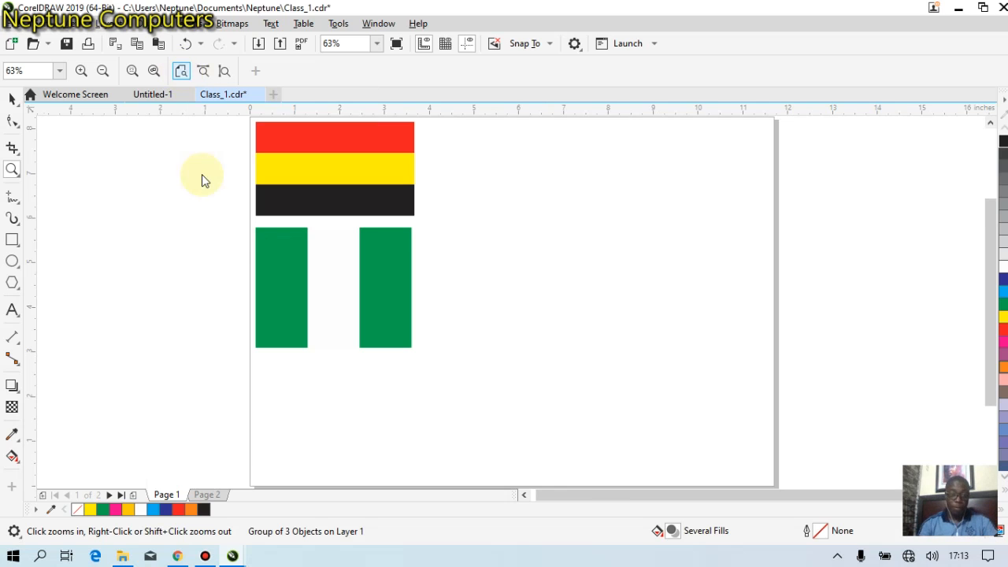
right_click(237, 234)
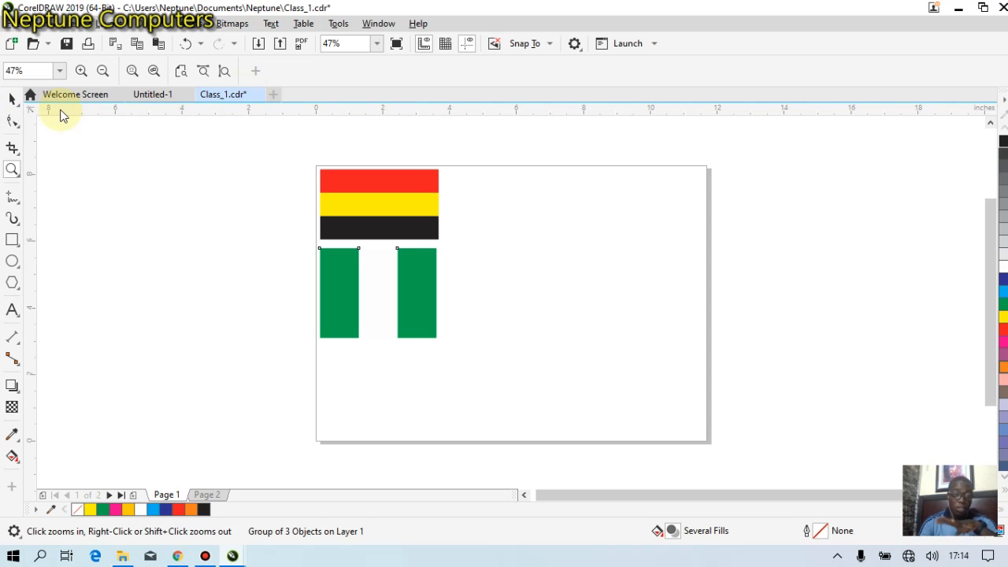
Step: Switch to the Pick tool, deselect the green-white-green flag and save the changes to Class_1.cdr
click(12, 98)
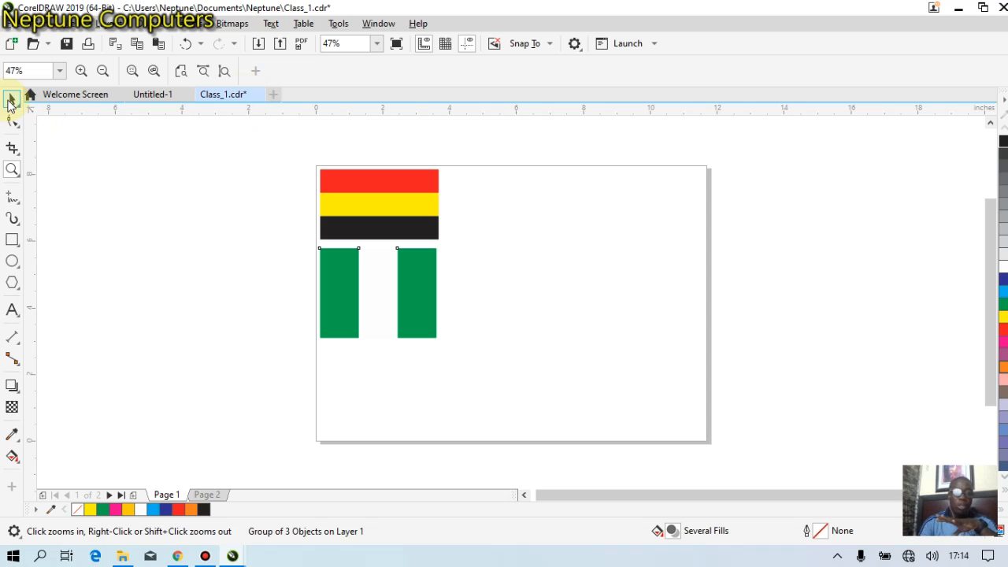
click(185, 220)
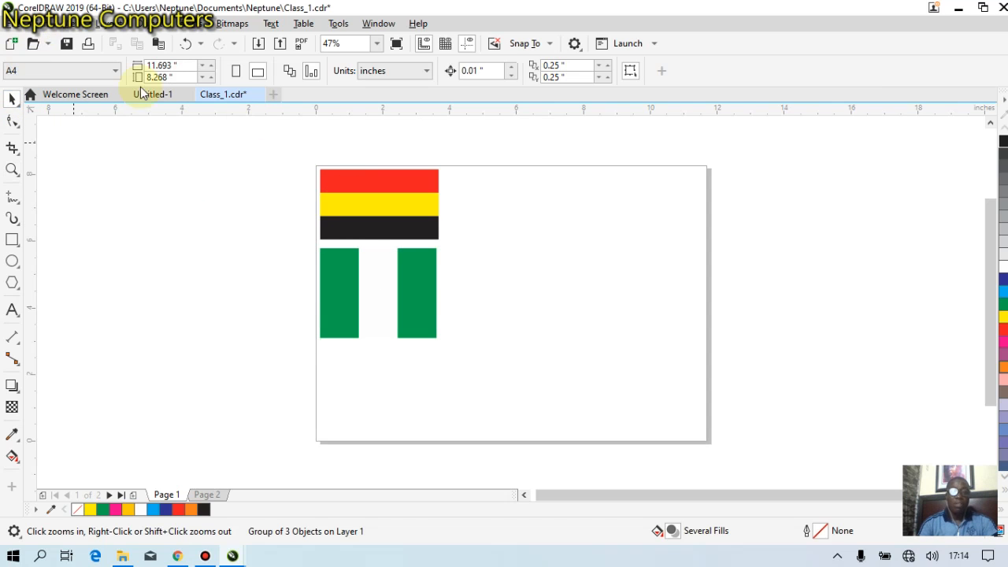
key(space)
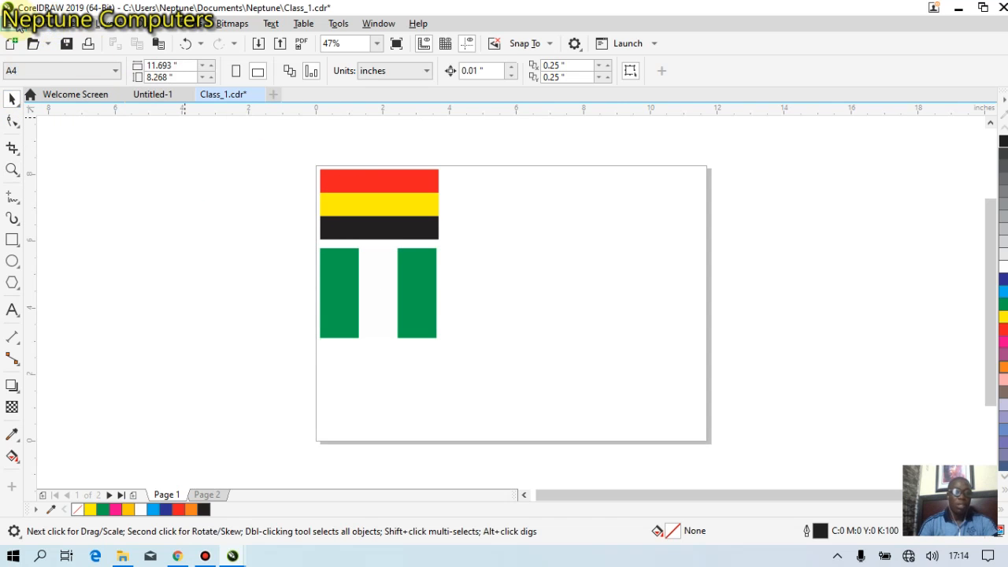
click(19, 27)
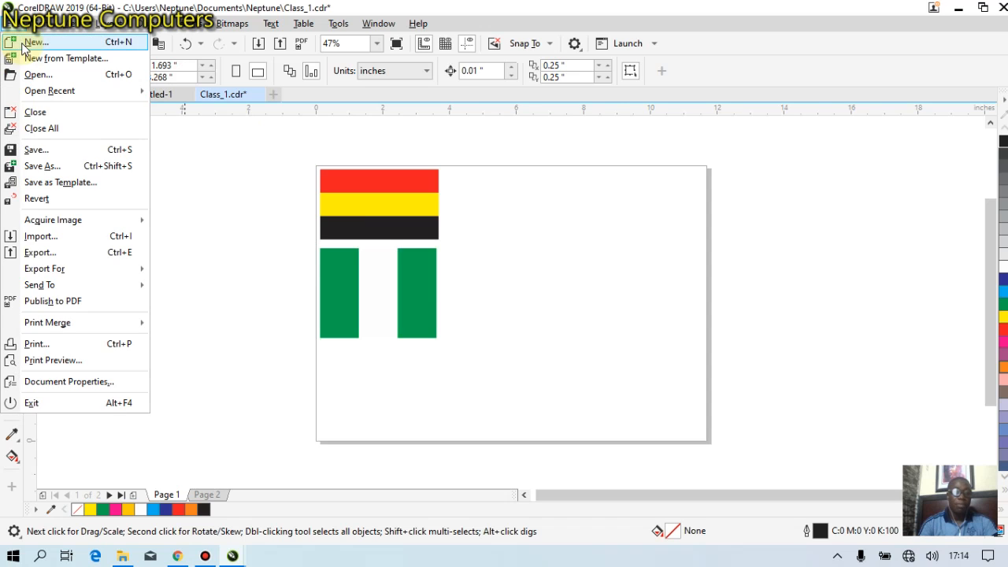
click(34, 149)
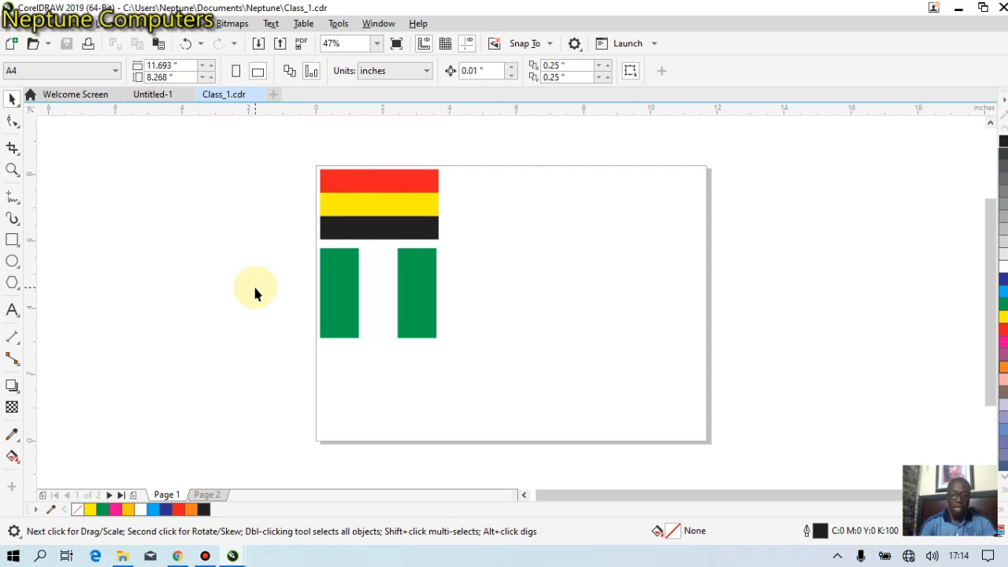
Step: View the circle drawing on Page 2 of Class_1 and return to the flags on Page 1
click(206, 495)
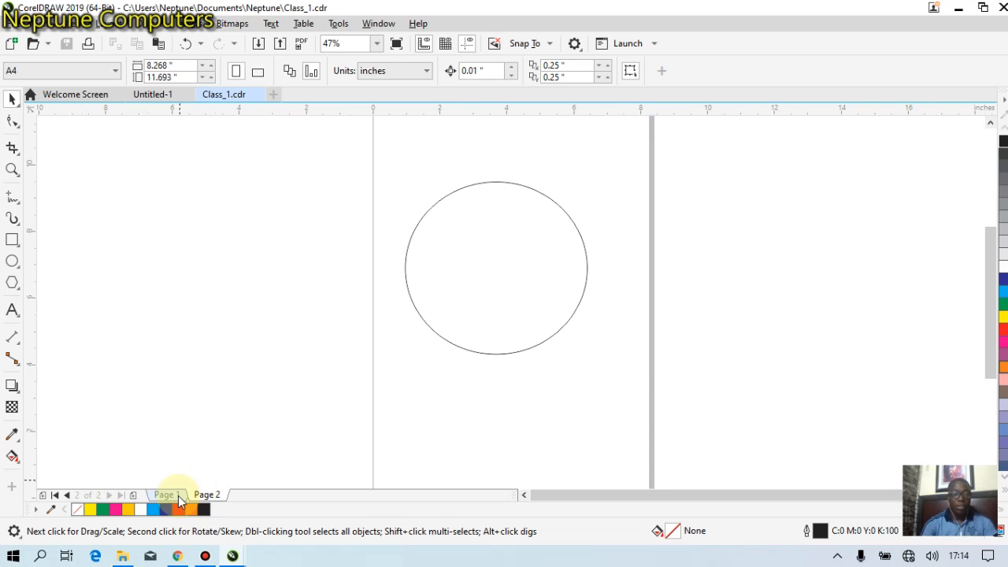
click(166, 495)
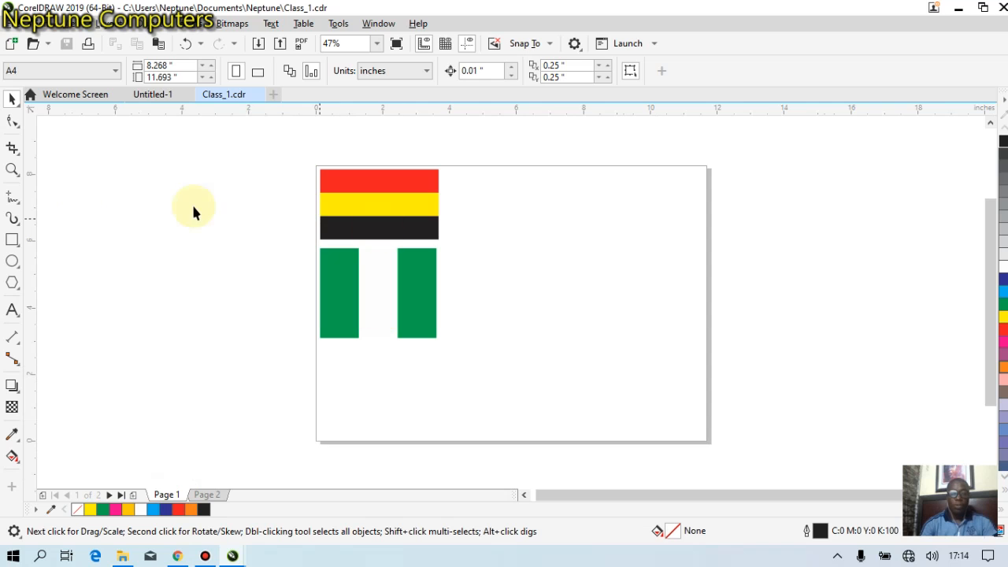